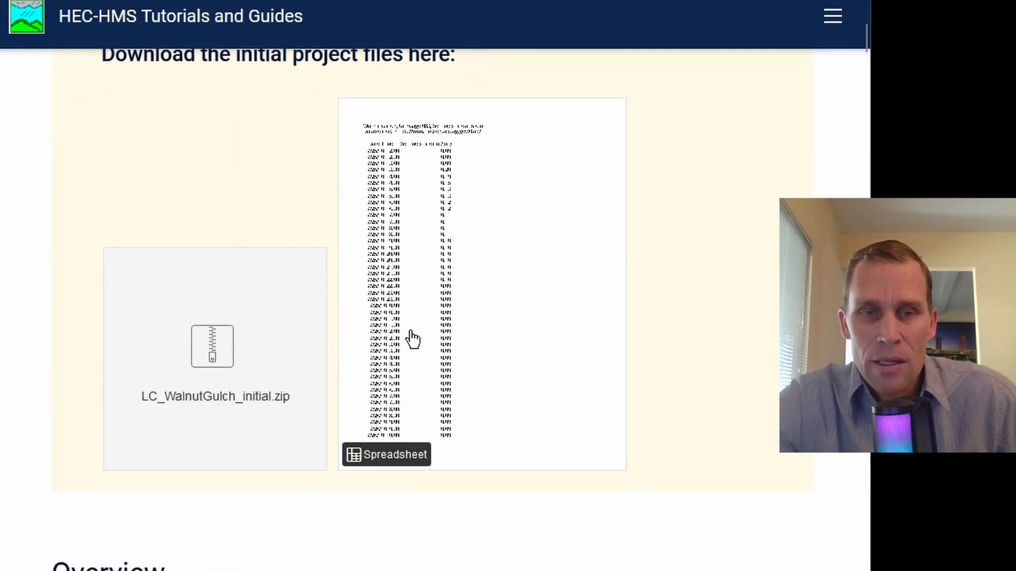
Download the initial project archive LC_WalnutGulch_initial.zip and the SoilMoisture.xlsx spreadsheet from the tutorial page.
left_click(217, 350)
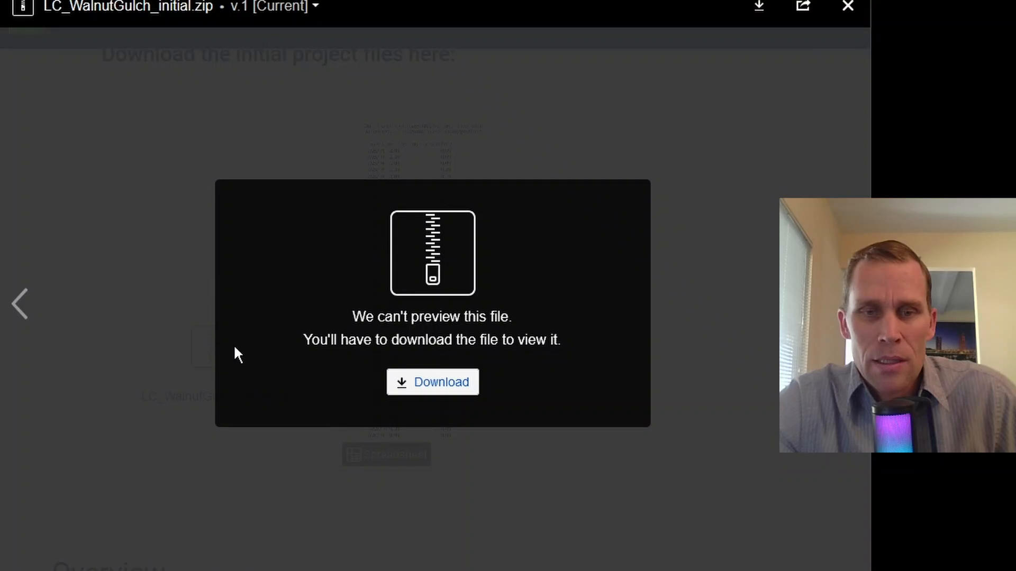
left_click(452, 389)
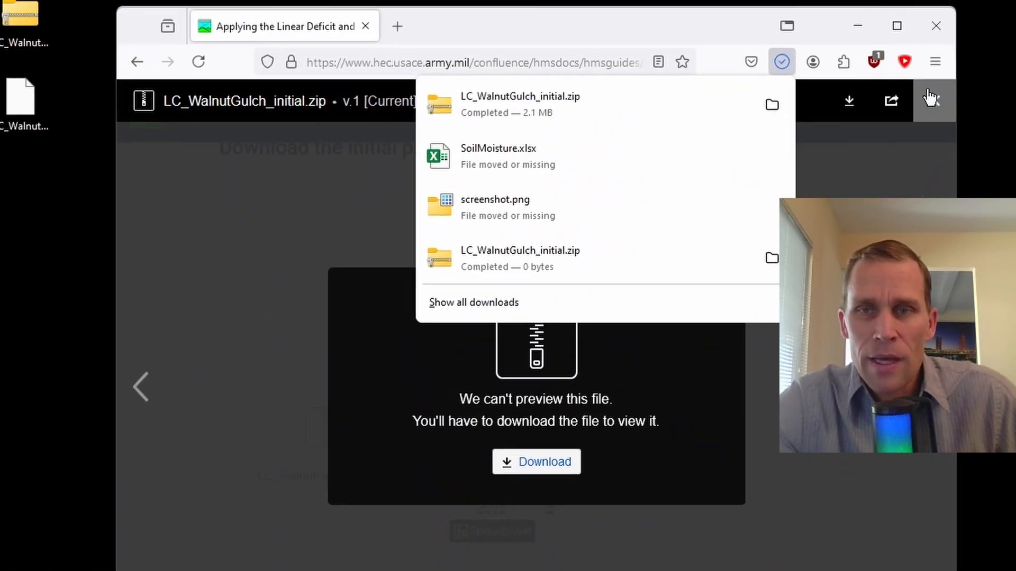
left_click(930, 98)
left_click(519, 374)
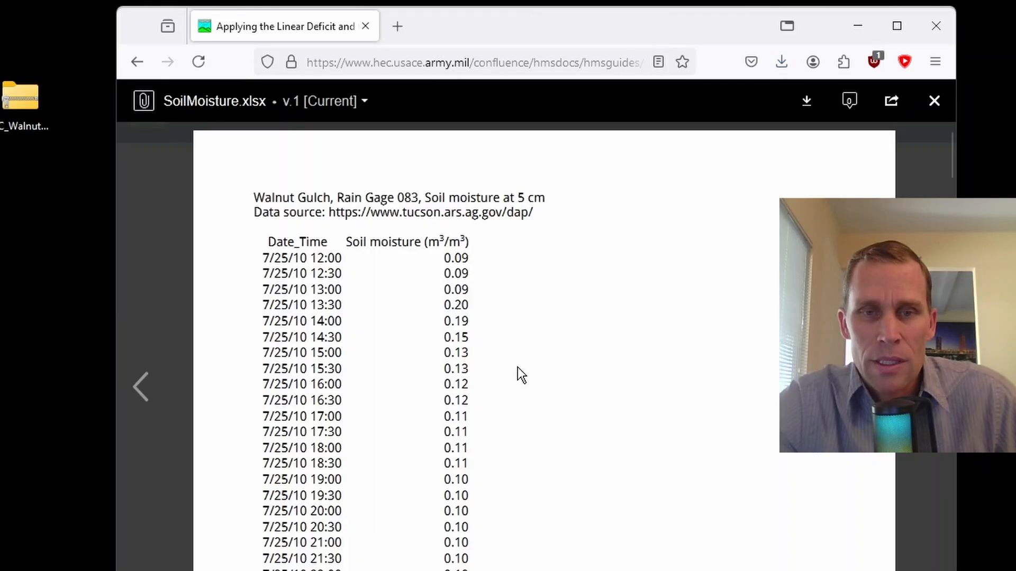
left_click(807, 102)
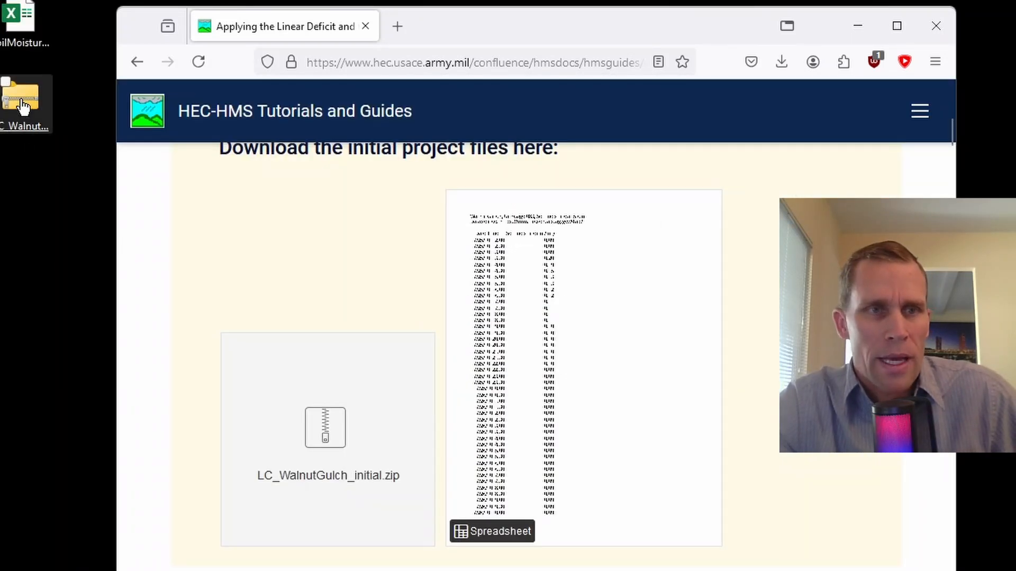
Open the downloaded LC_WalnutGulch_initial.zip archive, look through its LC_WalnutGulch folder and return to the archive's top level.
left_click(28, 110)
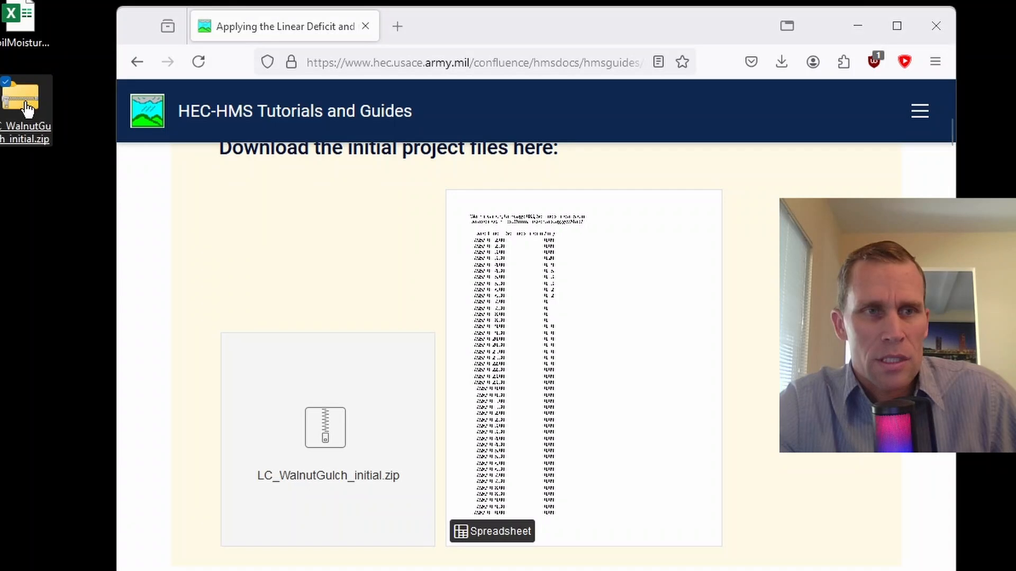
double_click(28, 109)
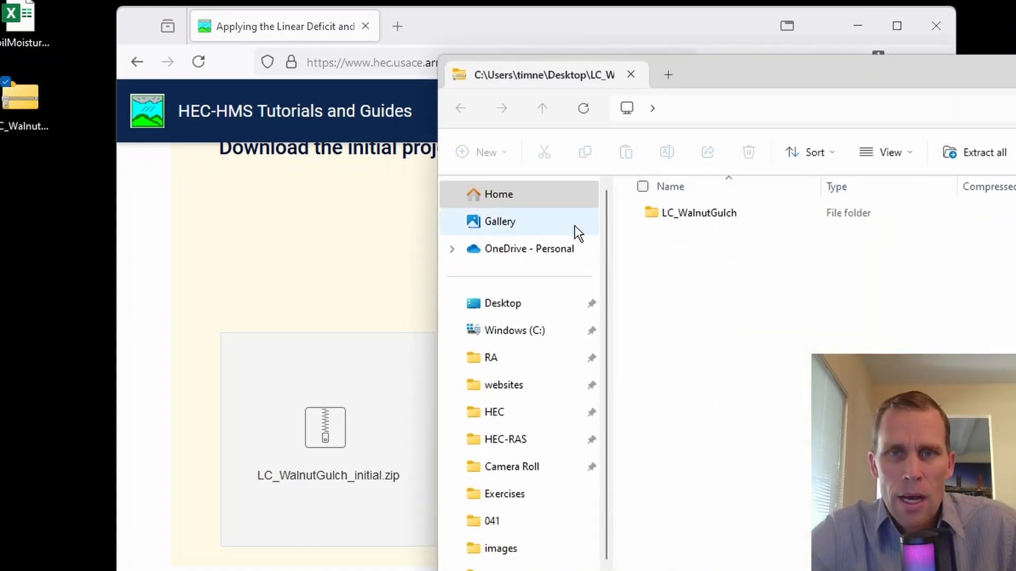
double_click(694, 217)
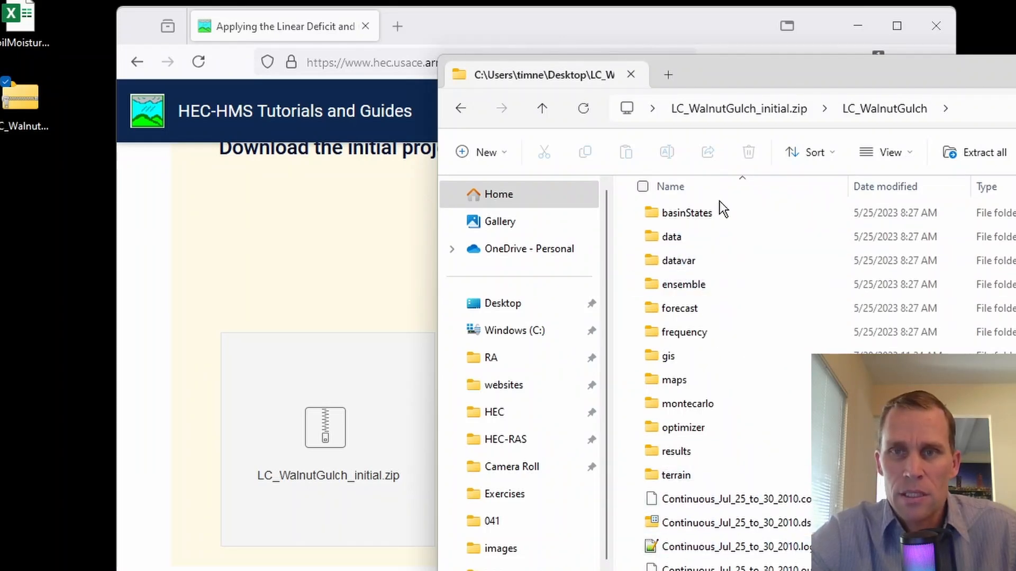
left_click(762, 105)
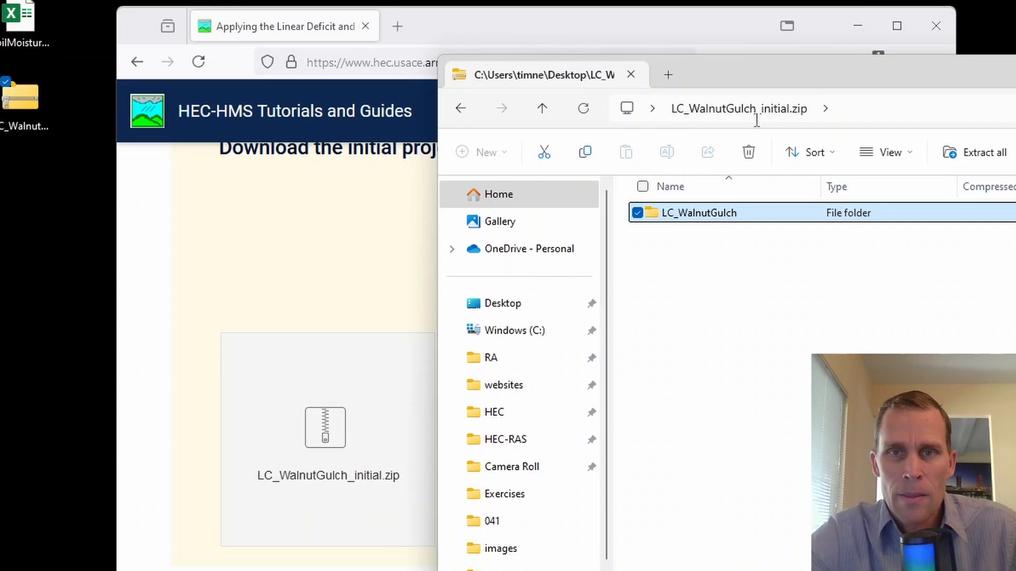
Copy the LC_WalnutGulch folder from the archive and move SoilMoisture.xlsx from the desktop into the project_prep3 folder, then close the archive.
left_click(311, 570)
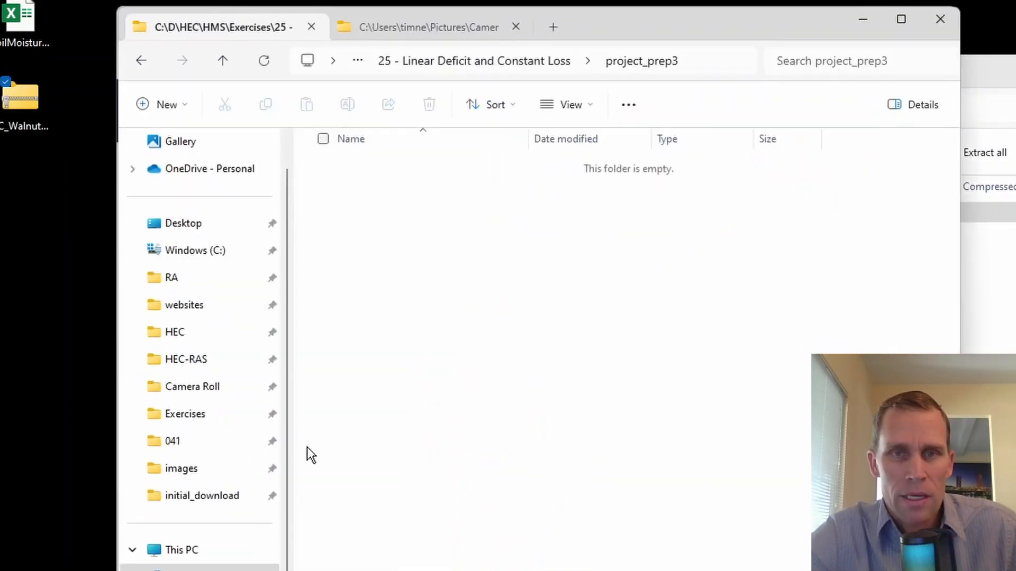
left_click(988, 318)
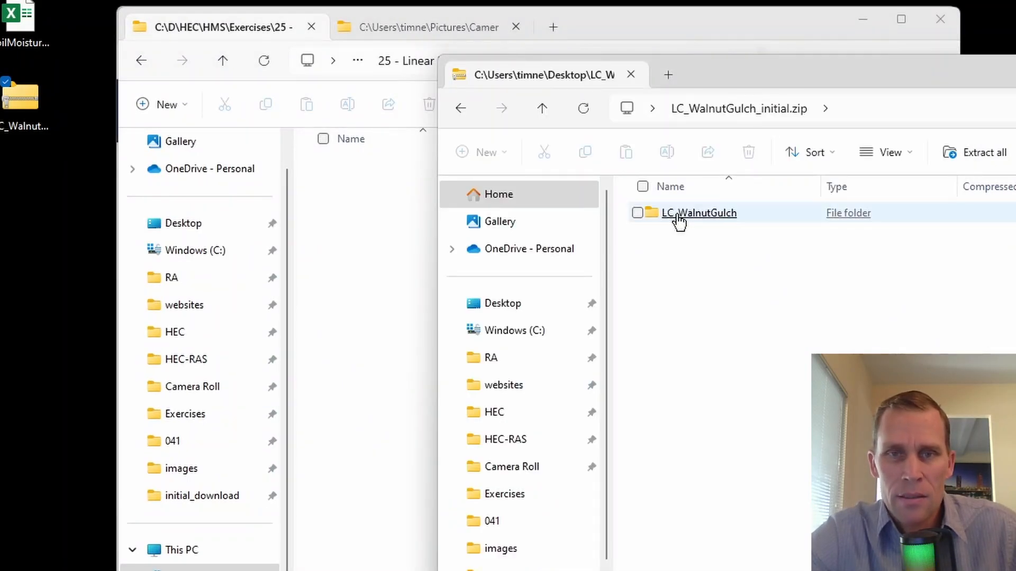
left_click_drag(675, 215, 347, 379)
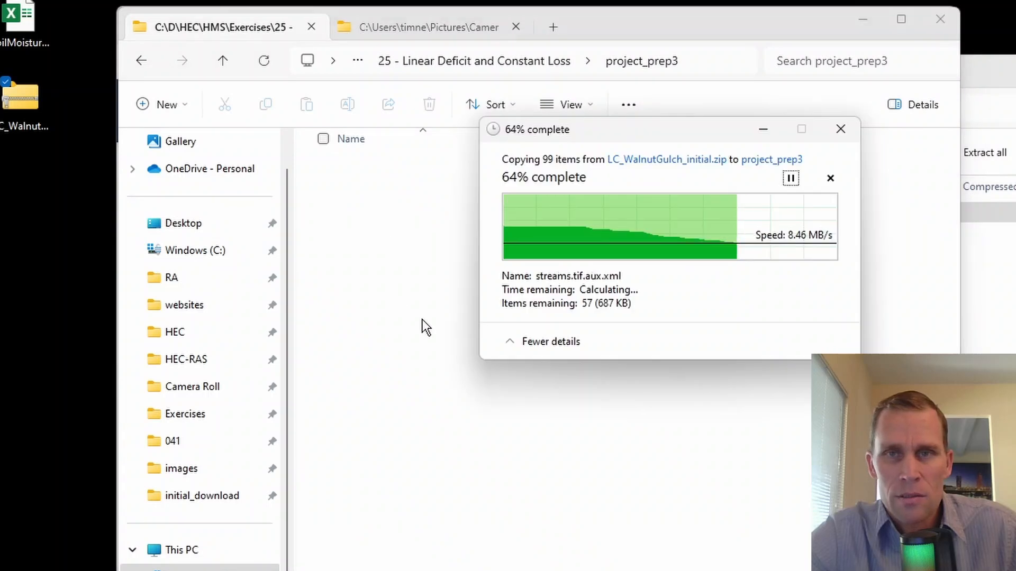
left_click_drag(21, 22, 763, 342)
left_click(1014, 69)
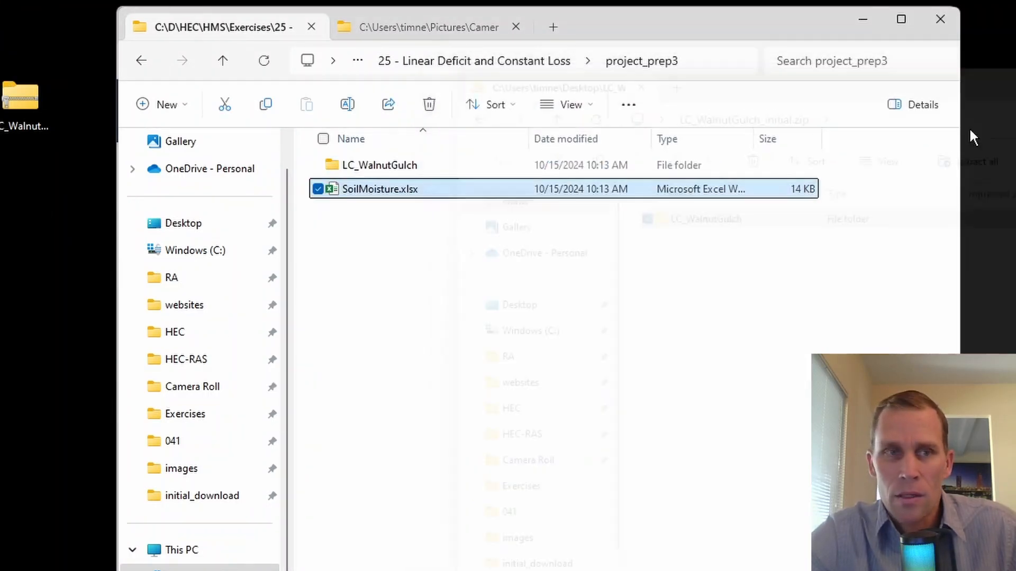
Delete the downloaded LC_WalnutGulch zip archive from the desktop.
left_click_drag(54, 25, 0, 207)
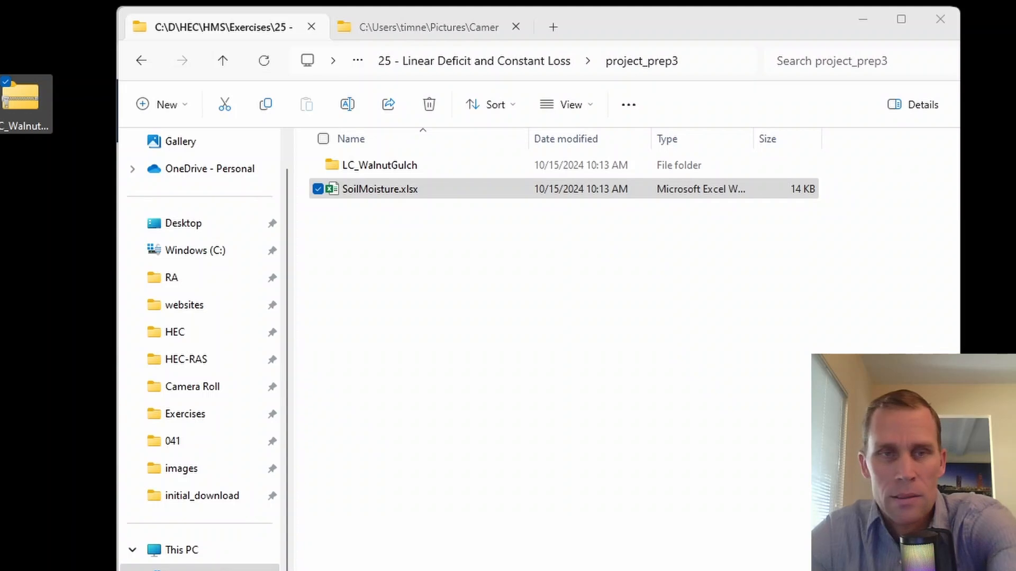
key("Delete")
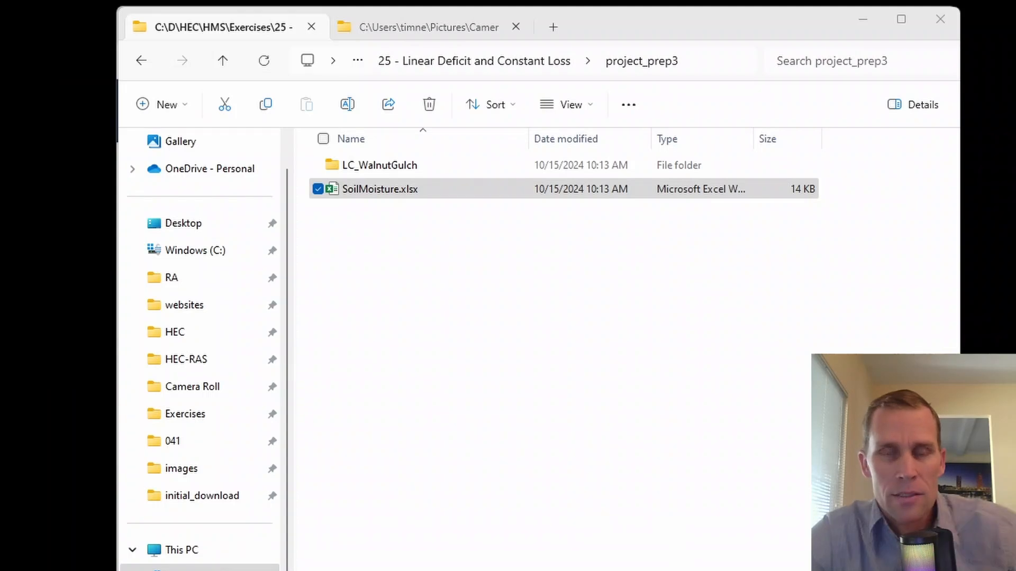
left_click(392, 197)
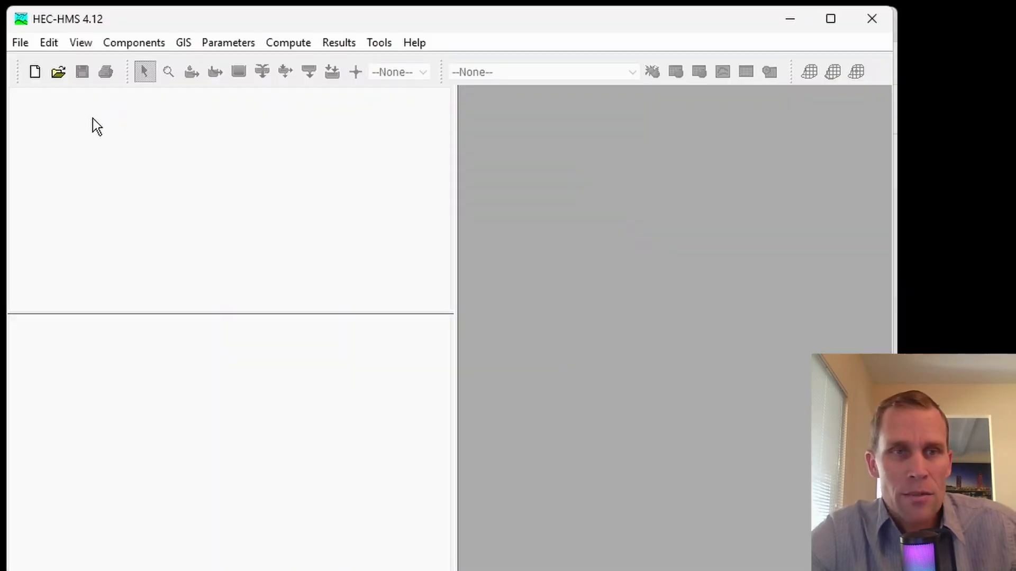
In HEC-HMS, open the existing project LC_WalnutGulch.hms from the LC_WalnutGulch folder inside project_prep3.
left_click(31, 43)
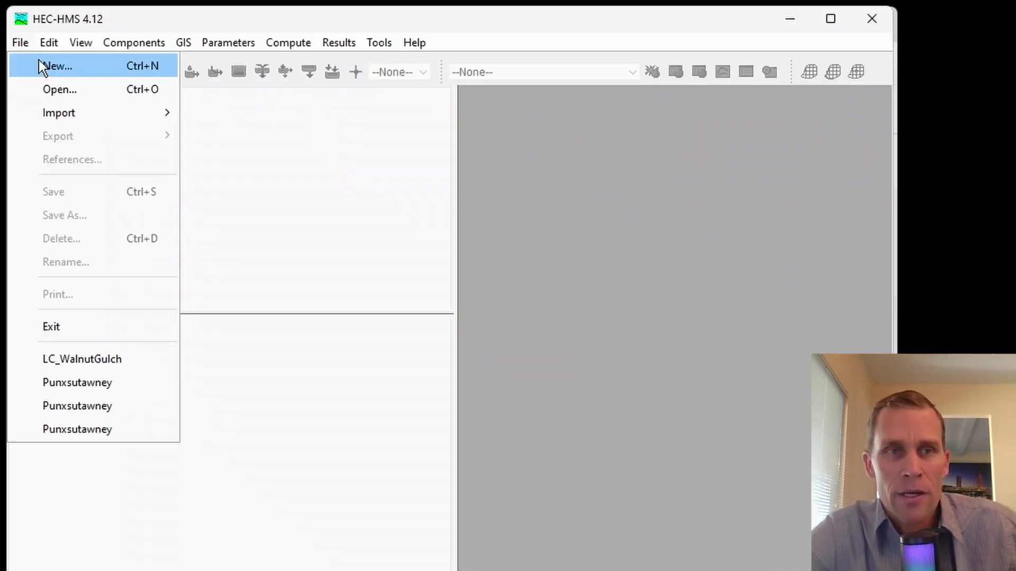
left_click(56, 93)
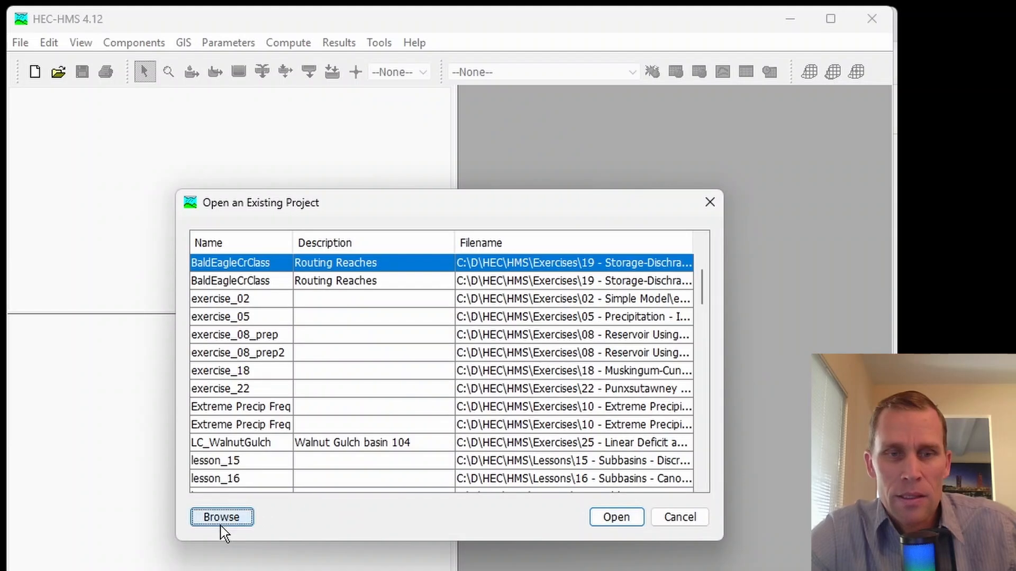
left_click(221, 517)
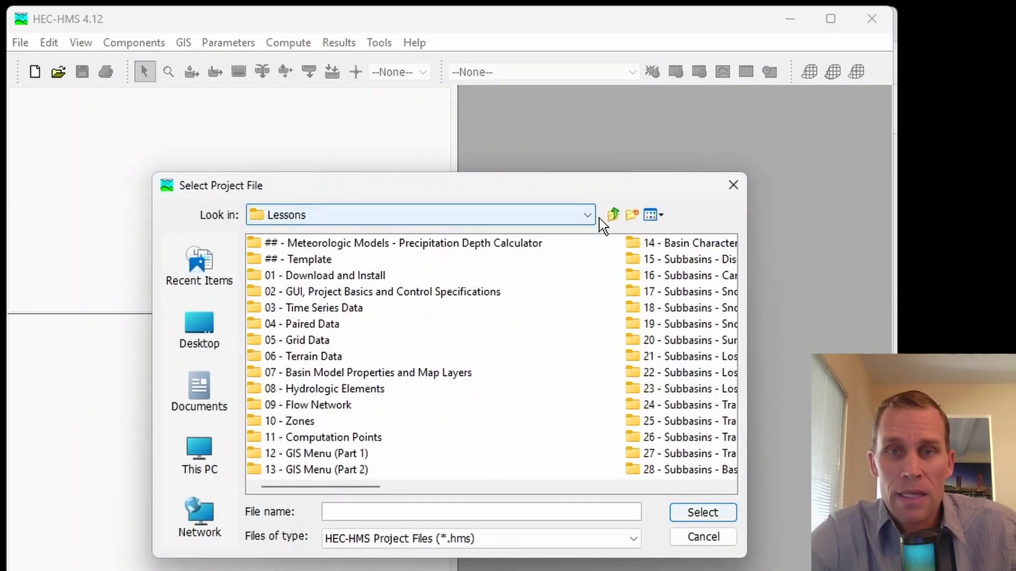
left_click(612, 215)
left_click(613, 215)
left_click(612, 215)
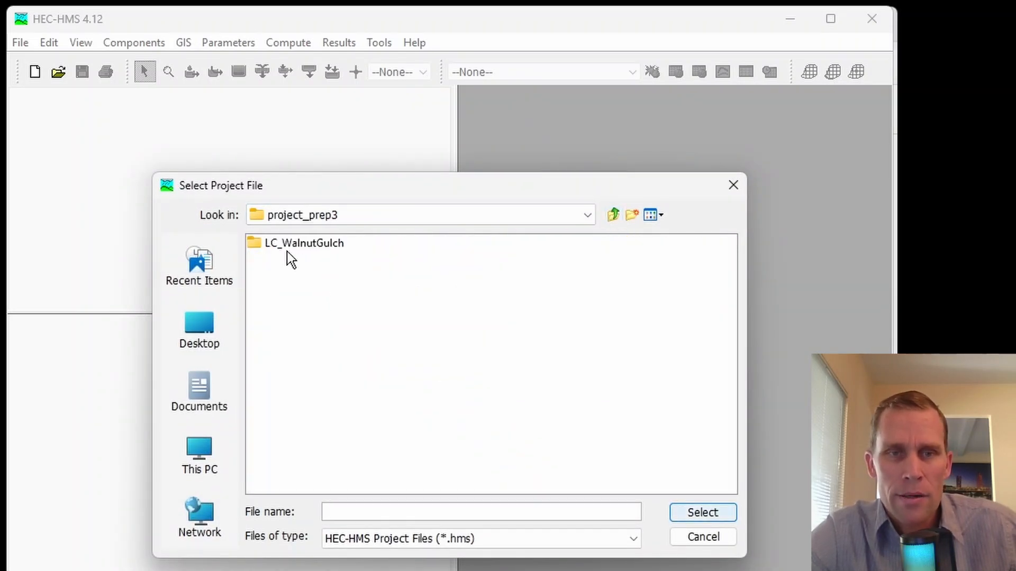
double_click(309, 246)
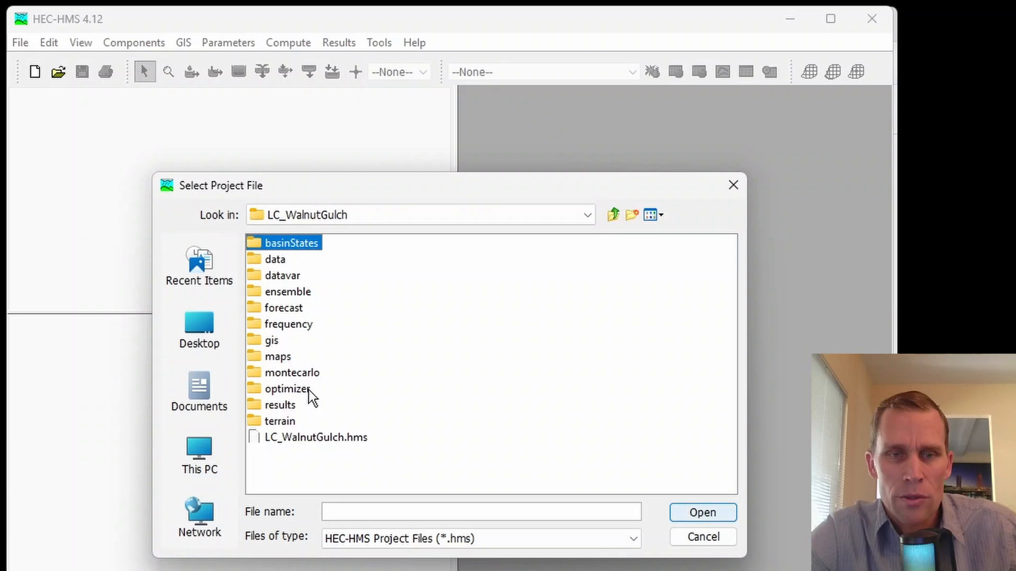
left_click(322, 442)
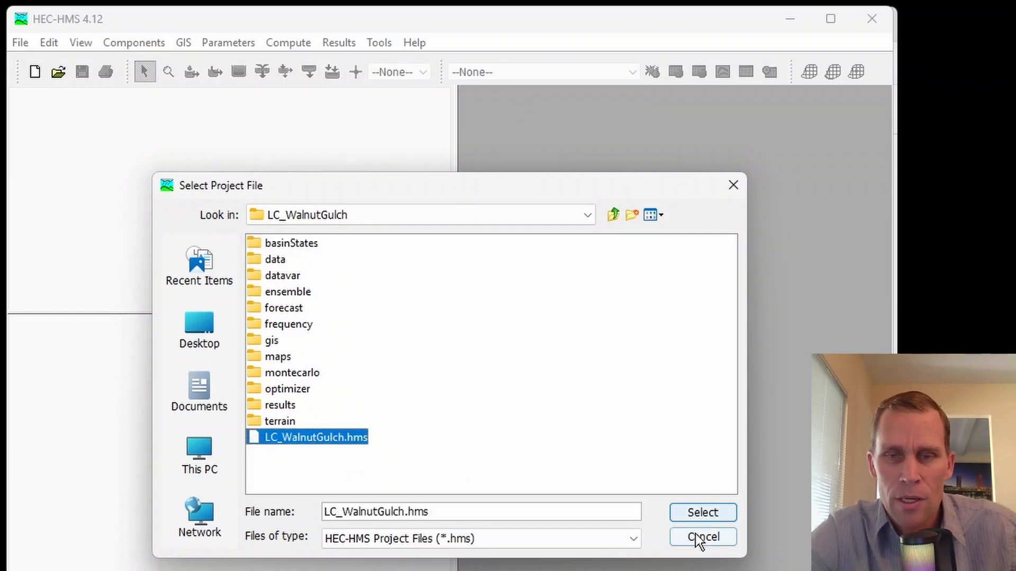
left_click(701, 514)
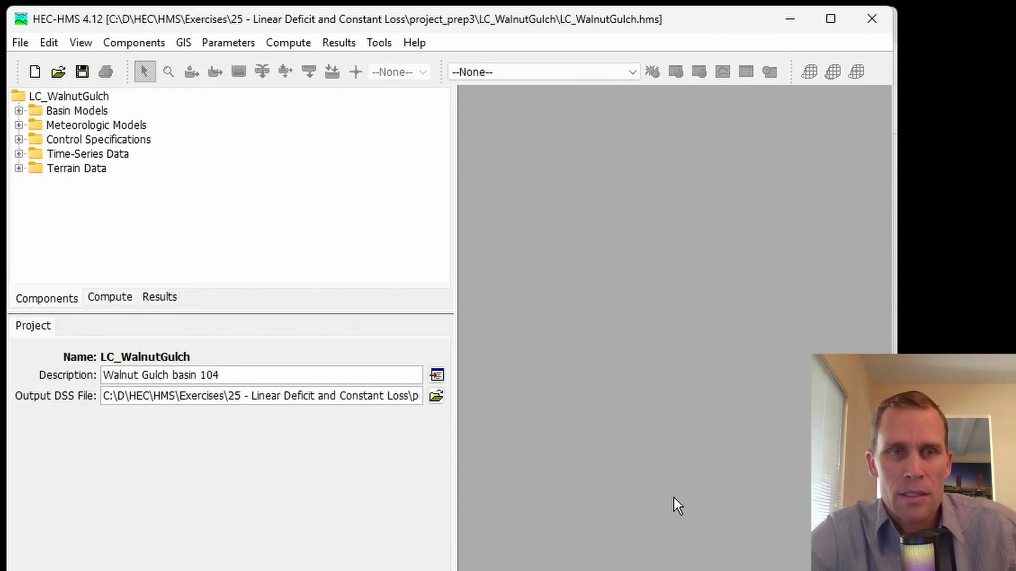
Widen the map area, open the WalnutGulch_basin104 basin model and inspect its subbasin basin_104 and sink flume_104.
left_click_drag(455, 202, 383, 231)
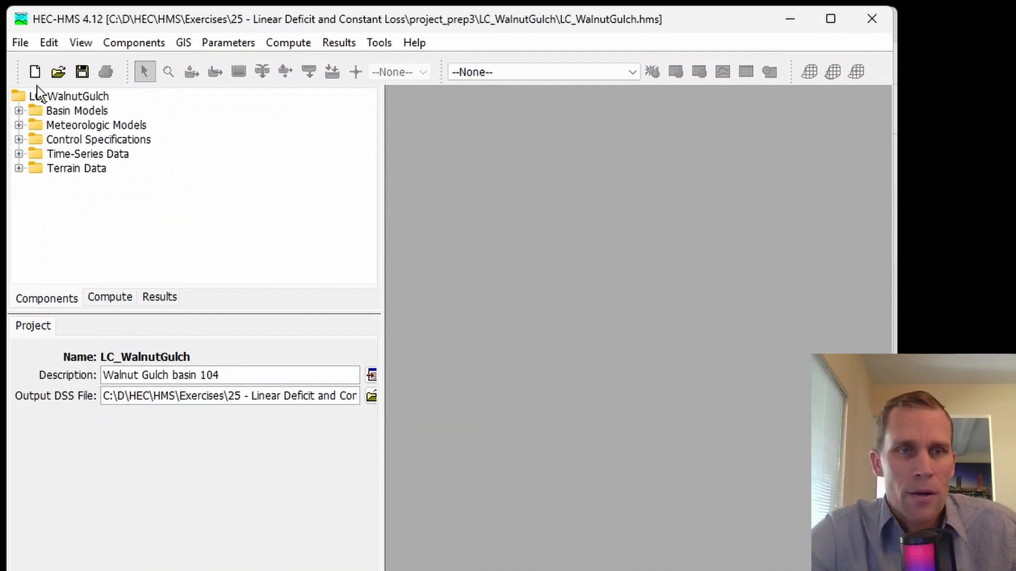
left_click(19, 111)
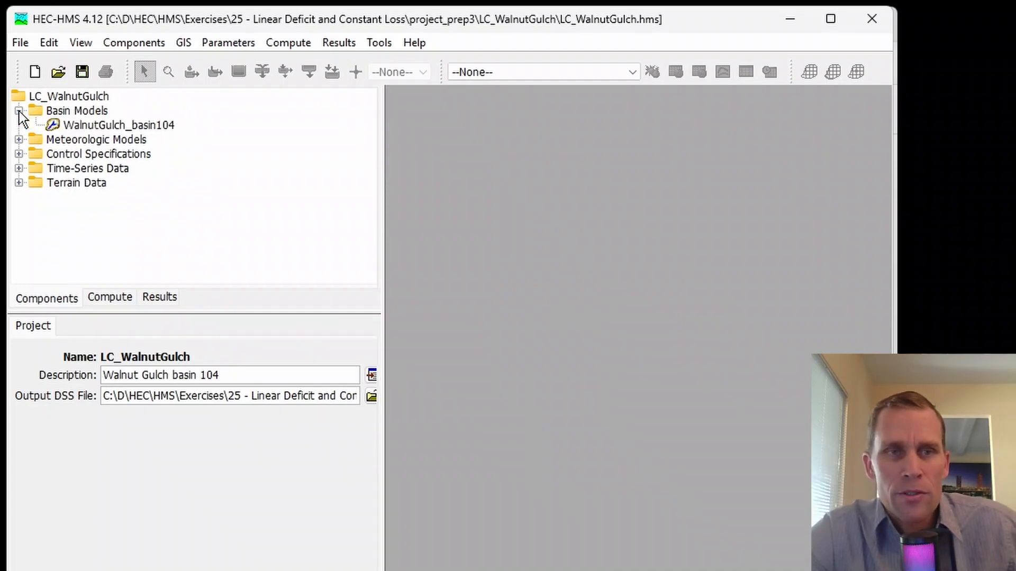
left_click(77, 126)
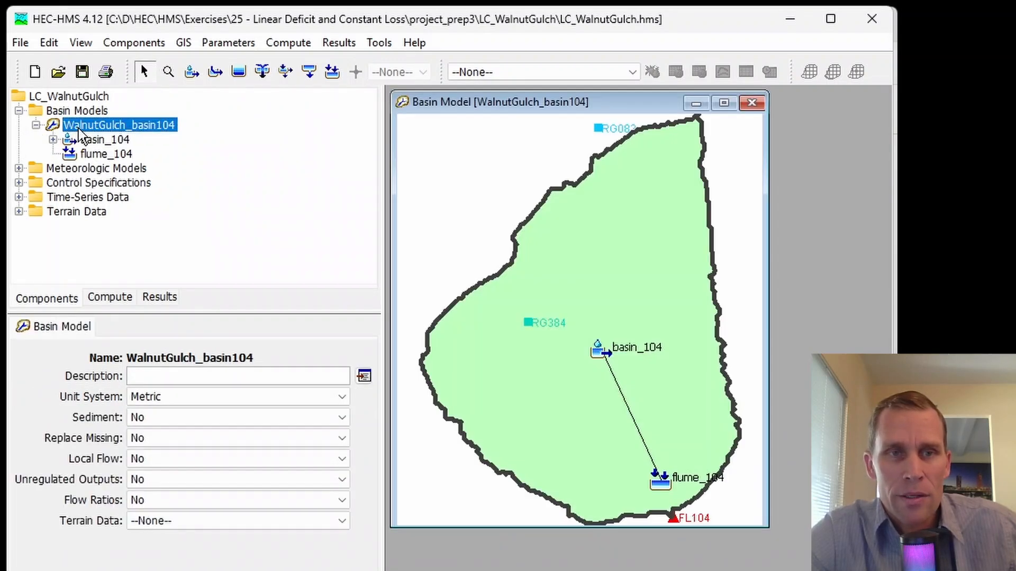
left_click(102, 141)
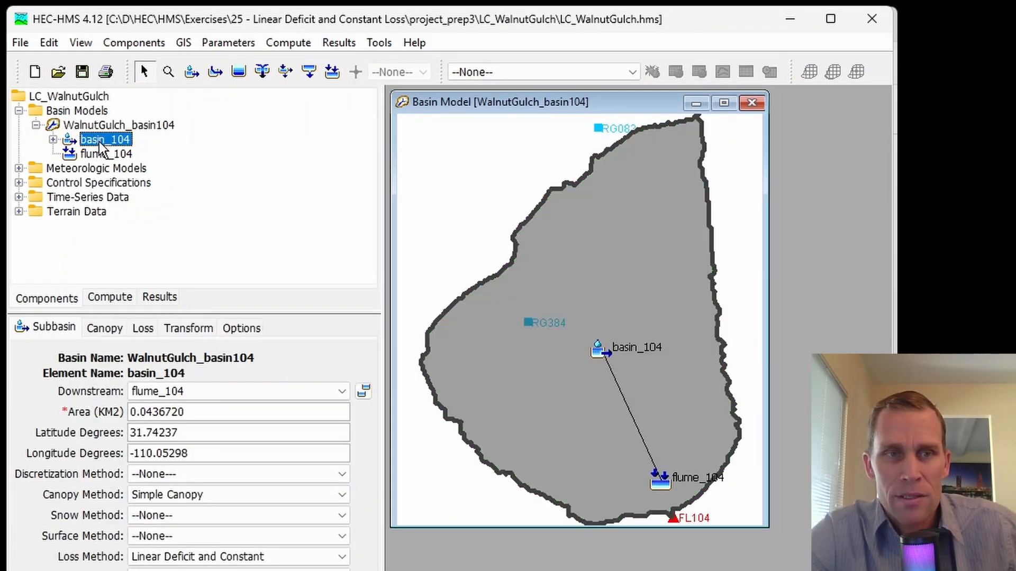
left_click(103, 155)
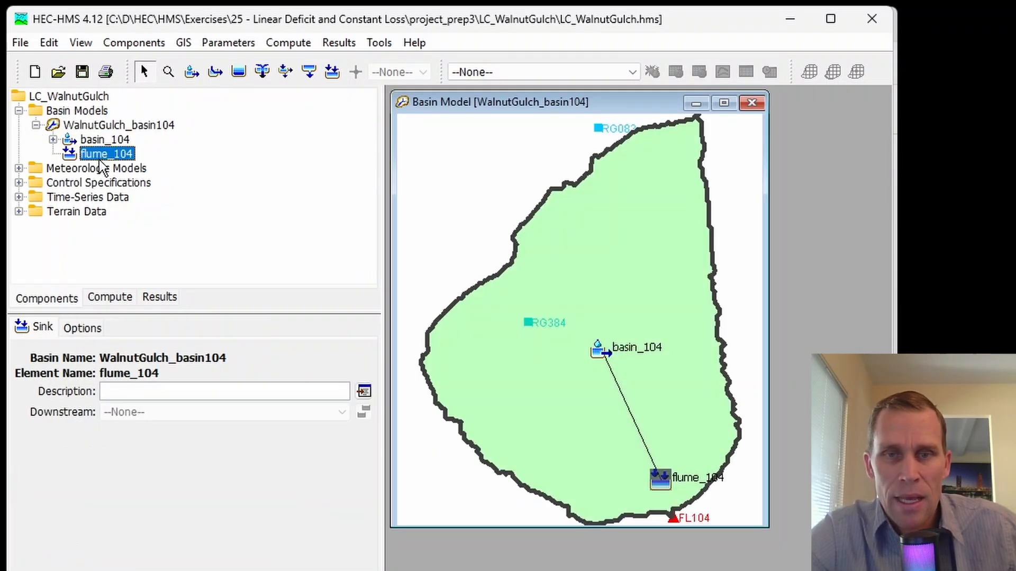
Maximize the basin model map and examine the subbasin, rain gages and FL104 flume location.
left_click(724, 103)
scroll(574, 293, "down", 1)
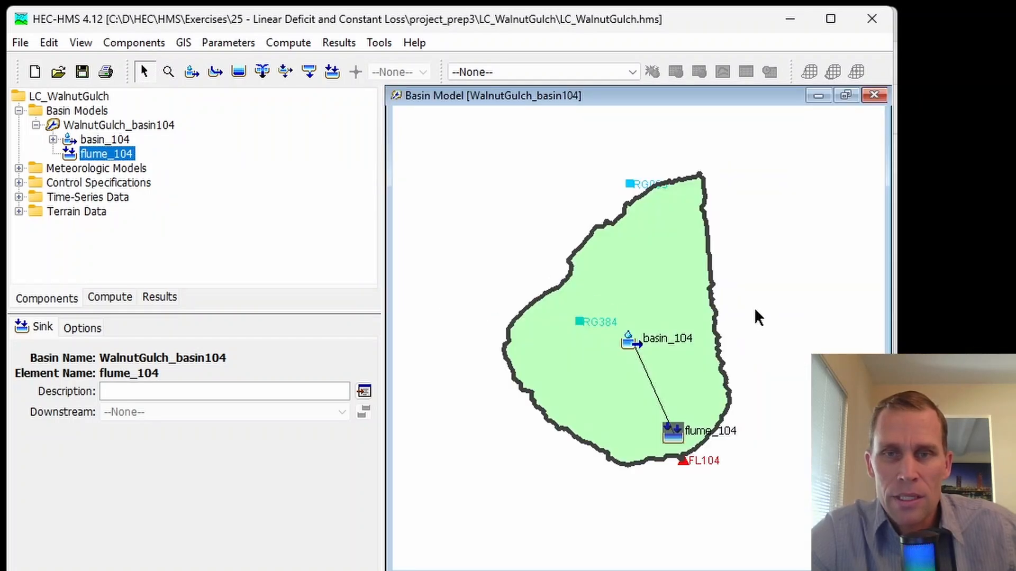
scroll(710, 307, "up", 1)
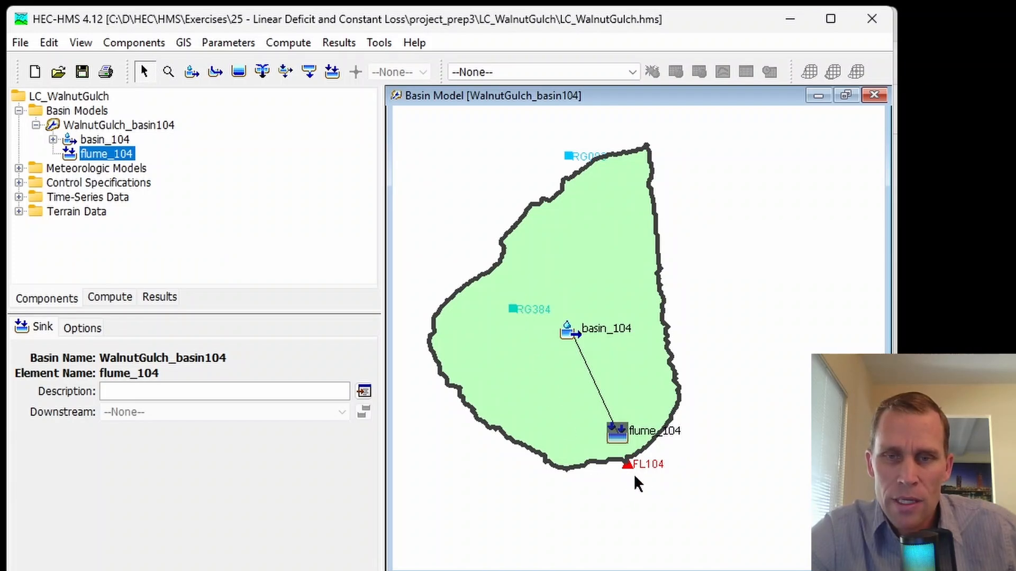
mouse_move(643, 477)
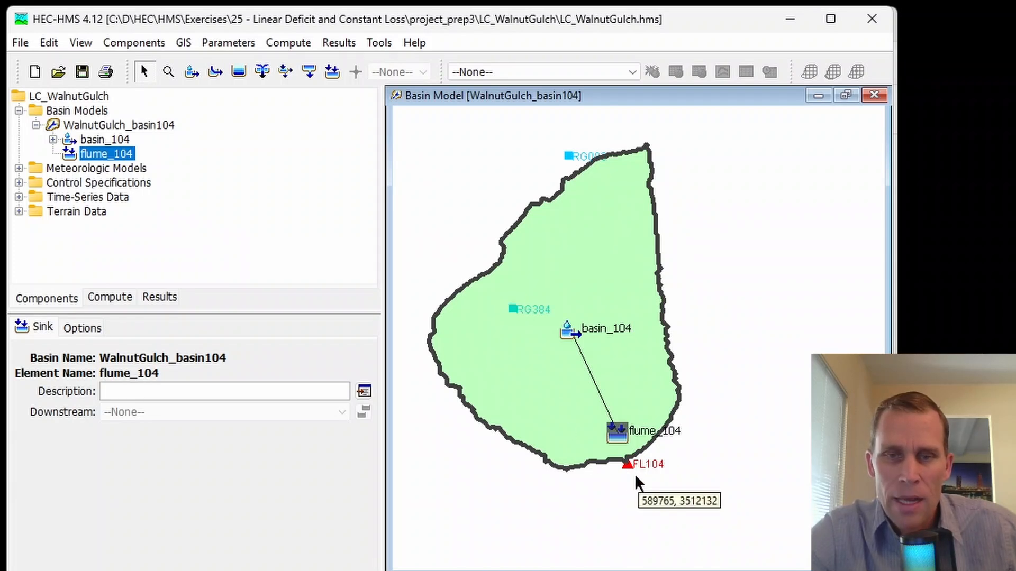
Review the Interpolated meteorologic model, the control specifications and the time-series data categories in the project tree.
left_click(18, 168)
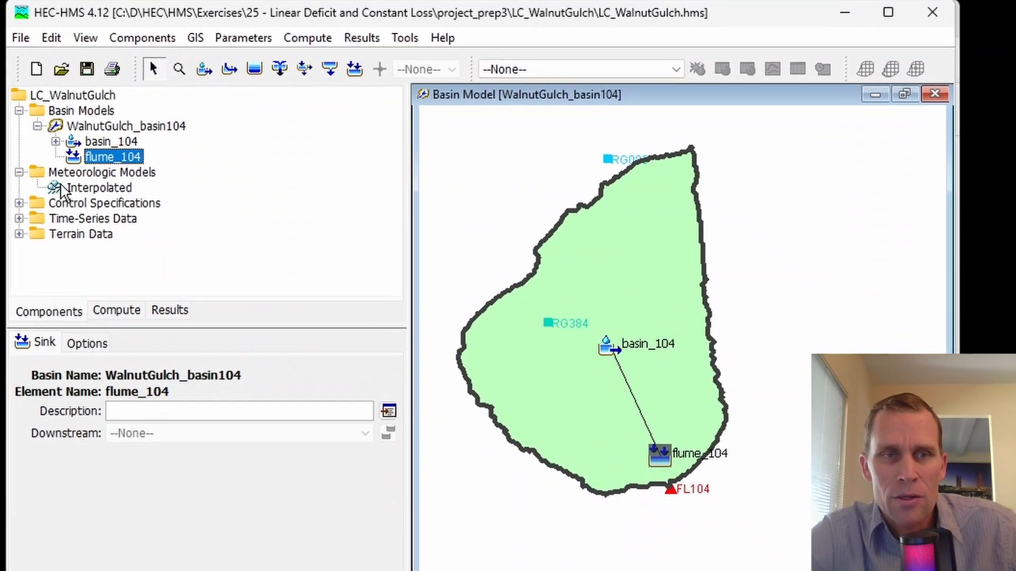
left_click(85, 188)
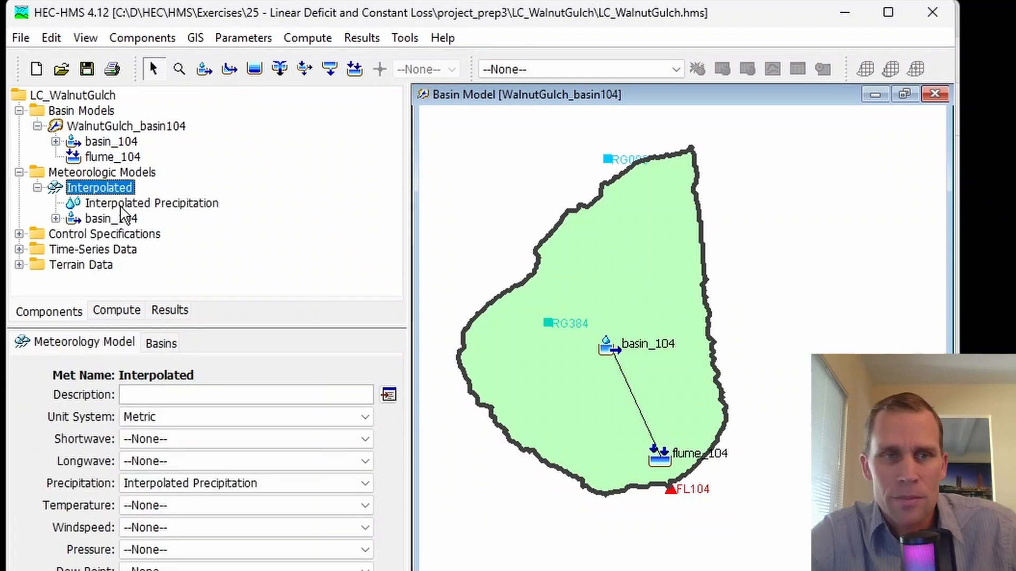
left_click(19, 234)
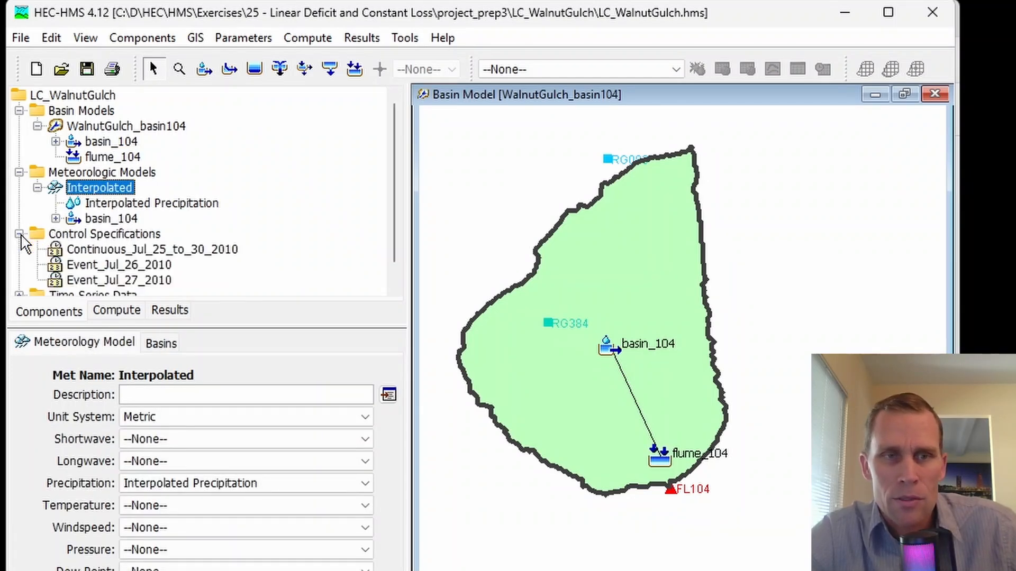
scroll(24, 254, "down", 1)
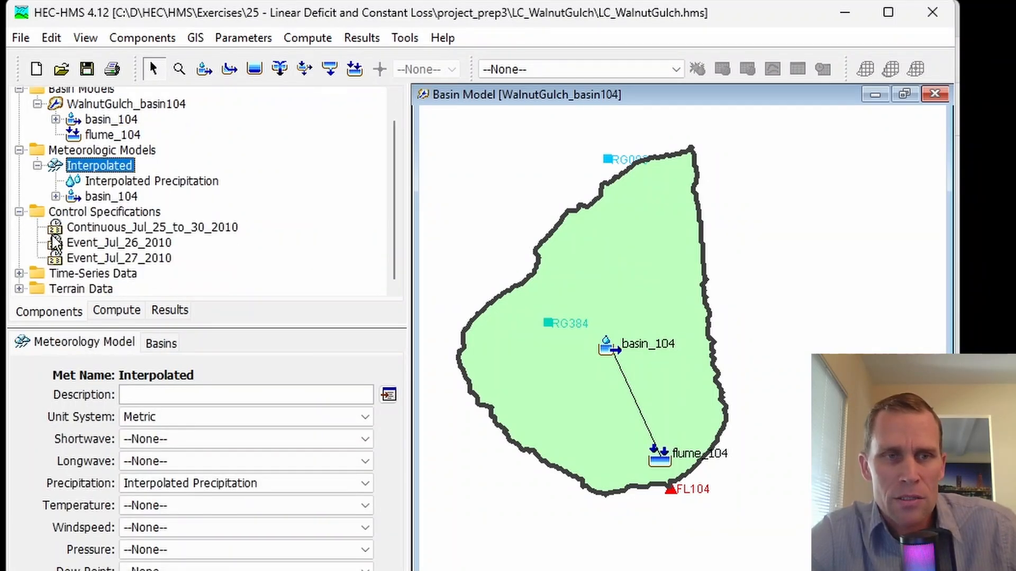
left_click(20, 274)
scroll(24, 280, "down", 1)
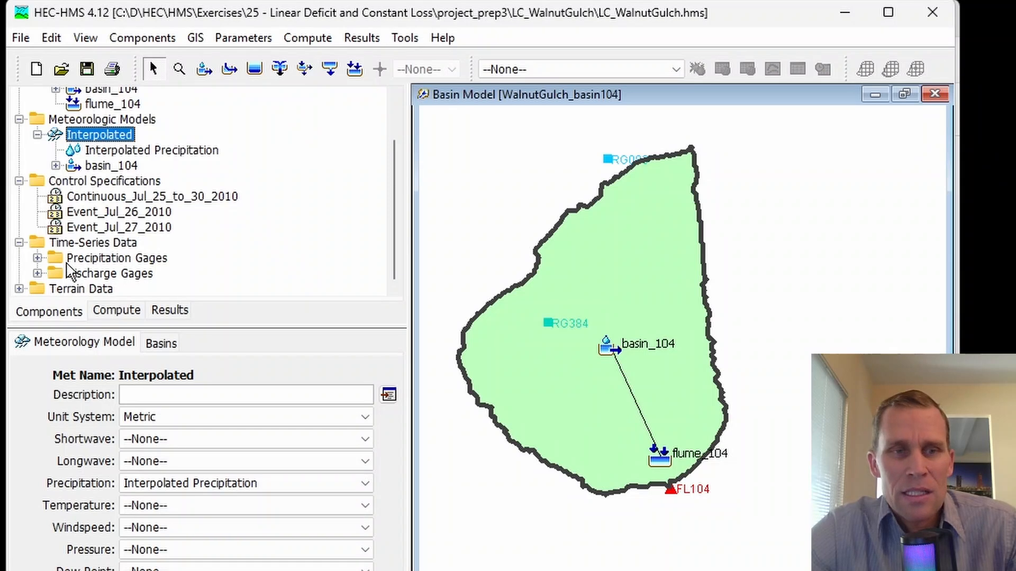
Review precipitation gage RG_083, including its gage settings, time window and precipitation table.
left_click(37, 257)
scroll(76, 270, "down", 1)
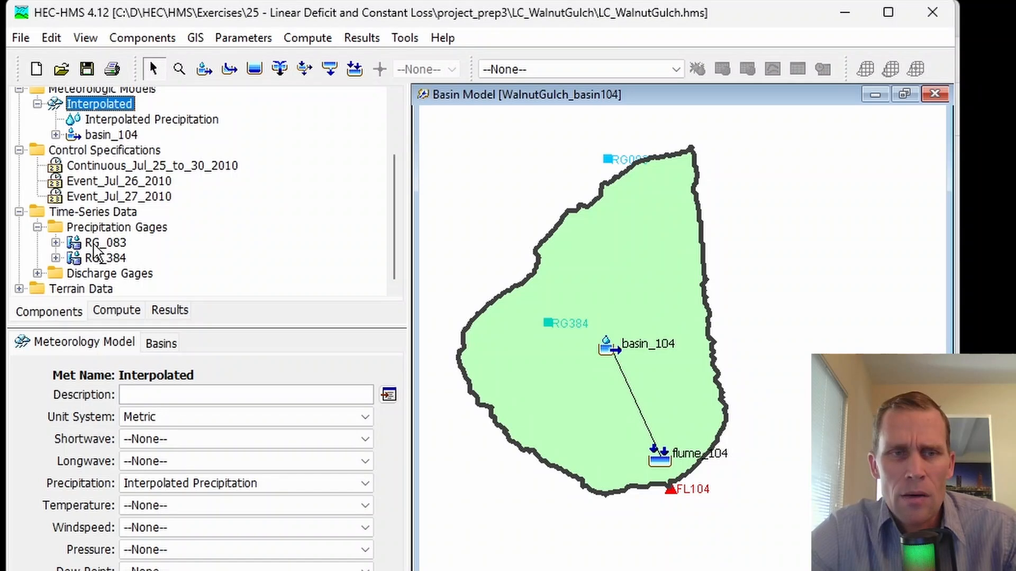
left_click(118, 245)
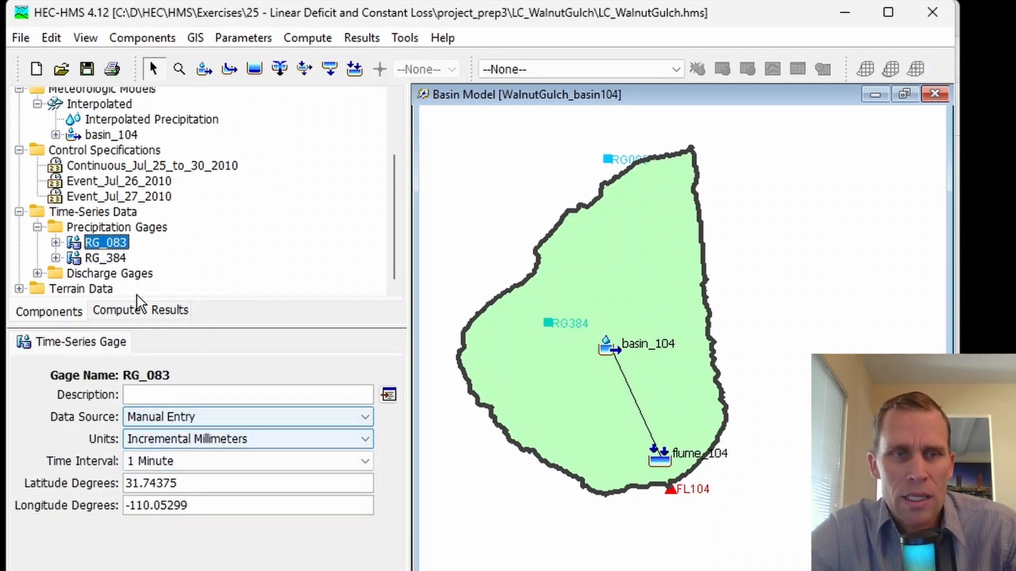
left_click(55, 243)
left_click(130, 259)
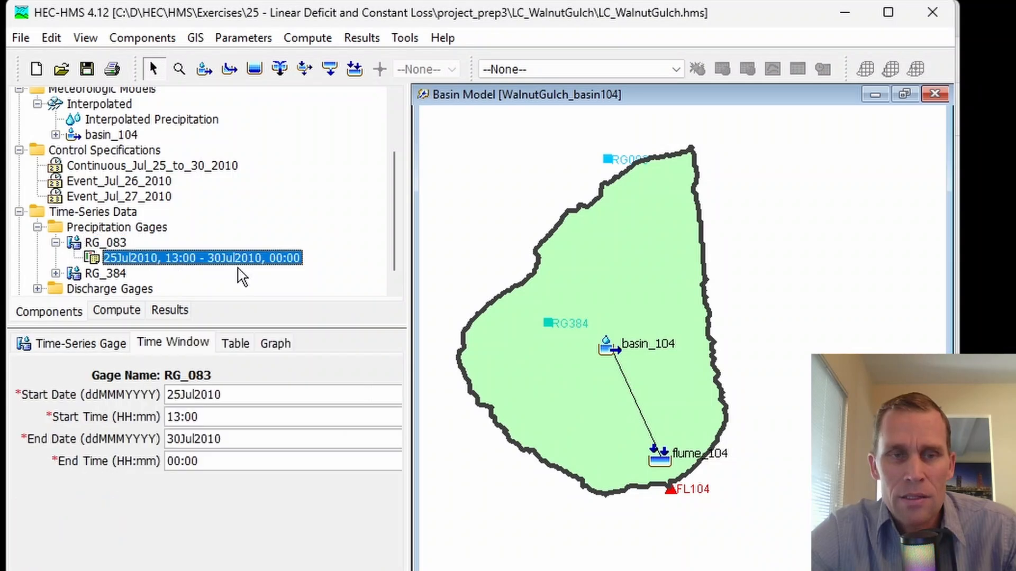
left_click(235, 344)
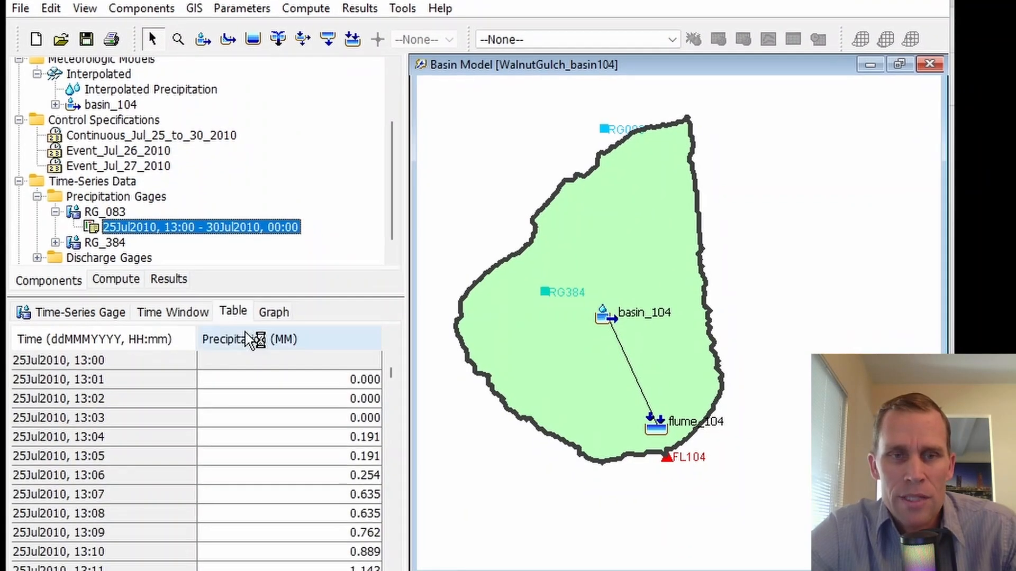
left_click_drag(298, 261, 306, 512)
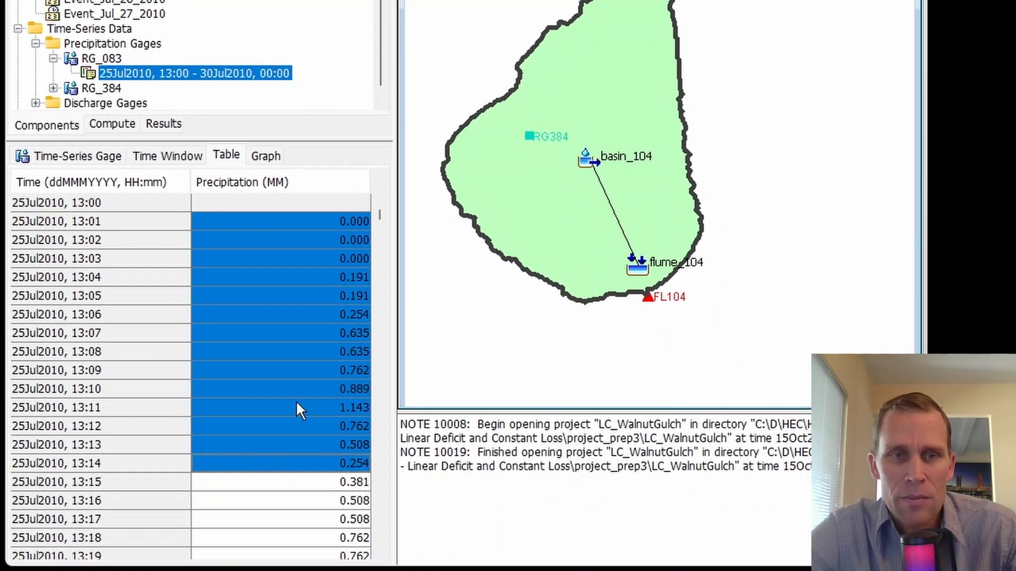
Review precipitation gage RG_384, including its gage settings, time window, precipitation table and graph.
left_click(101, 89)
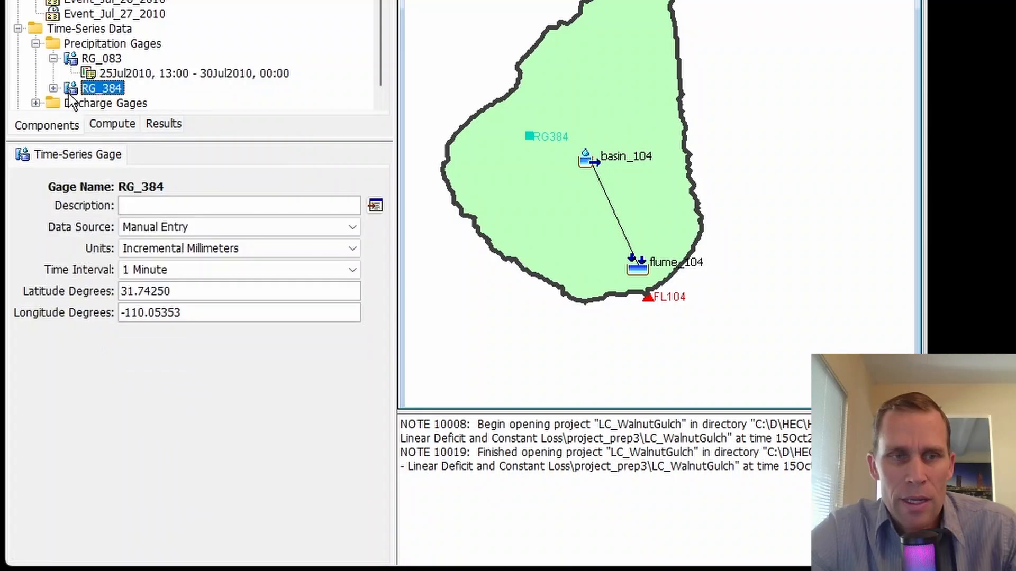
left_click(53, 89)
left_click(117, 103)
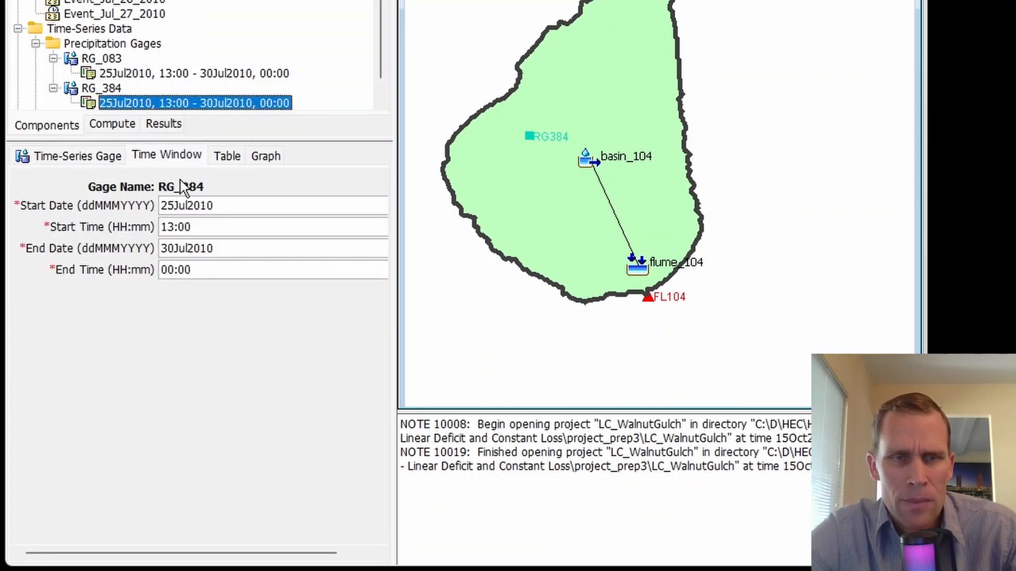
left_click(228, 156)
left_click_drag(228, 240, 247, 407)
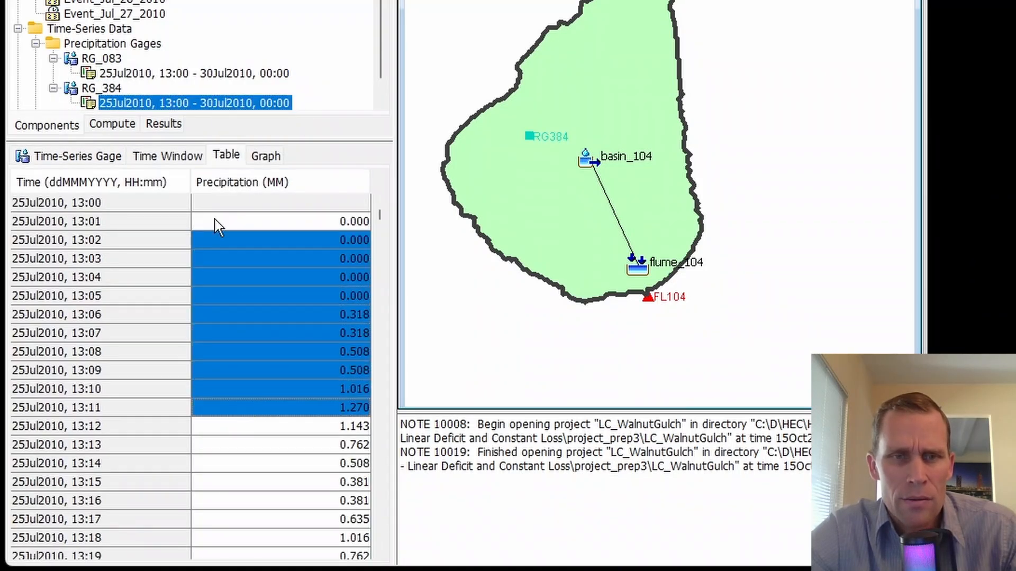
left_click(268, 155)
Review discharge gage Flume_104, including its gage settings, time window and discharge table.
scroll(72, 32, "down", 1)
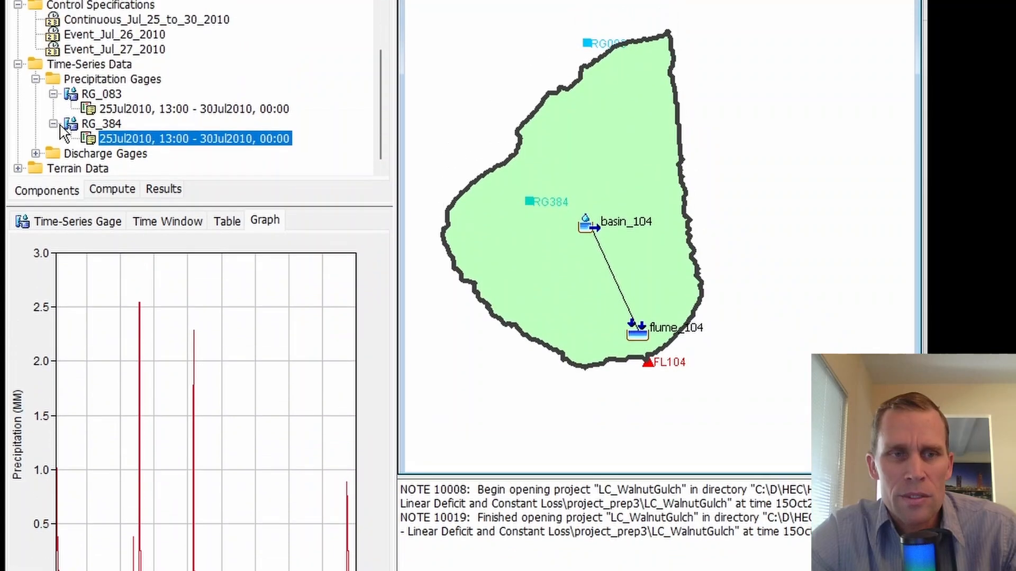
left_click(36, 219)
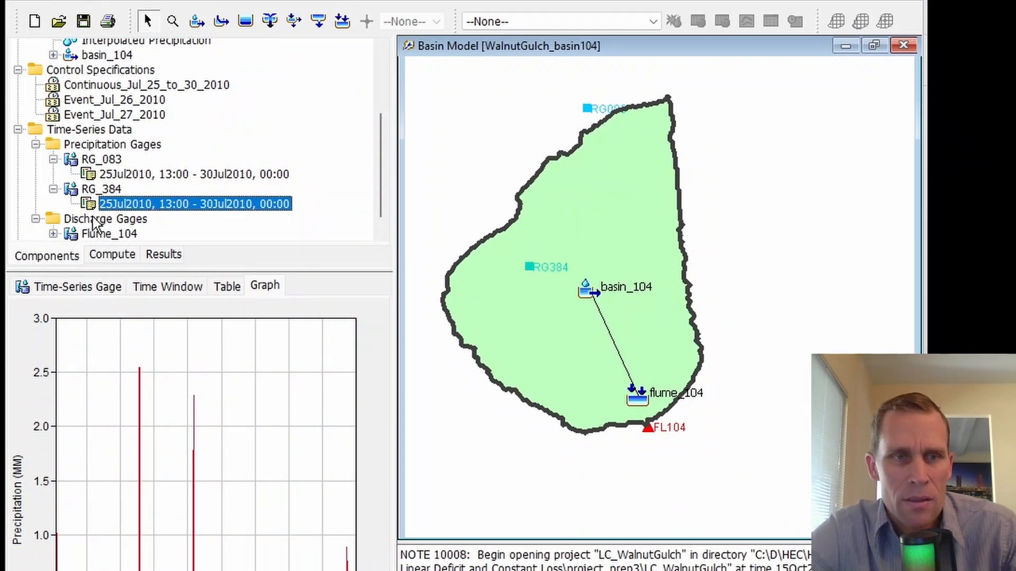
scroll(94, 217, "down", 1)
left_click(95, 220)
left_click(53, 219)
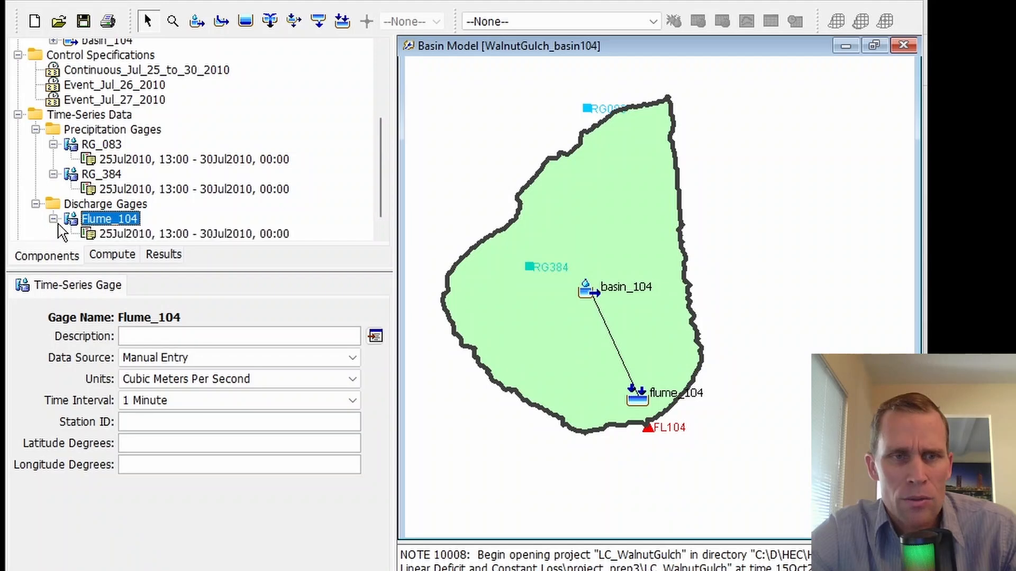
left_click(147, 235)
left_click(225, 287)
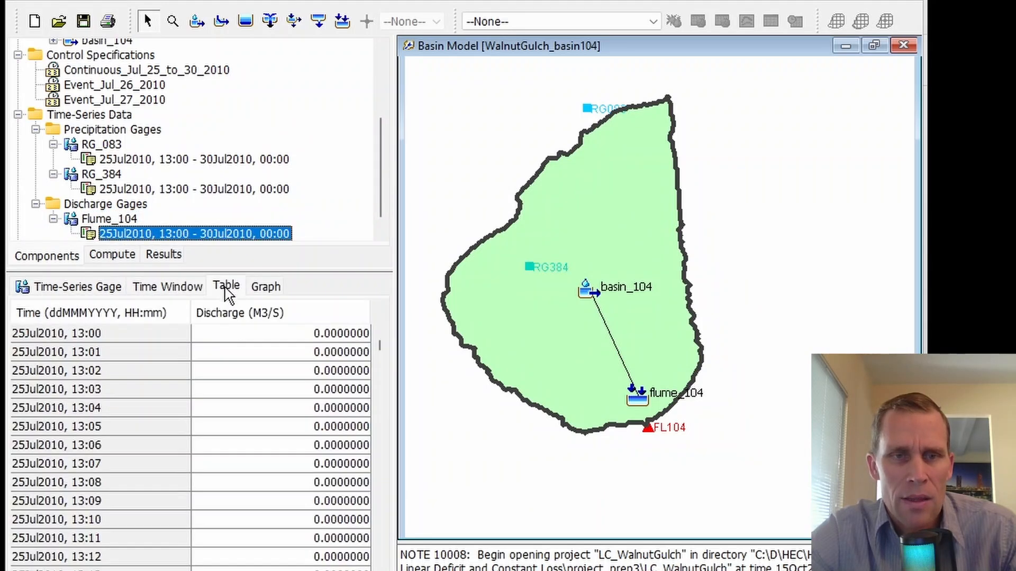
left_click_drag(288, 361, 291, 569)
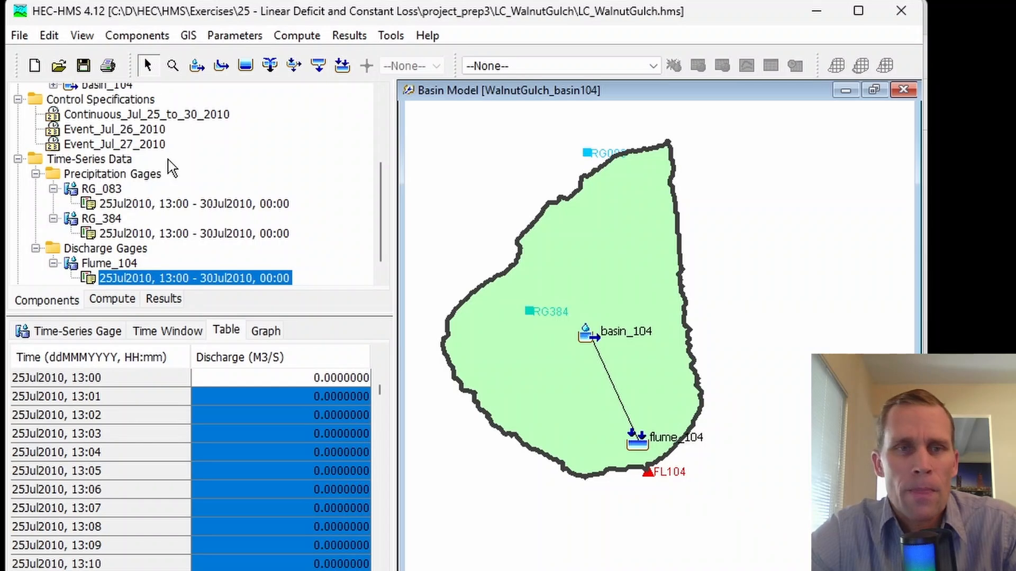
Select subbasin basin_104 on the map and start a GIS layer export with the layer type Subbasins.
scroll(263, 206, "up", 2)
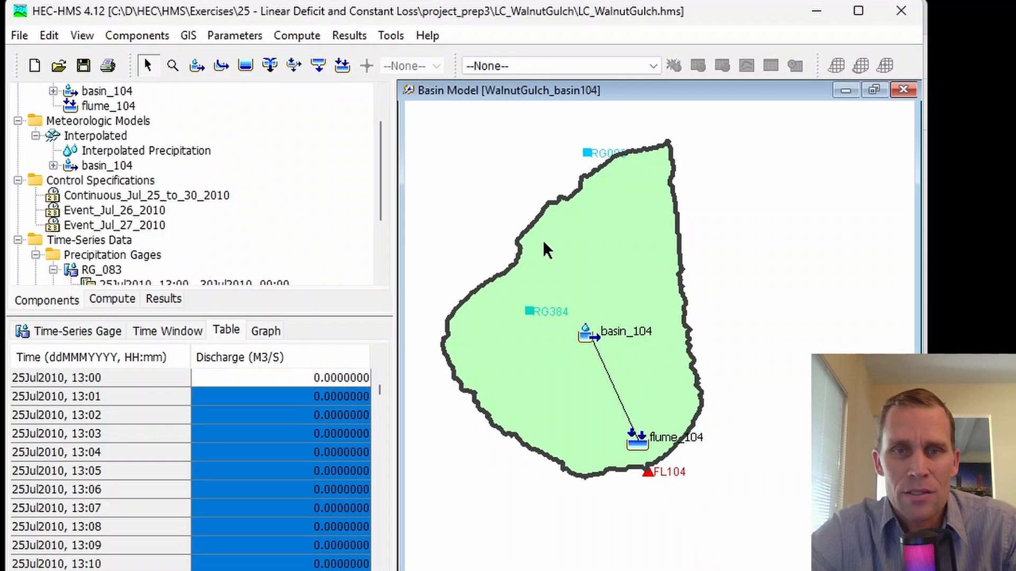
left_click(612, 256)
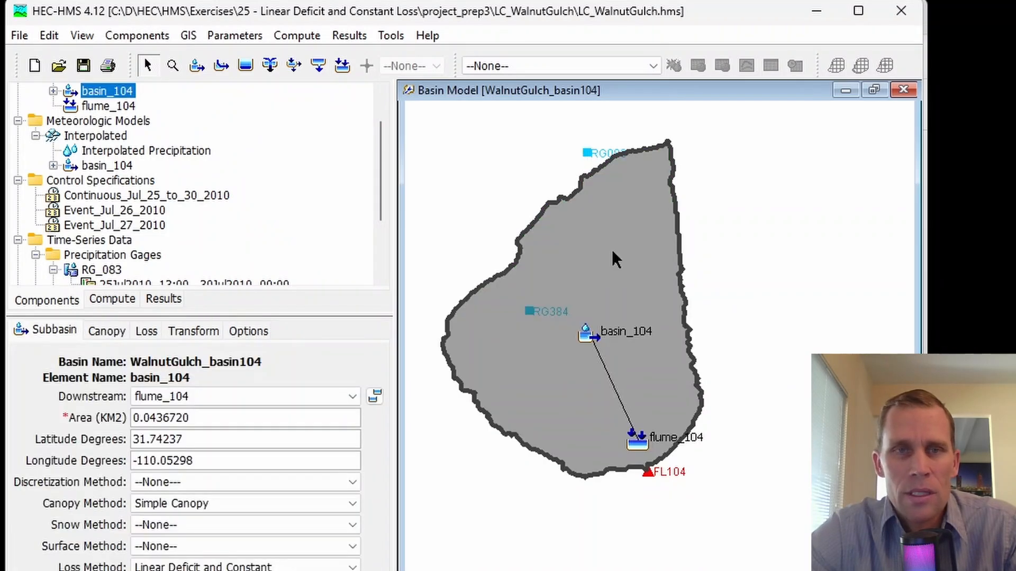
left_click(187, 36)
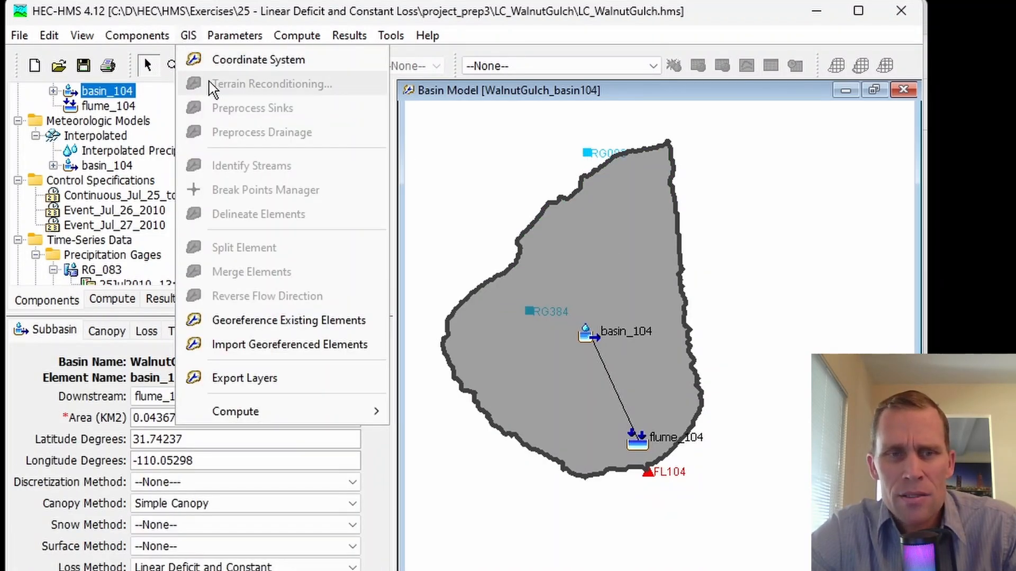
left_click(263, 387)
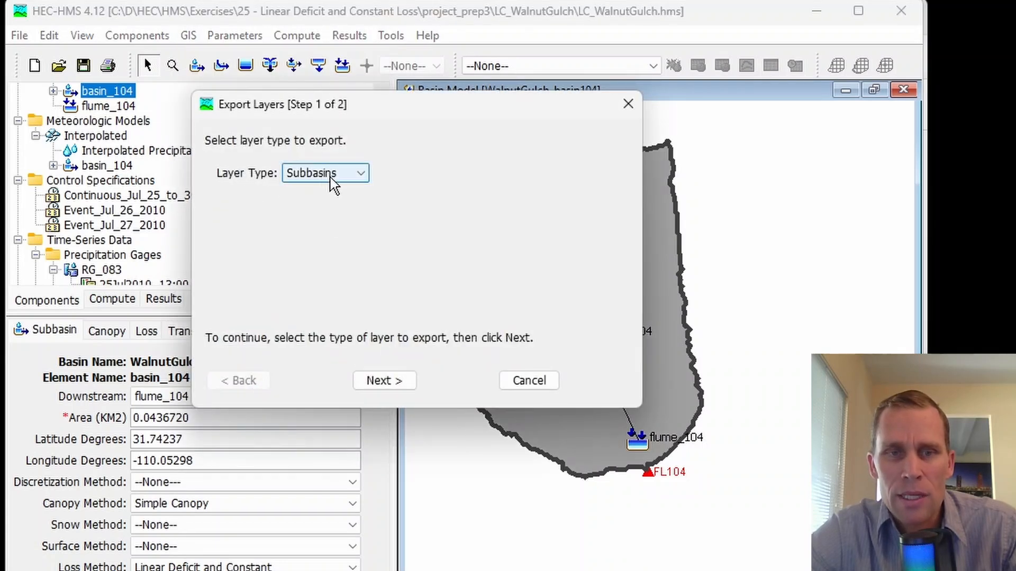
left_click(378, 384)
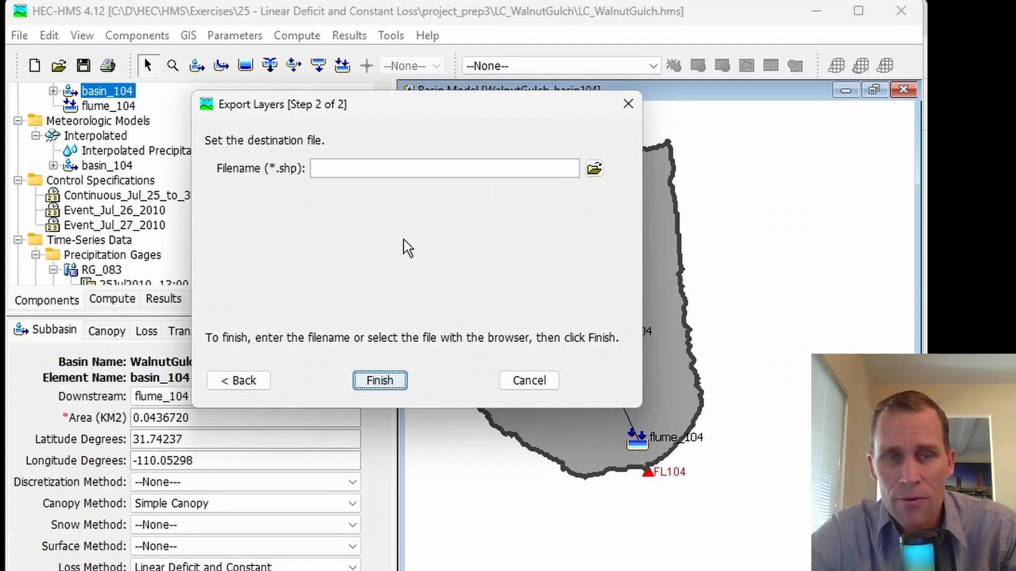
Export the subbasin layer to the desktop as basin_104.shp and shift the program window beside the exported files.
left_click(591, 171)
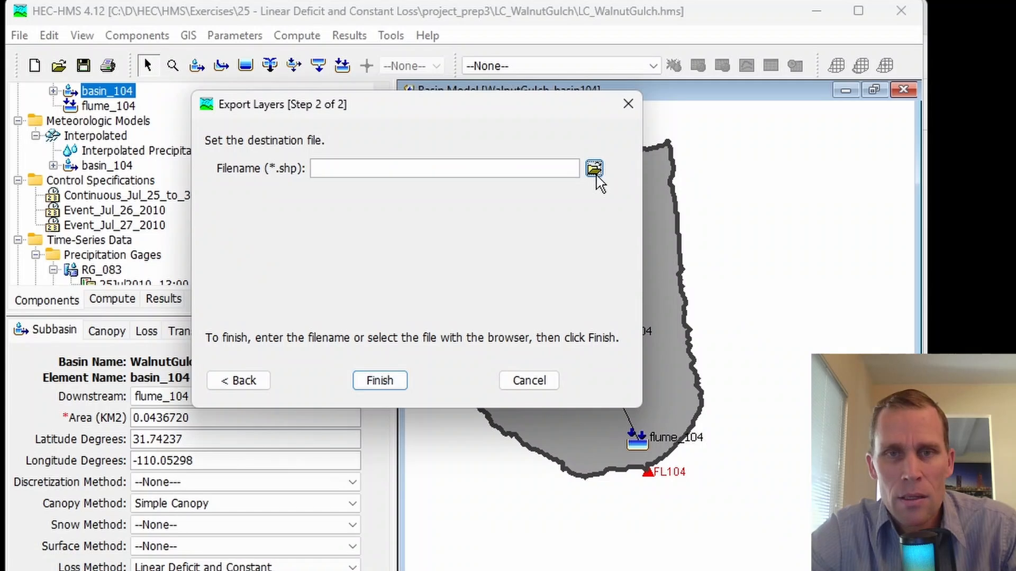
left_click(385, 440)
type("basin_10")
type("4")
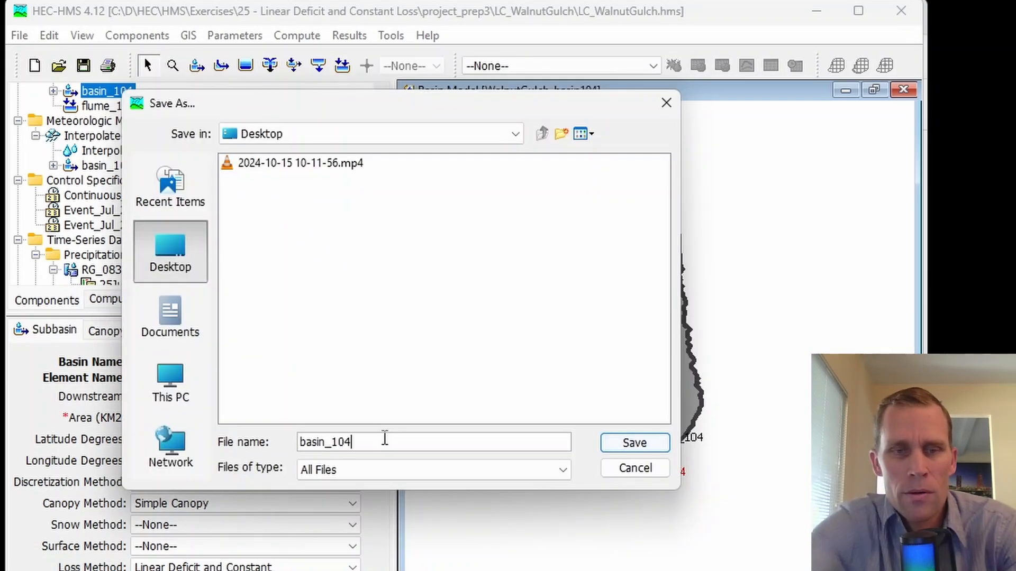
left_click(637, 445)
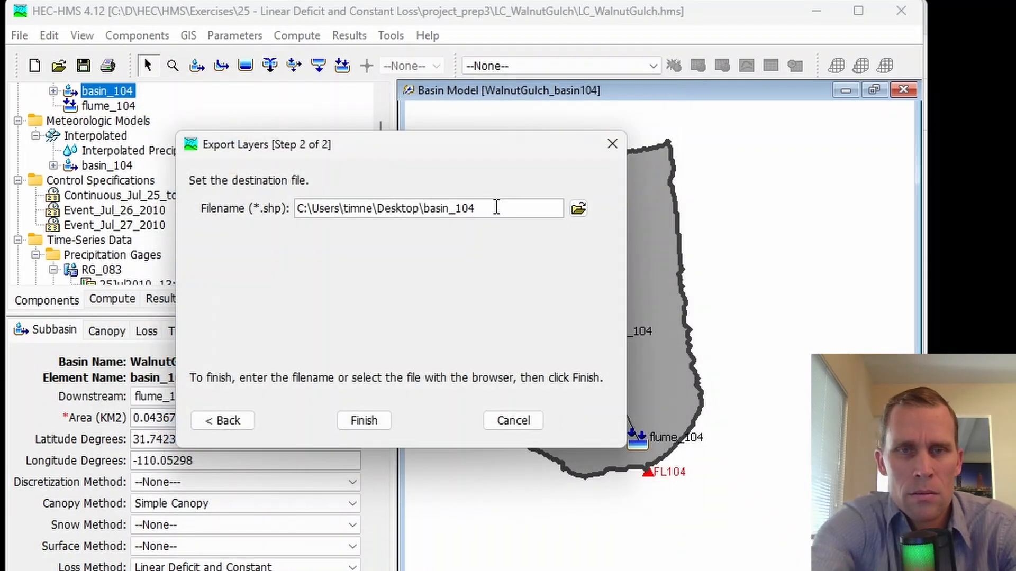
type(".shp")
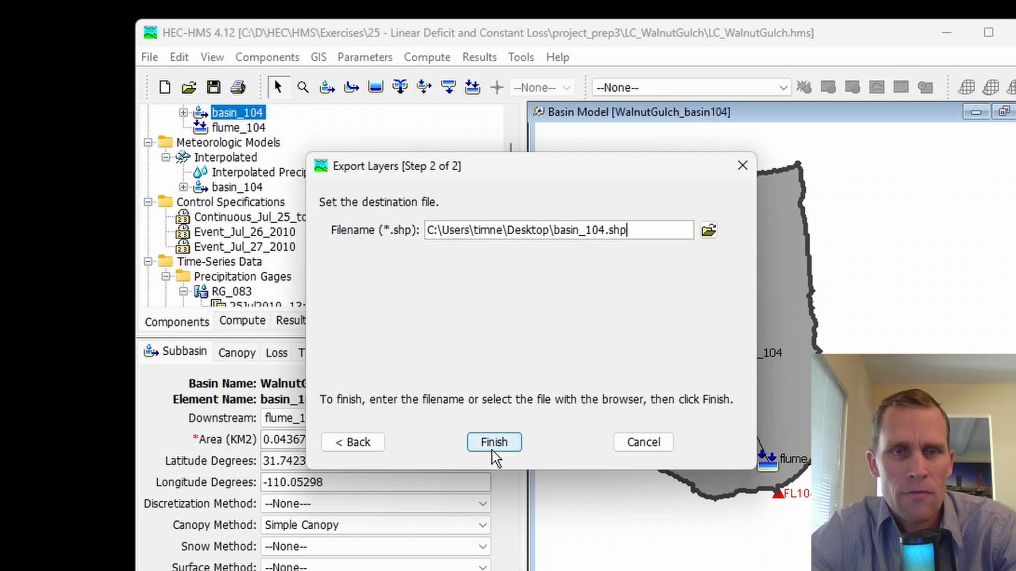
left_click(383, 426)
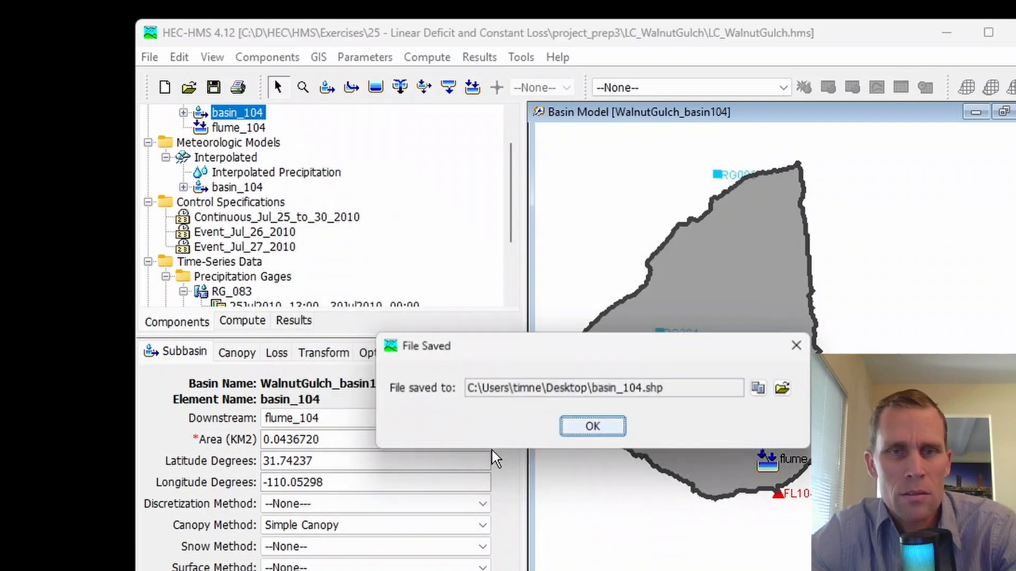
left_click(595, 424)
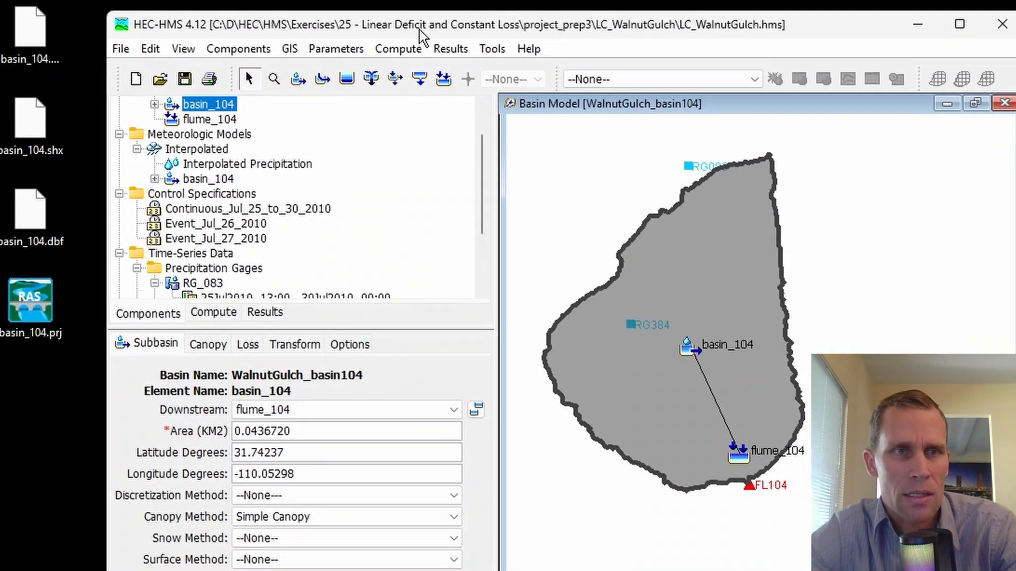
left_click_drag(419, 29, 403, 34)
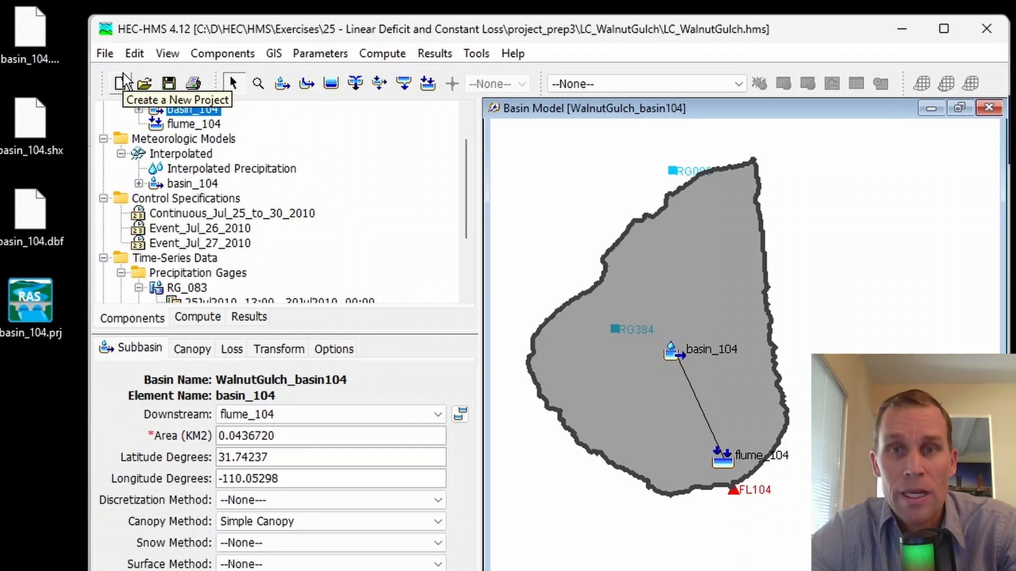
Start a new HEC-HMS project and name it exercise_25.
left_click(105, 54)
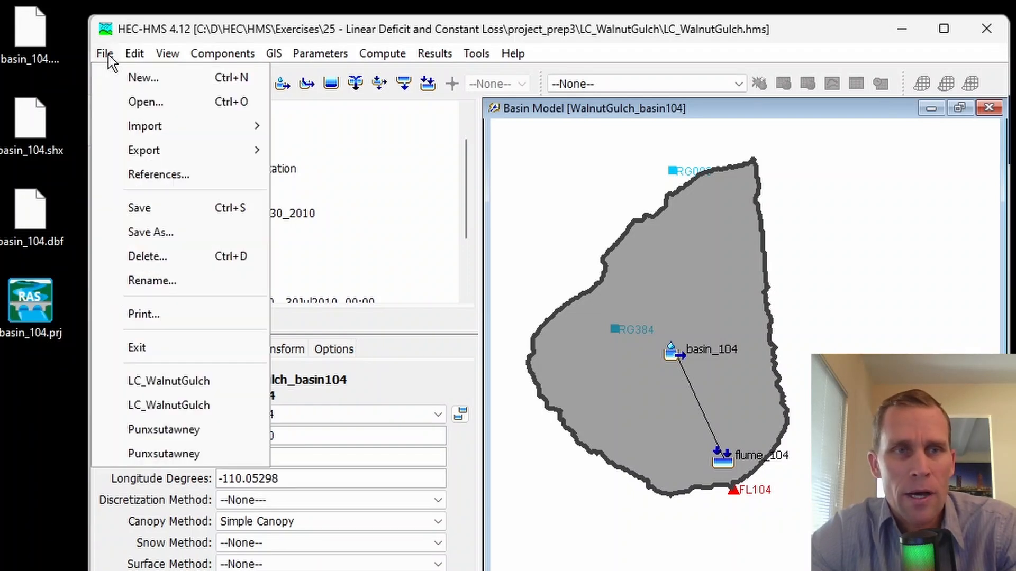
left_click(127, 76)
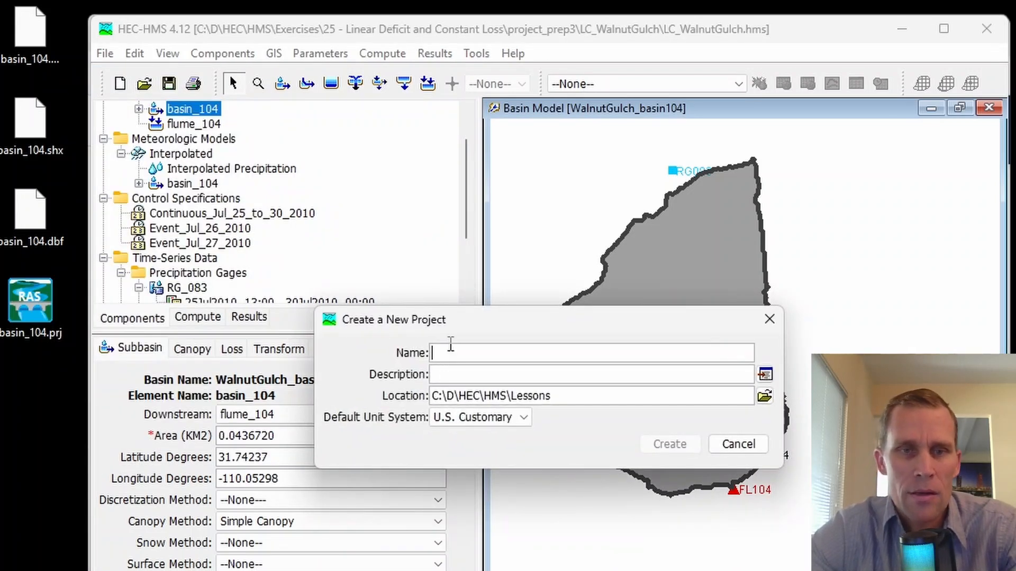
type("exer")
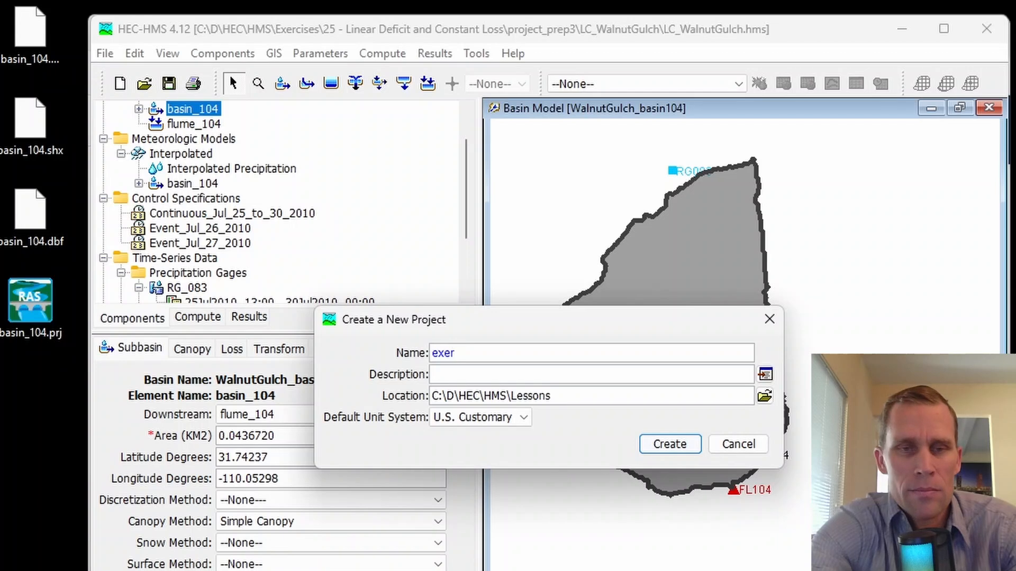
type("cise_25")
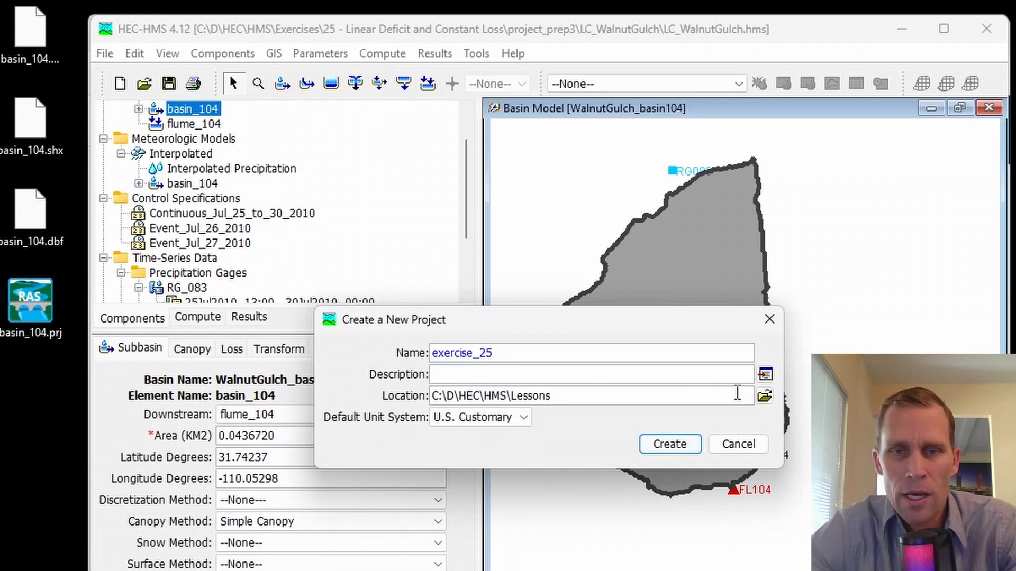
Set the new project's location to the project folder in Exercises\25 - Linear Deficit and Constant Loss and its default unit system to Metric.
left_click(764, 397)
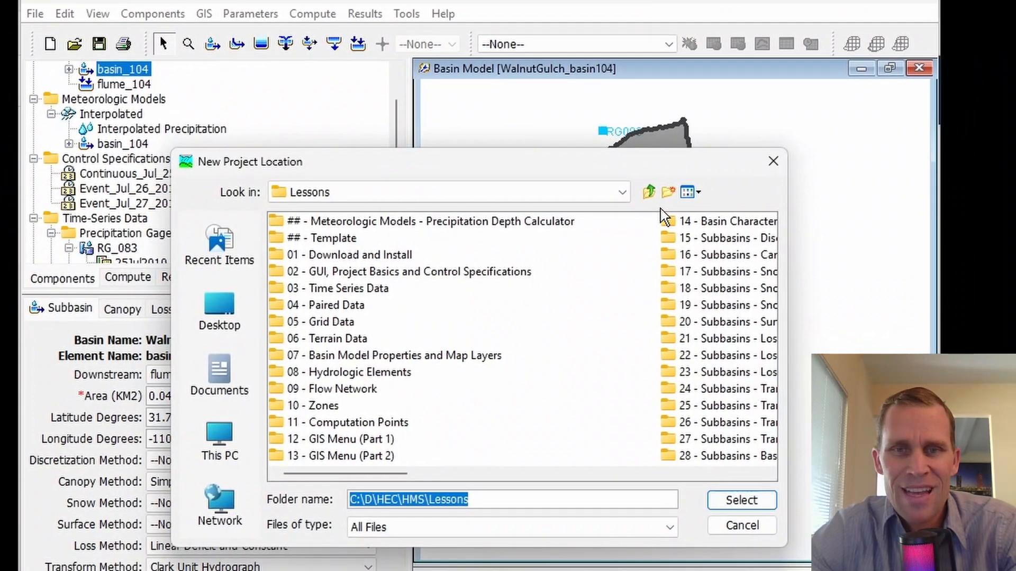
left_click(650, 192)
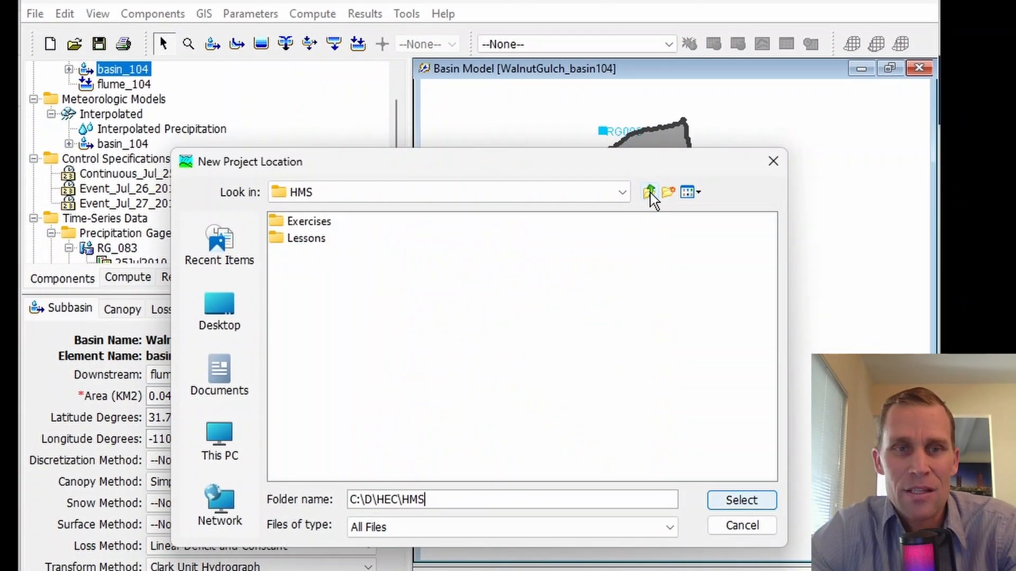
left_click(312, 222)
double_click(320, 225)
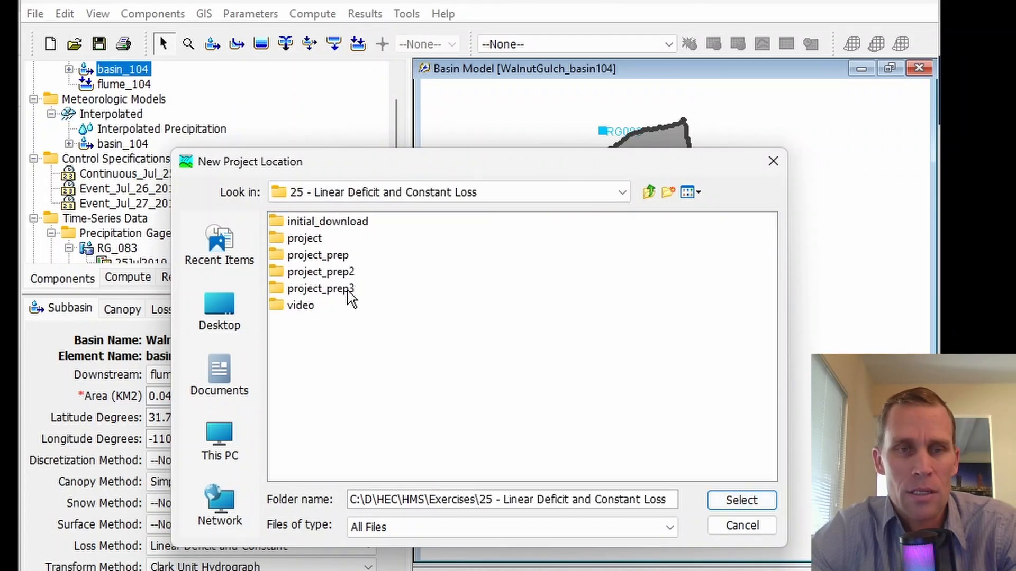
double_click(304, 239)
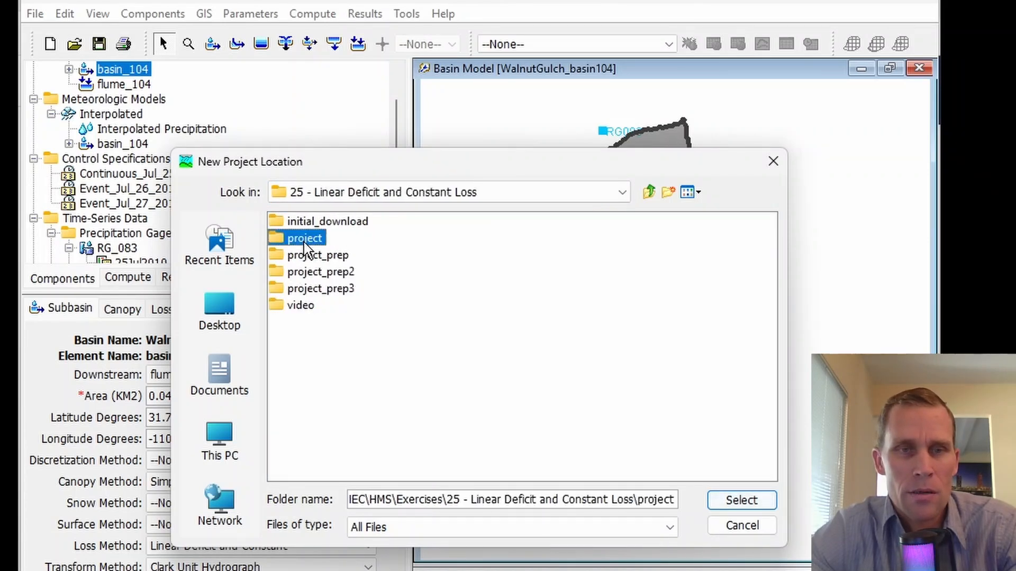
left_click(741, 501)
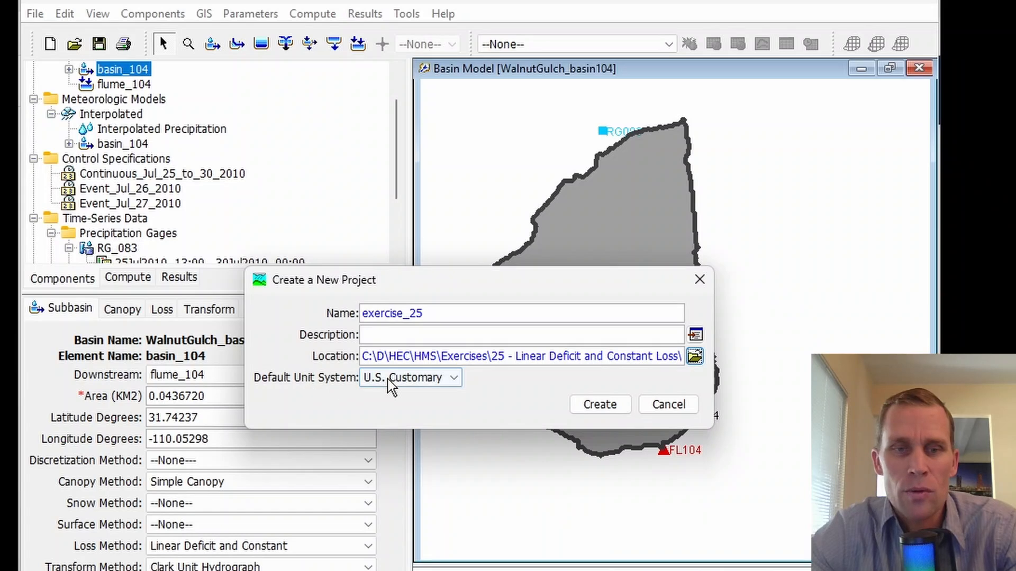
left_click(403, 378)
left_click(404, 396)
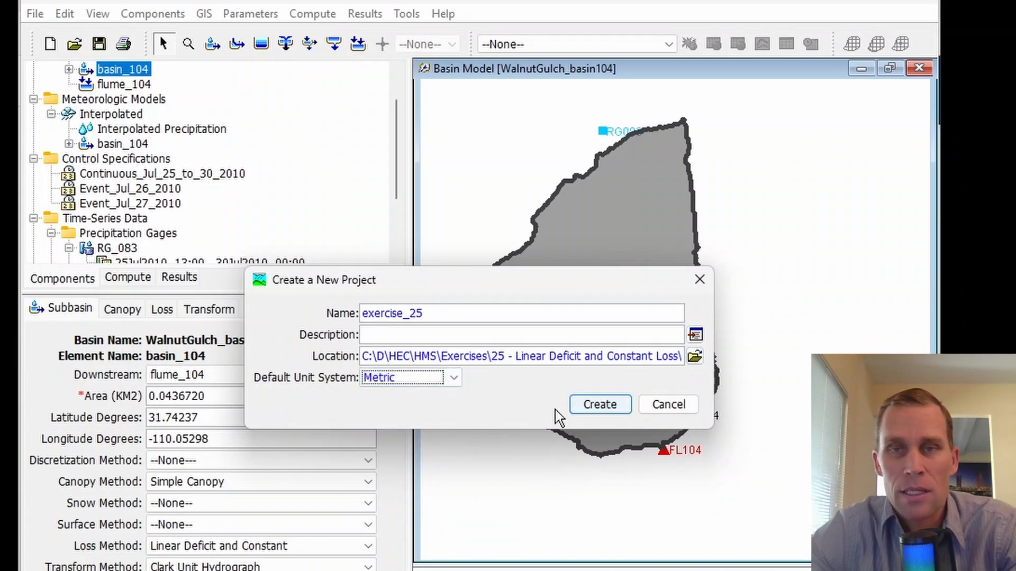
Finish creating the exercise_25 project and add a new basin model named WalnutGulch_basin104.
left_click(599, 405)
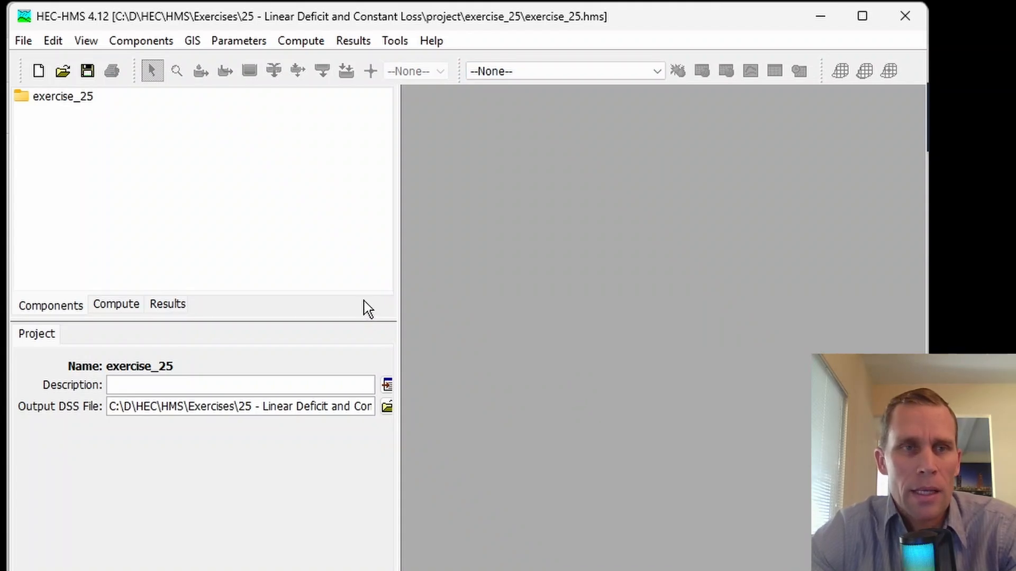
left_click(152, 42)
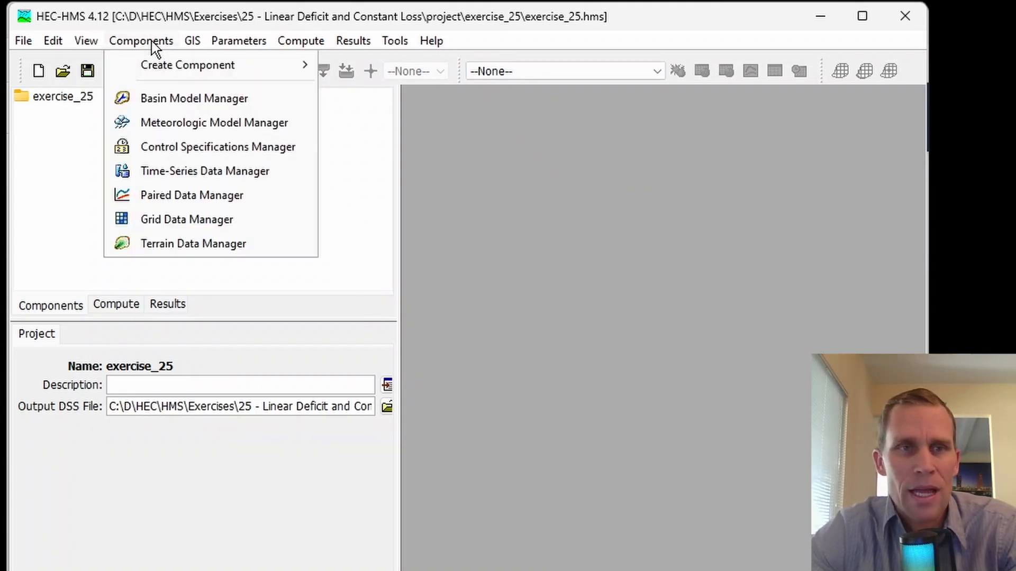
left_click(176, 104)
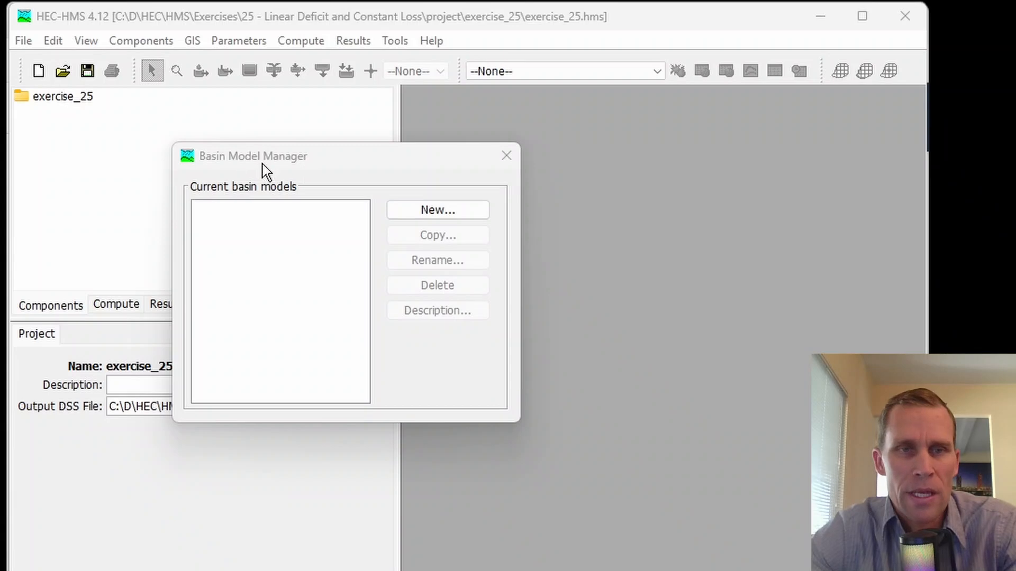
left_click(424, 215)
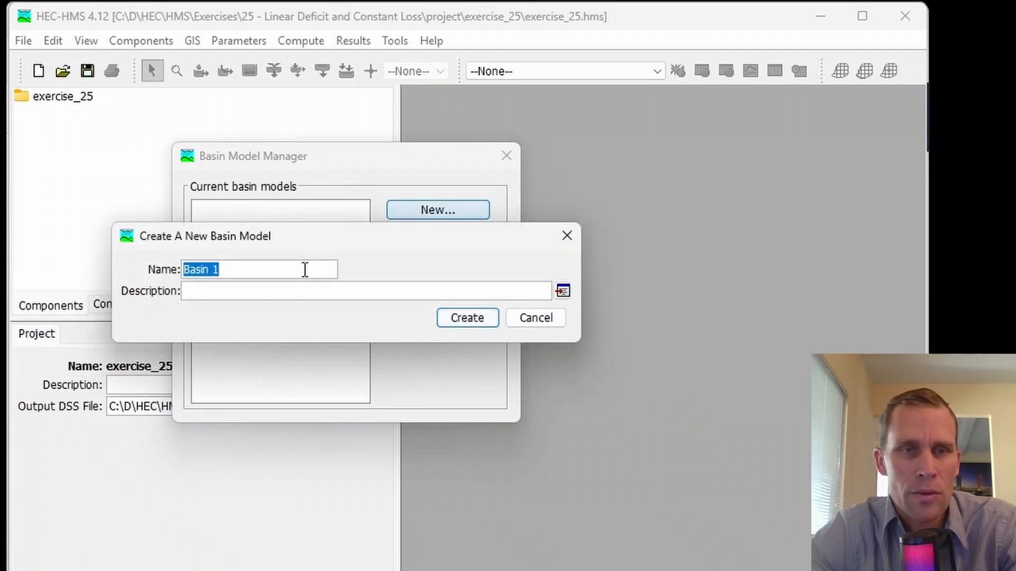
type("WalnutGulch_basin104")
left_click(468, 322)
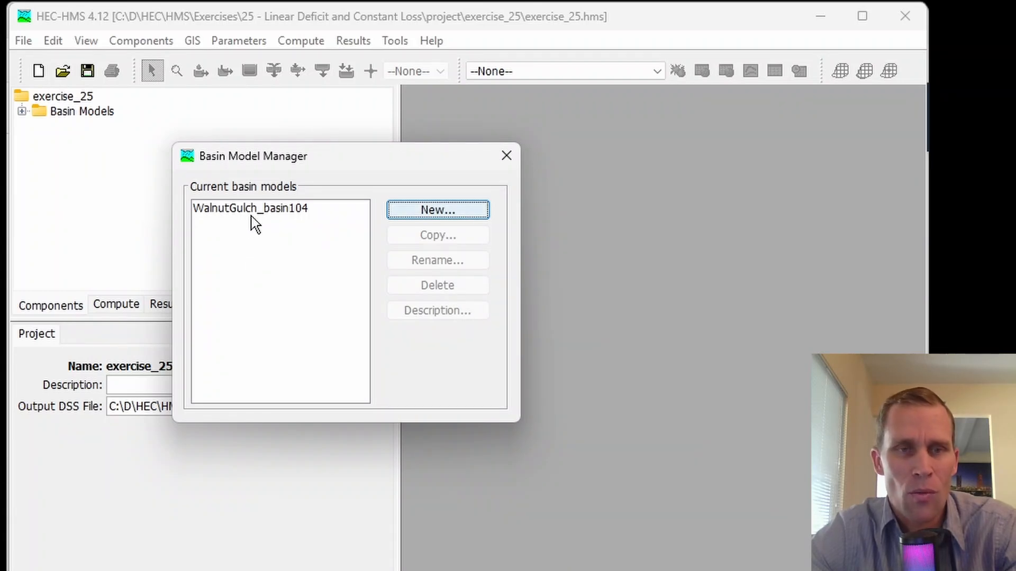
left_click(506, 155)
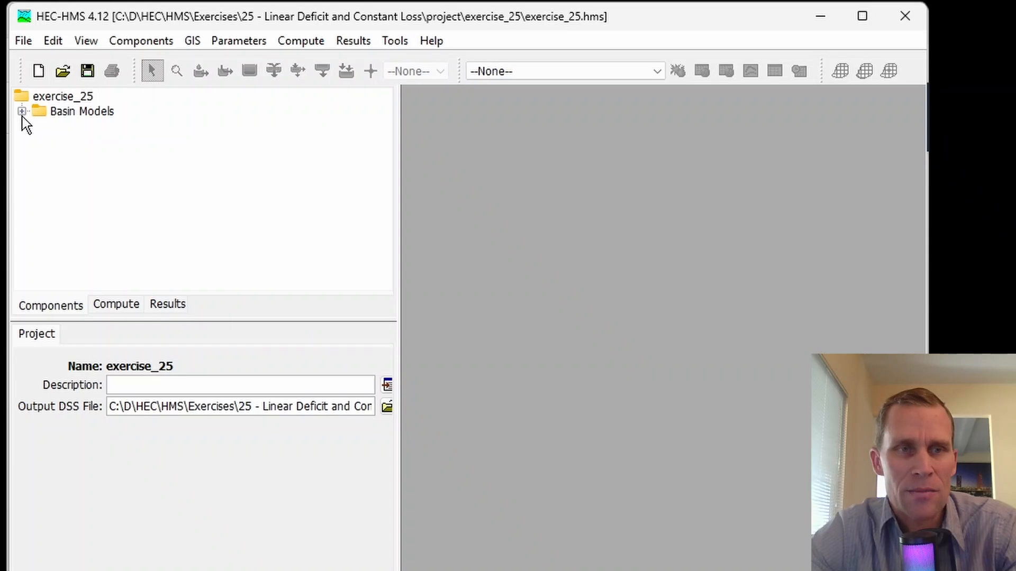
Open the WalnutGulch_basin104 basin model map and shift the program window to uncover the shapefile files on the desktop.
left_click(22, 112)
left_click(98, 126)
left_click(751, 104)
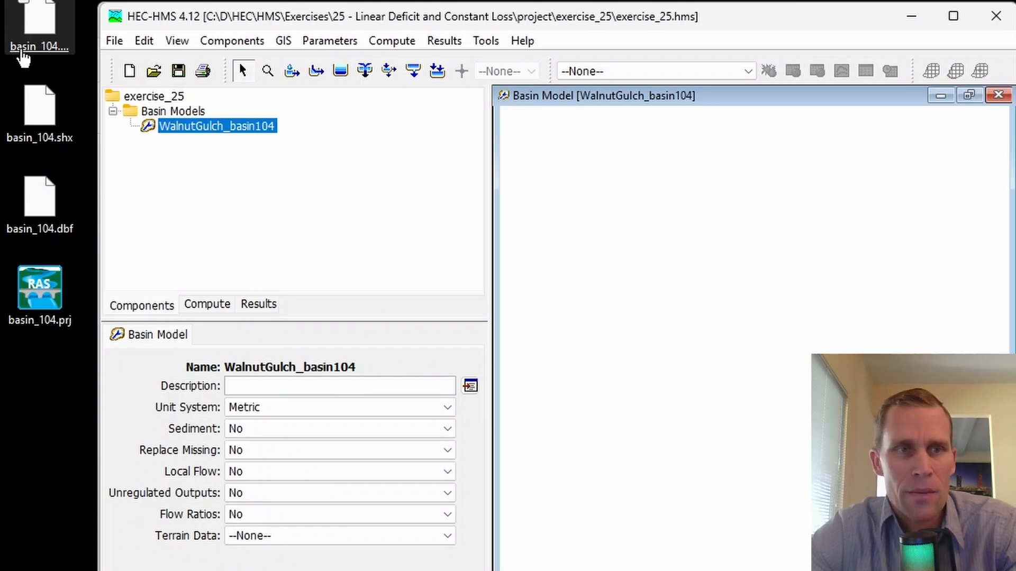
Switch to File Explorer and copy the four basin_104 shapefile files from the desktop into the exercise_25 project's gis folder.
key("alt+Tab")
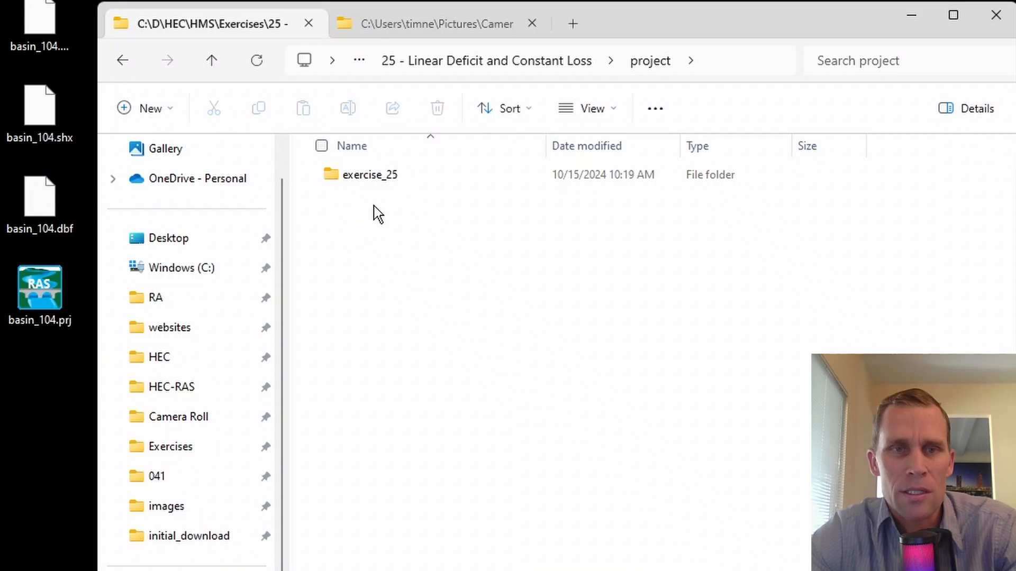
double_click(374, 179)
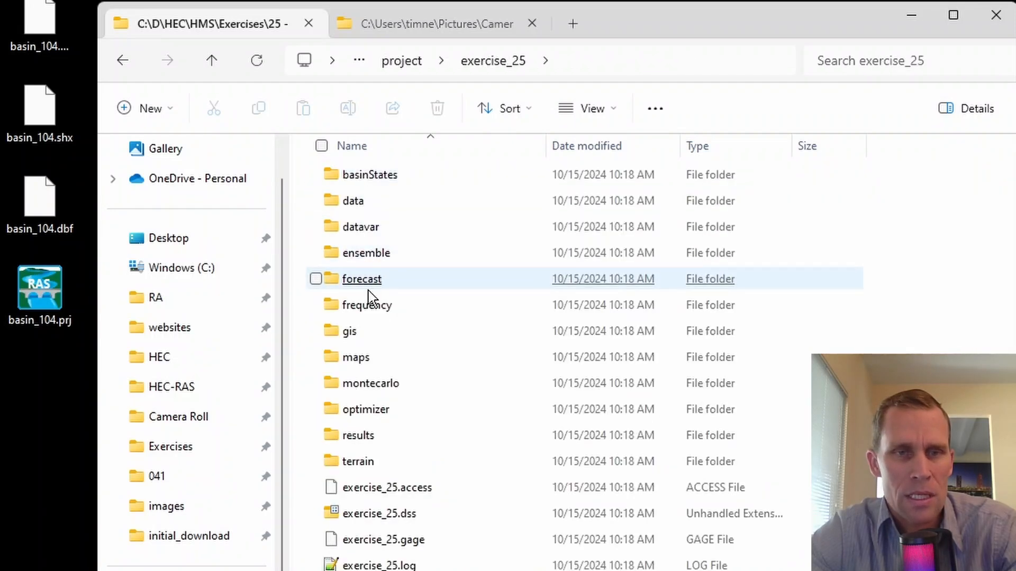
double_click(370, 332)
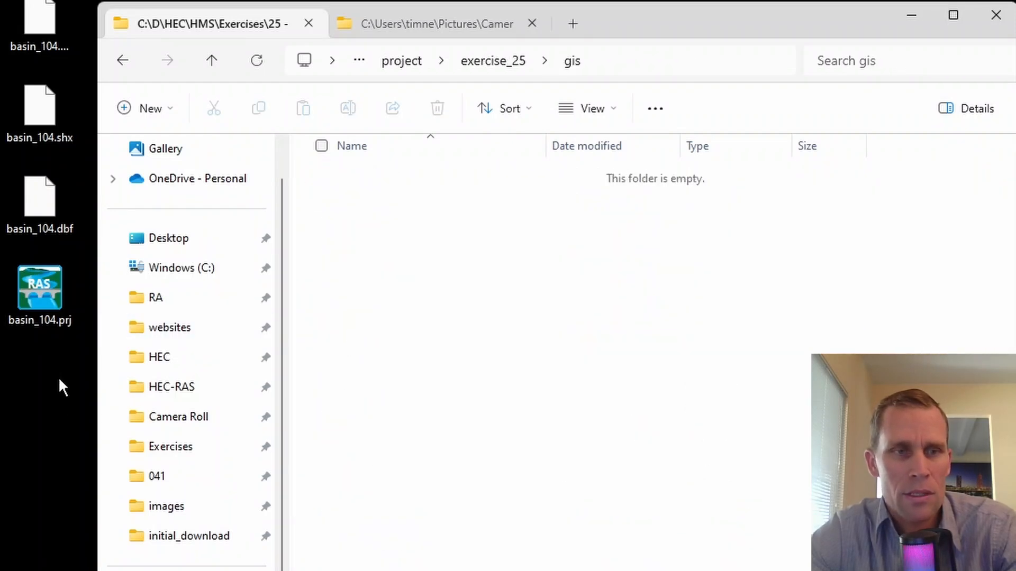
left_click_drag(59, 376, 492, 288)
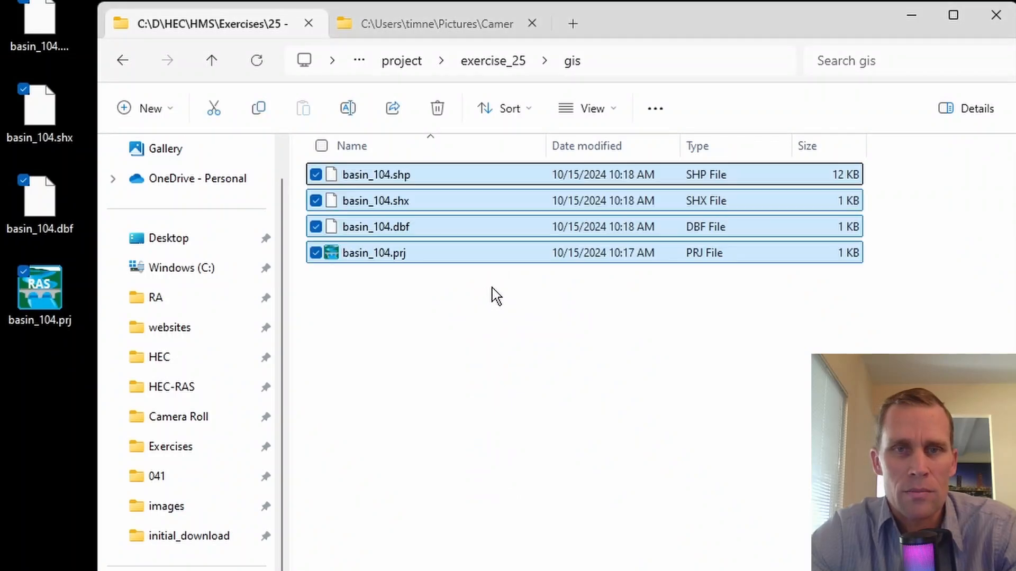
left_click(911, 20)
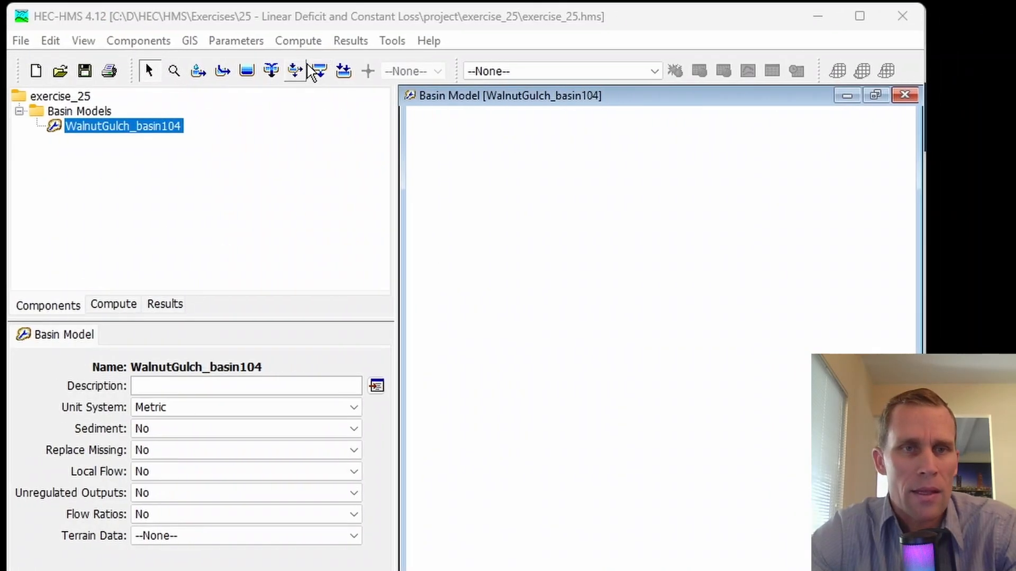
Switch back to HEC-HMS and start importing georeferenced elements into the basin model with the element type Subbasins.
left_click(169, 39)
mouse_move(189, 46)
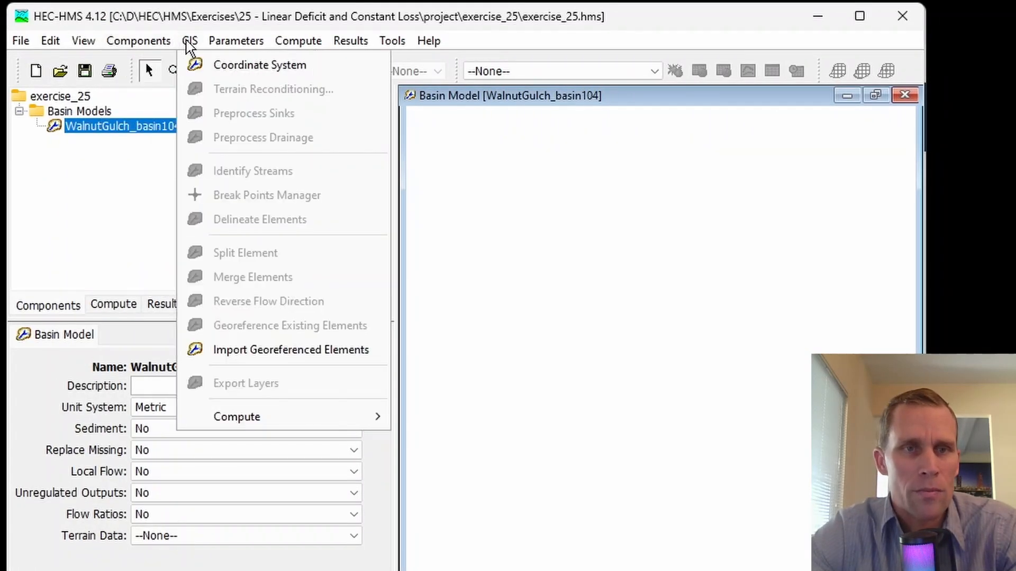
left_click(286, 362)
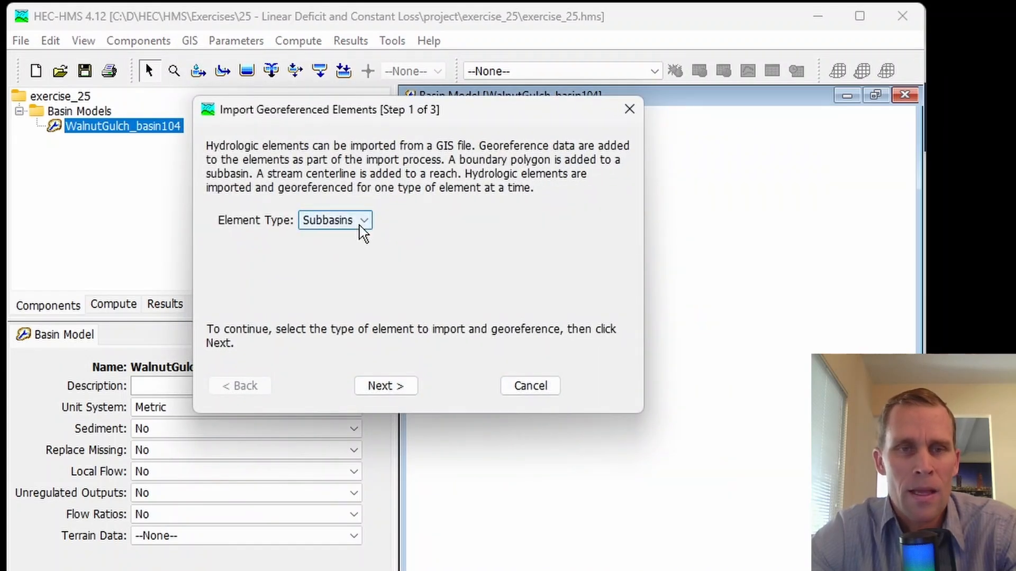
left_click(332, 228)
left_click(337, 236)
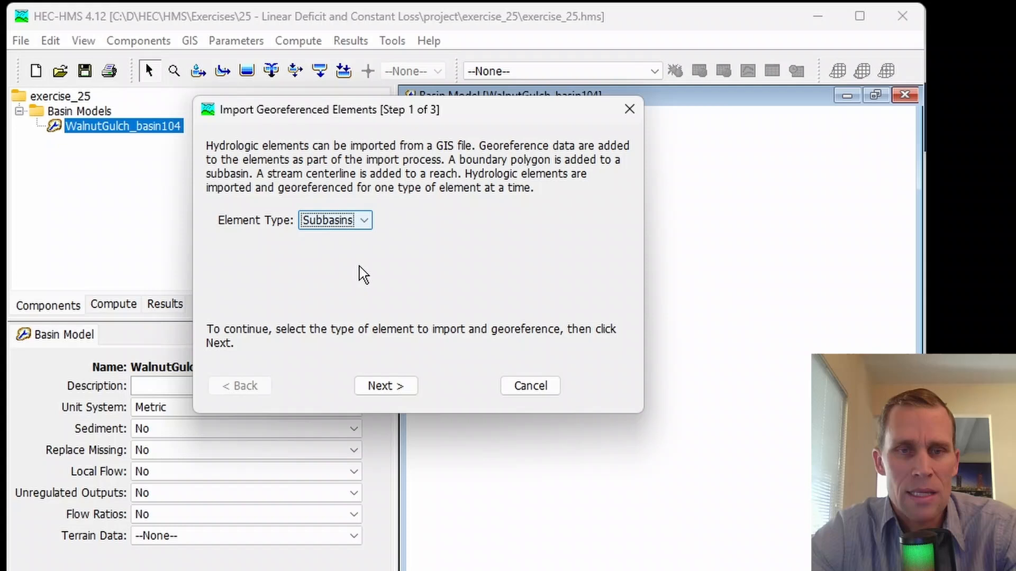
left_click(383, 388)
Choose basin_104.shp from the project's gis folder as the GIS file and use its name attribute to identify the elements.
left_click(596, 193)
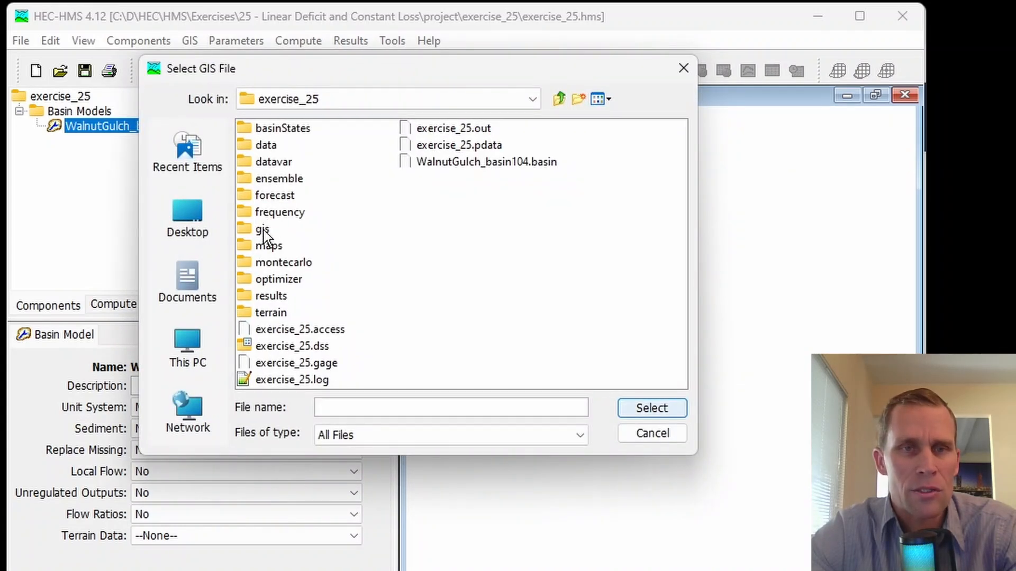
double_click(262, 230)
left_click(290, 147)
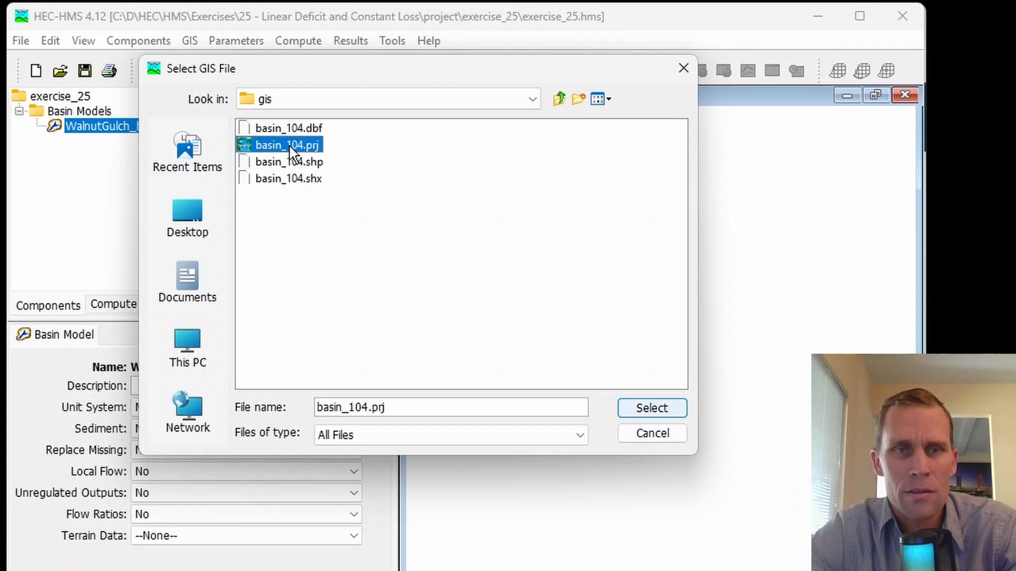
left_click(288, 162)
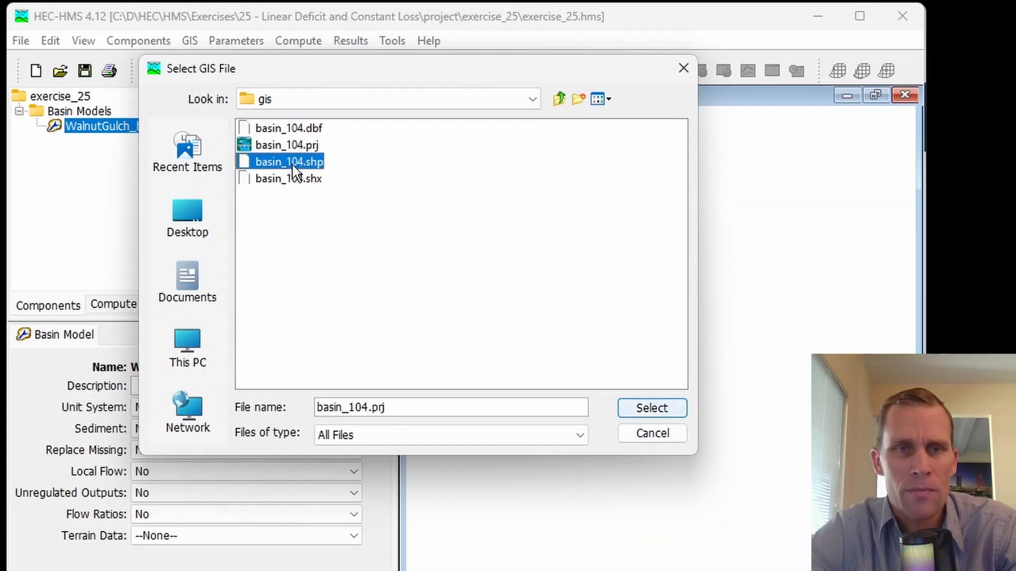
left_click(640, 411)
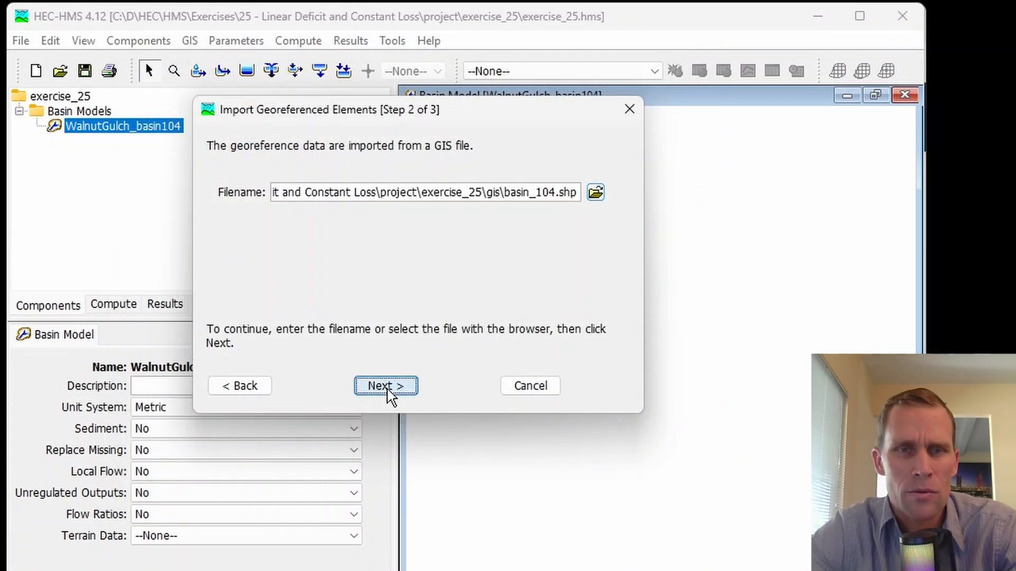
left_click(381, 386)
left_click(244, 218)
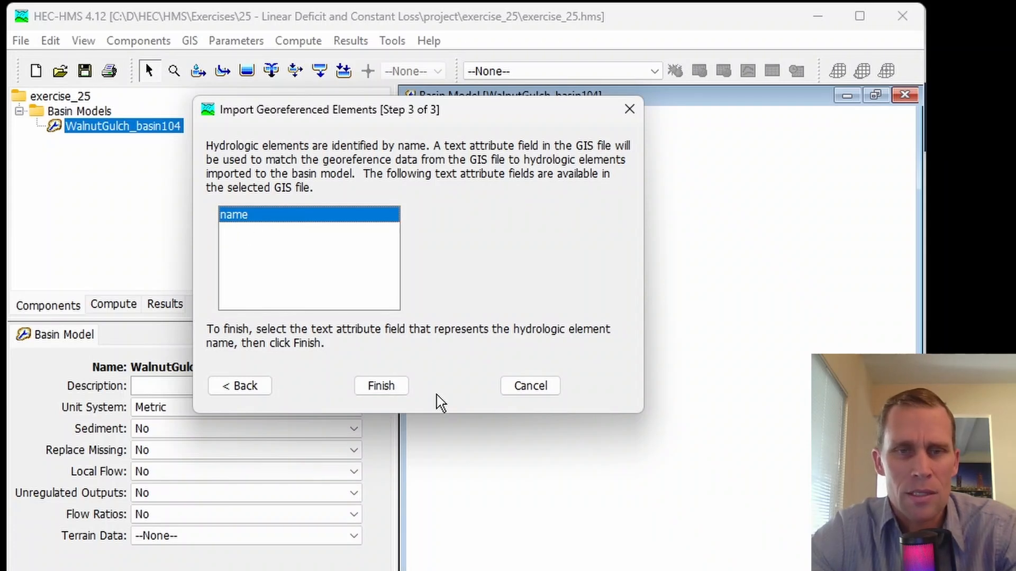
left_click(357, 382)
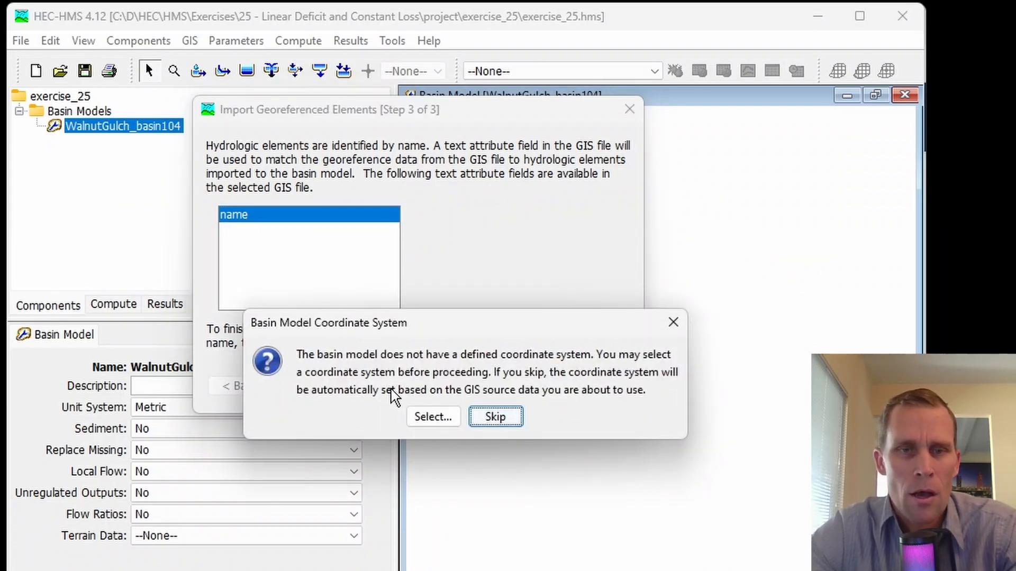
Set the basin model's coordinate system to predefined Universal Transverse Mercator (UTM), zone 12, Northern hemisphere, NAD 83, and complete the subbasin import.
left_click(456, 423)
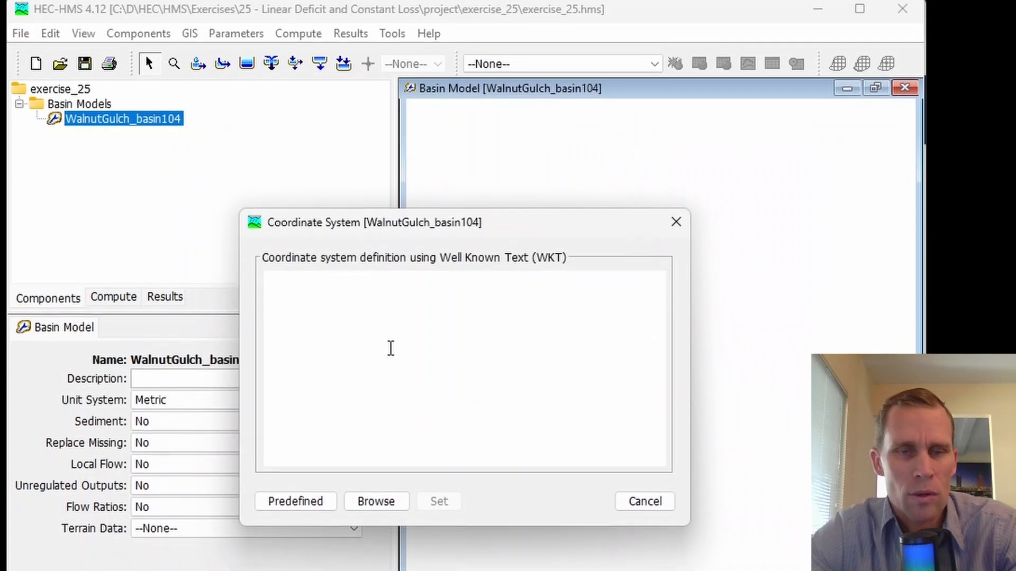
left_click(312, 466)
left_click(402, 282)
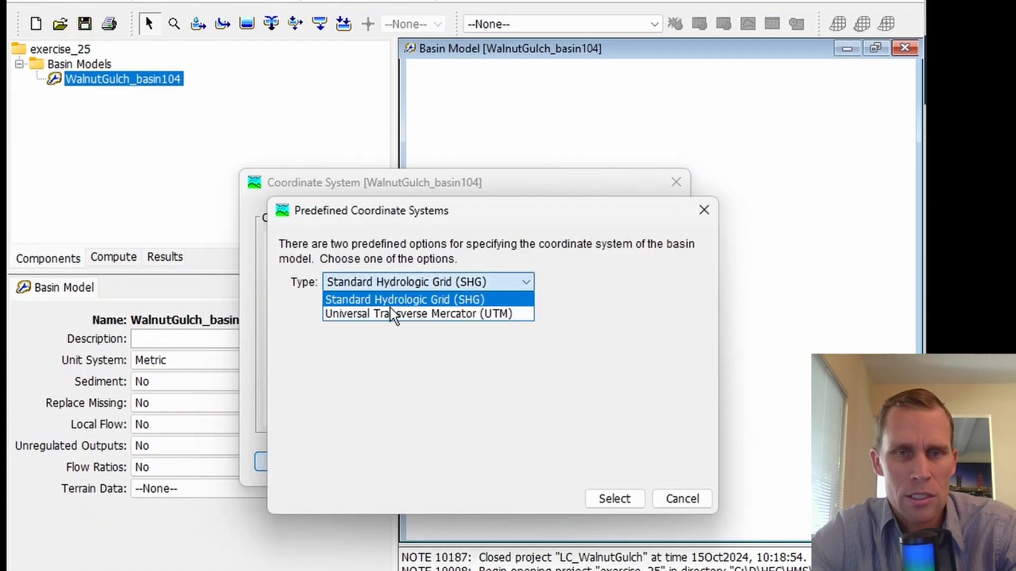
left_click(399, 333)
left_click(413, 281)
left_click(424, 313)
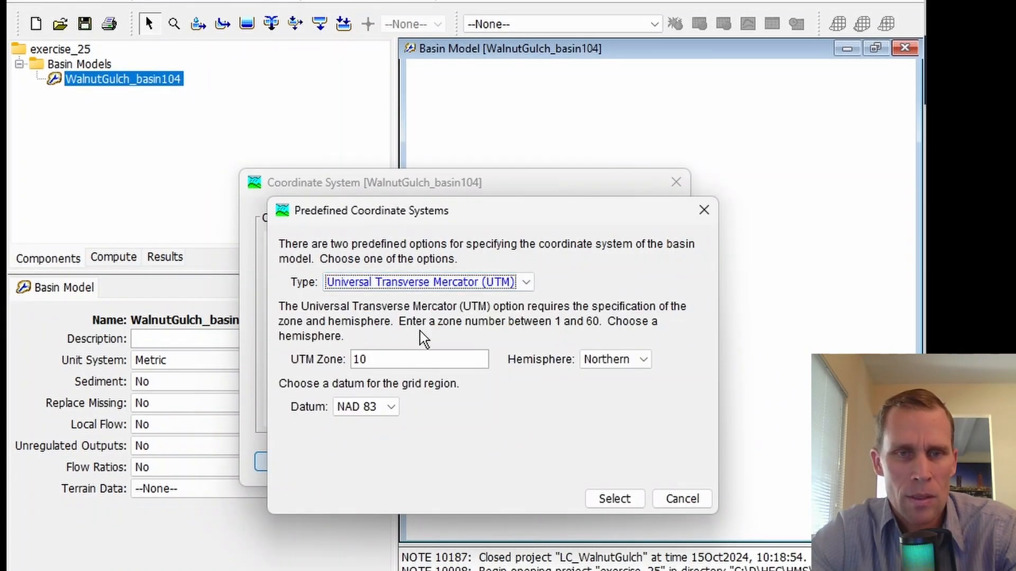
left_click_drag(405, 358, 348, 360)
type("12")
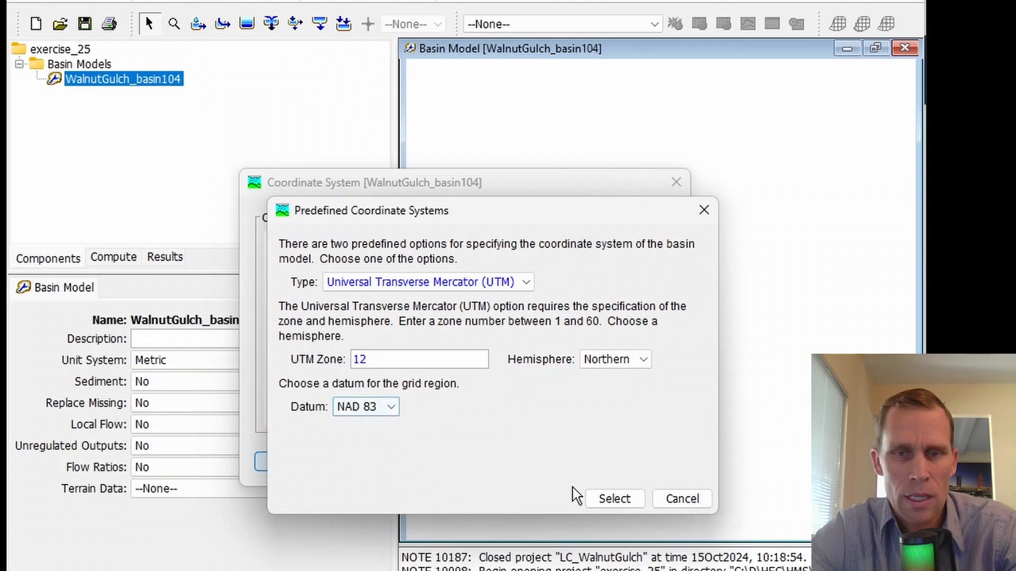
left_click(609, 497)
left_click(438, 462)
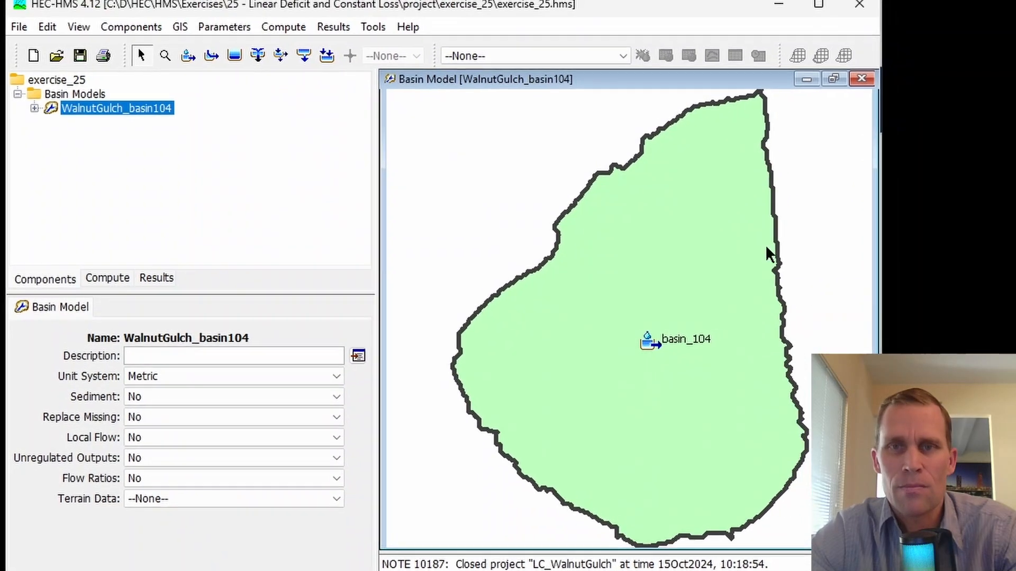
Add a sink element named flume_104 just below the lower edge of the subbasin on the map.
scroll(773, 241, "down", 2)
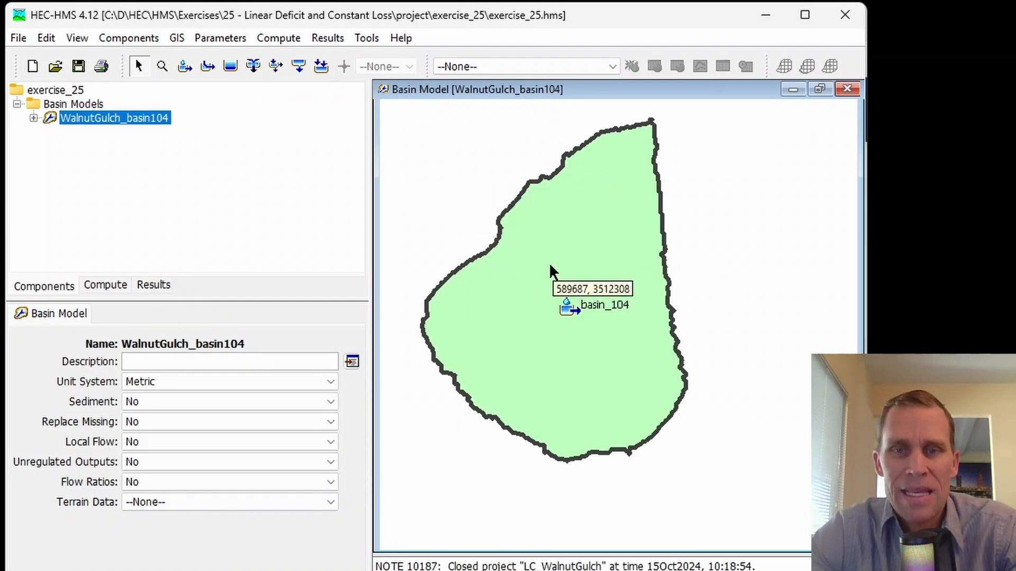
left_click(321, 70)
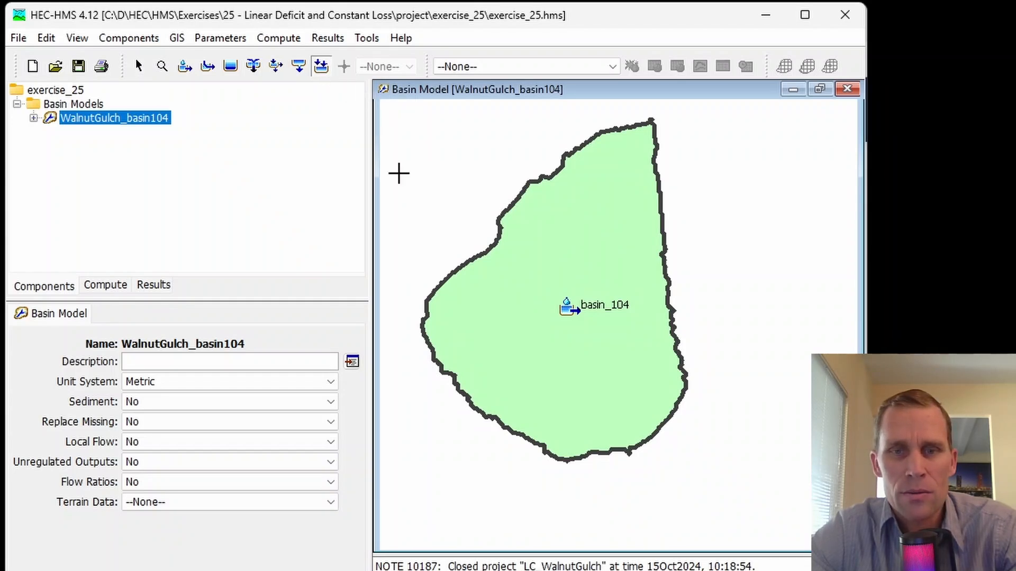
left_click(606, 475)
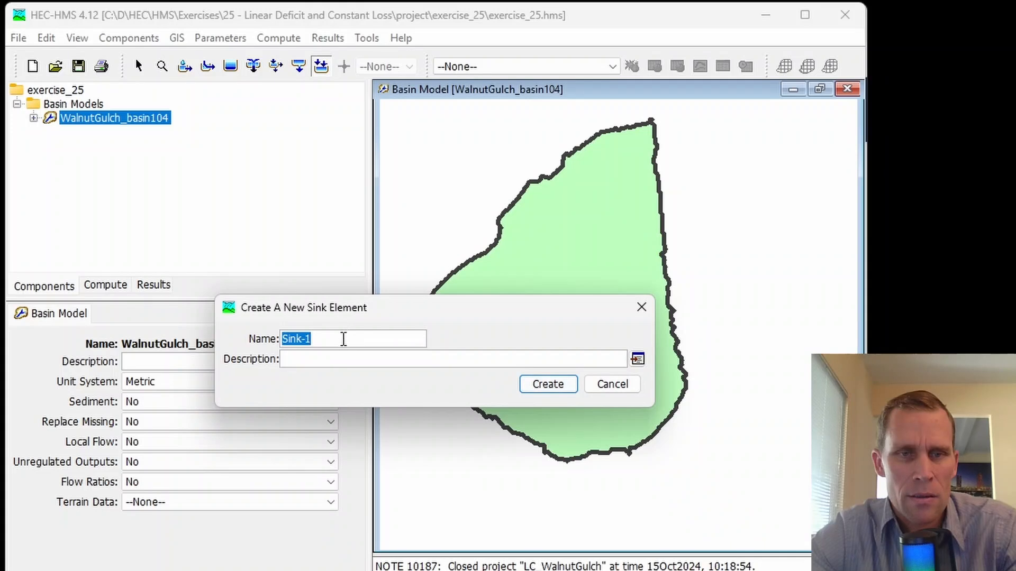
type("flume_104")
left_click(542, 390)
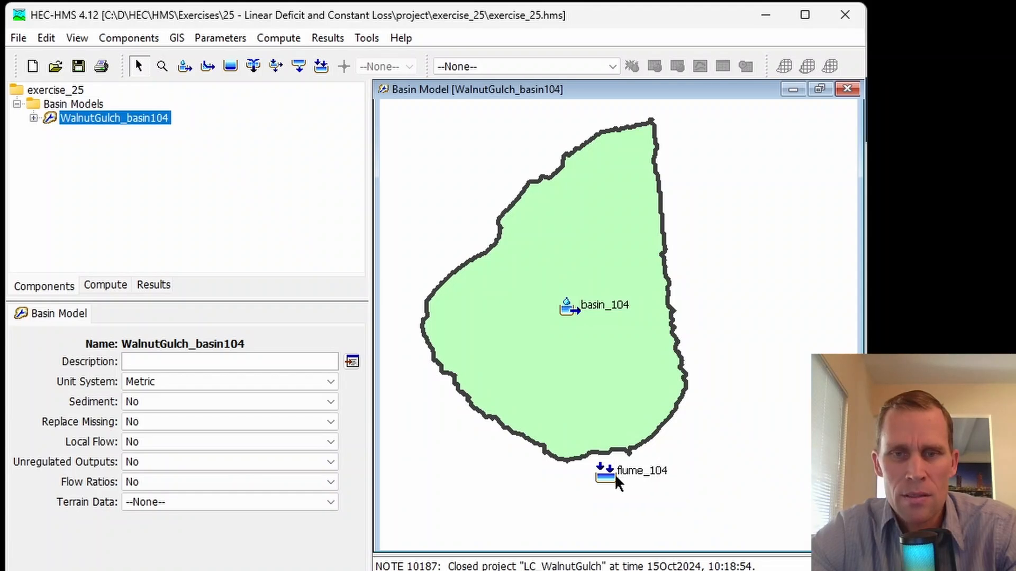
Connect subbasin basin_104 downstream to the flume_104 sink and save the project.
left_click(571, 307)
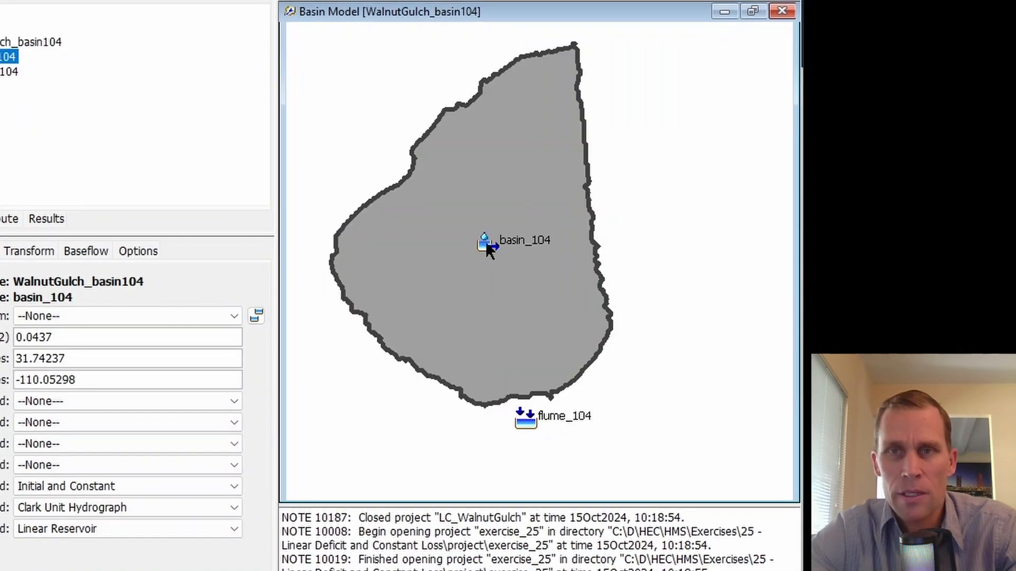
right_click(488, 248)
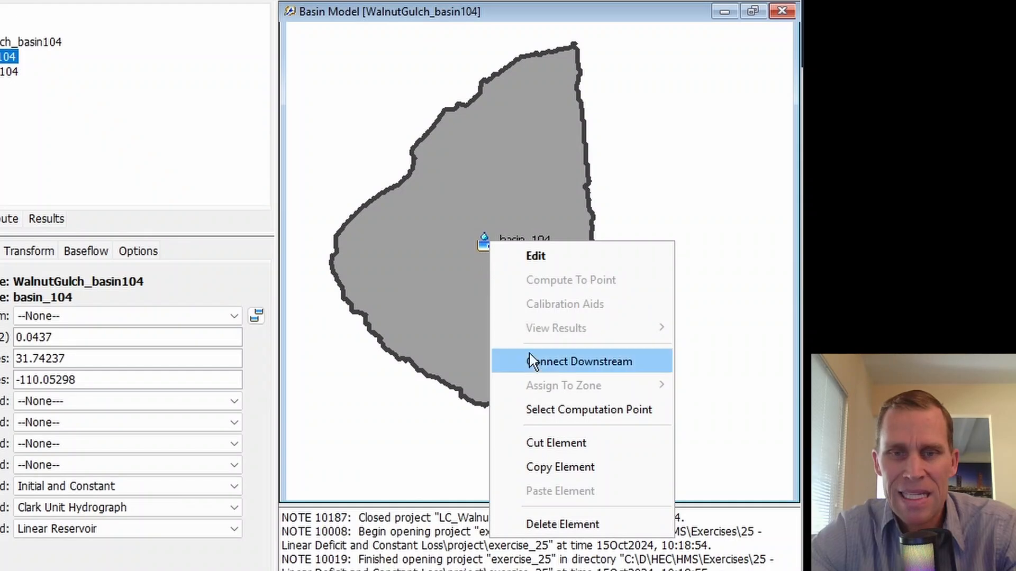
left_click(552, 362)
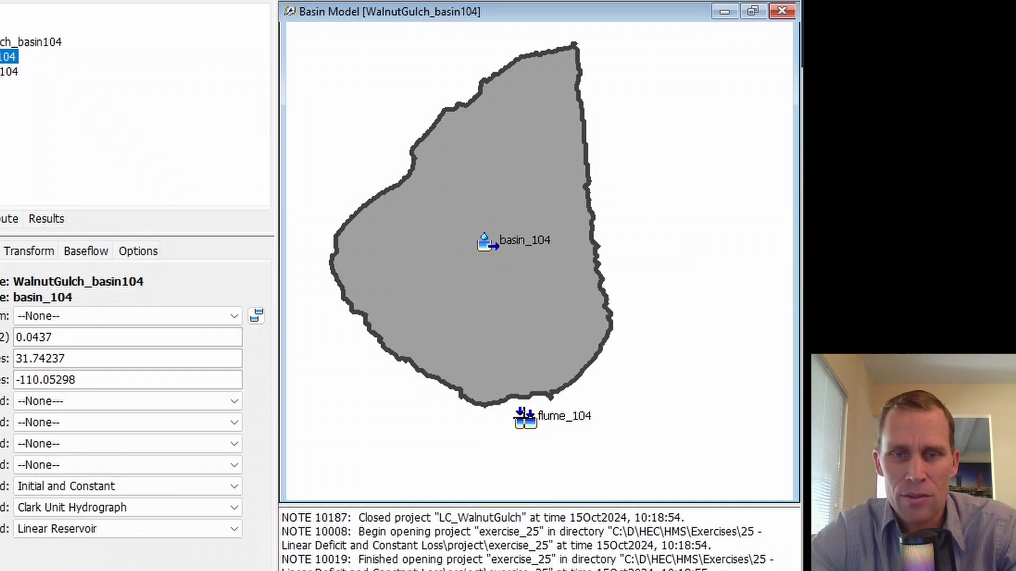
left_click(525, 422)
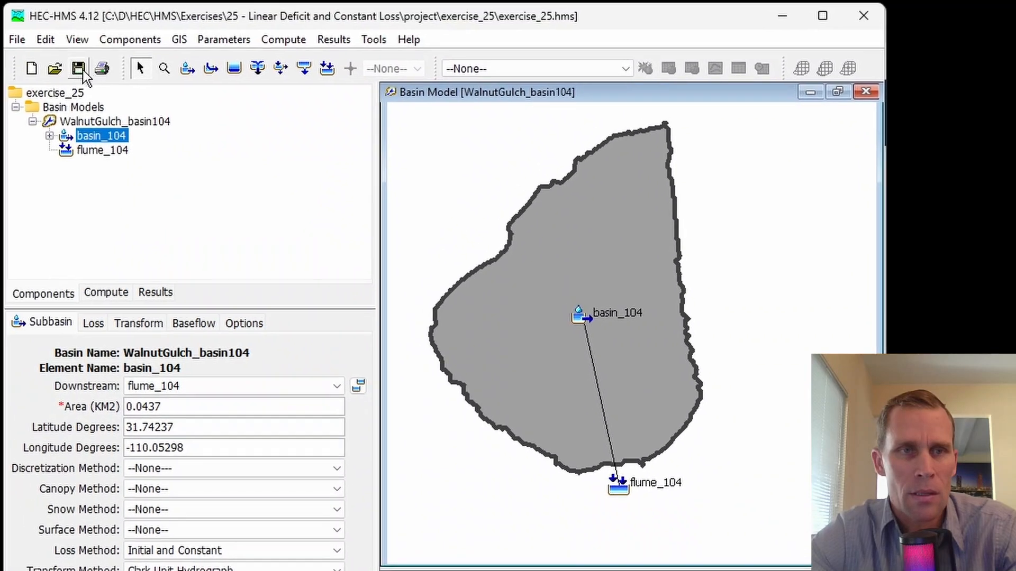
left_click(77, 69)
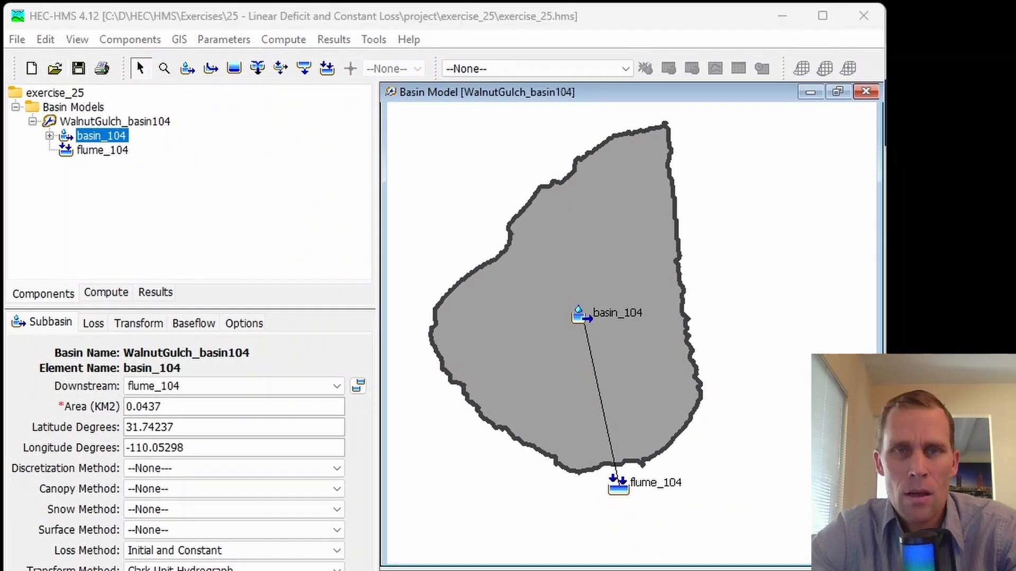
Set basin_104's methods to Simple Canopy, Linear Deficit and Constant loss, and no baseflow.
left_click(431, 19)
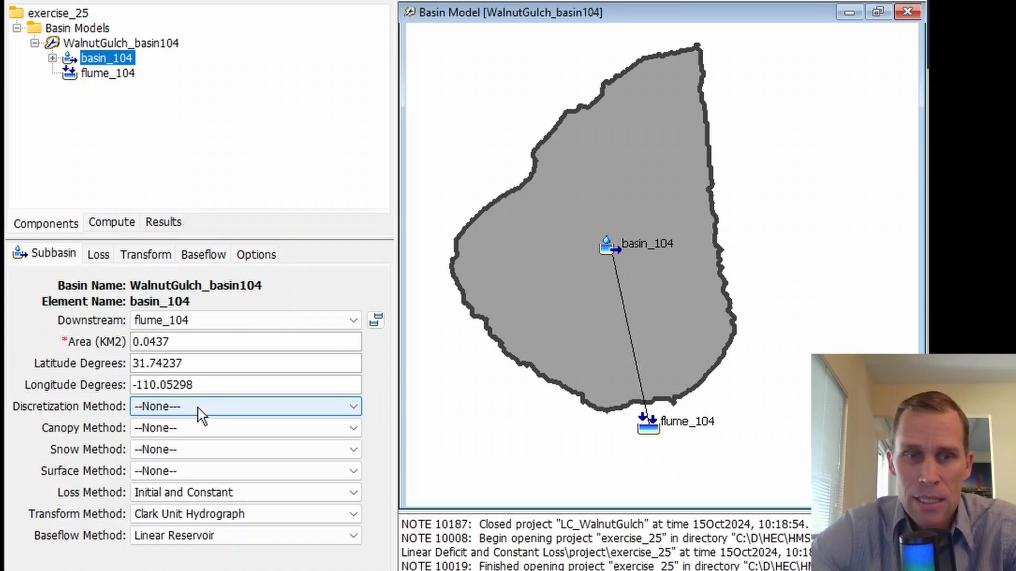
left_click(193, 428)
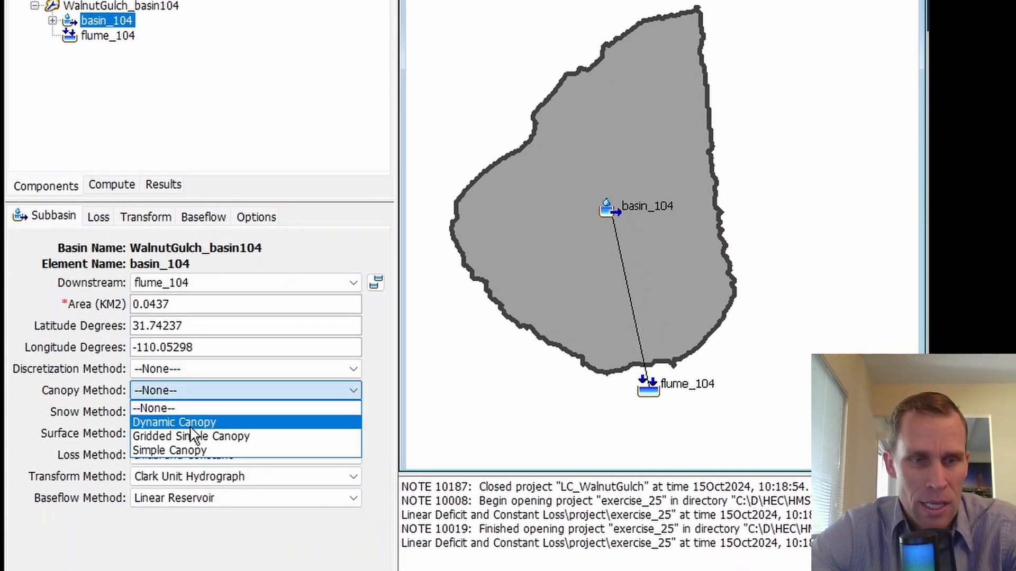
left_click(190, 450)
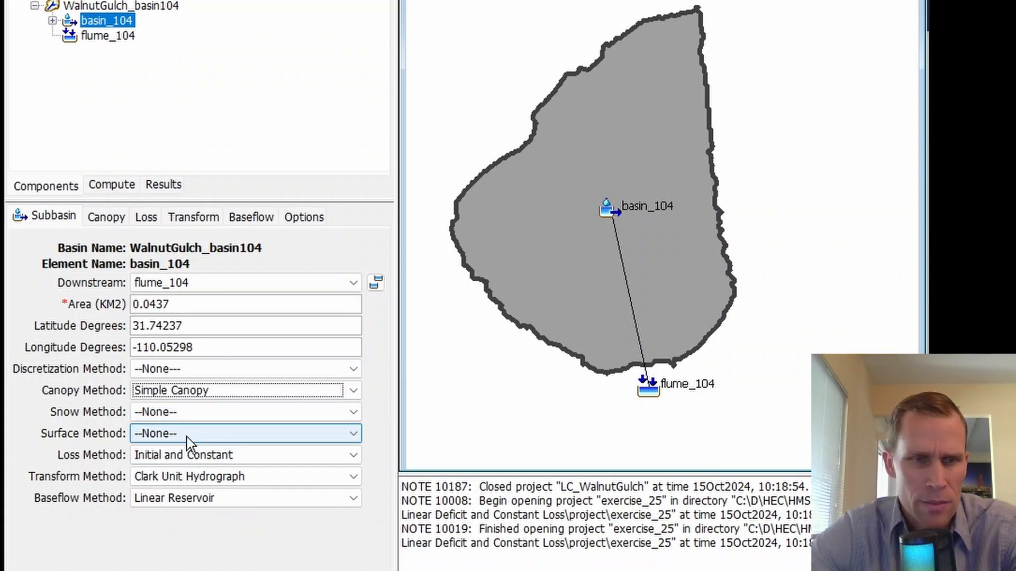
left_click(191, 455)
left_click(210, 528)
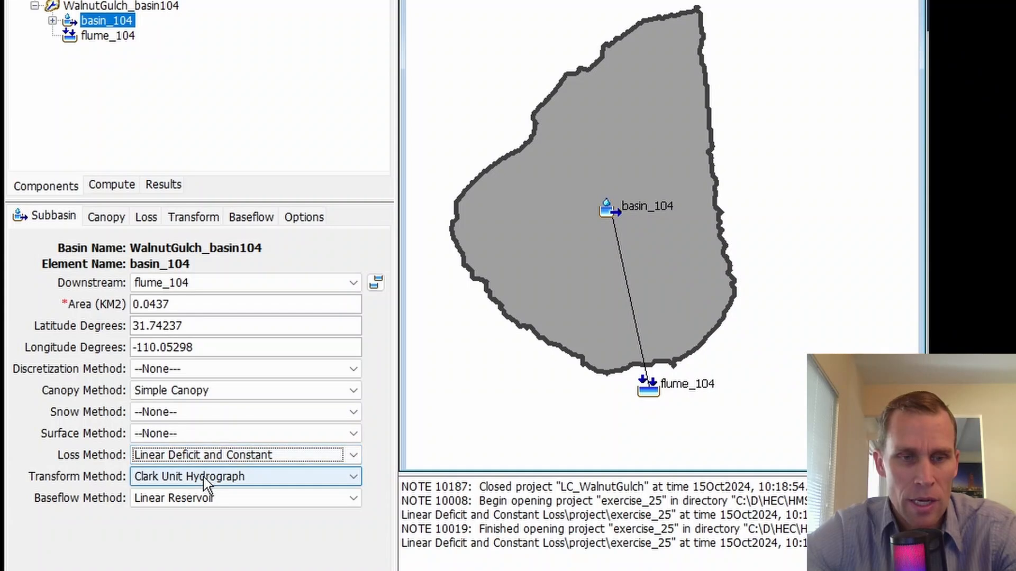
left_click(200, 499)
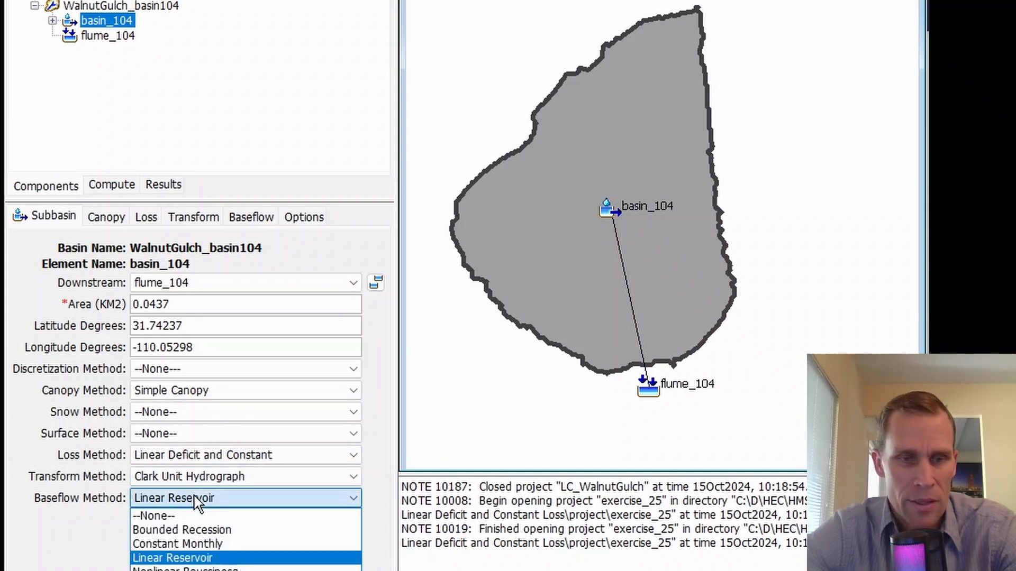
left_click(180, 515)
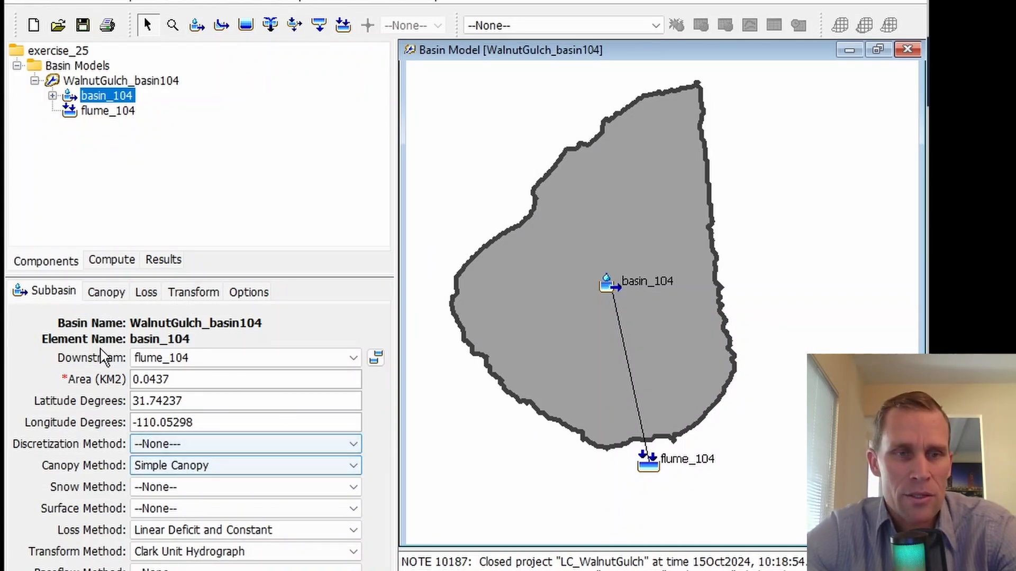
Set basin_104's canopy to 0% initial storage, 0 mm max storage, Wet and Dry Periods evapotranspiration and Simple uptake, and save the project.
left_click(105, 296)
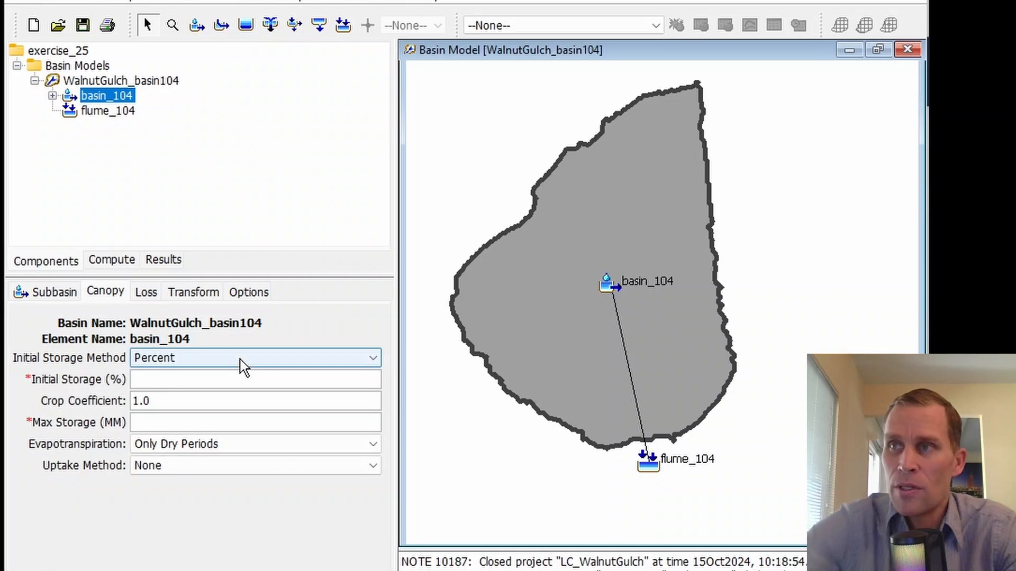
type("0")
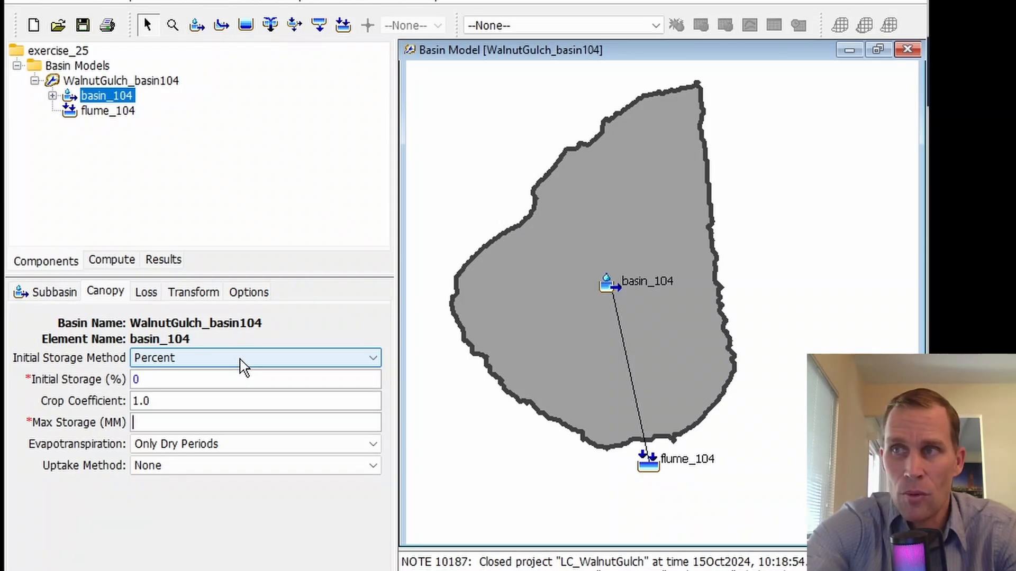
type("0")
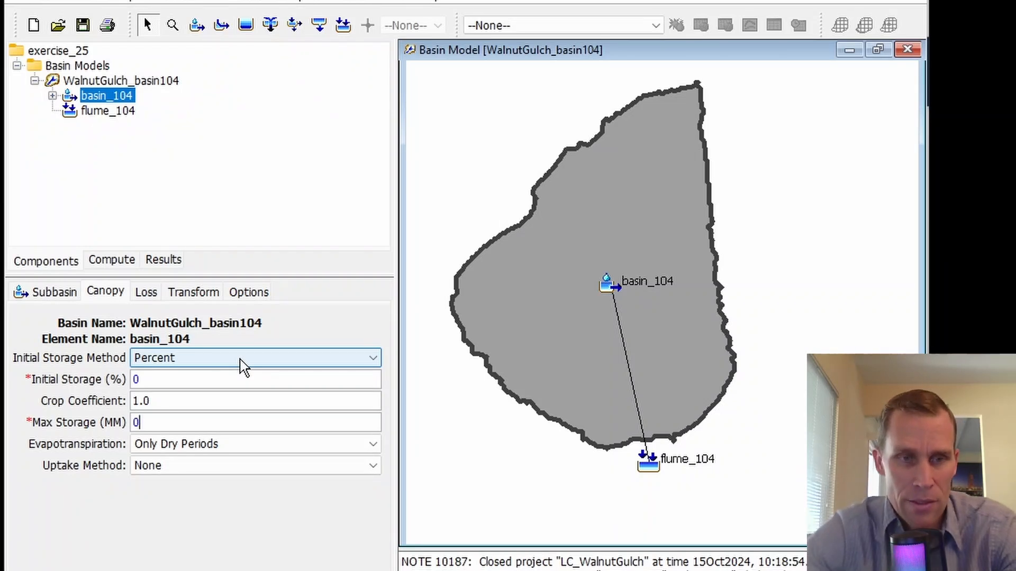
left_click(212, 445)
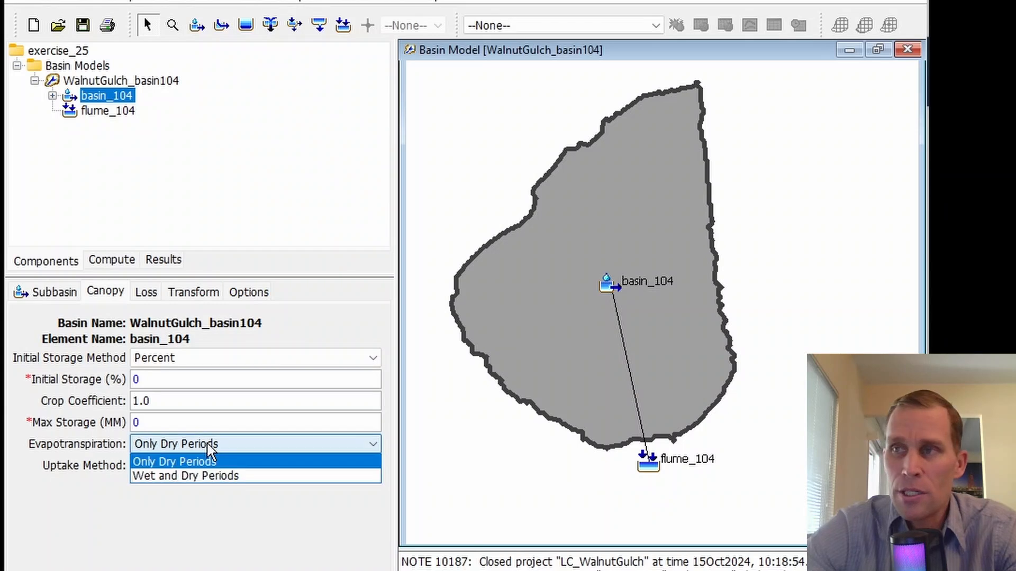
left_click(214, 476)
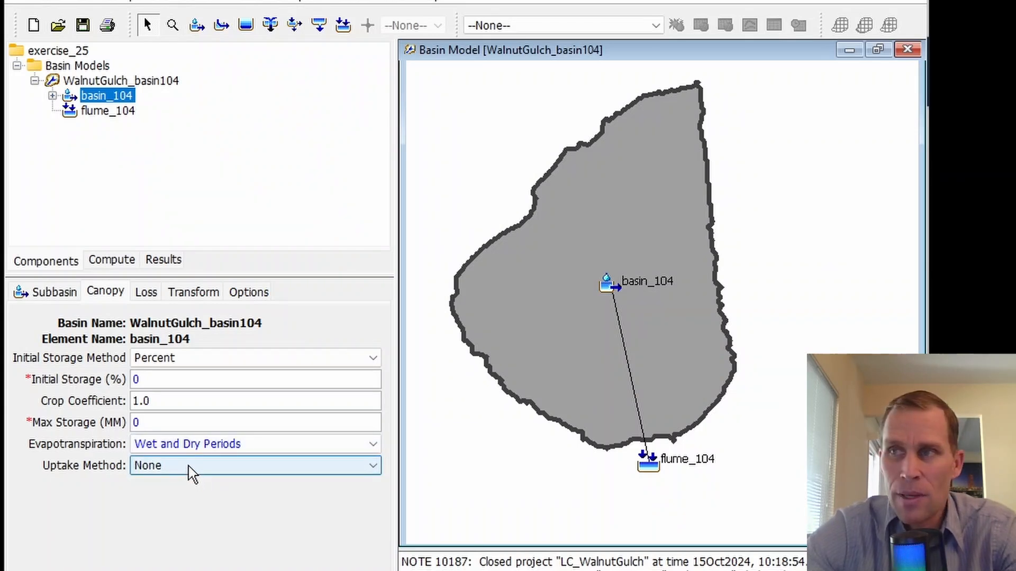
left_click(191, 471)
left_click(185, 496)
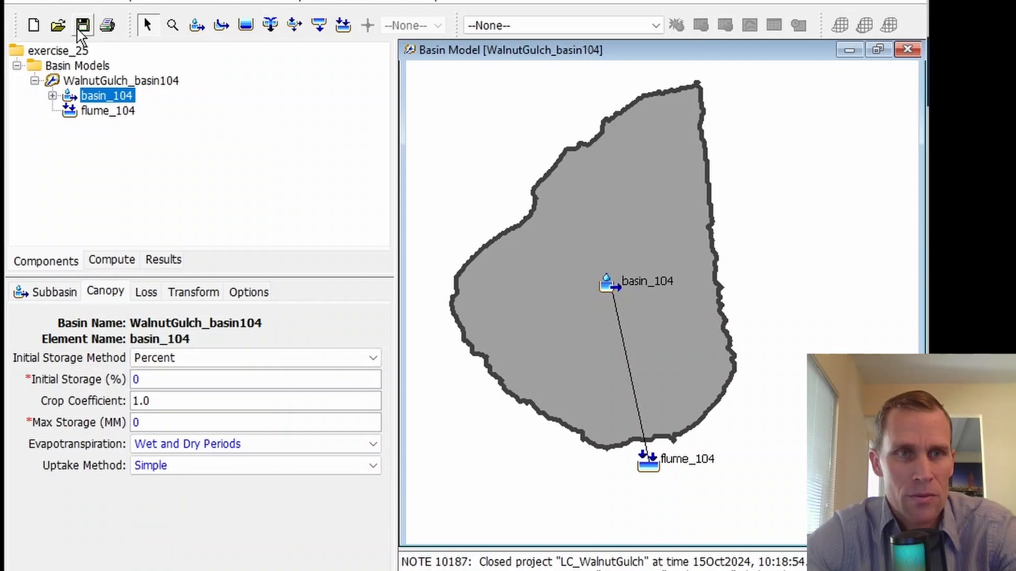
left_click(80, 27)
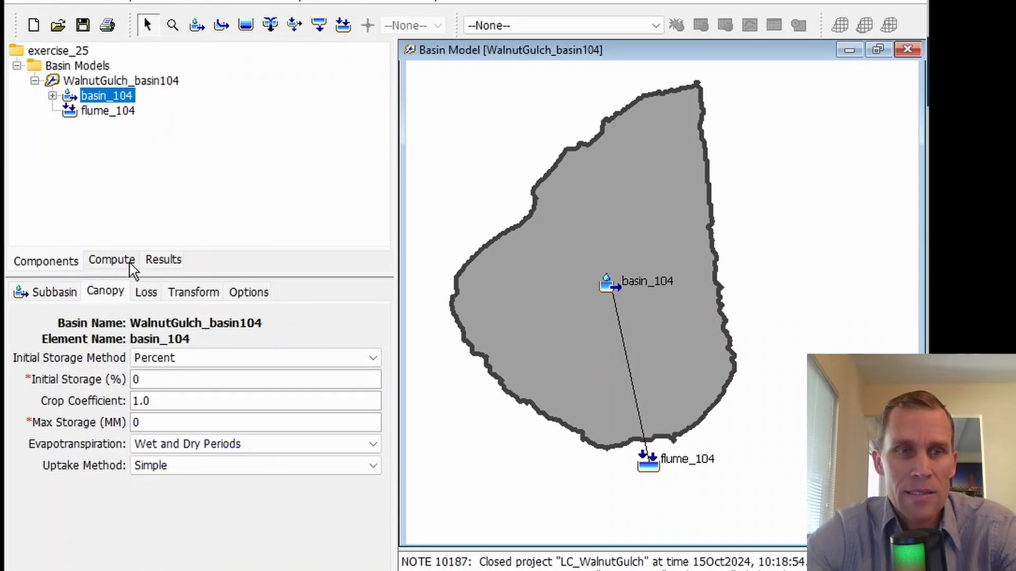
Set basin_104's loss parameters to 26 mm initial deficit, 48 mm maximum deficit and 15 mm/hr constant rate, and save the project.
left_click(146, 292)
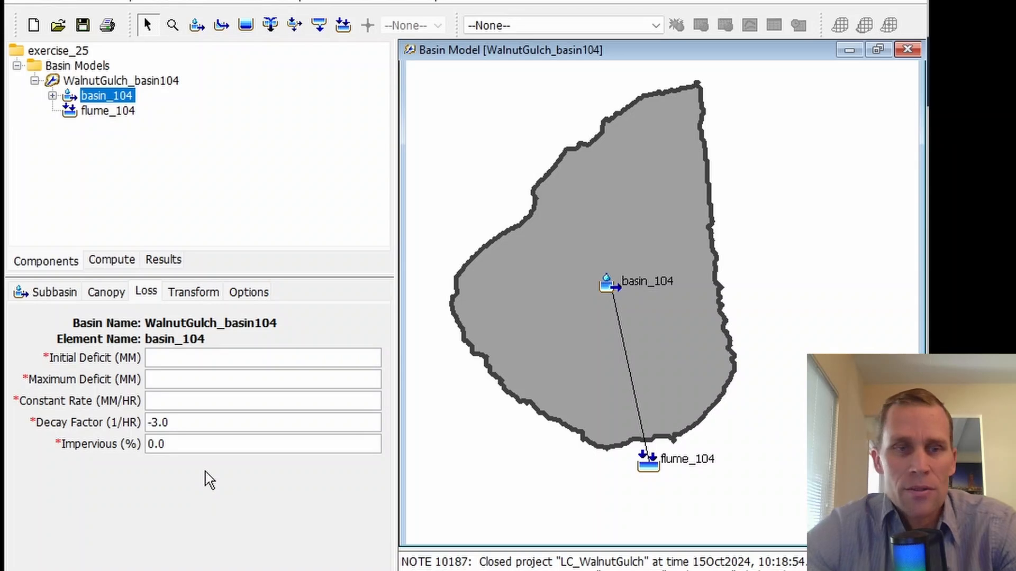
left_click(170, 361)
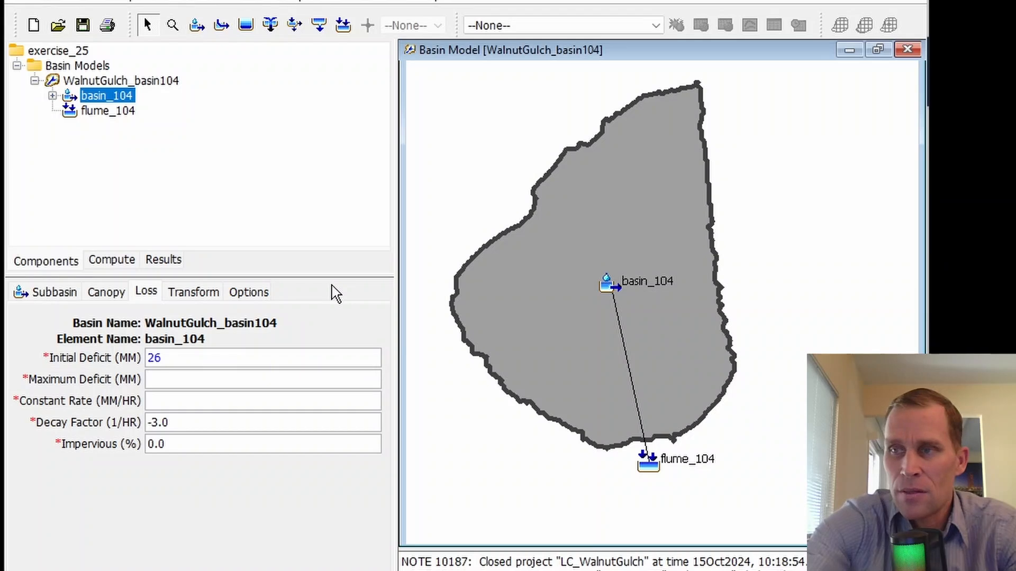
type("48")
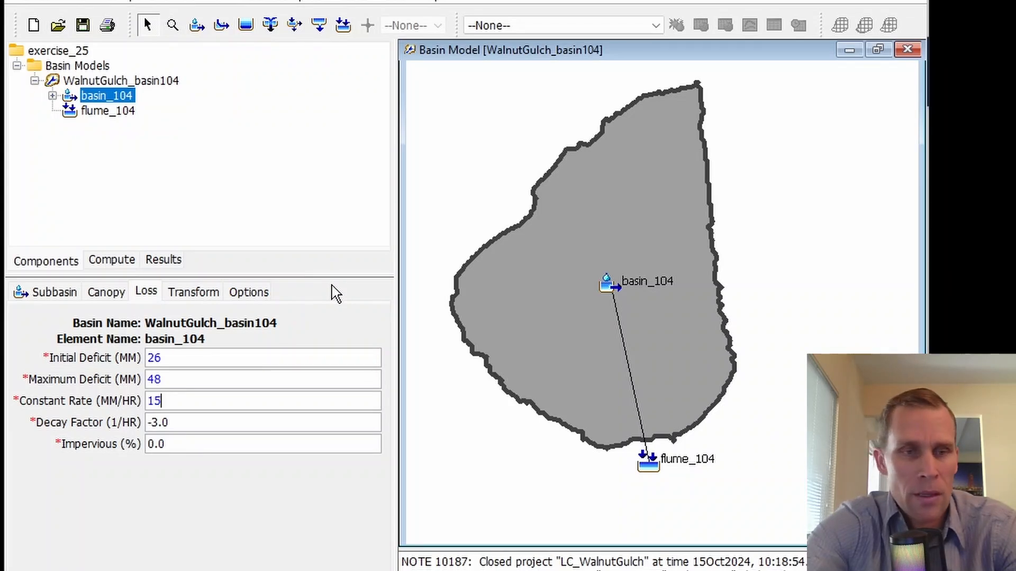
key("Tab")
key("Tab")
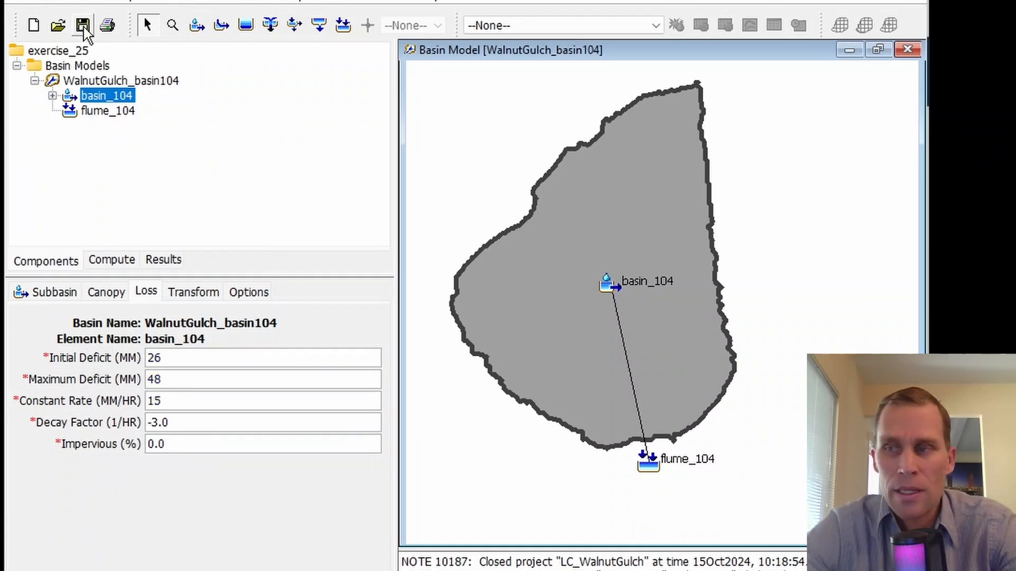
Set basin_104's Clark transform to a 0.09 hr time of concentration and 0.06 hr storage coefficient, and save the project.
left_click(193, 294)
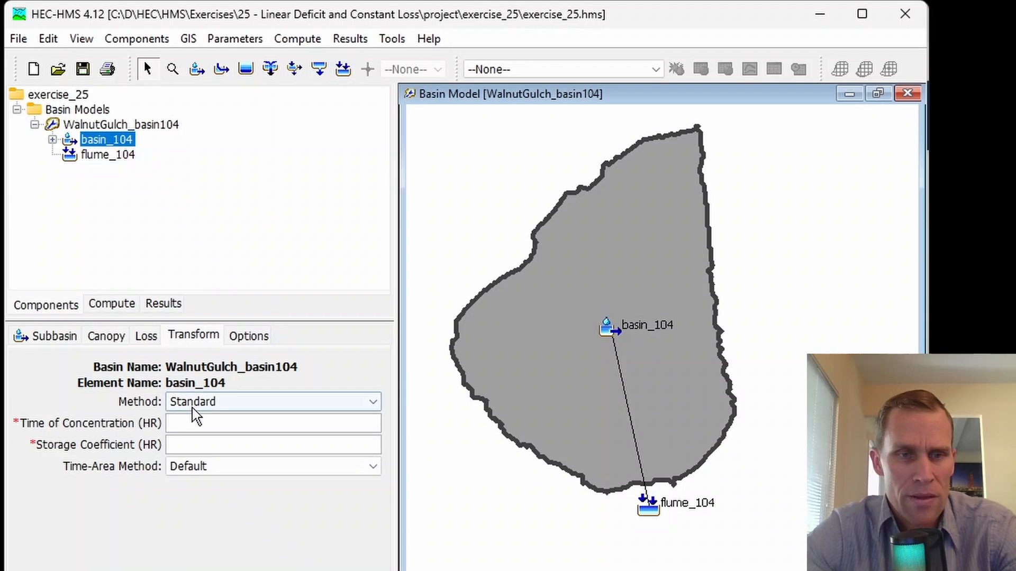
type("0.06")
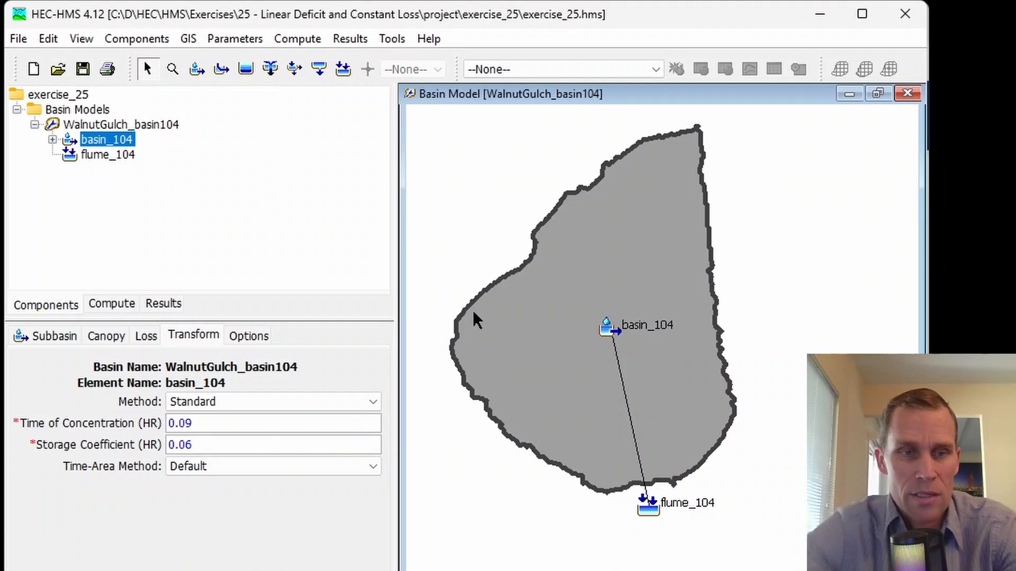
key("Tab")
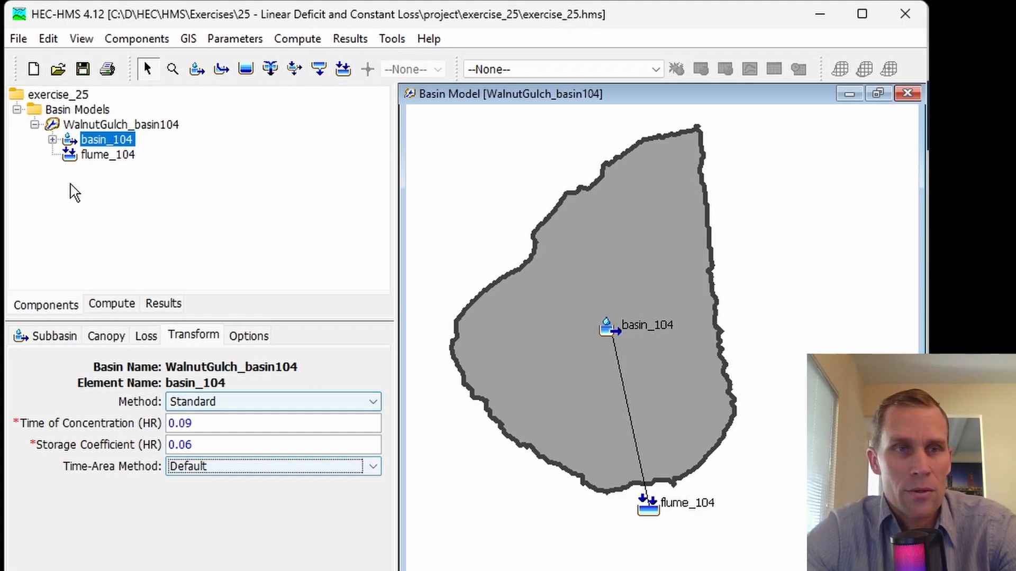
left_click(82, 69)
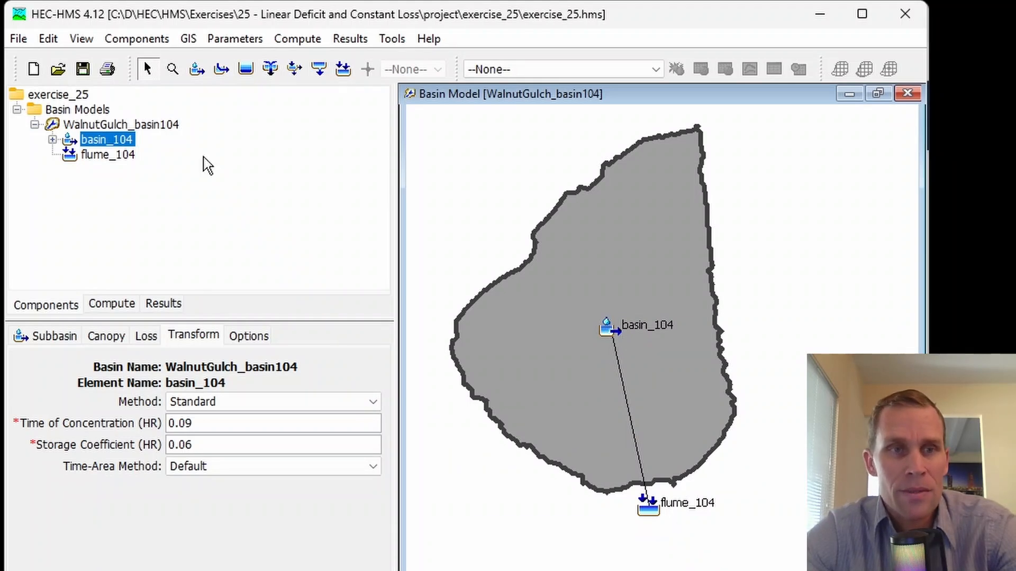
Review the flume_104 sink's general settings and its observed flow and stage options.
left_click(80, 154)
left_click(95, 141)
left_click(96, 153)
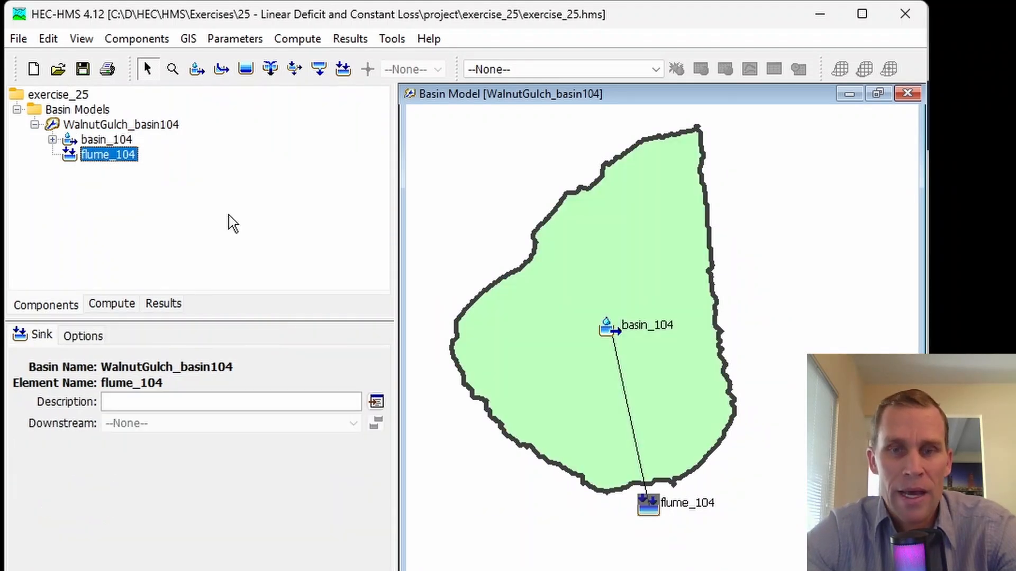
left_click(656, 509)
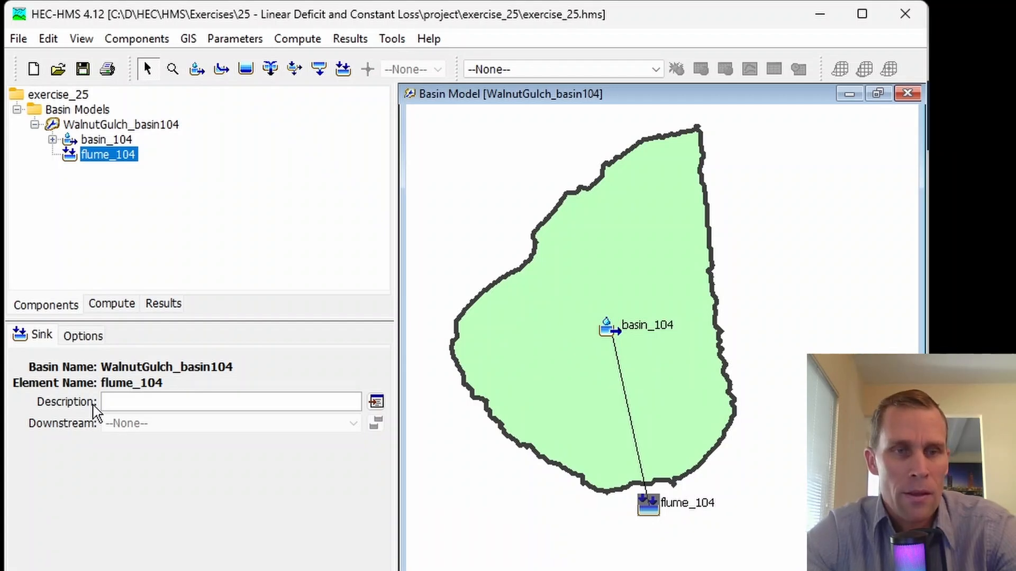
left_click(41, 338)
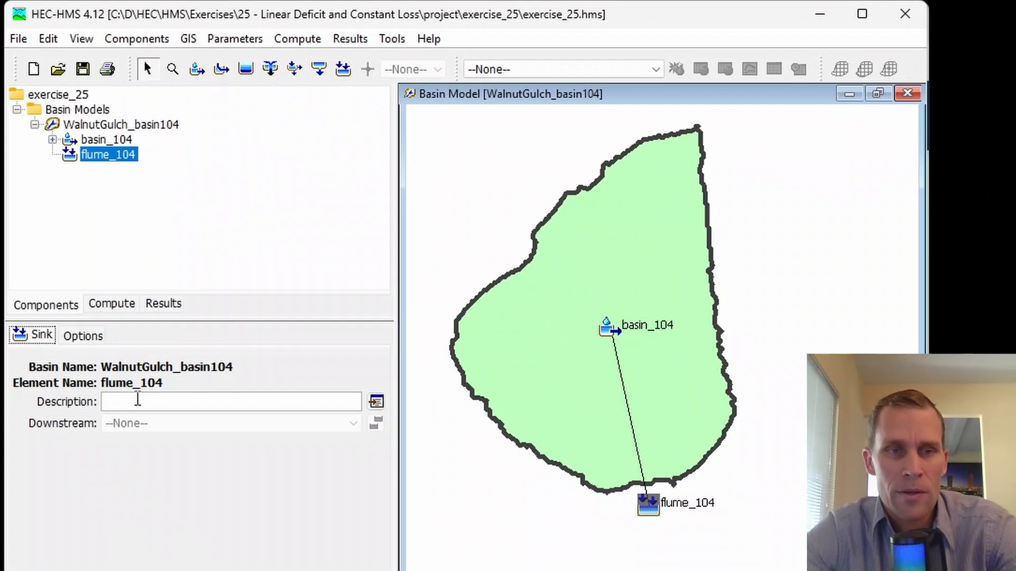
left_click(85, 337)
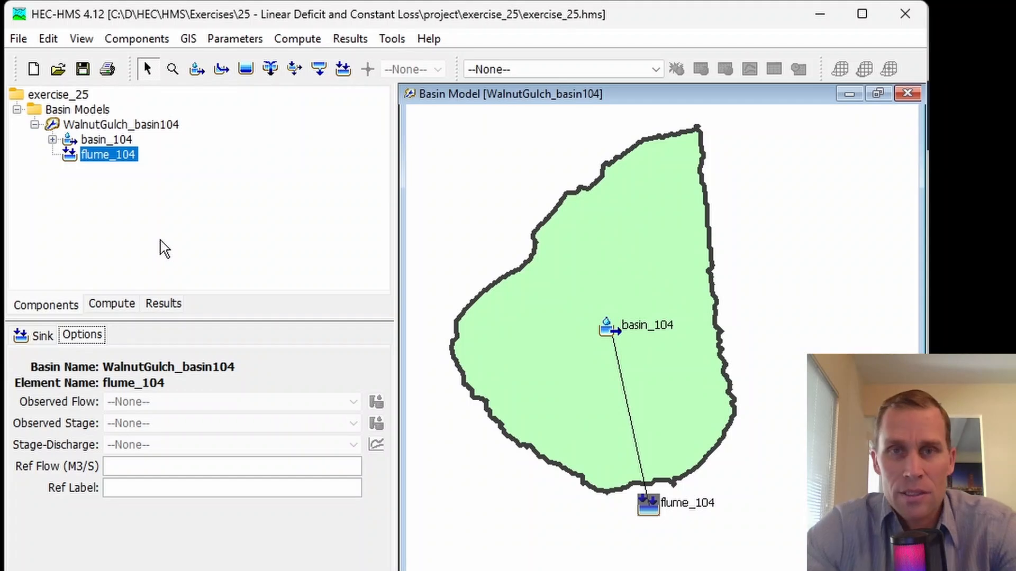
Create a control specification named Continuous_Jul_25_to_30_2010.
left_click(139, 41)
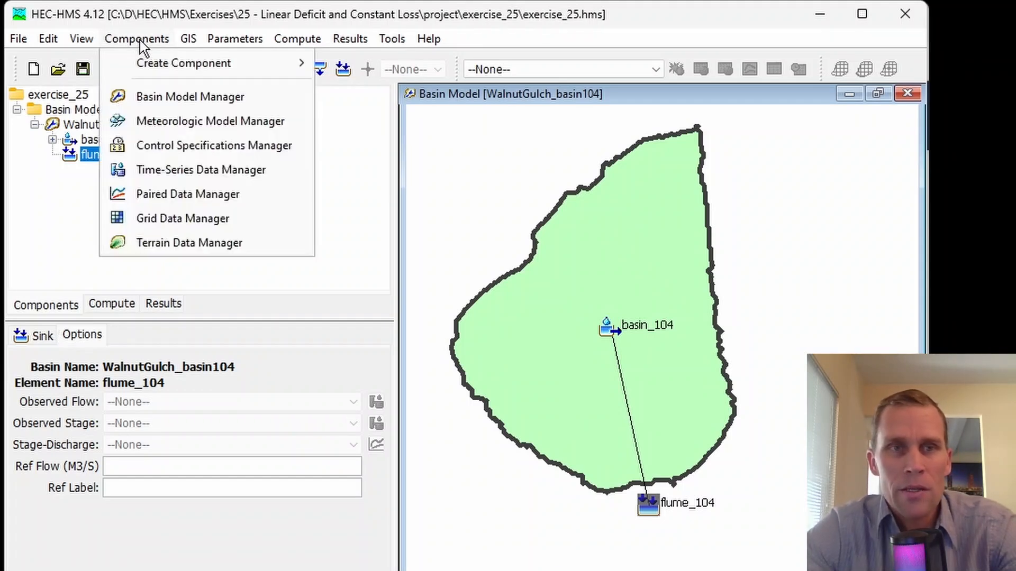
left_click(168, 146)
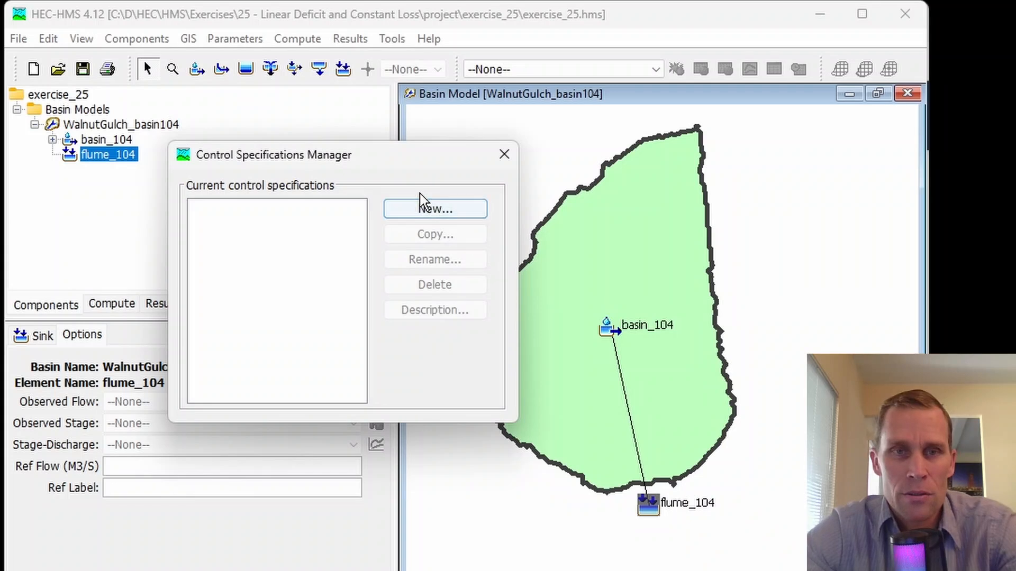
left_click(421, 207)
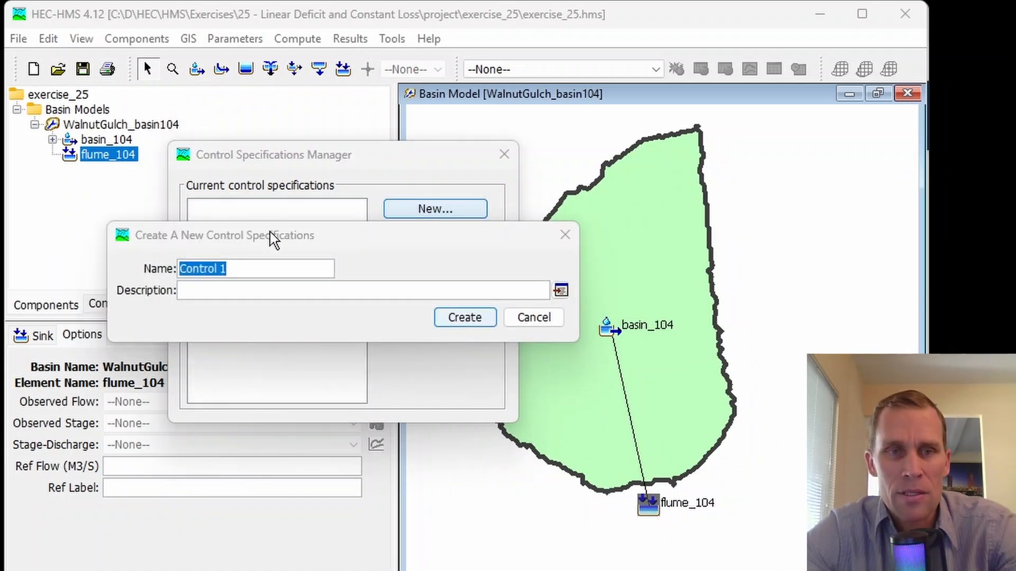
left_click_drag(270, 233, 263, 228)
left_click(245, 258)
key("ctrl+a")
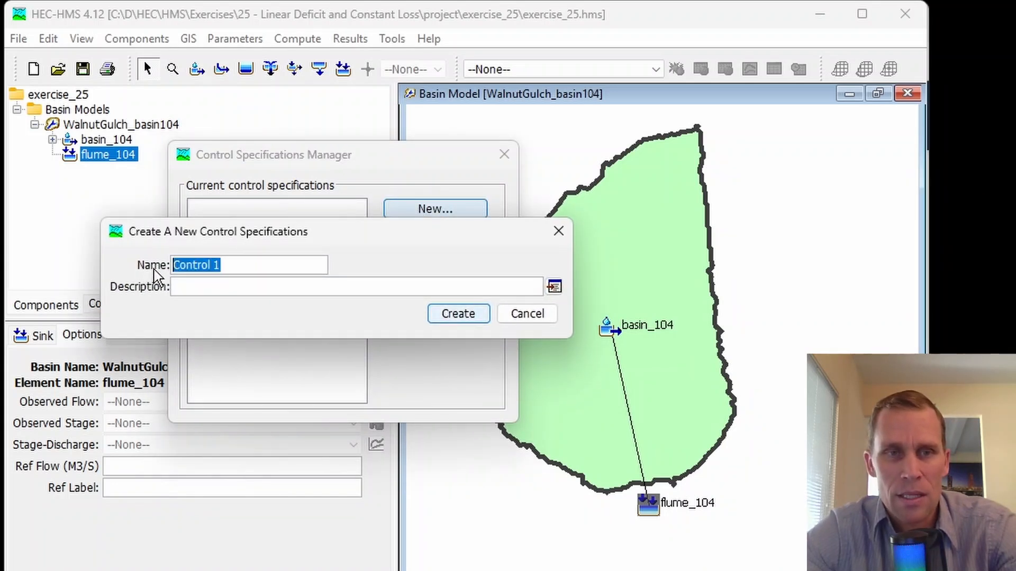
key("ctrl+v")
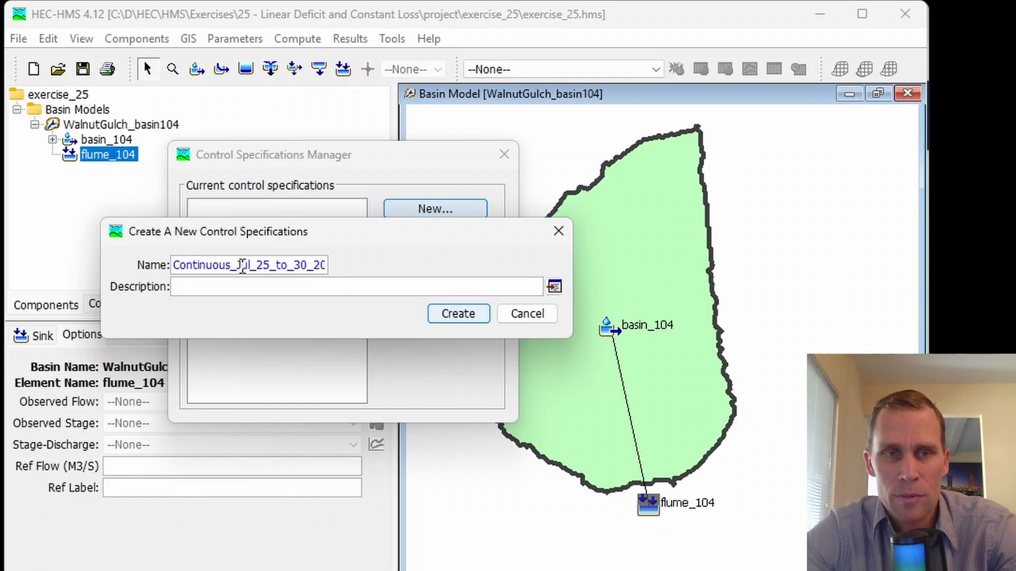
left_click(471, 319)
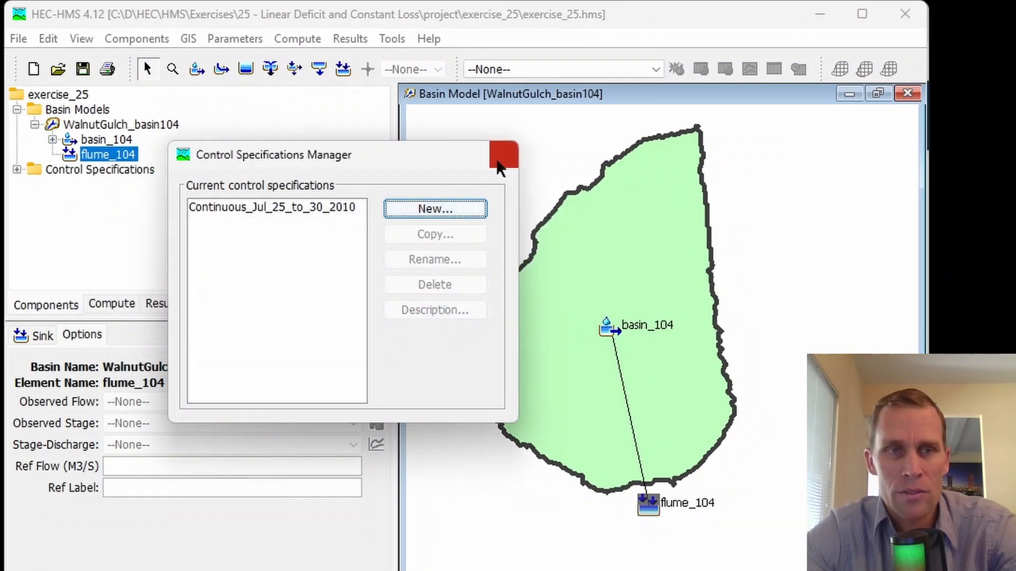
left_click(504, 154)
Set the Continuous_Jul_25_to_30_2010 control specification to run from 25Jul2010 13:00 to 30Jul2010 00:00 with a 1-minute time interval.
left_click(17, 171)
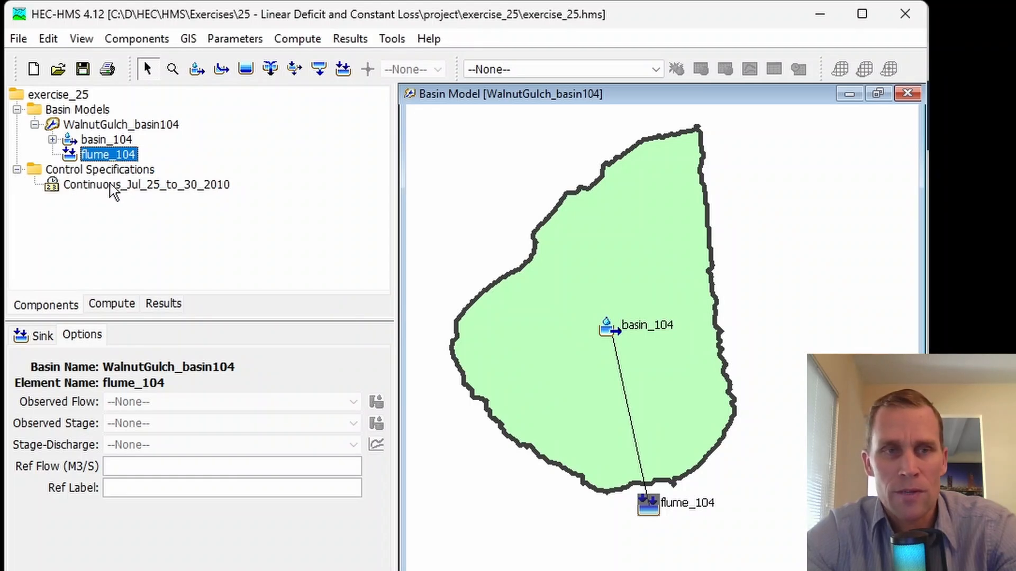
left_click(96, 185)
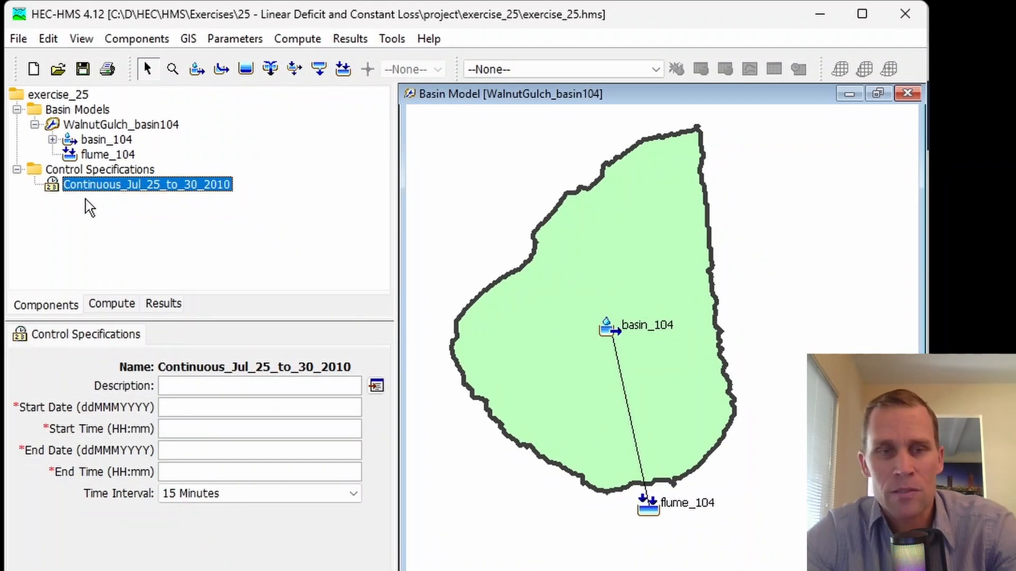
left_click(201, 407)
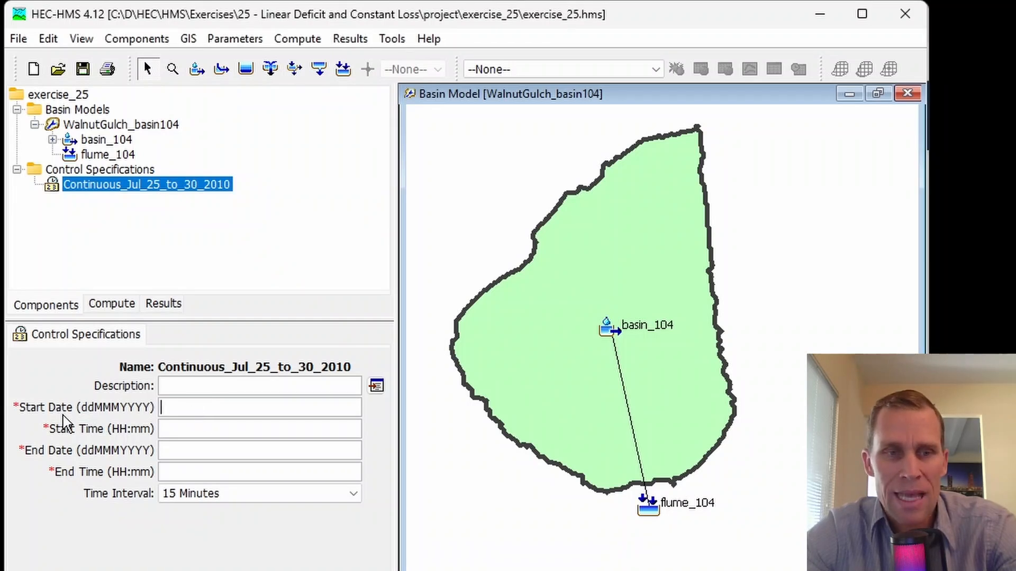
type("25Jul2010")
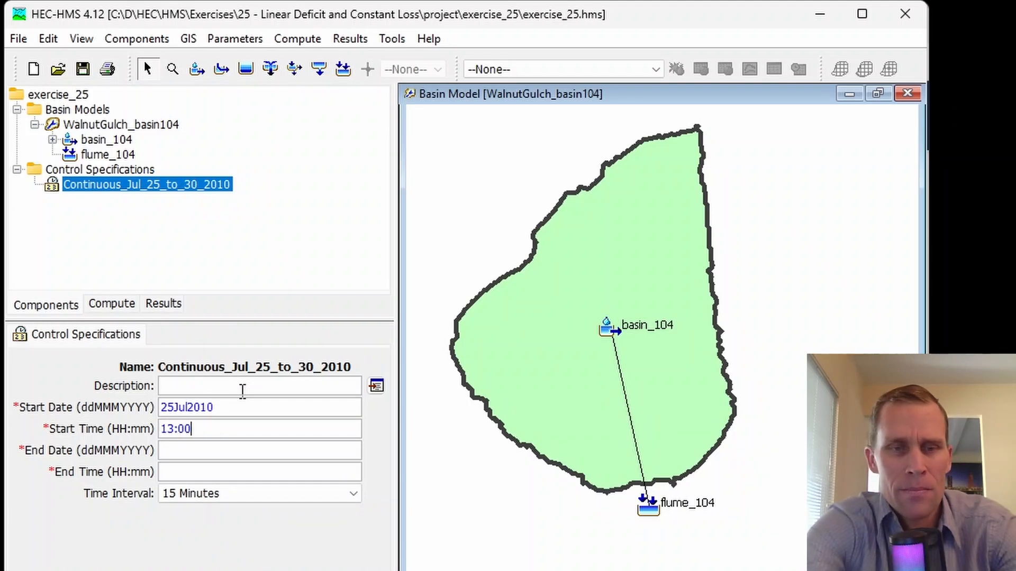
key("Tab")
type("30Jul2010")
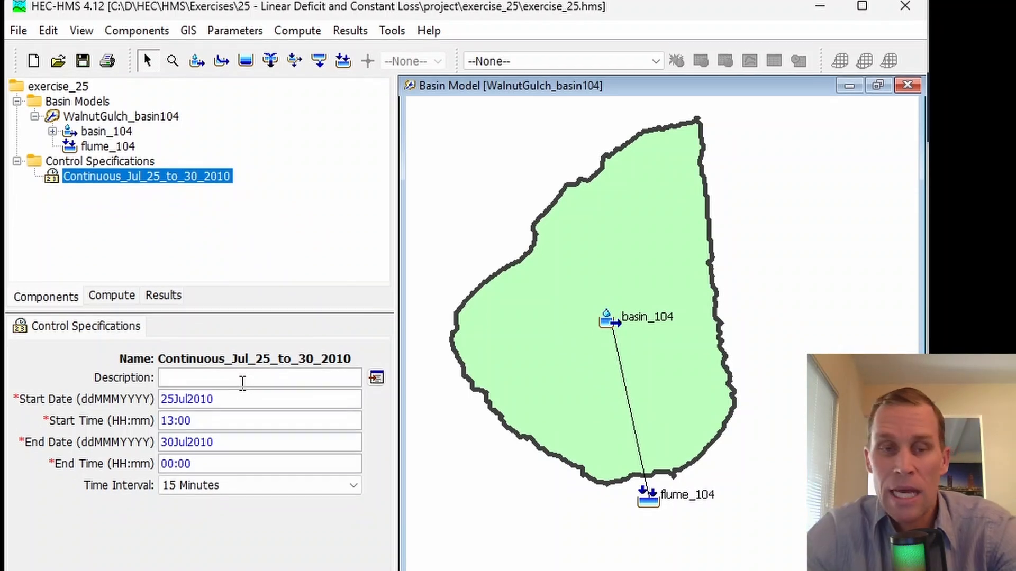
left_click(180, 494)
scroll(185, 508, "up", 3)
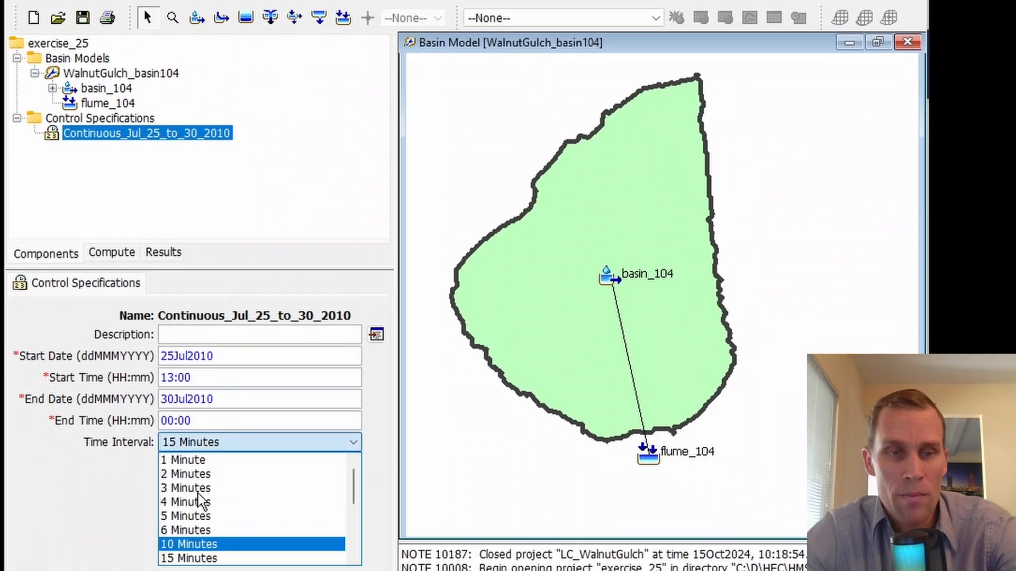
left_click(185, 457)
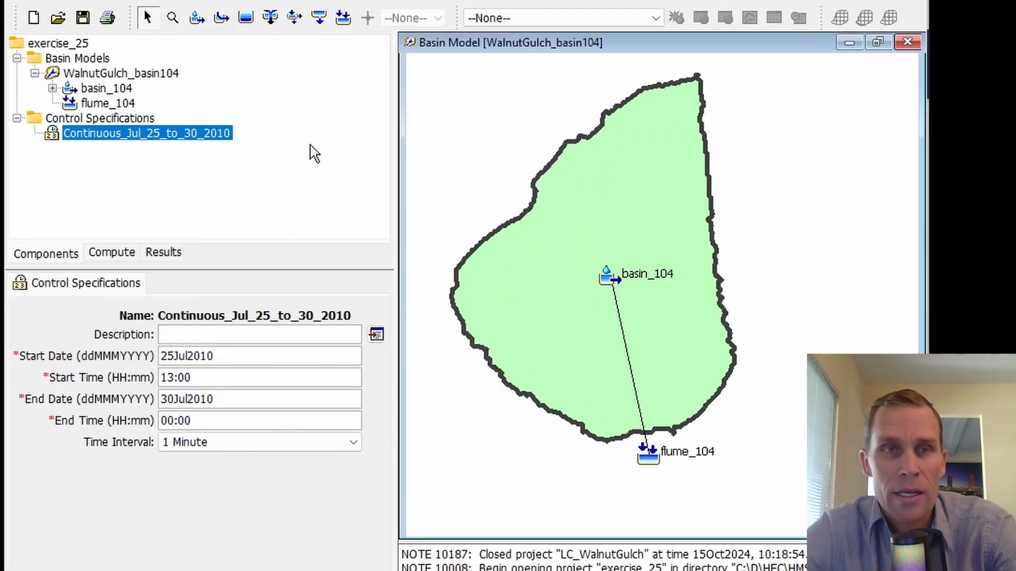
Create a discharge gage named Flume_104 in the project's time-series data.
left_click(150, 46)
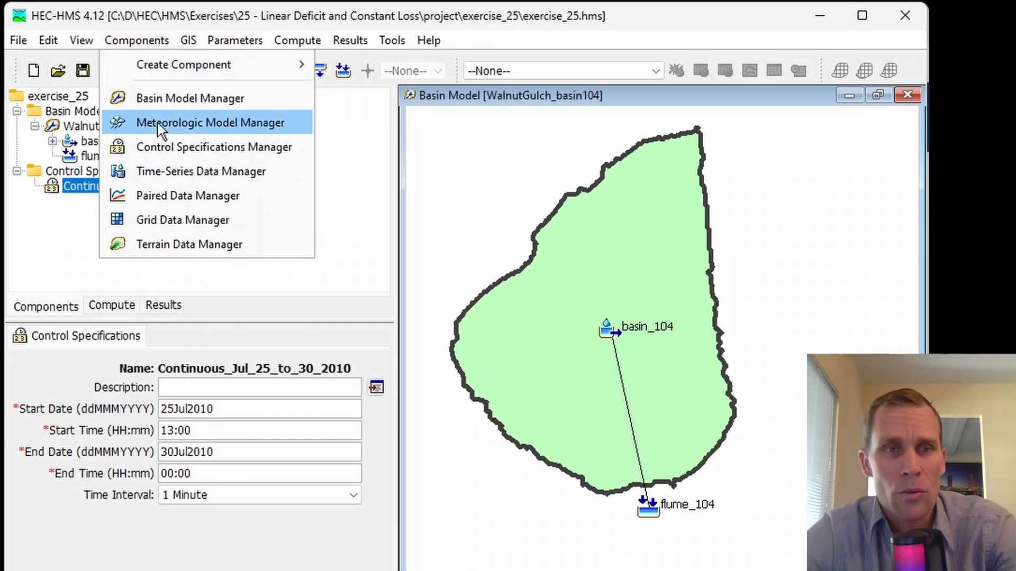
left_click(180, 174)
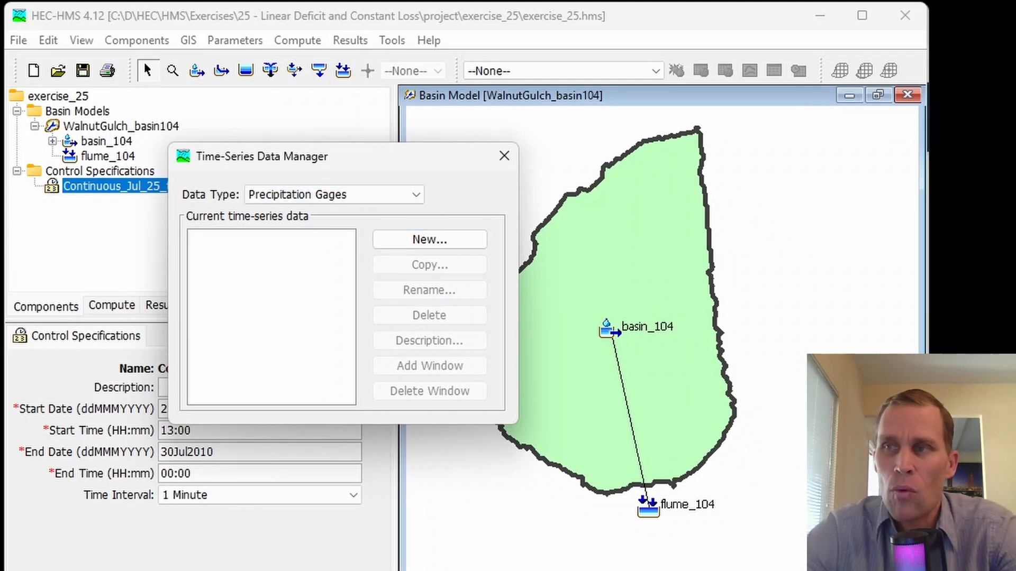
left_click(389, 197)
left_click(328, 233)
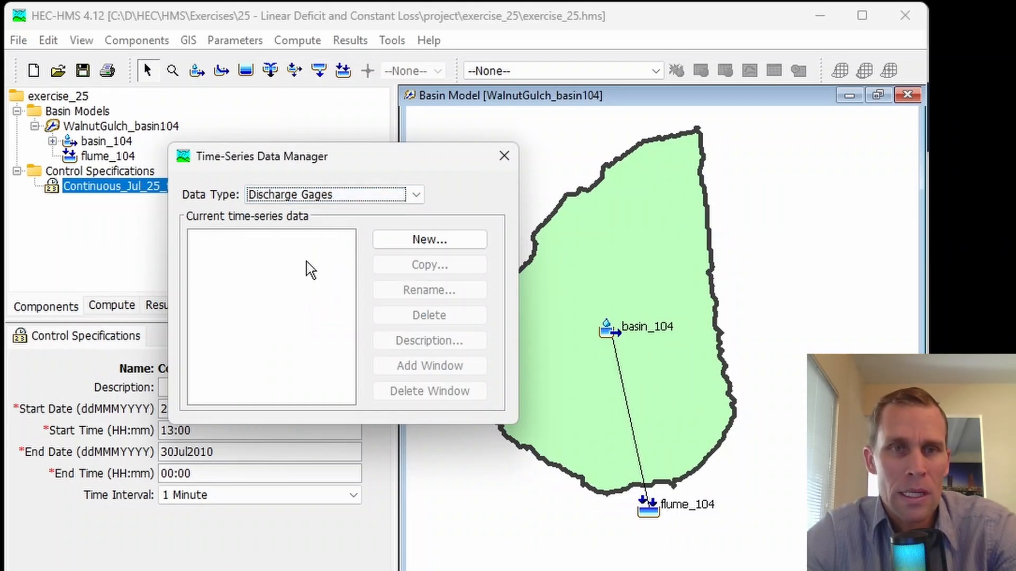
left_click(416, 239)
type("Flume_104")
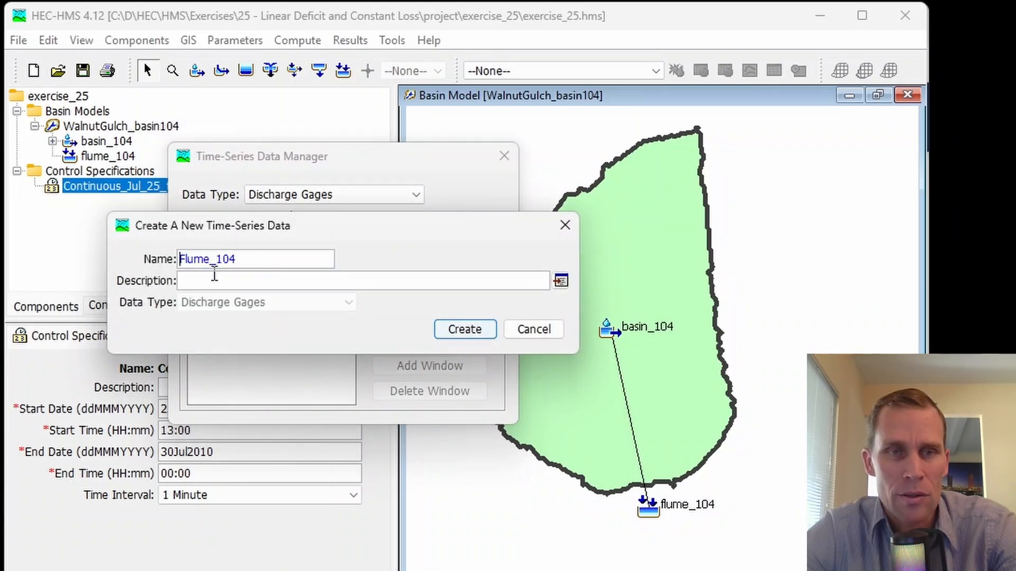
left_click(464, 330)
Create a precipitation gage named RG_083 in the time-series data.
left_click(350, 201)
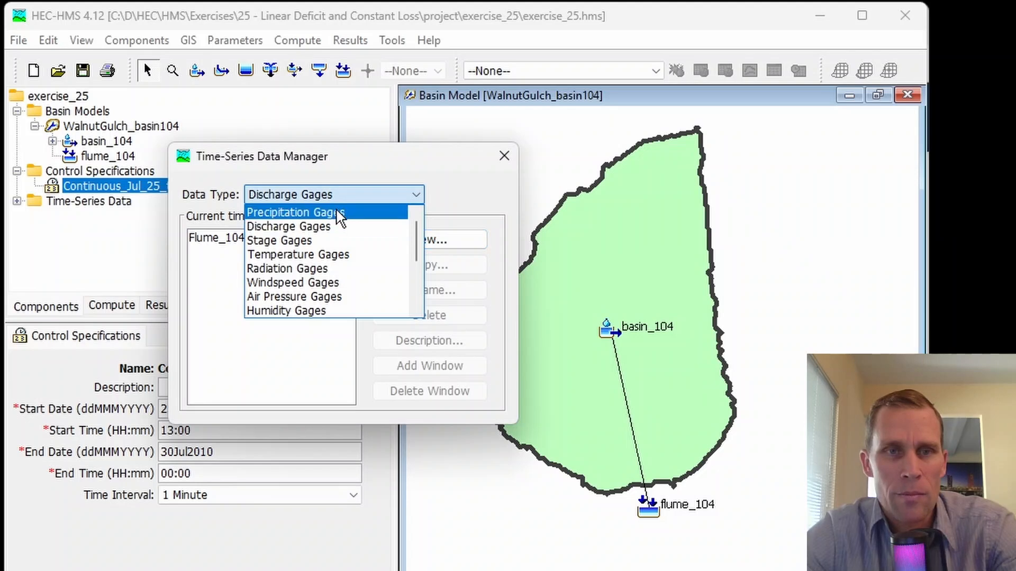
left_click(339, 212)
left_click(423, 239)
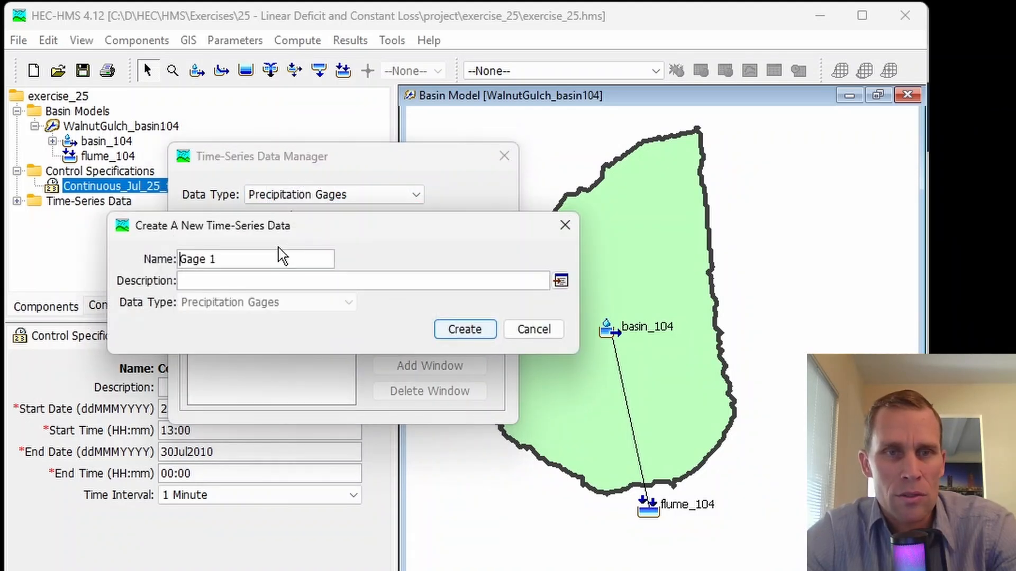
triple_click(211, 259)
type("RG_083")
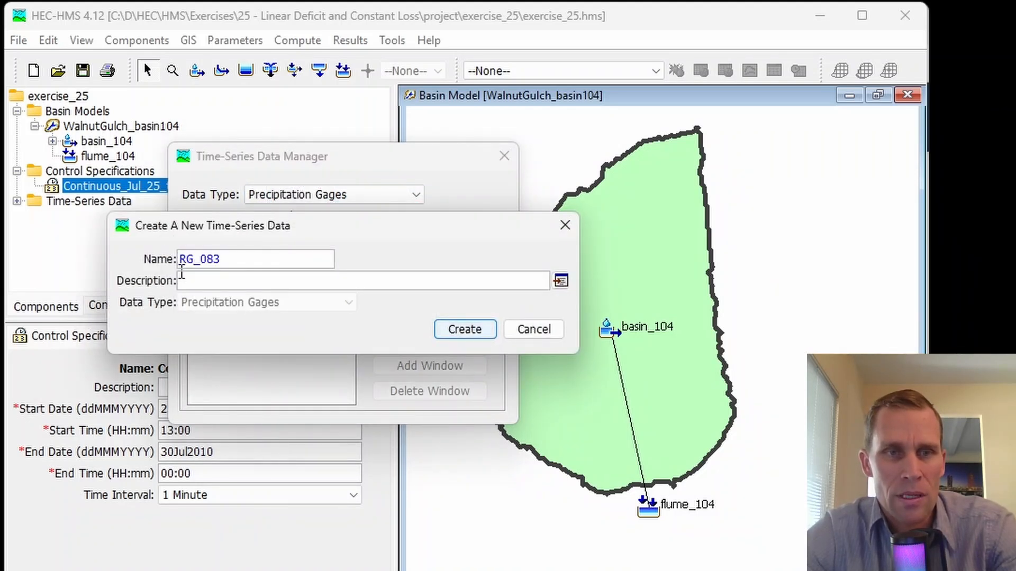
left_click(465, 329)
Create a second precipitation gage named RG_384 and close the time-series data manager.
left_click(410, 237)
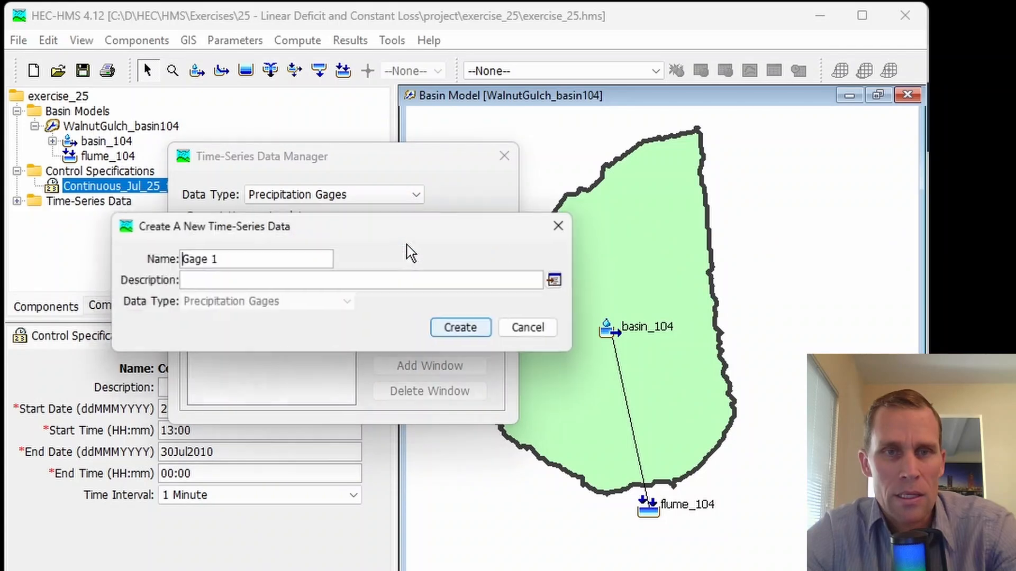
triple_click(230, 261)
type("RG_384")
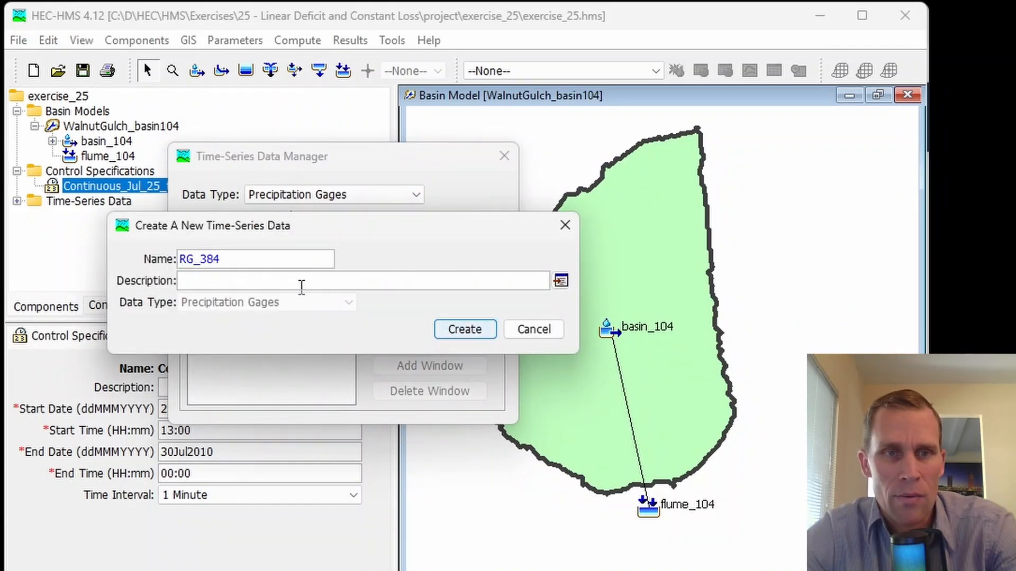
left_click(465, 330)
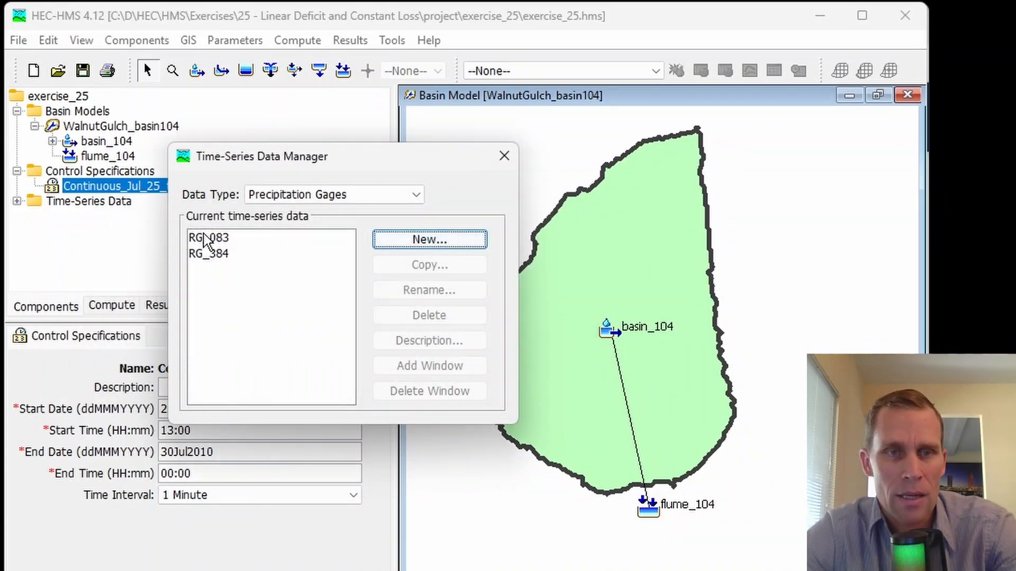
left_click(504, 155)
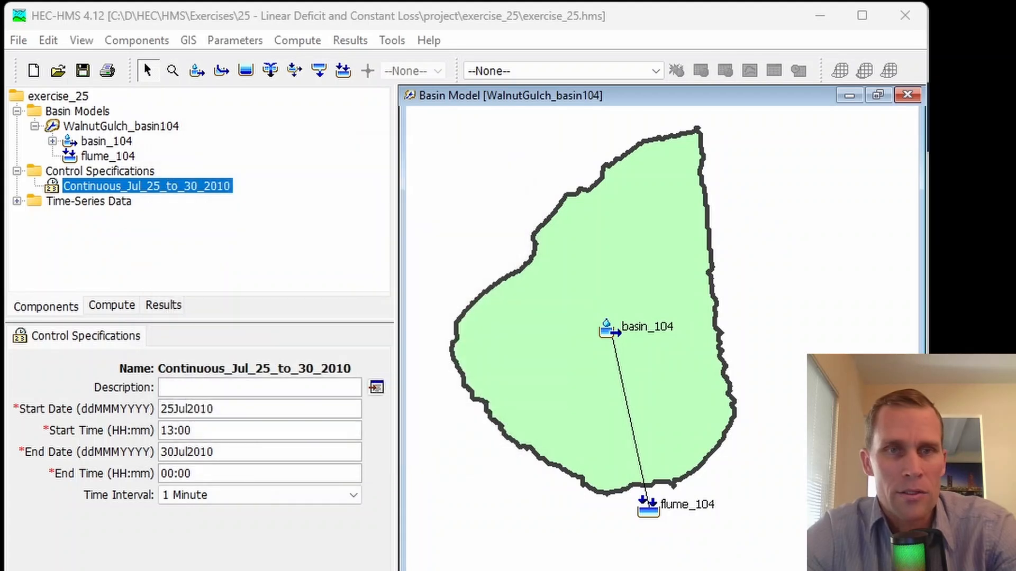
Set the Flume_104 discharge gage's time interval to 1 minute, keeping manual entry as its data source.
left_click(18, 201)
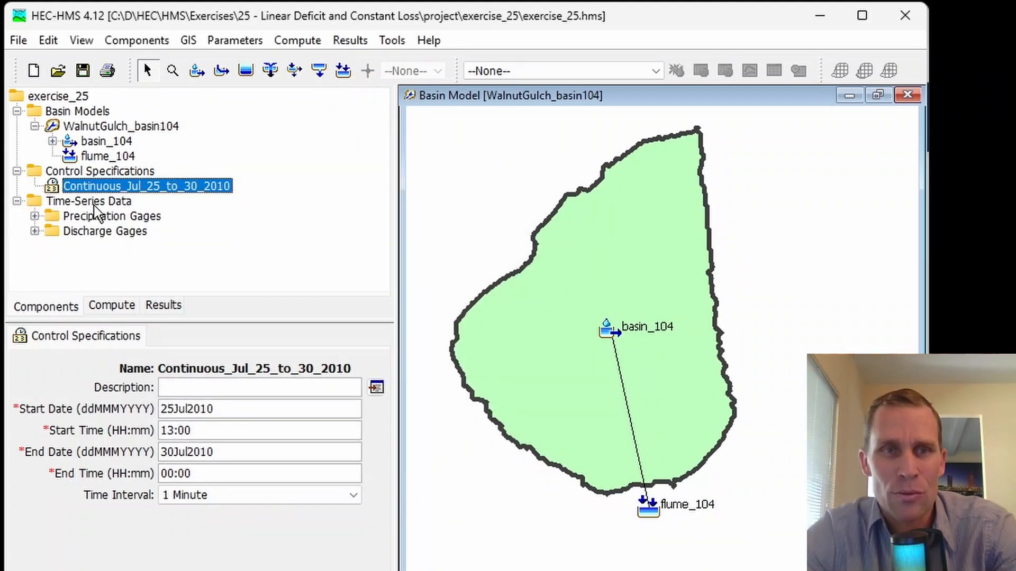
left_click(34, 216)
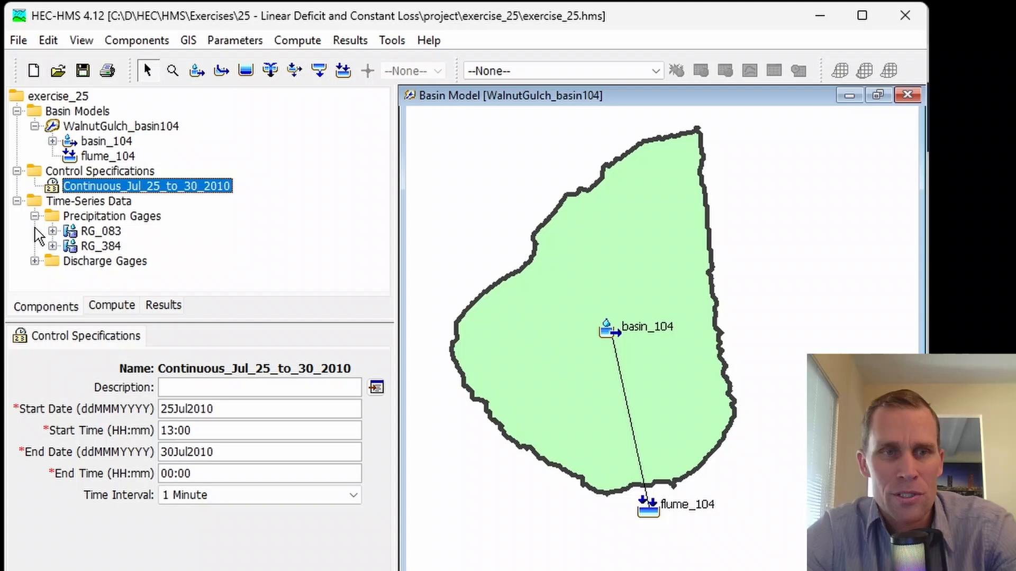
left_click(34, 261)
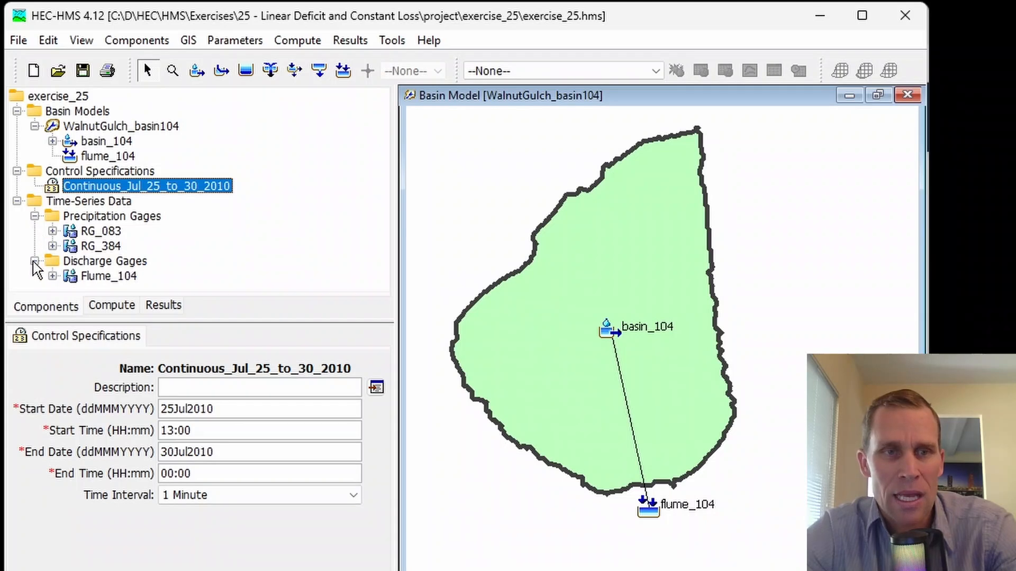
left_click(104, 279)
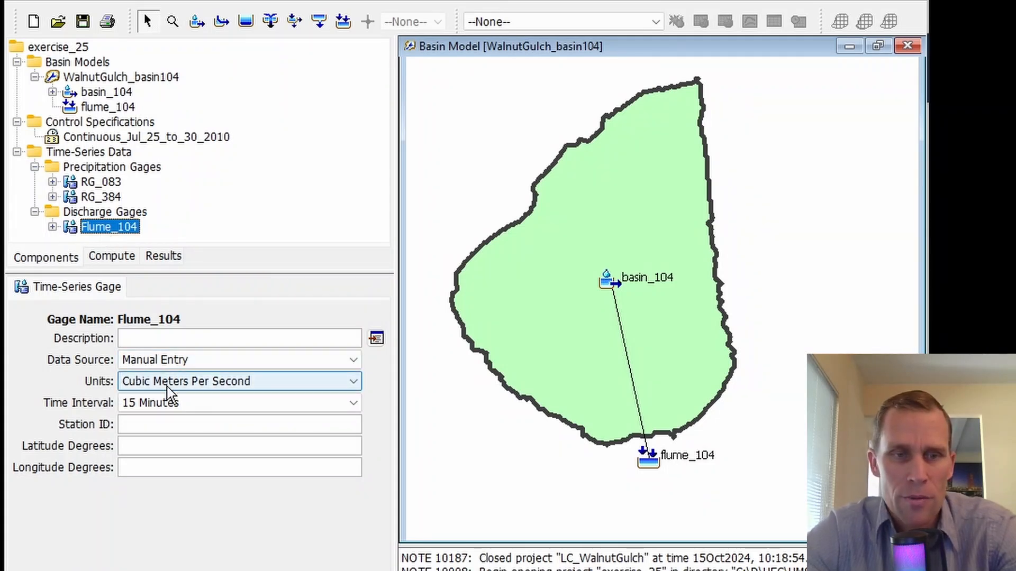
left_click(180, 407)
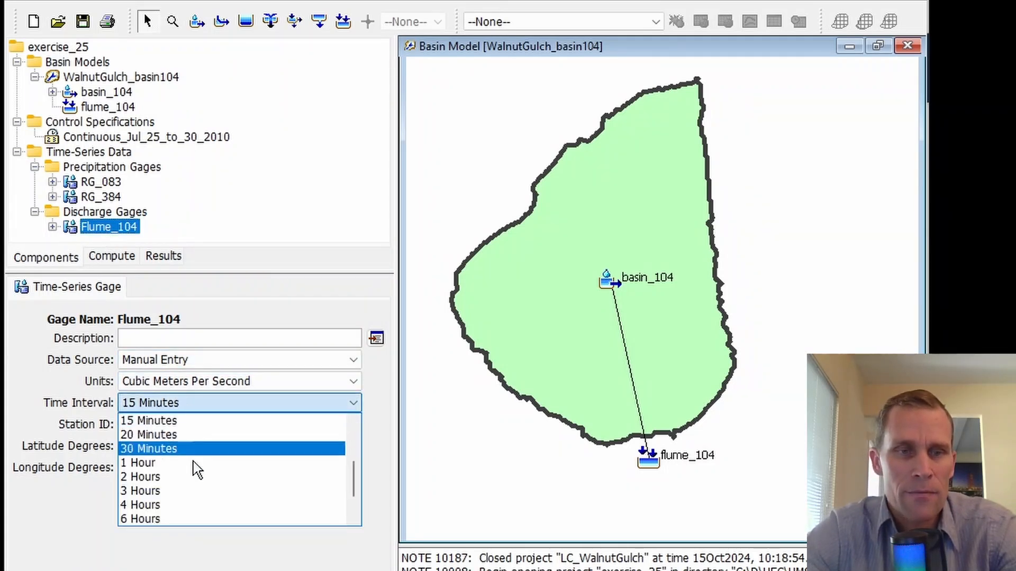
scroll(185, 455, "up", 3)
left_click(168, 420)
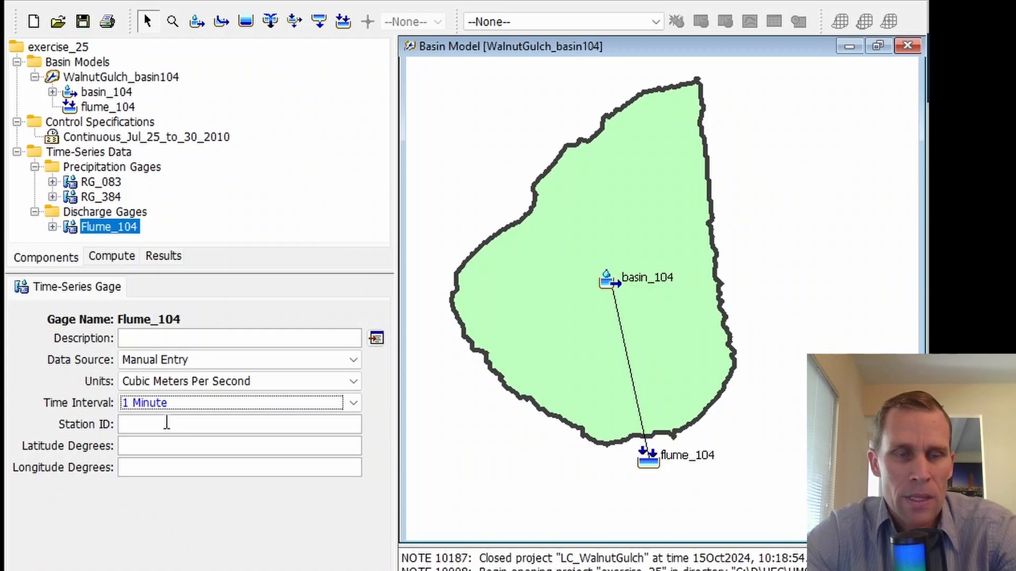
left_click(145, 445)
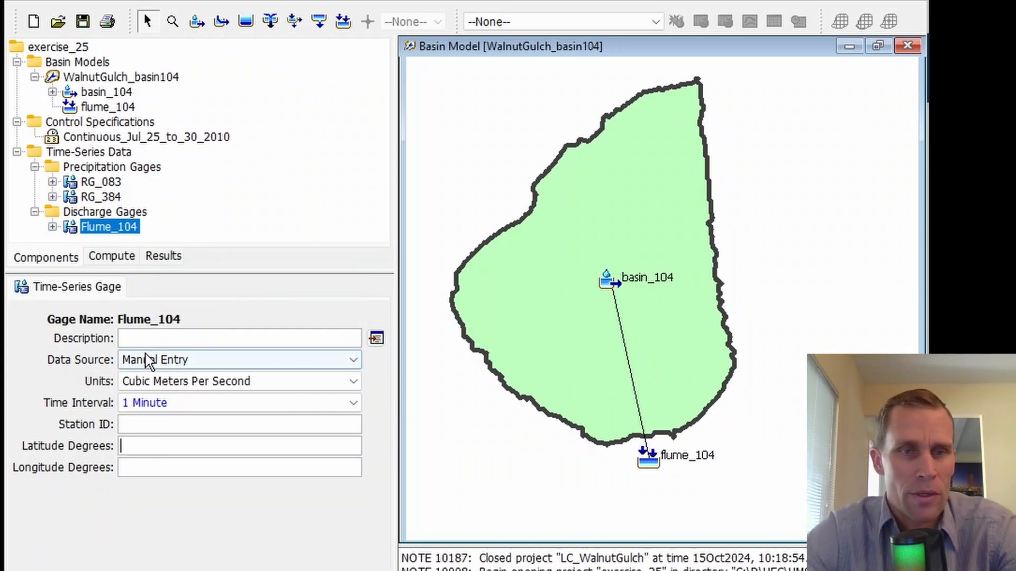
Examine the Flume_104 gage's default time window and the options for creating or deleting it.
left_click(52, 228)
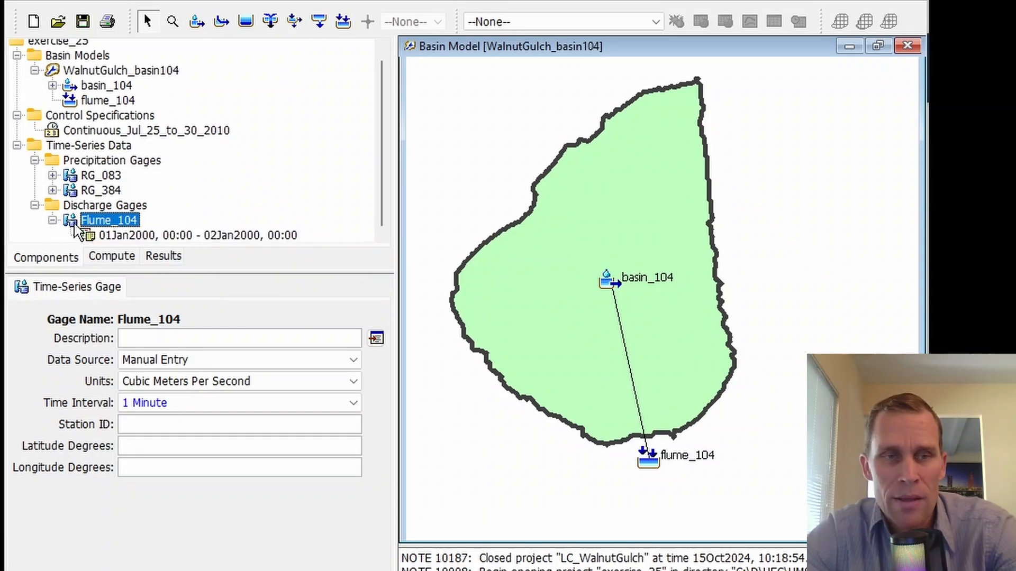
left_click(127, 236)
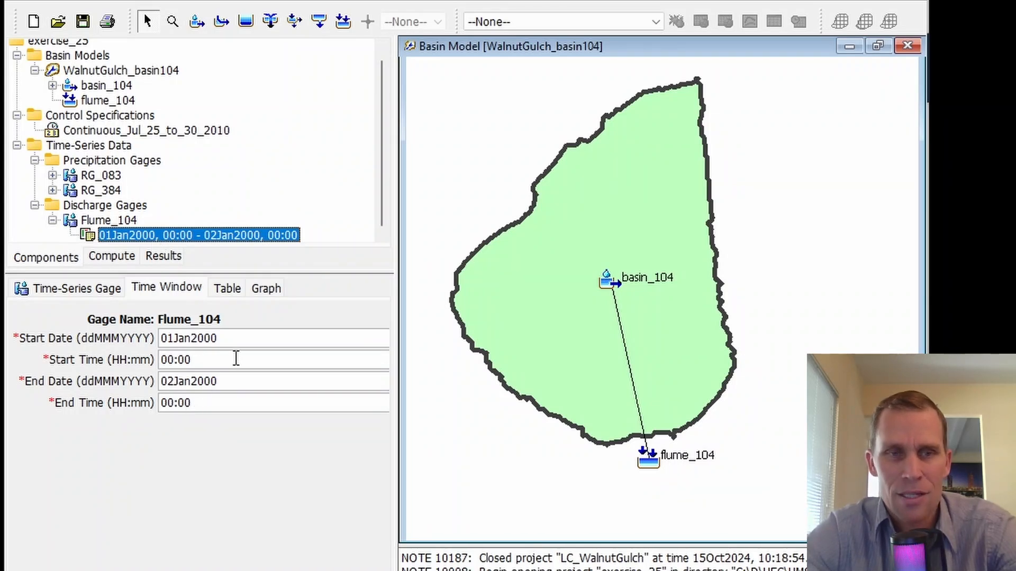
right_click(115, 239)
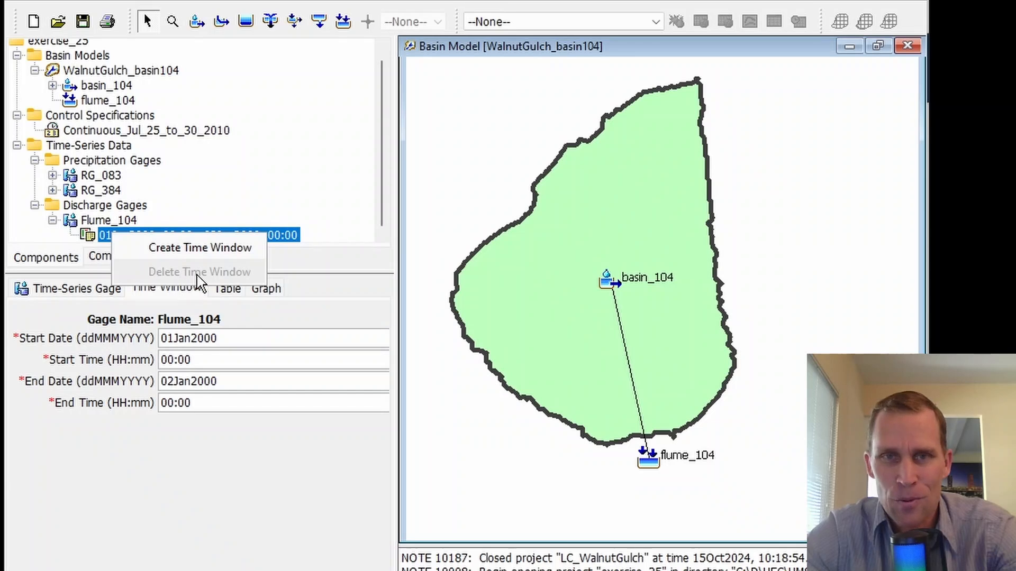
Add a time window to the Flume_104 discharge gage based on the Continuous_Jul_25_to_30_2010 control specification.
left_click(109, 222)
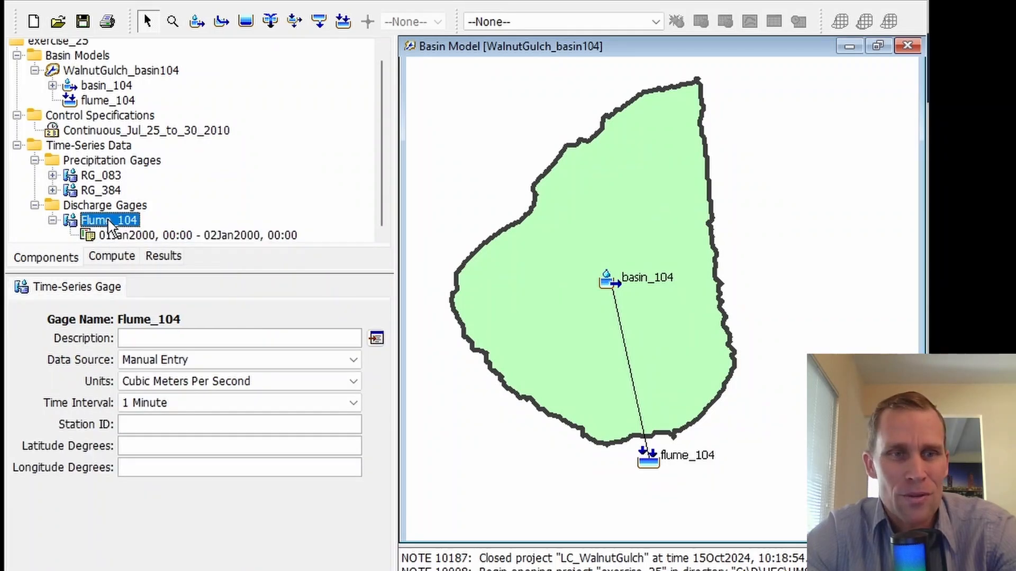
right_click(104, 227)
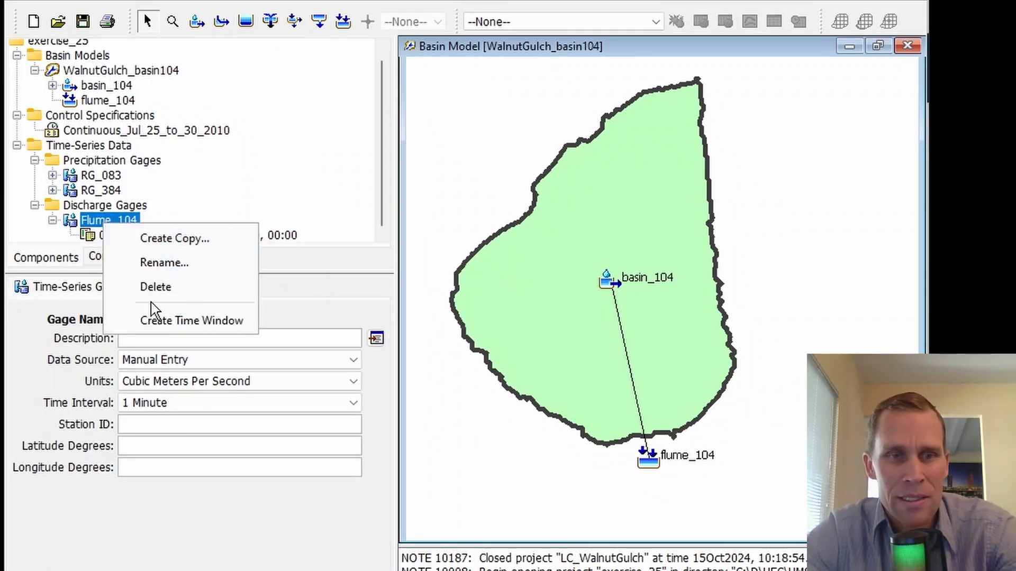
left_click(162, 320)
left_click_drag(337, 379, 297, 137)
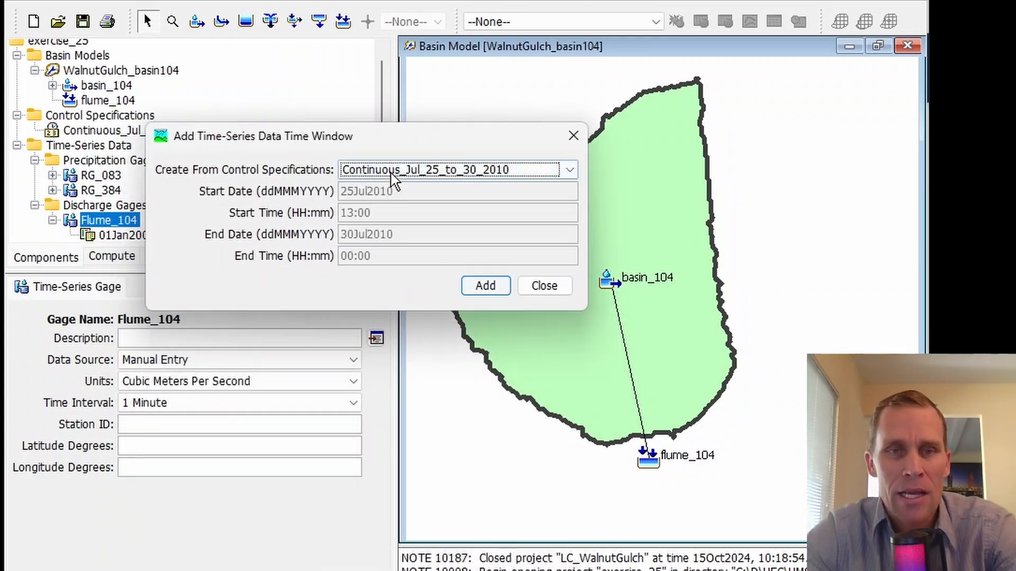
left_click(391, 172)
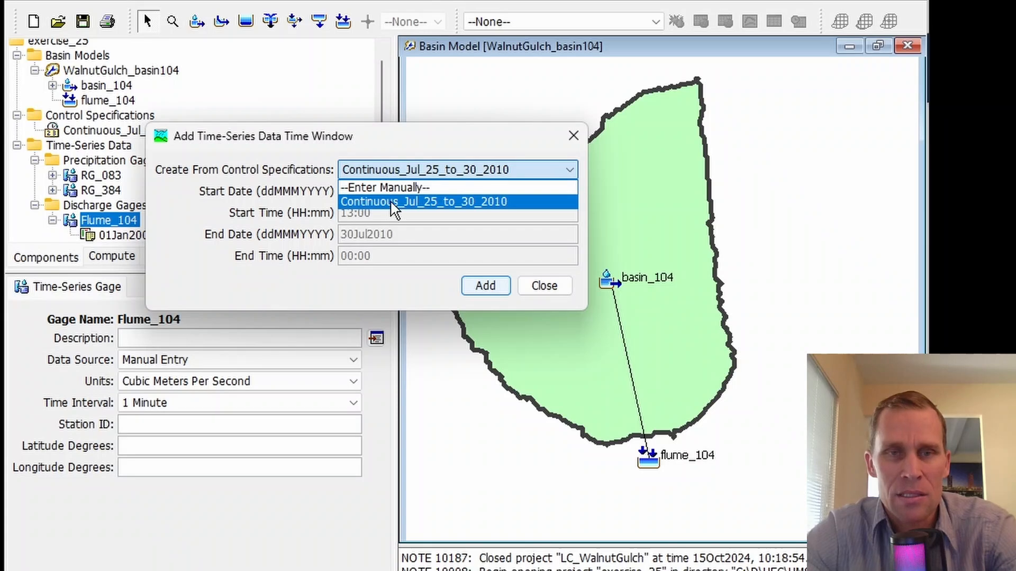
left_click(383, 199)
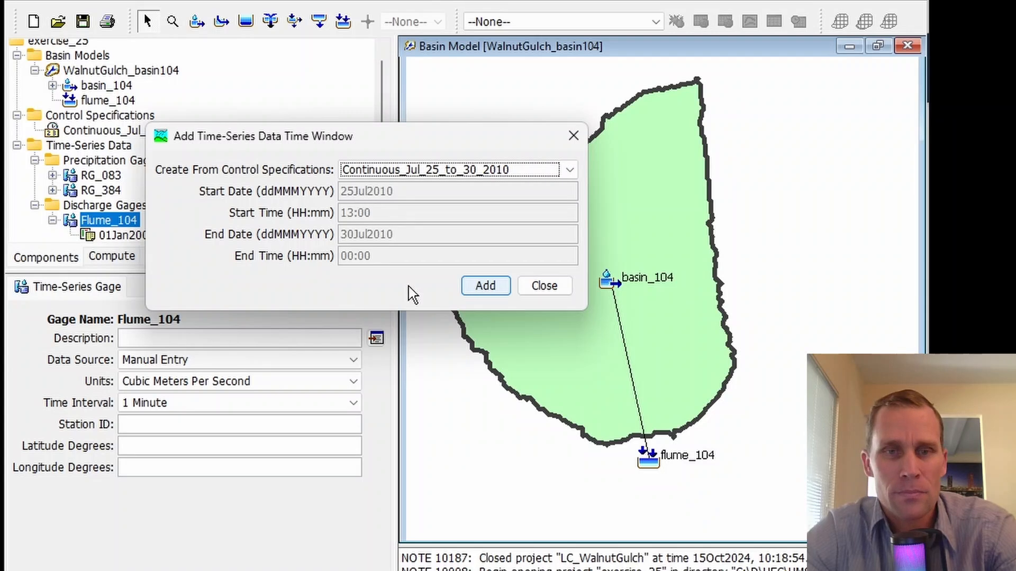
left_click(485, 289)
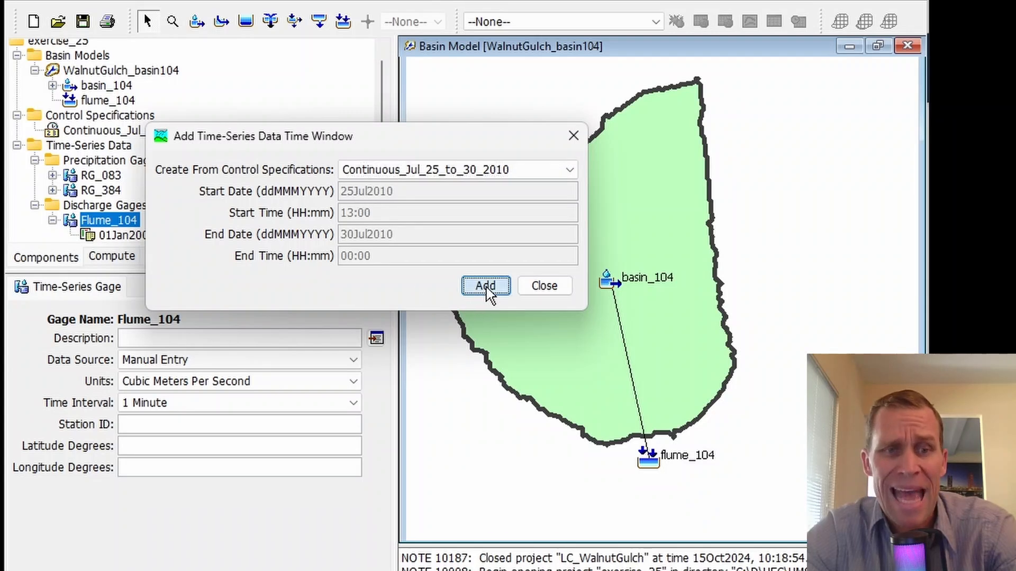
left_click(550, 286)
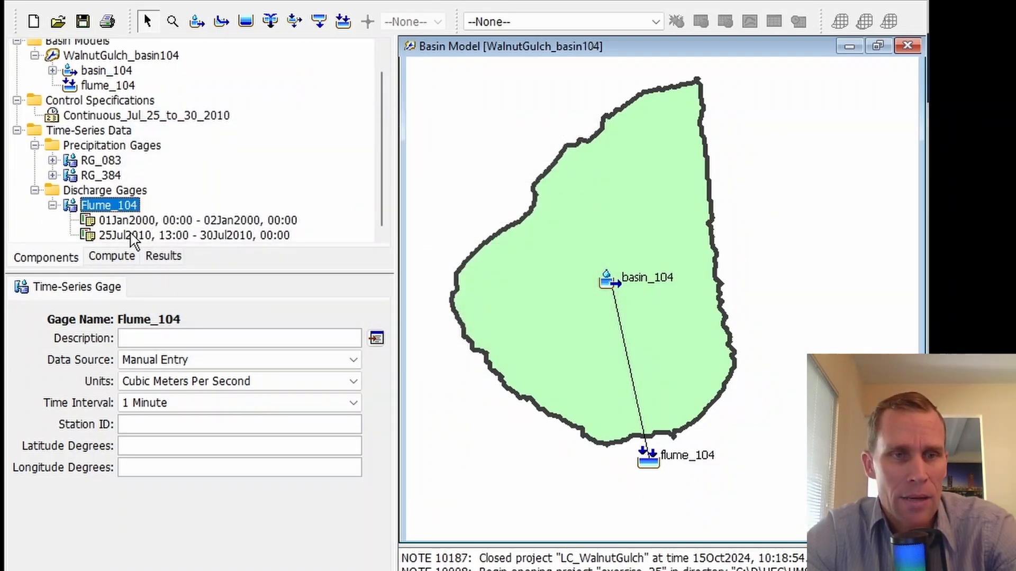
Delete the default 01Jan2000 to 02Jan2000 time window from the Flume_104 discharge gage, keeping the July 2010 window.
left_click_drag(141, 269, 140, 327)
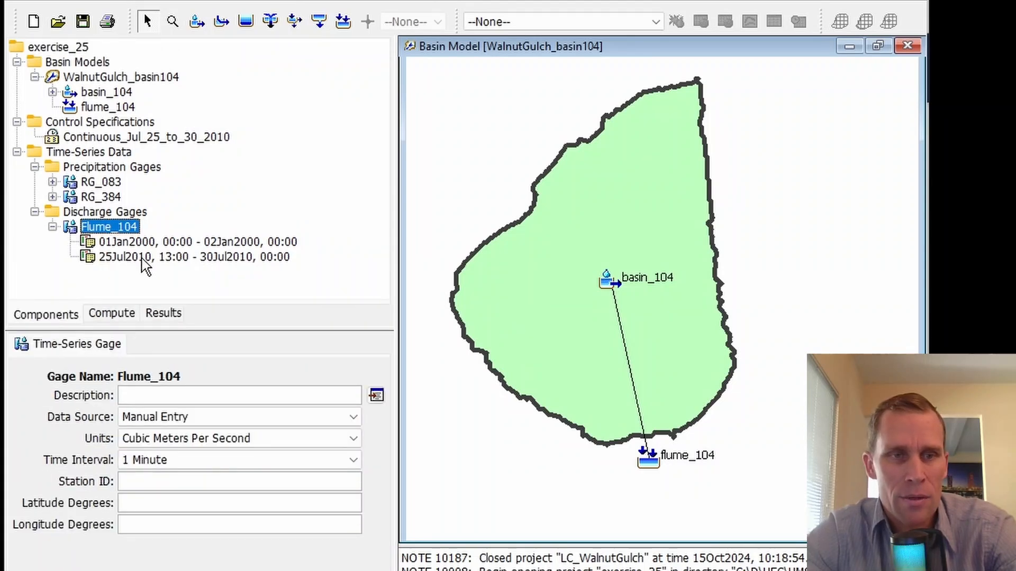
left_click(147, 242)
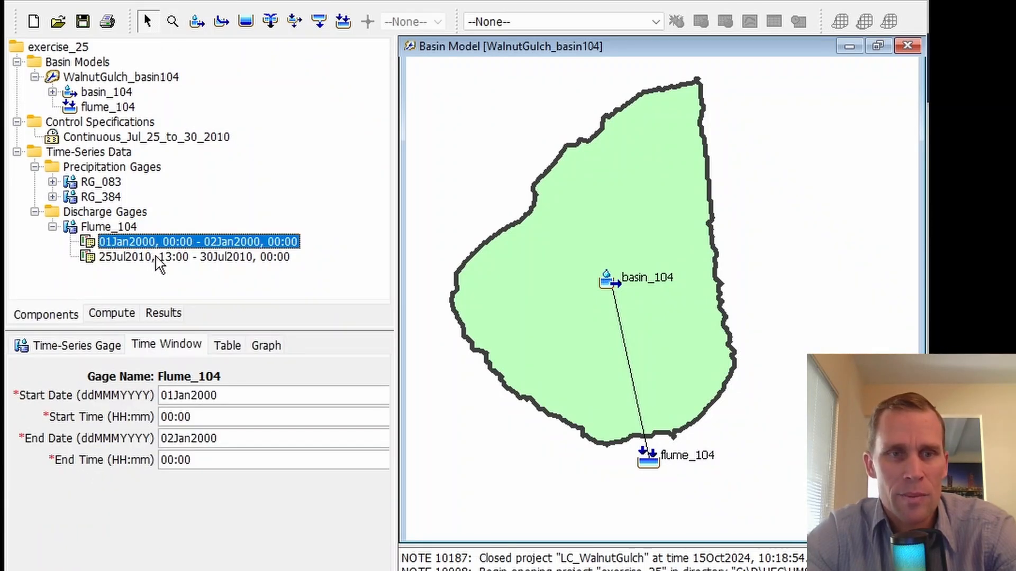
left_click(160, 258)
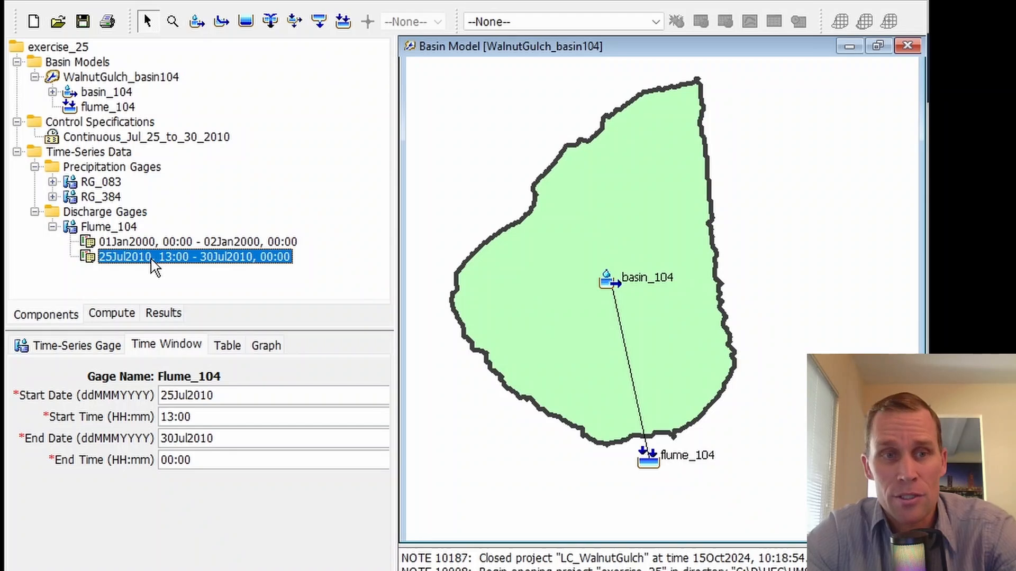
right_click(145, 242)
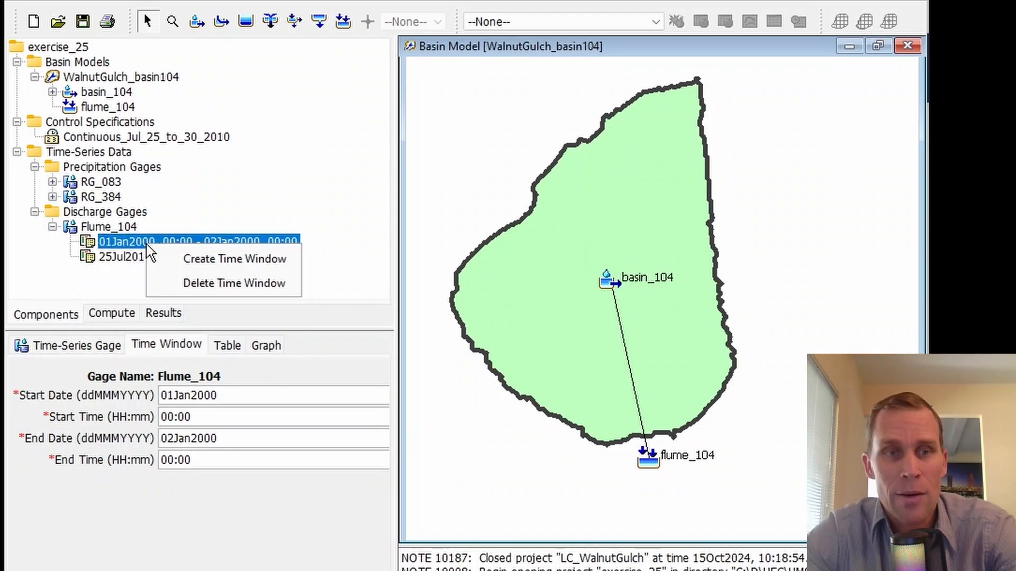
left_click(172, 283)
left_click(402, 356)
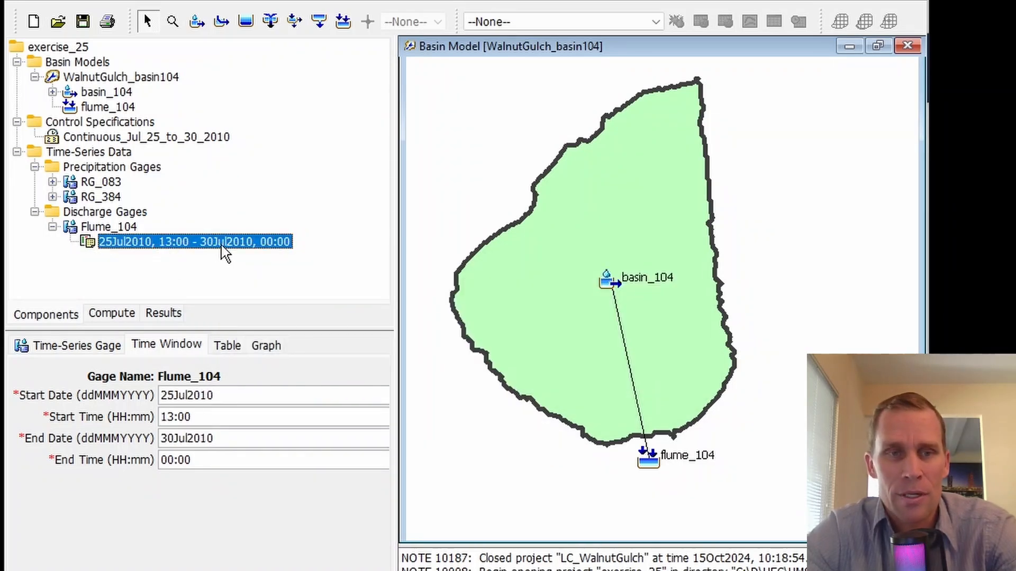
Review the Flume_104 gage settings and its July 2010 time window, and open its discharge table.
left_click(80, 354)
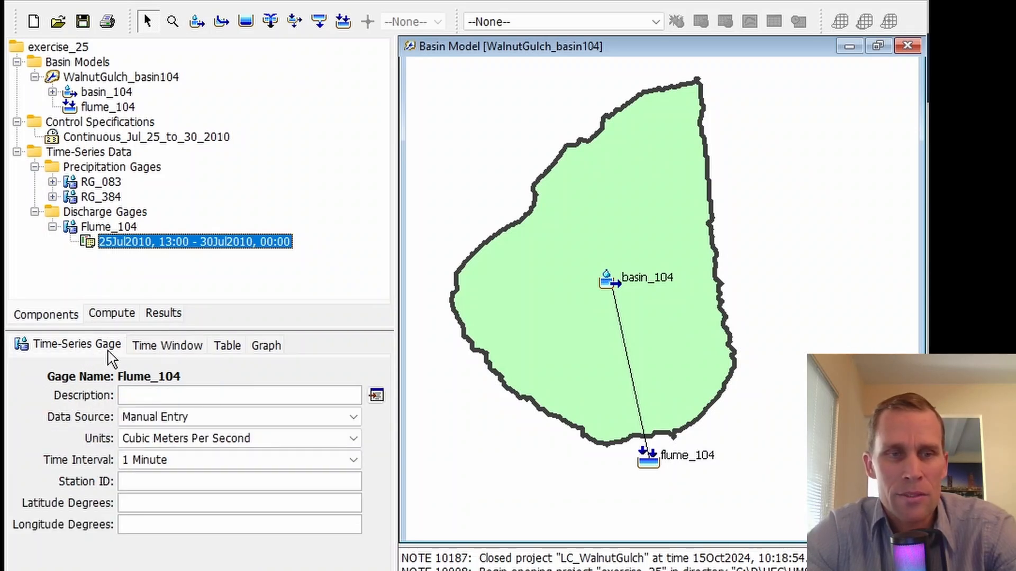
left_click(170, 346)
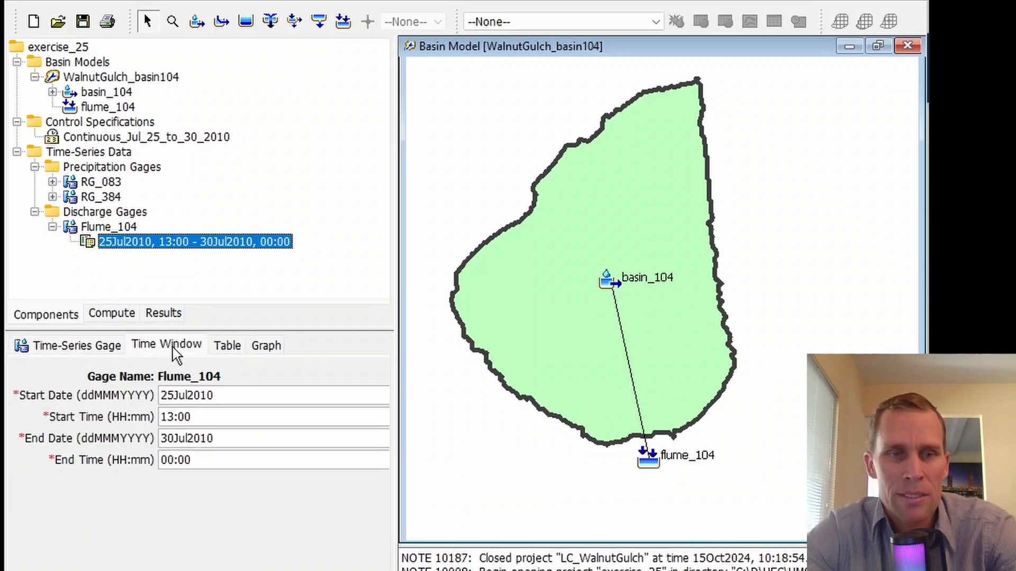
left_click(231, 356)
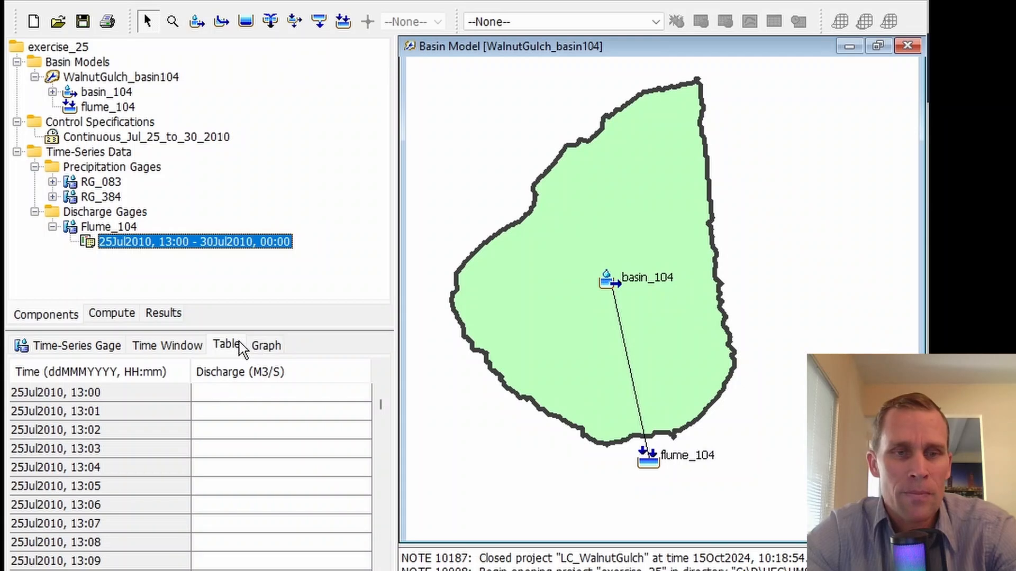
Switch to the Excel workbook and examine the date, Flume_104 discharge and RG_083 and RG_384 precipitation columns on Timeseries Data.
key("alt+Tab")
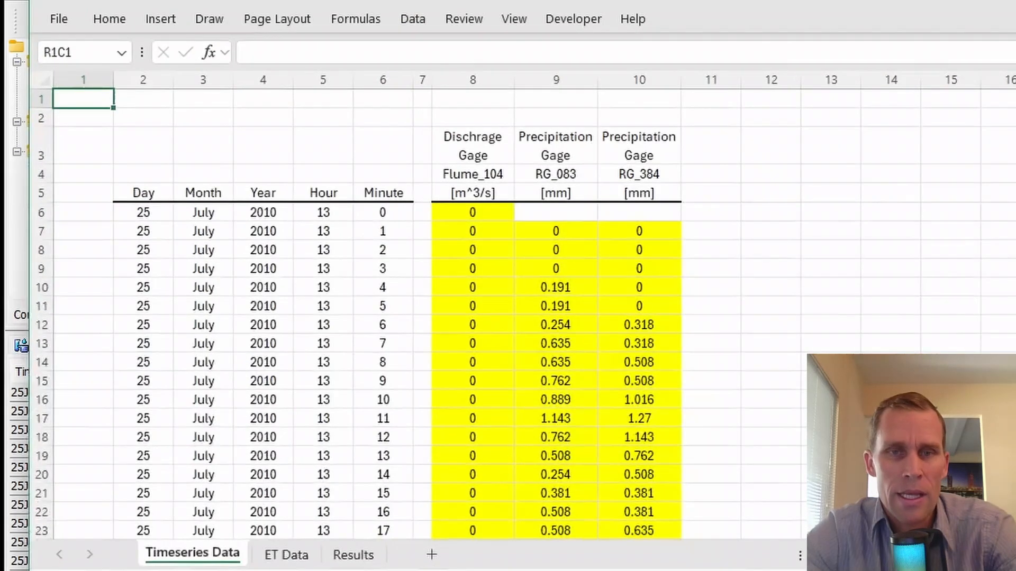
left_click(481, 217)
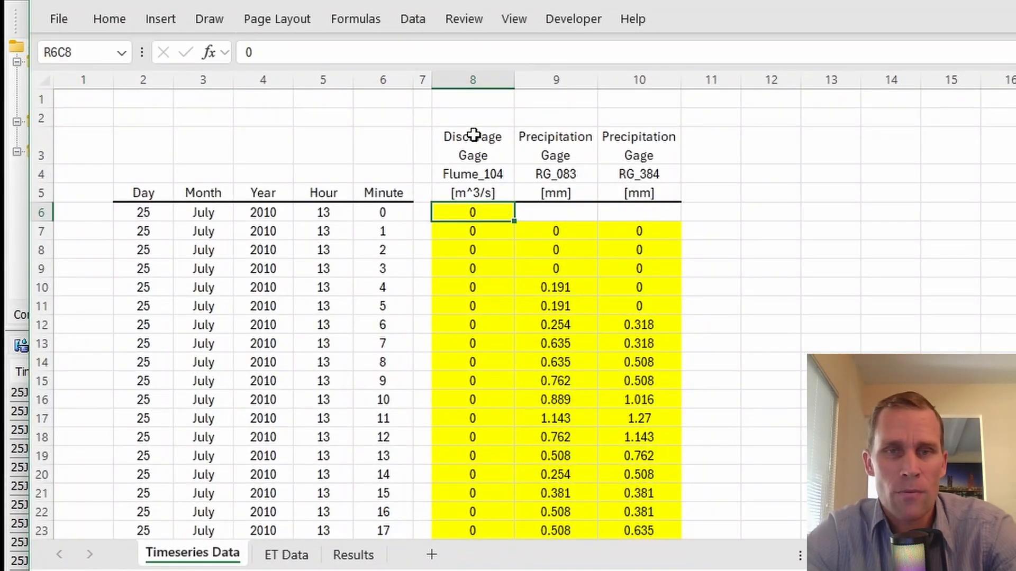
left_click_drag(471, 131, 473, 174)
left_click_drag(544, 132, 644, 150)
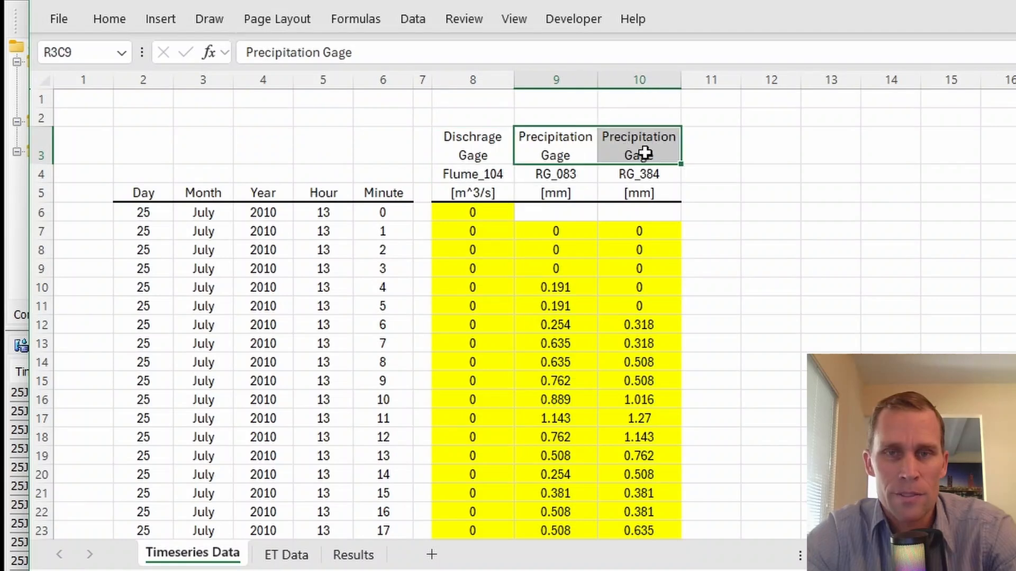
left_click(475, 171)
left_click(470, 217)
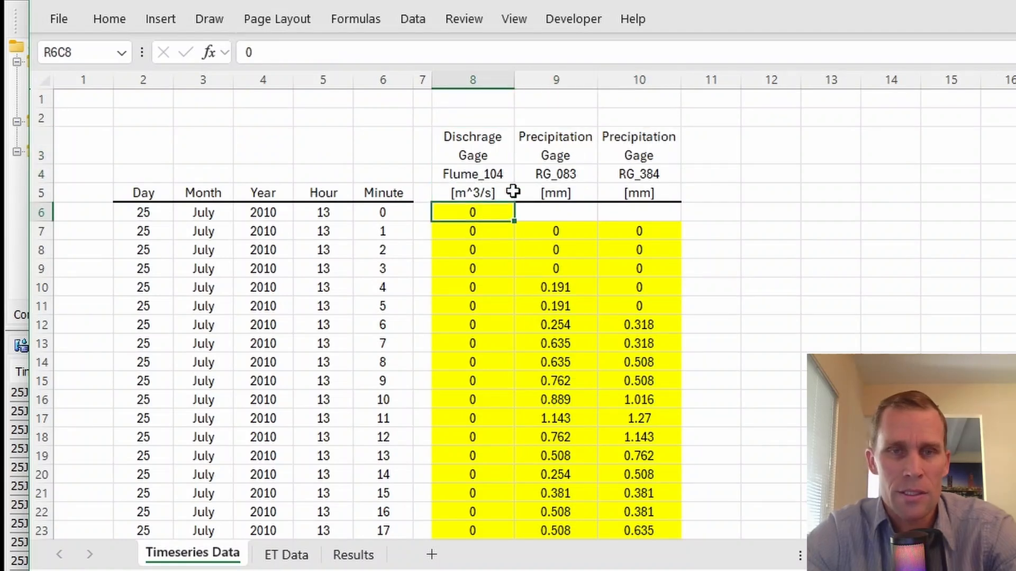
key("Down")
key("Down")
key("Down")
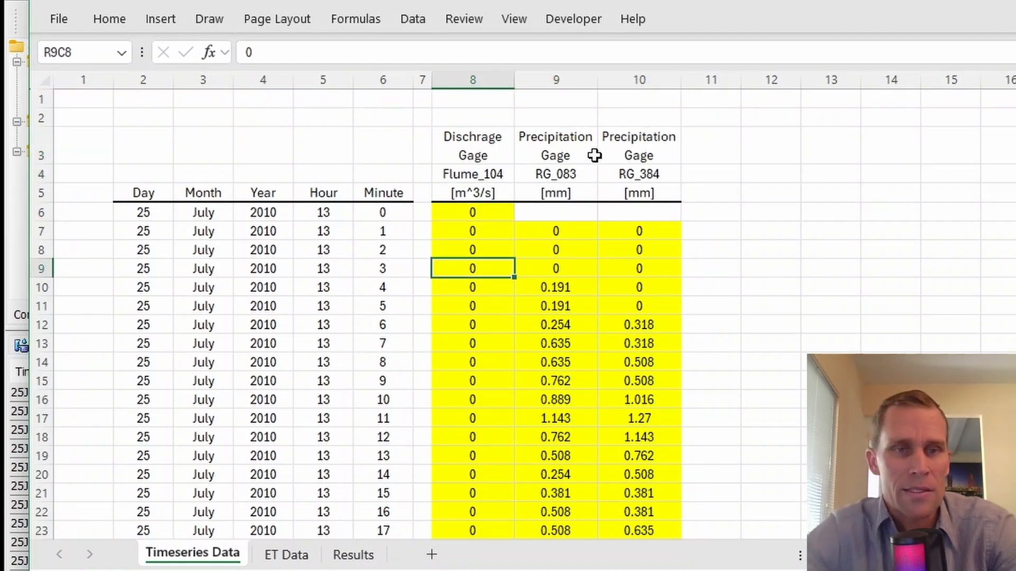
left_click_drag(127, 212, 421, 212)
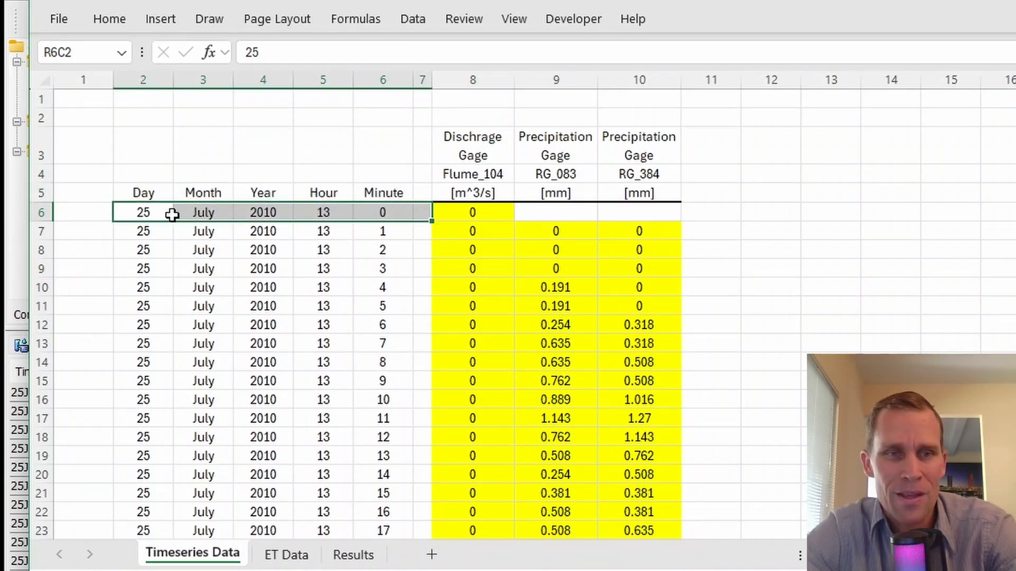
left_click_drag(165, 213, 232, 213)
left_click(268, 211)
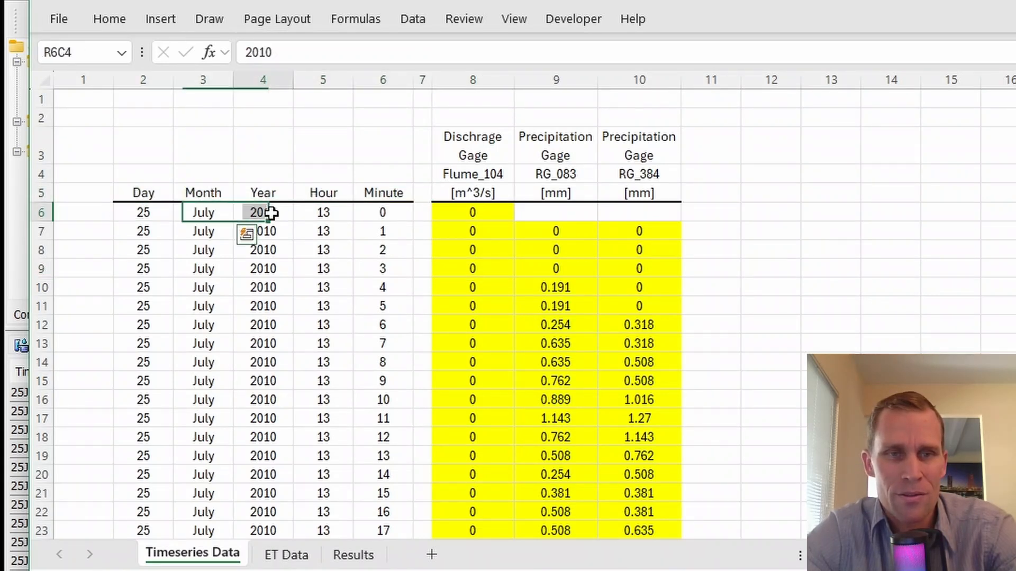
Copy all Flume_104 discharge values from row 6 down to the last row of the Timeseries Data sheet.
left_click(472, 213)
key("ctrl+shift+Down")
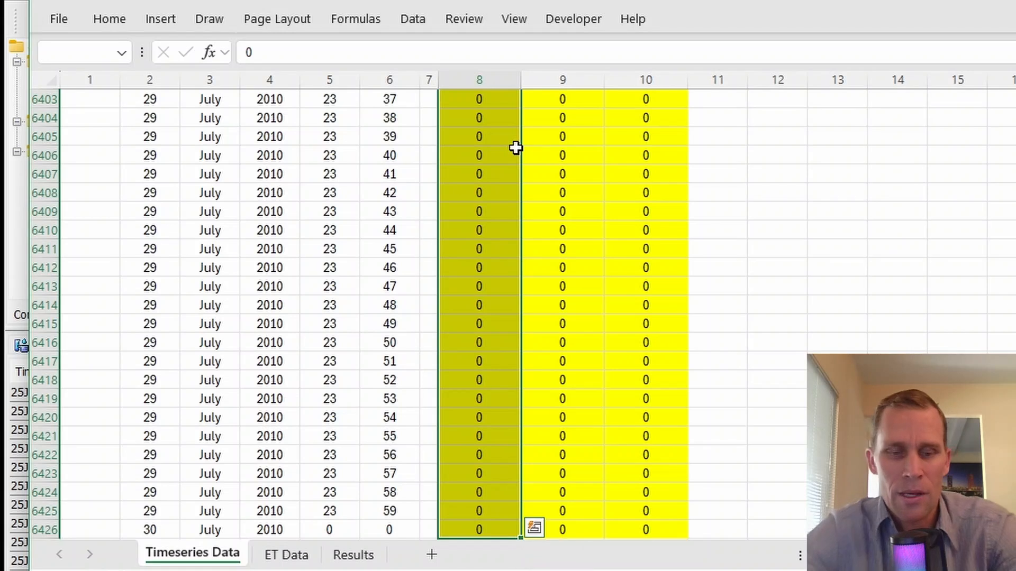
key("ctrl+c")
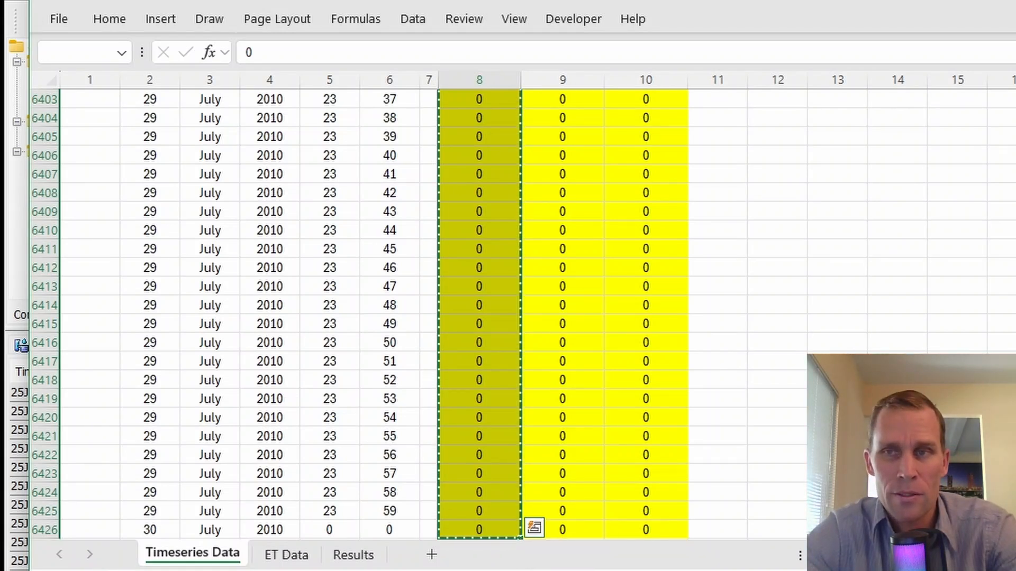
Switch back to HEC-HMS and paste the copied discharges into the Flume_104 table starting at 25Jul2010, 13:00.
key("alt+Tab")
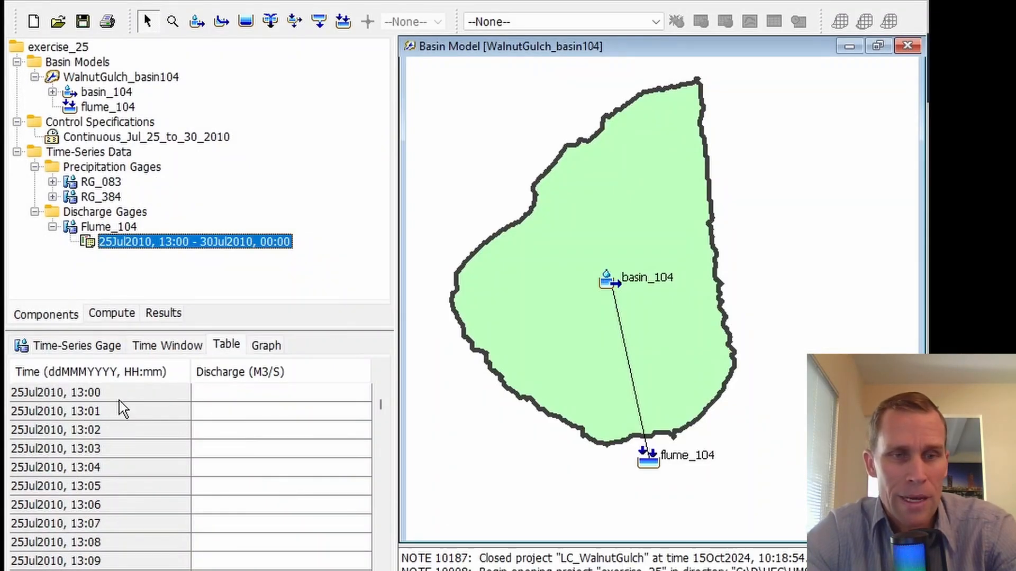
left_click(223, 395)
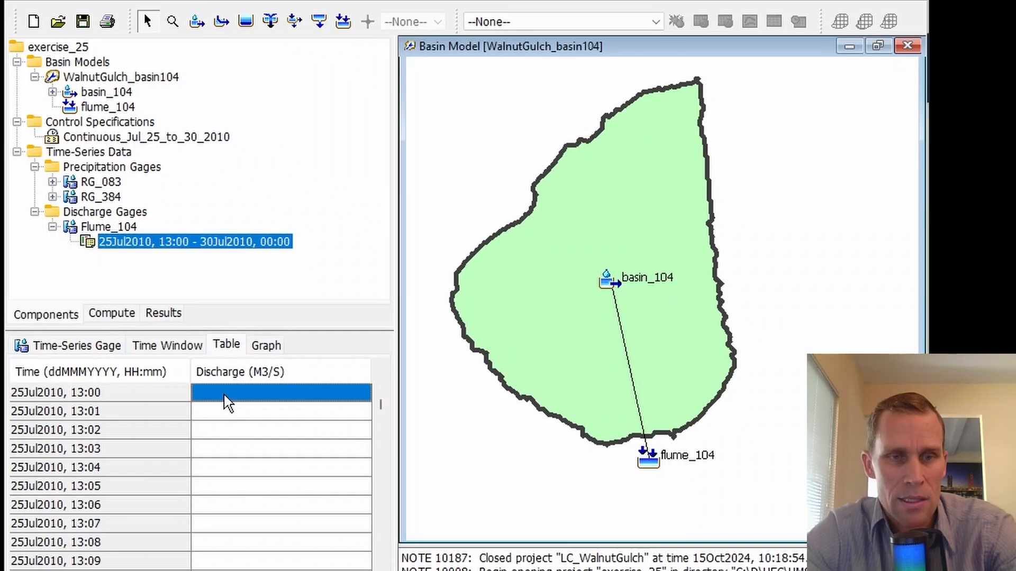
right_click(226, 396)
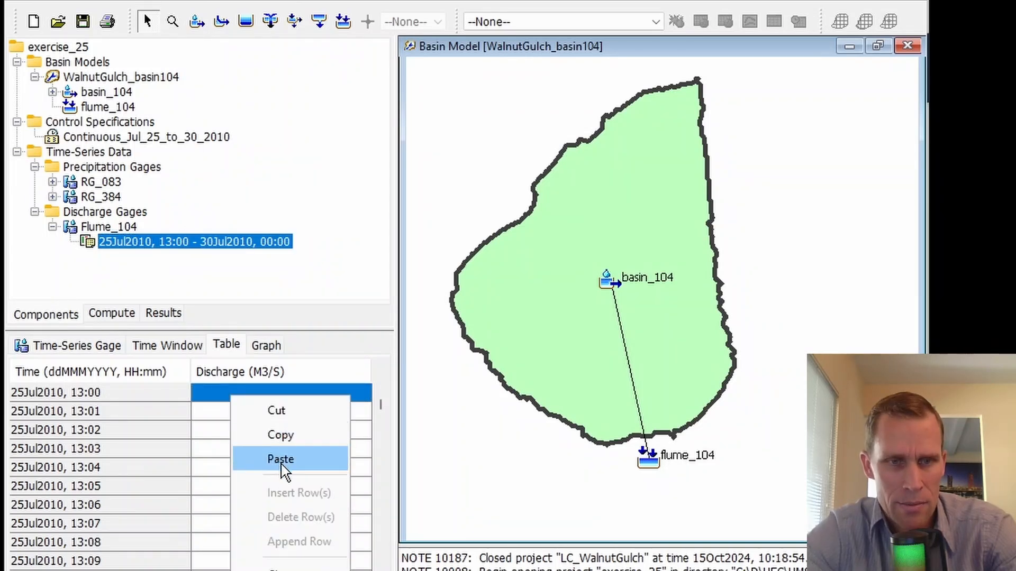
left_click(279, 461)
scroll(297, 474, "down", 6)
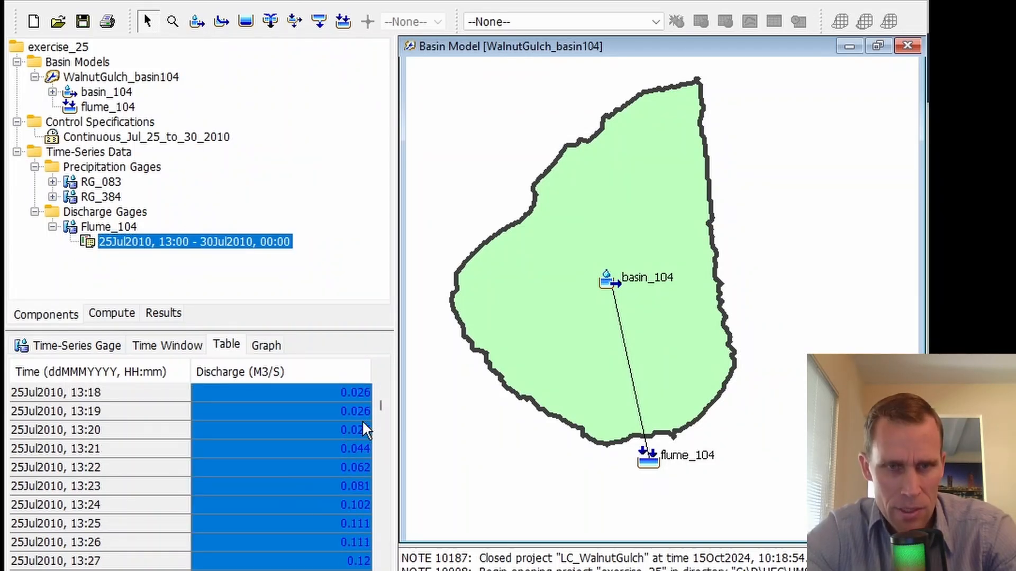
Save the project and display the graph of the Flume_104 discharge data.
left_click(82, 22)
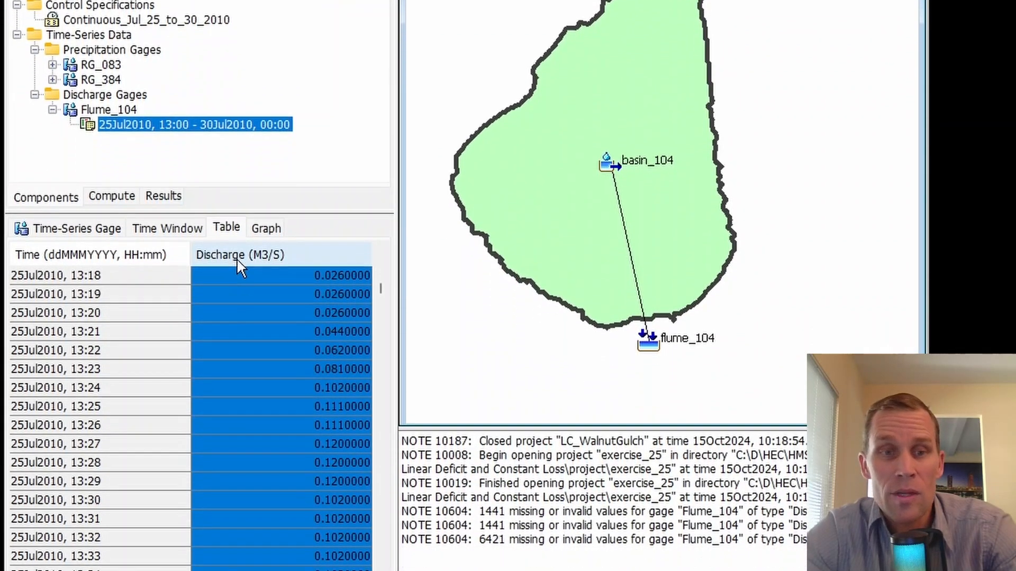
left_click(266, 213)
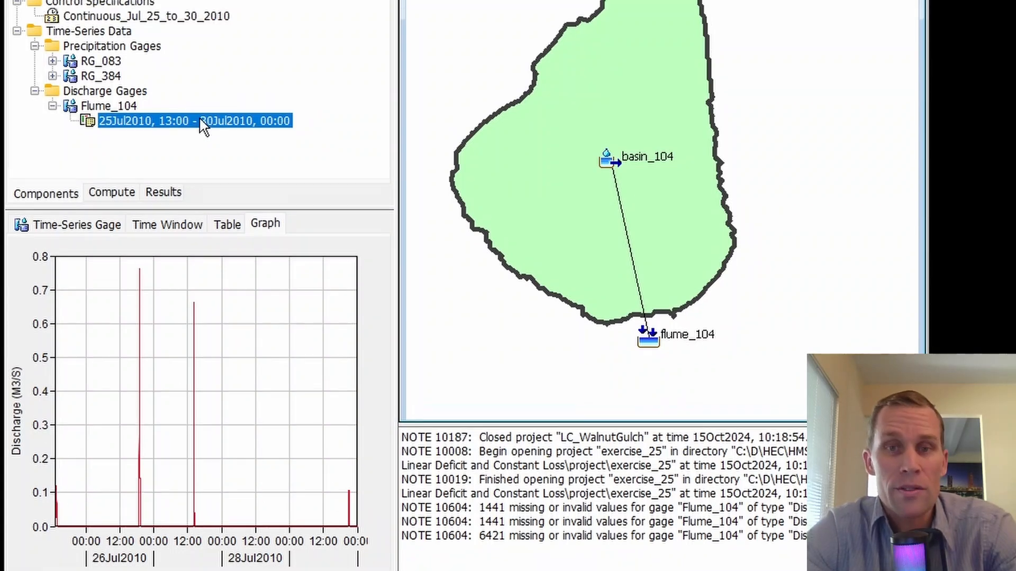
Expand precipitation gages RG_083 and RG_384 and inspect RG_083's default time window.
left_click(96, 150)
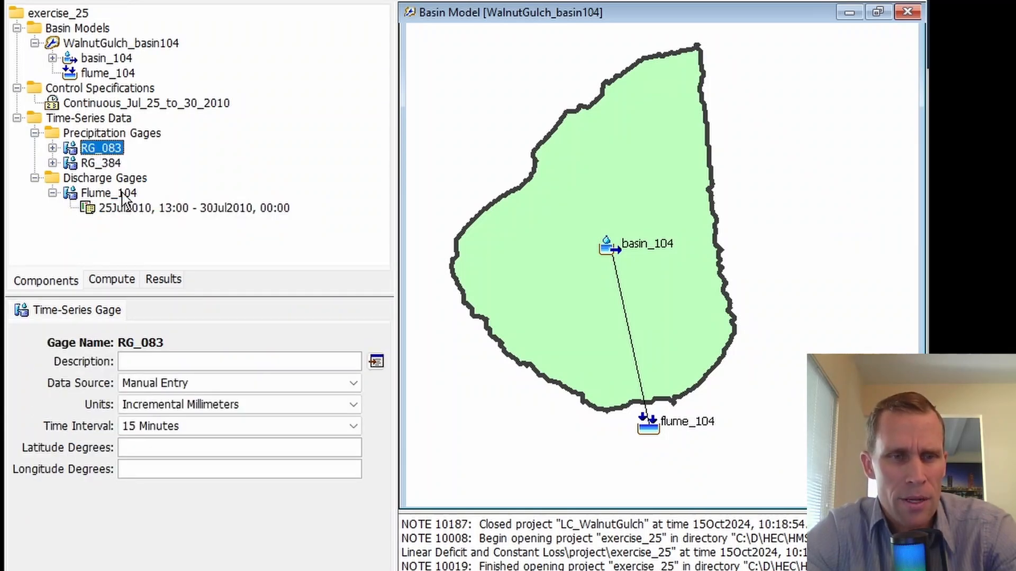
left_click(53, 148)
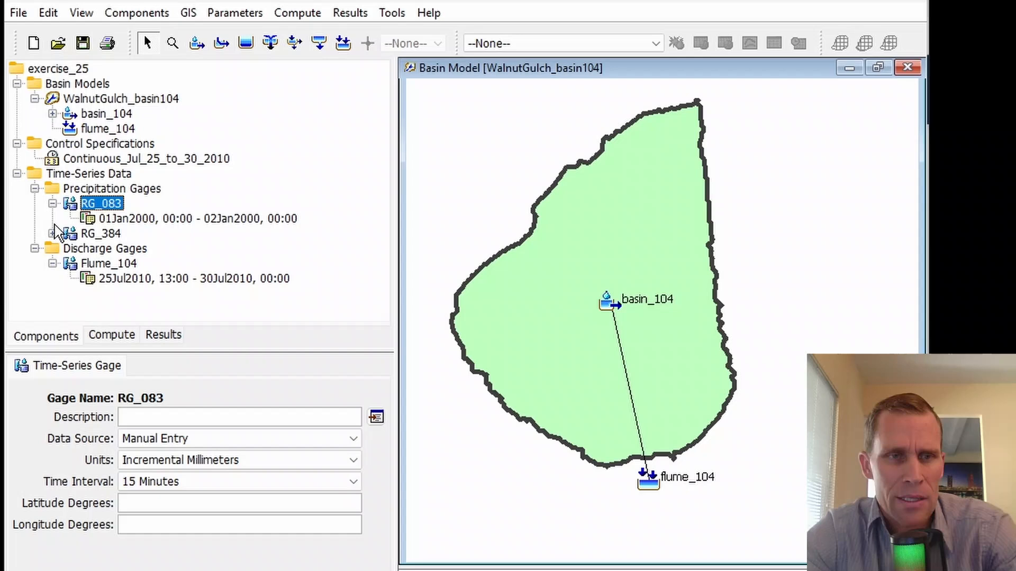
left_click(53, 233)
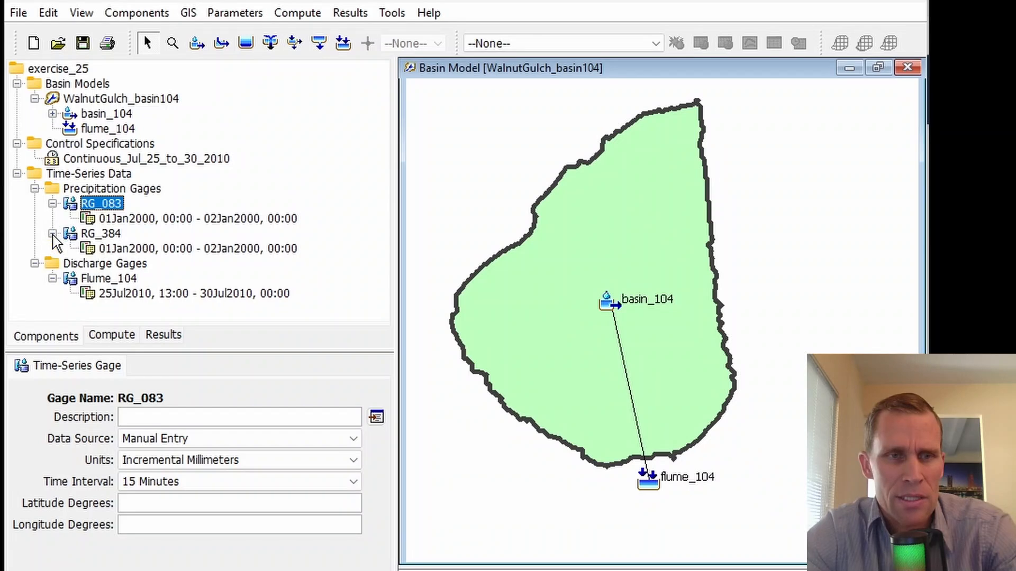
left_click(144, 218)
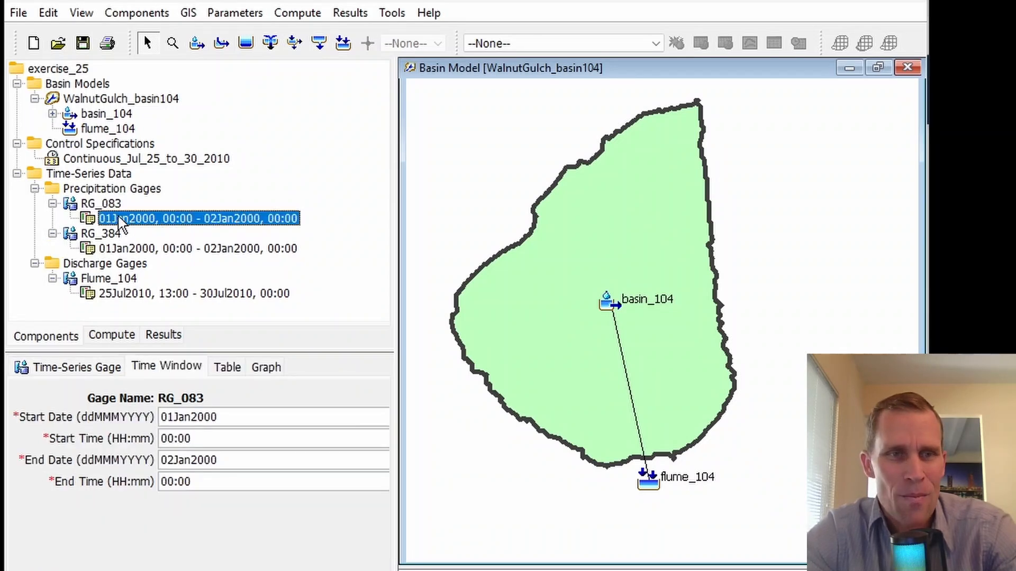
Add a time window to precipitation gage RG_083 based on the Continuous_Jul_25_to_30_2010 control specification.
right_click(103, 204)
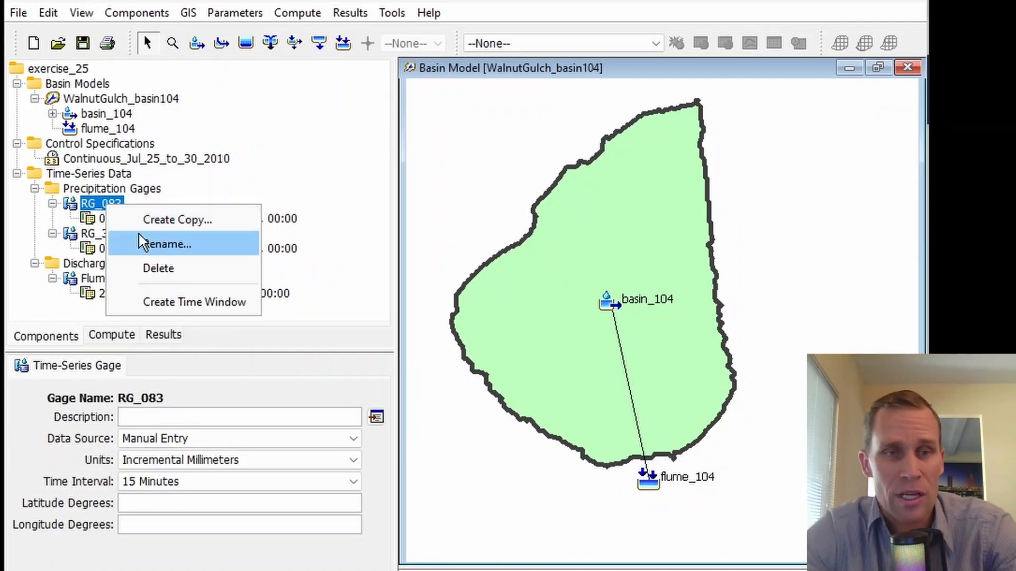
left_click(168, 303)
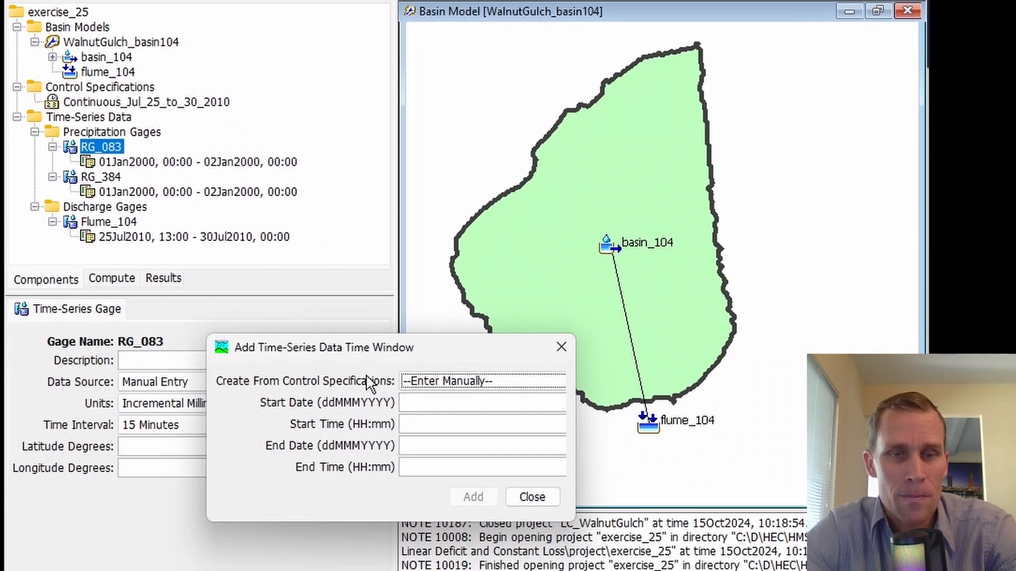
left_click(423, 439)
left_click(435, 413)
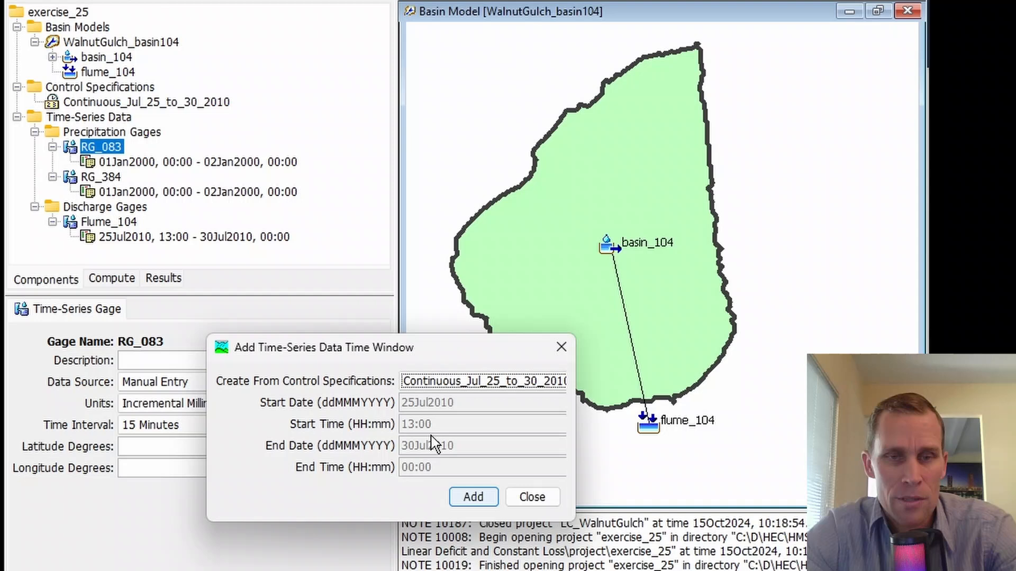
left_click(471, 497)
left_click(545, 498)
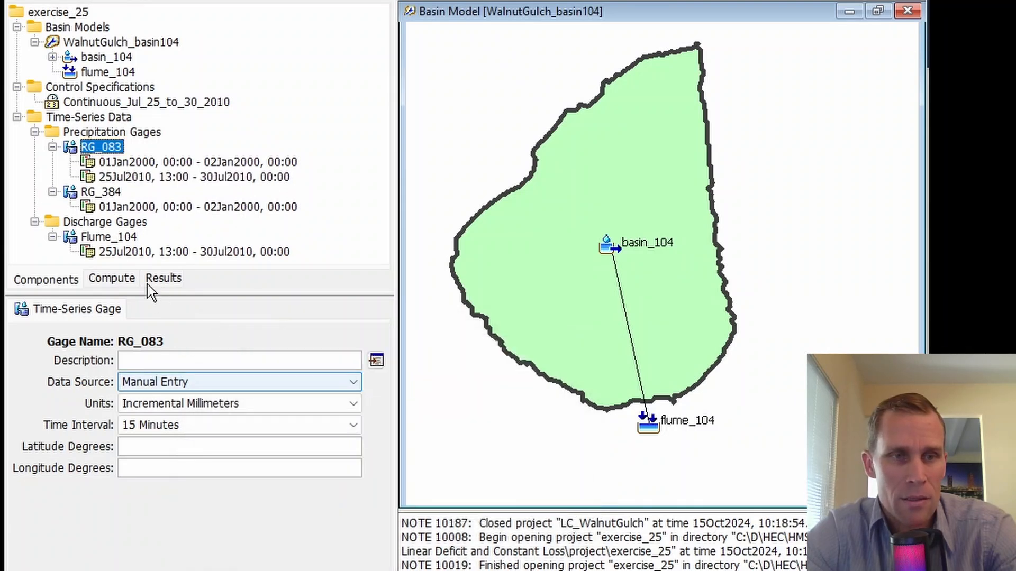
Add a time window to precipitation gage RG_384 based on the Continuous_Jul_25_to_30_2010 control specification.
left_click(100, 193)
right_click(99, 196)
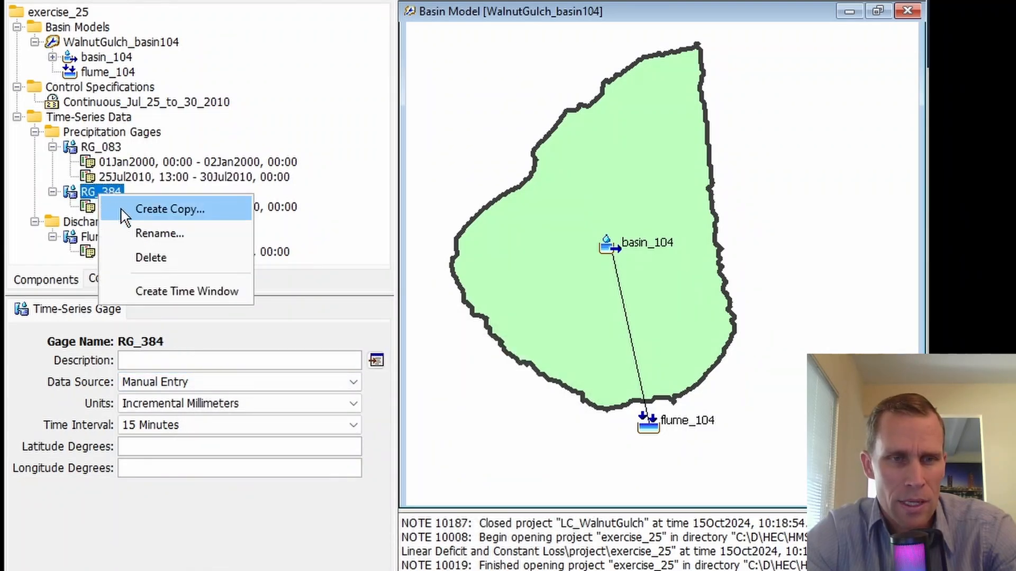
left_click(151, 292)
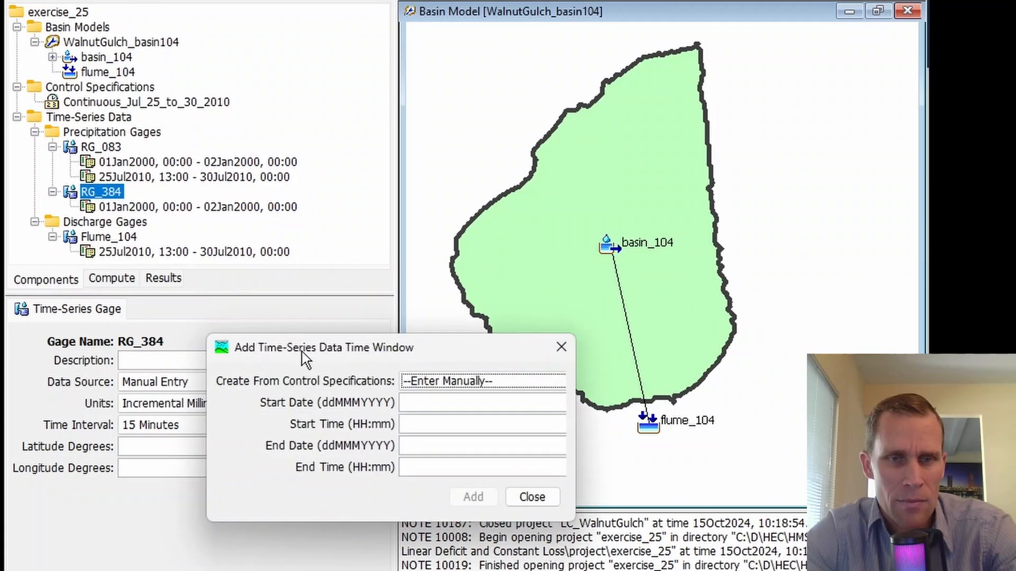
left_click(413, 382)
left_click(423, 413)
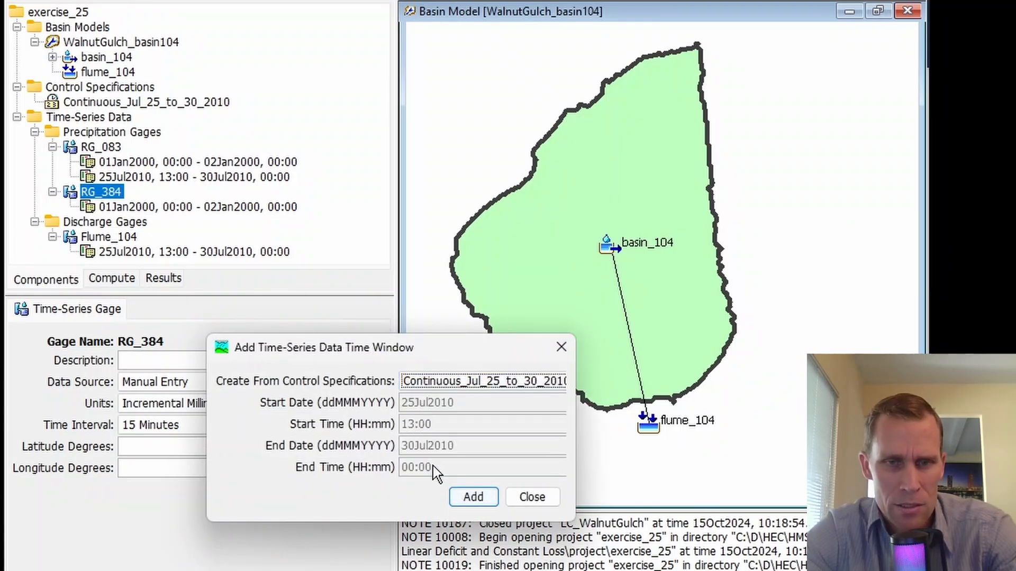
left_click(469, 495)
left_click(529, 497)
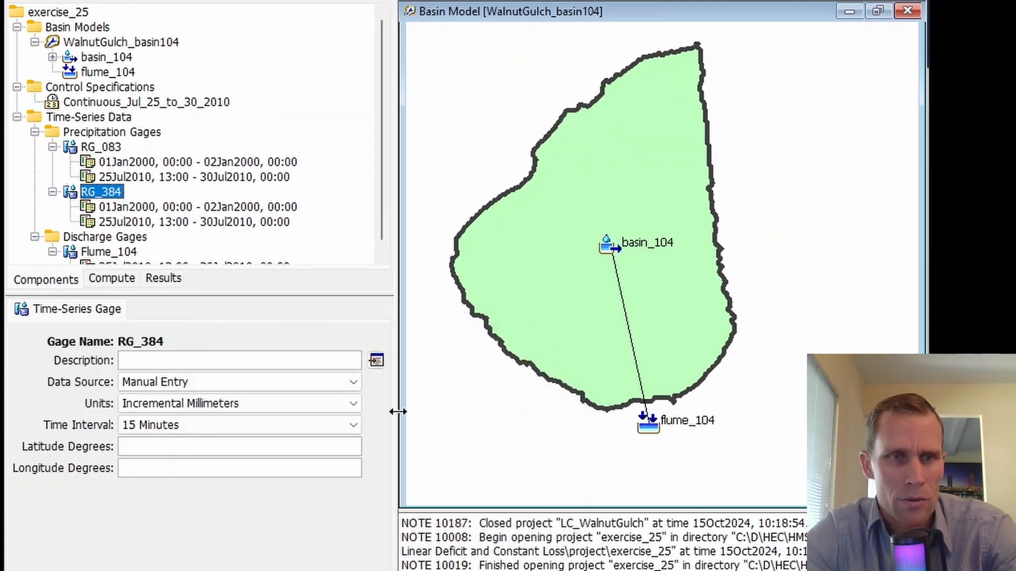
Delete the default 01Jan2000 to 02Jan2000 time window from both precipitation gages, RG_083 and RG_384.
left_click(148, 164)
right_click(149, 165)
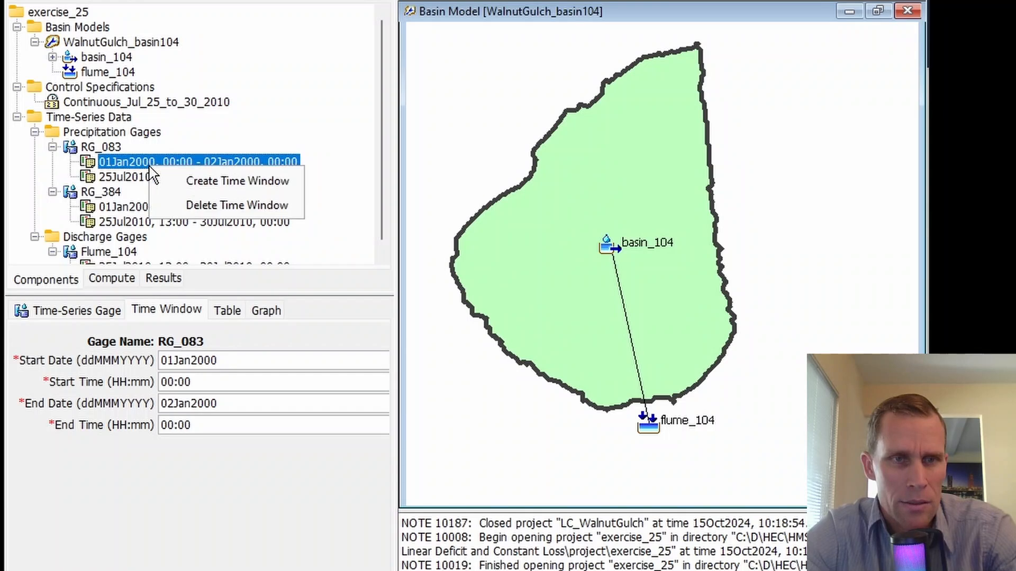
left_click(197, 207)
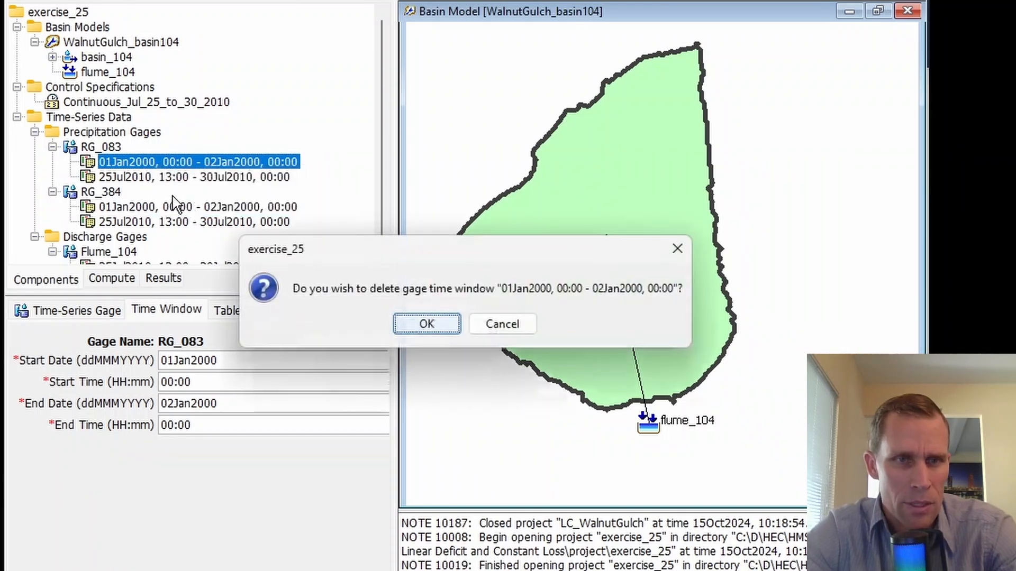
left_click(411, 329)
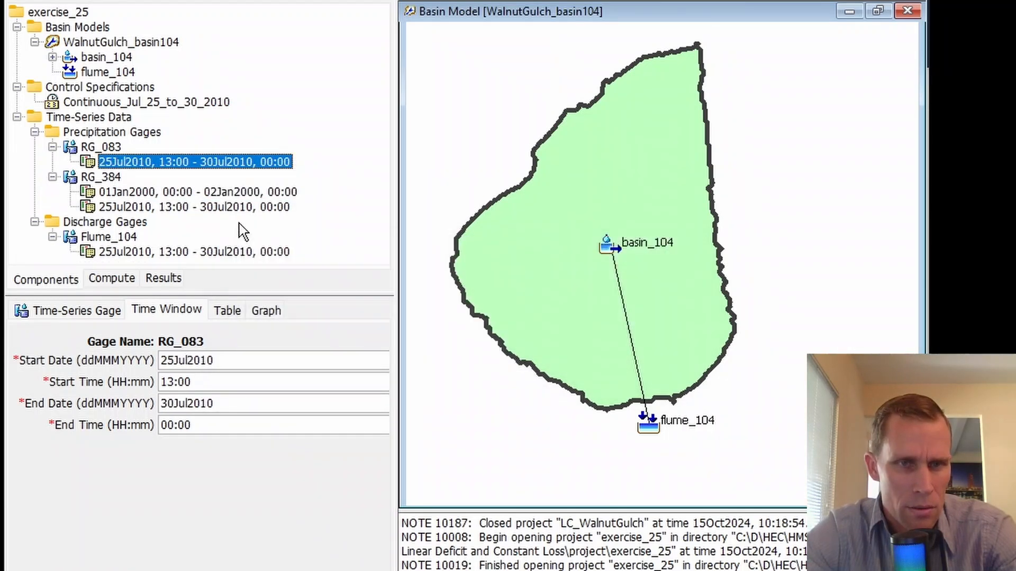
left_click(228, 193)
right_click(231, 196)
left_click(268, 231)
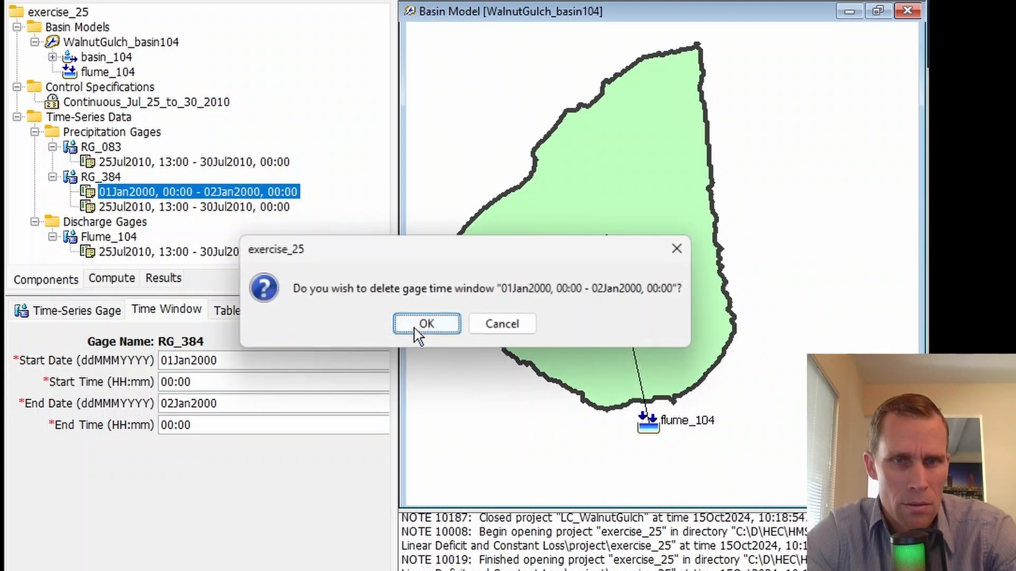
left_click(444, 325)
Set the time interval of precipitation gage RG_083 to 1 Minute and save the project.
left_click(125, 162)
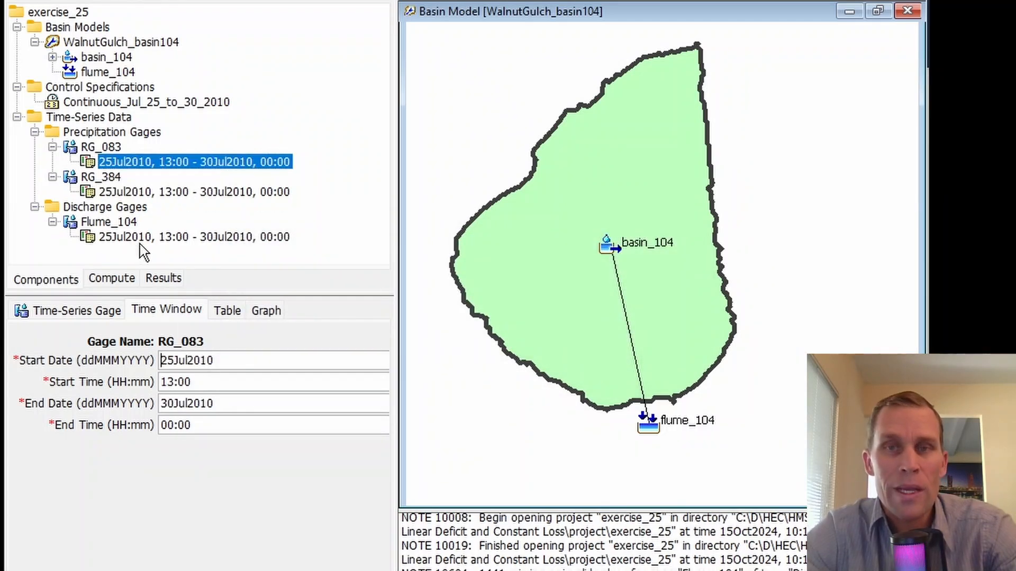
left_click(93, 314)
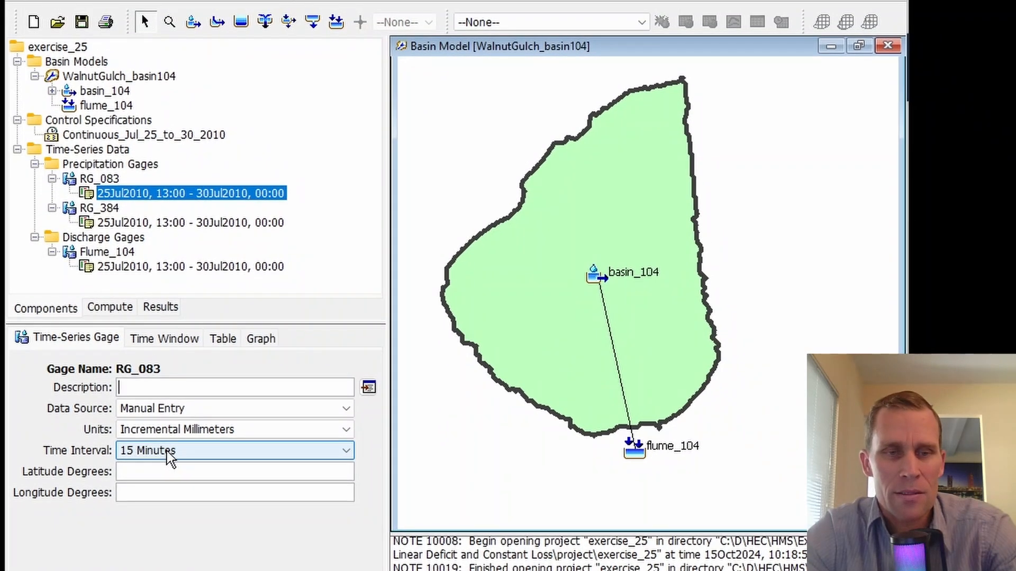
left_click(169, 458)
scroll(167, 484, "up", 3)
left_click(157, 467)
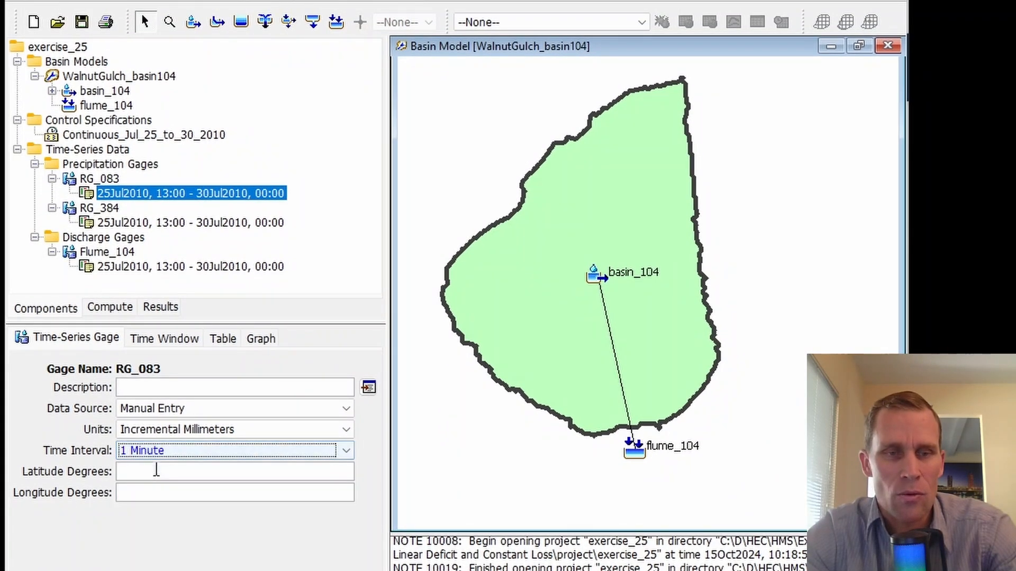
left_click(81, 25)
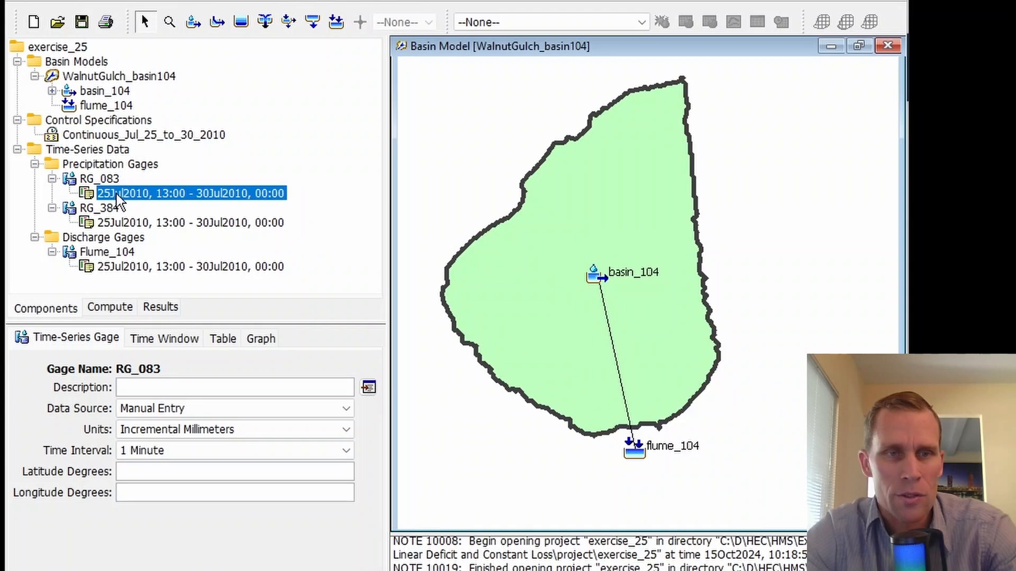
Set the time interval of precipitation gage RG_384 to 1 Minute and save the project.
left_click(126, 223)
left_click(157, 452)
scroll(154, 492, "up", 3)
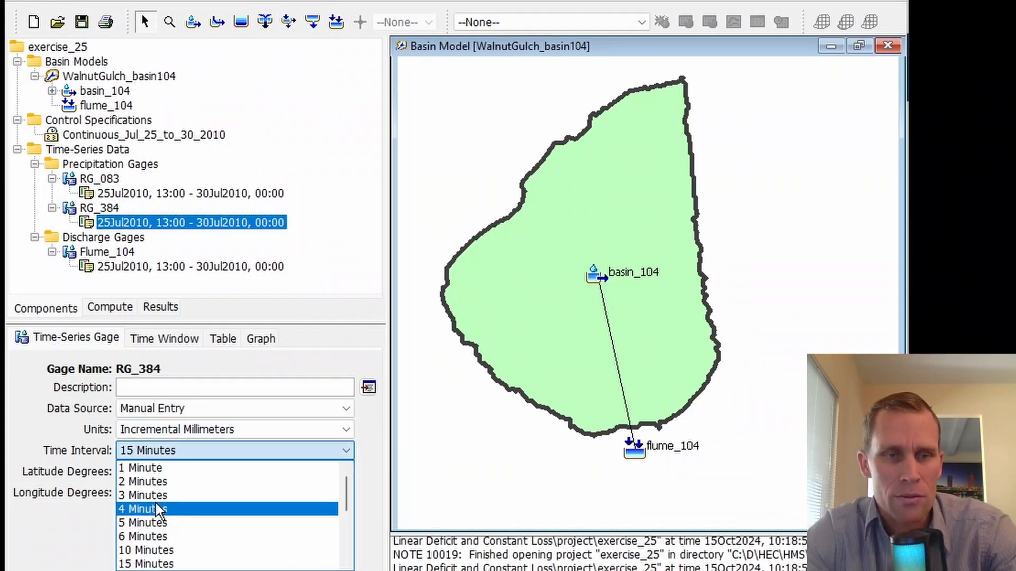
left_click(147, 468)
left_click(81, 21)
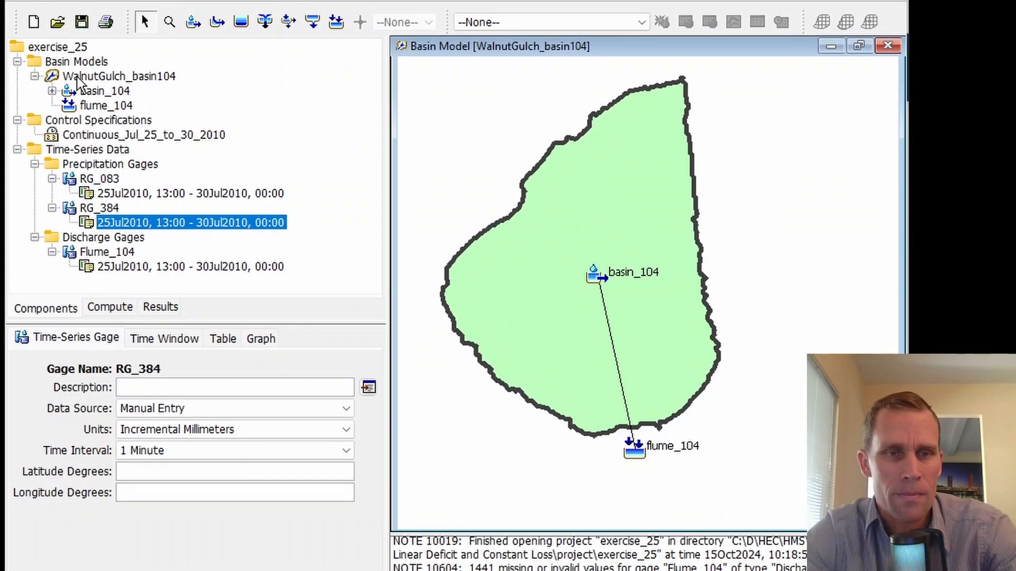
Open RG_083's data table, then switch to the Excel workbook and copy the entire RG_083 precipitation column from the Timeseries Data sheet.
left_click(127, 196)
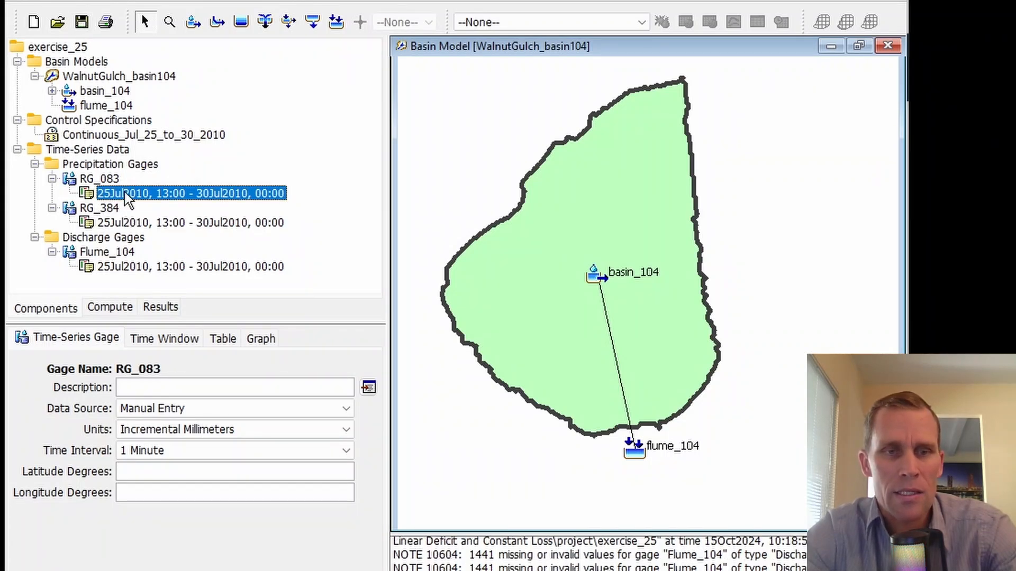
left_click(222, 338)
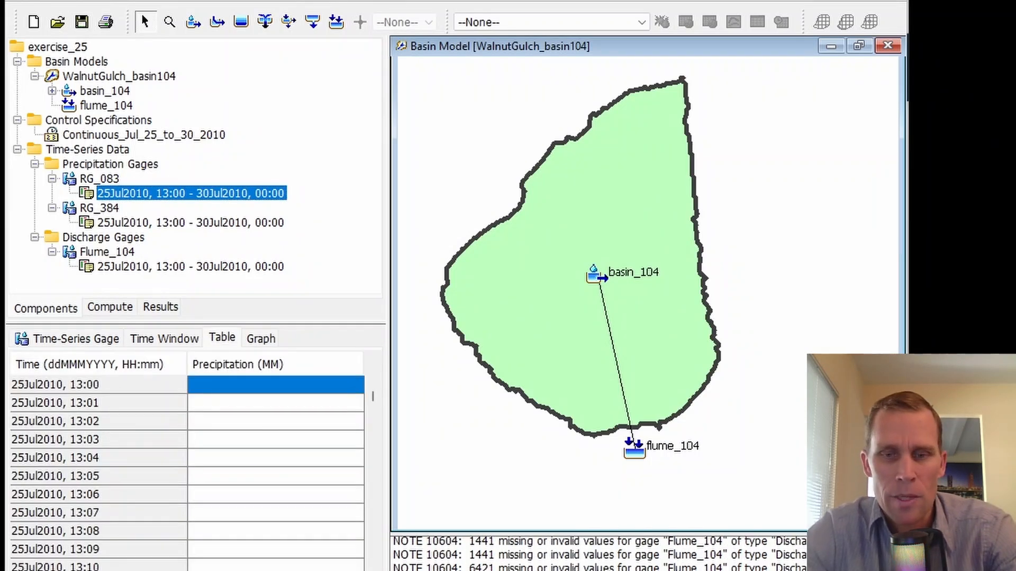
key("alt+Tab")
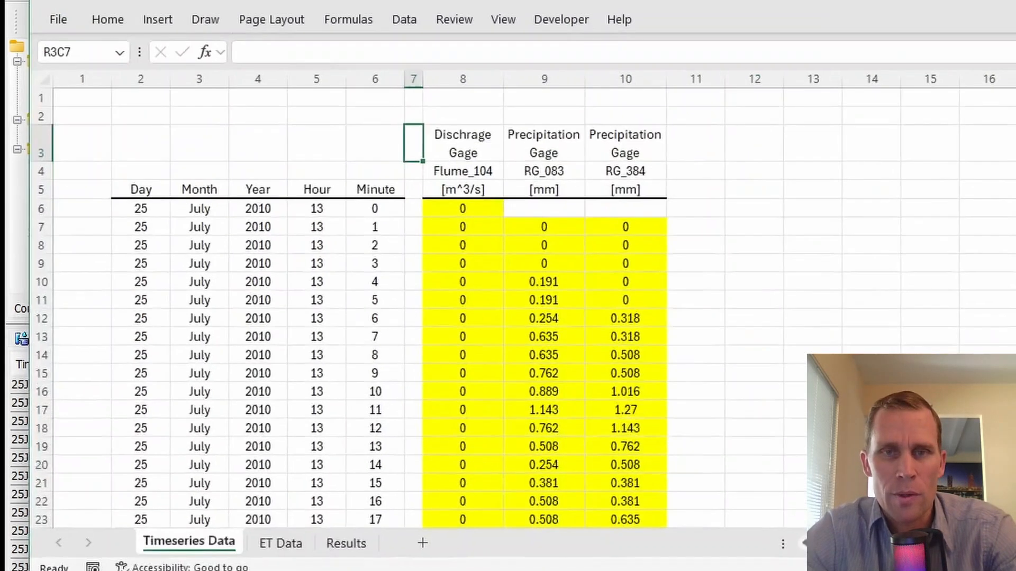
left_click(538, 223)
key("ctrl+shift+Down")
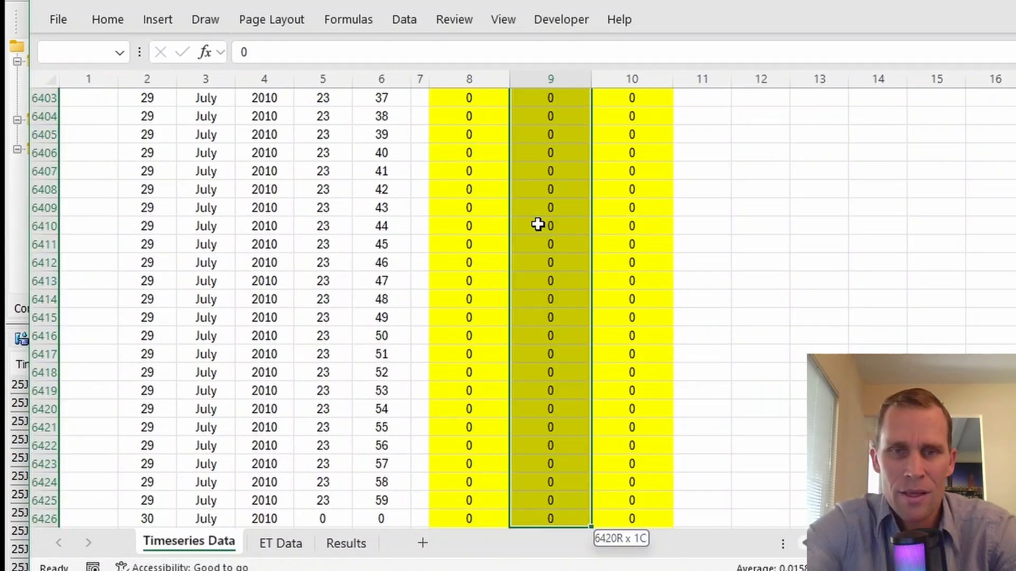
scroll(538, 224, "down", 1)
key("ctrl+c")
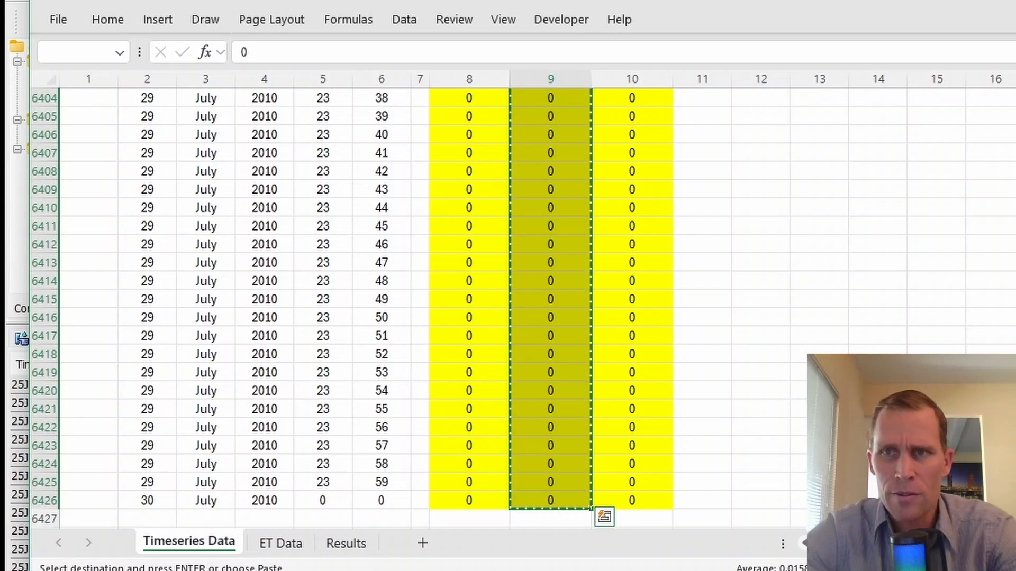
Switch back to HEC-HMS and paste the copied precipitation values into RG_083's table starting at 25Jul2010, 13:01.
key("alt+Tab")
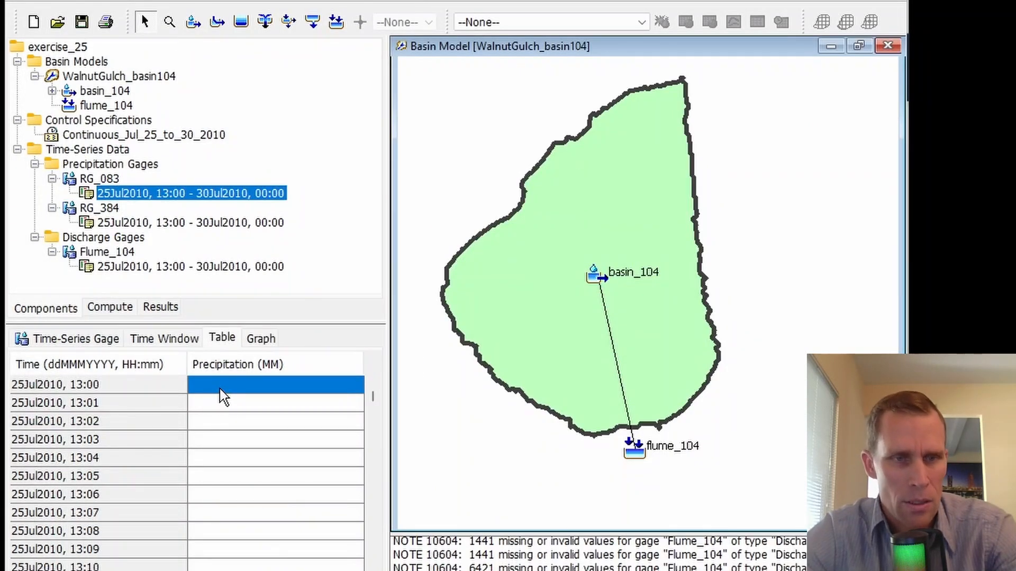
left_click(233, 401)
right_click(252, 408)
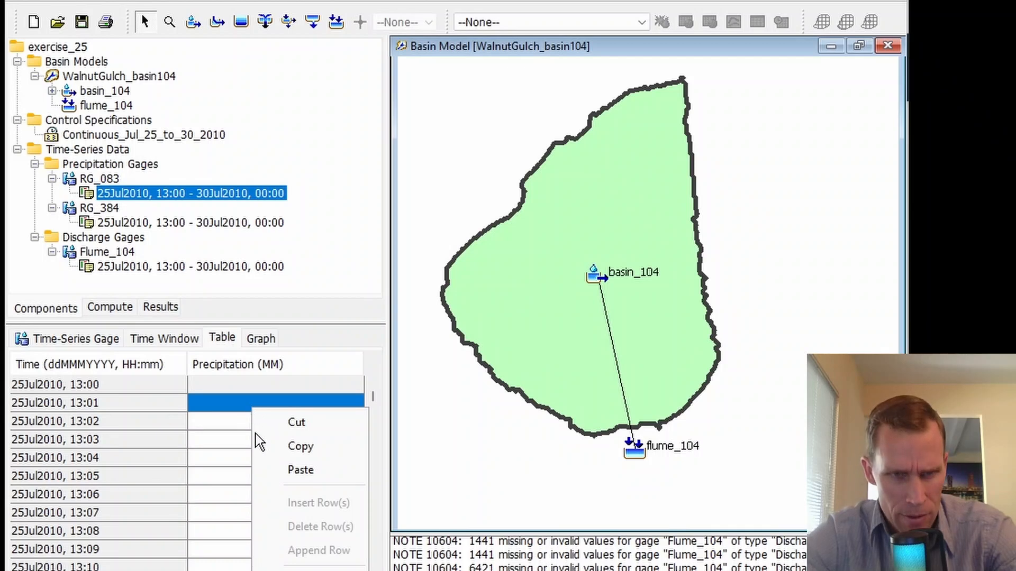
left_click(290, 467)
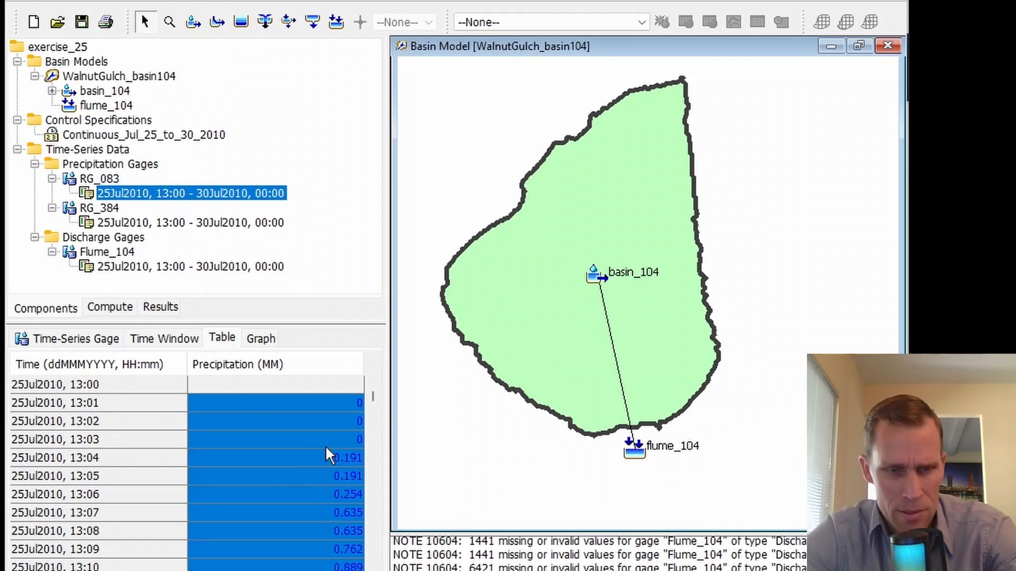
Check the pasted RG_083 precipitation values through the end of the gage's table.
left_click_drag(373, 396, 397, 564)
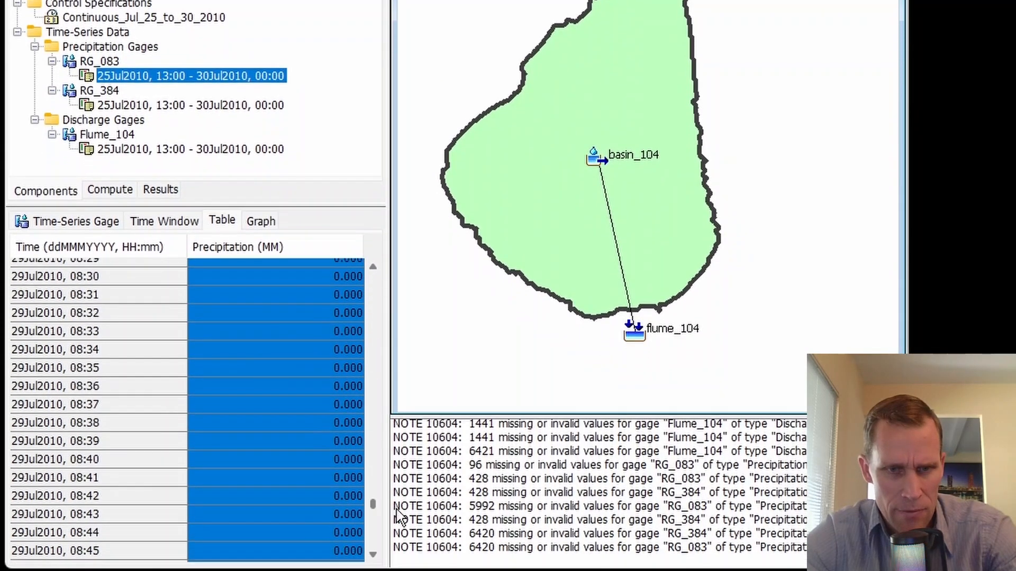
left_click(312, 553)
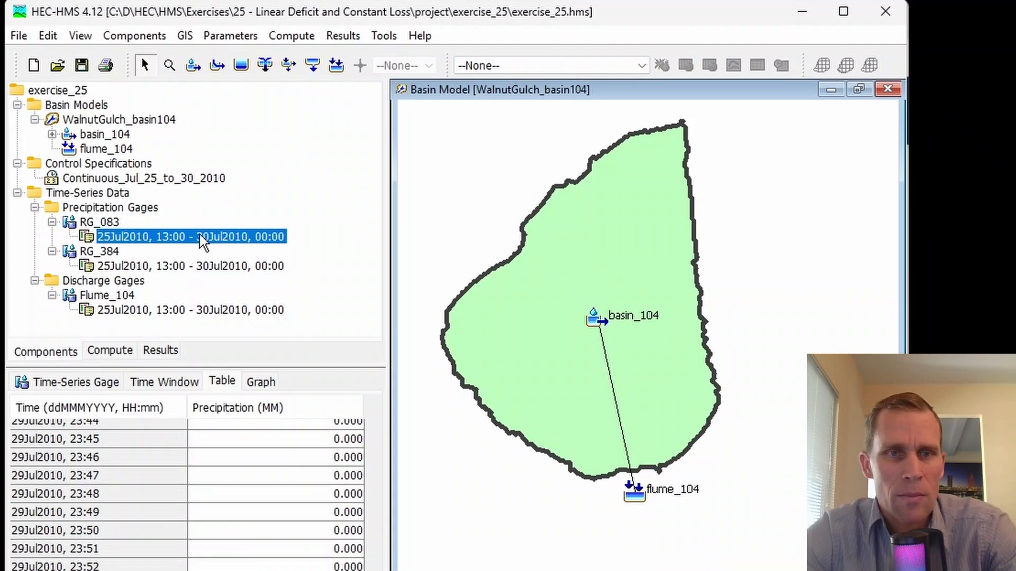
Open gage RG_384's precipitation table, and copy column 10 from row 7 through row 6426 of data.xlsx in Excel.
left_click(217, 105)
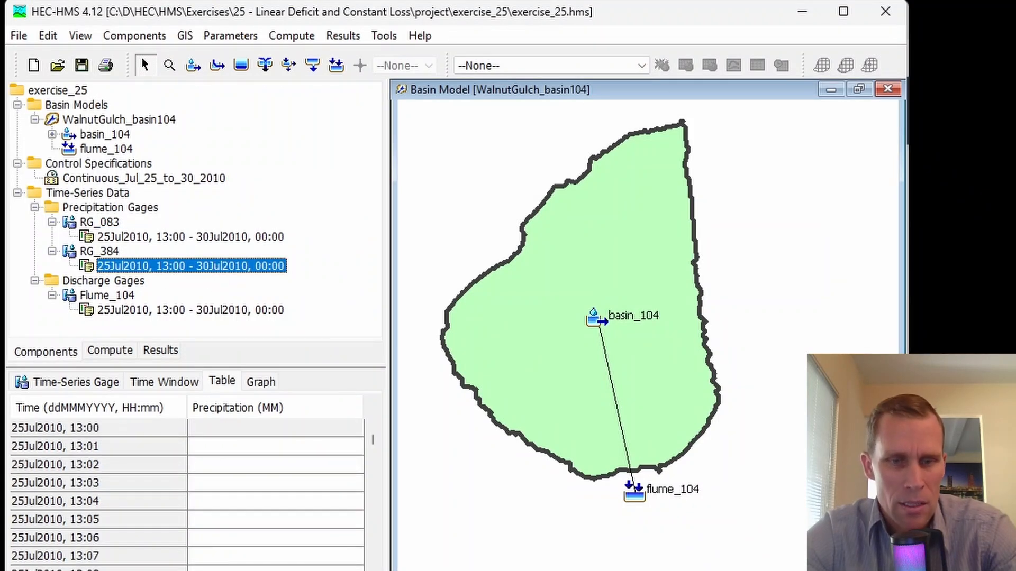
key("alt+Tab")
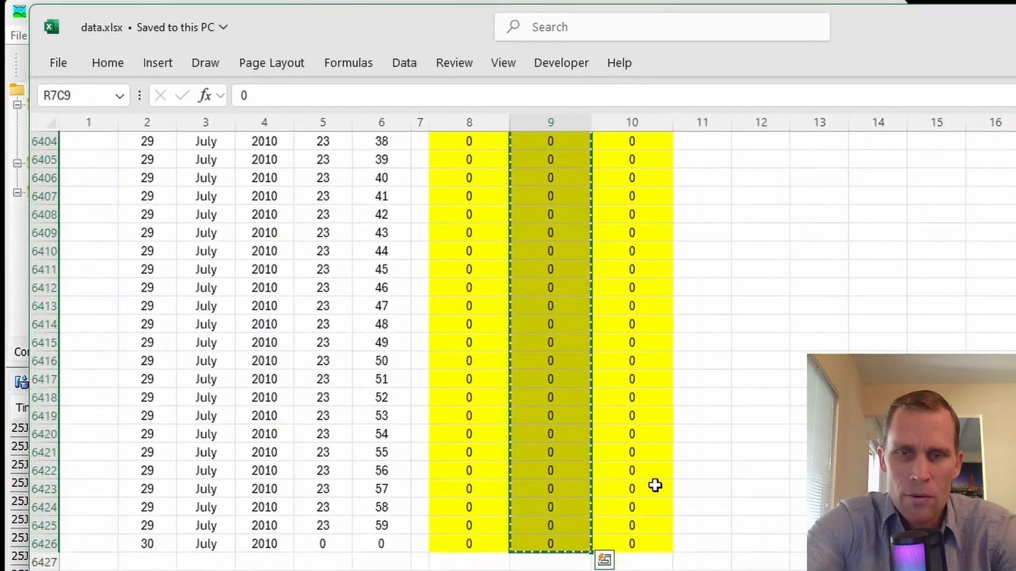
key("ctrl+Up")
key("ctrl+Up")
key("ctrl+Up")
key("Right")
key("Down")
key("Down")
key("Down")
key("Down")
key("Down")
key("ctrl+shift+Down")
key("ctrl+shift+Down")
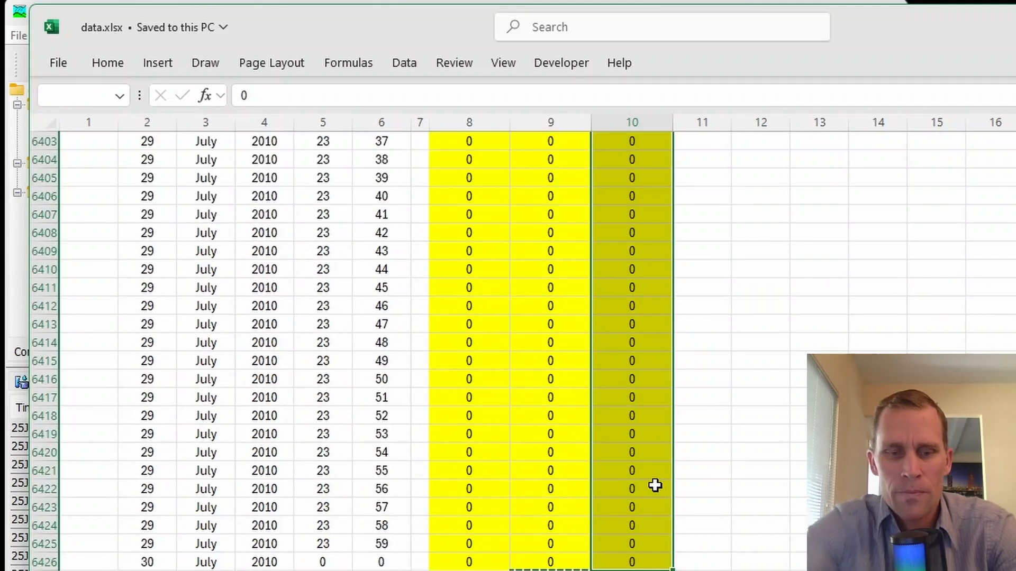
key("ctrl+c")
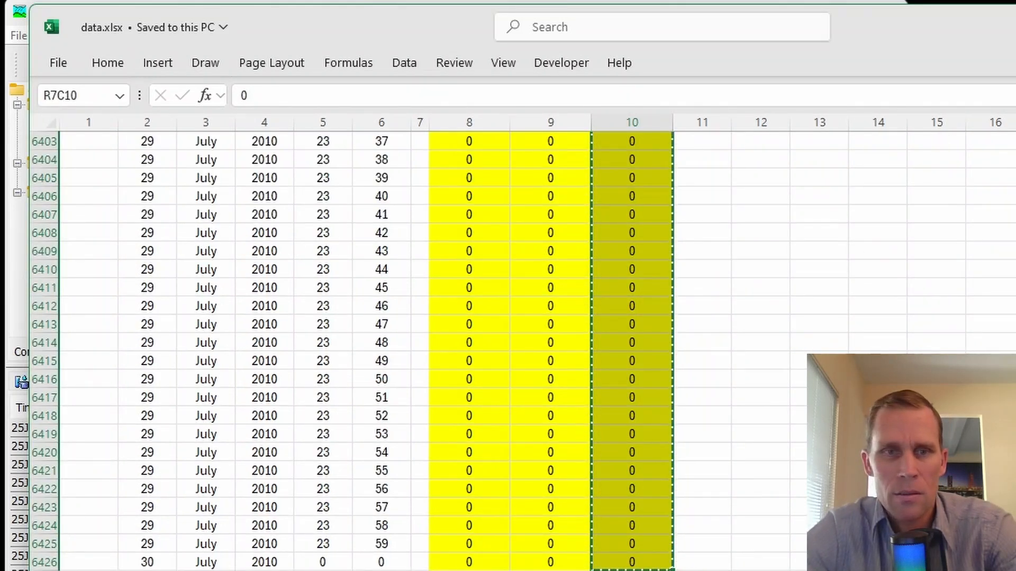
Paste the copied precipitation values into RG_384's table in HEC-HMS, starting at 25Jul2010, 13:01, and save the project.
key("super+Down")
left_click(273, 456)
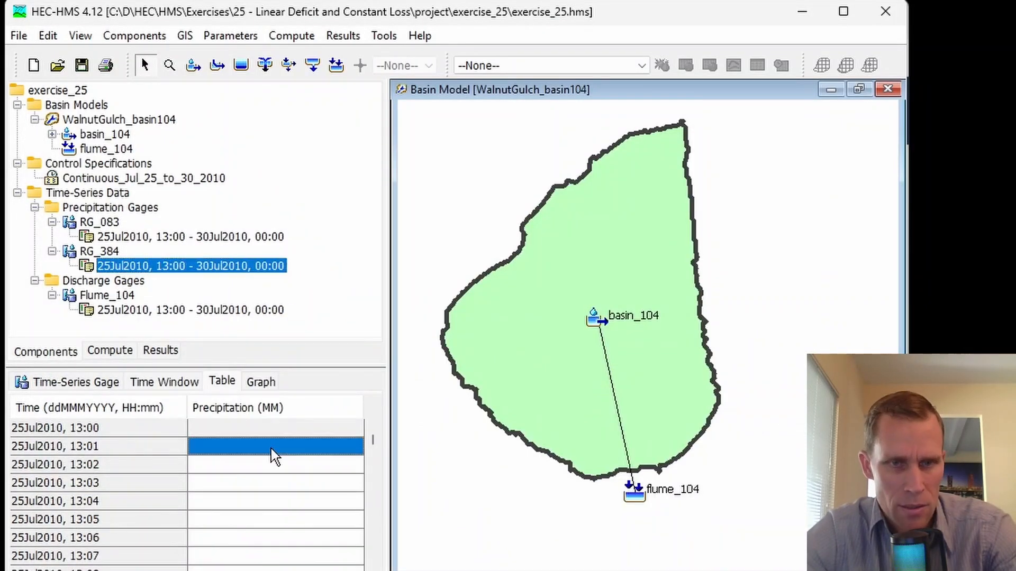
right_click(272, 456)
left_click(319, 511)
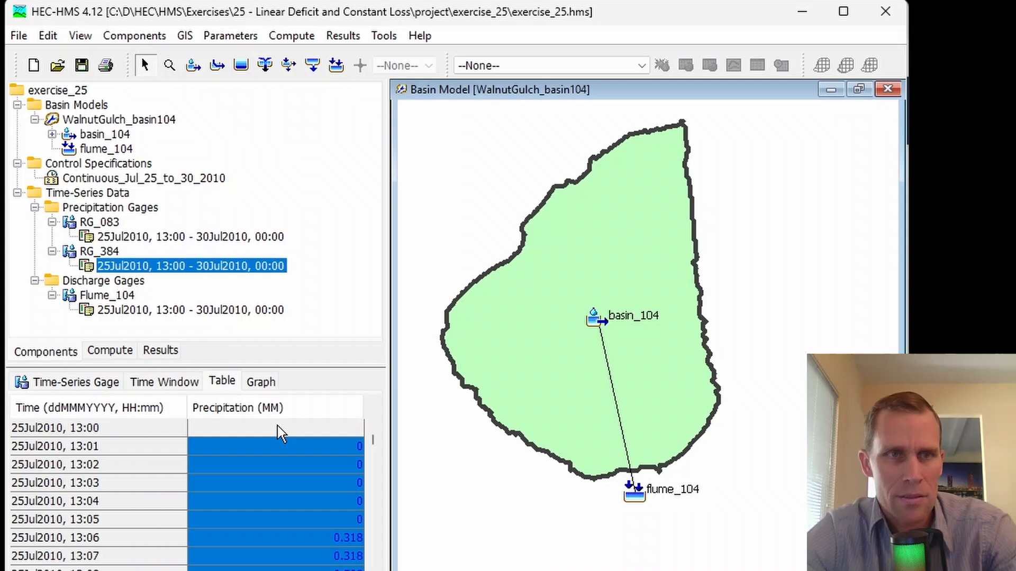
left_click(81, 65)
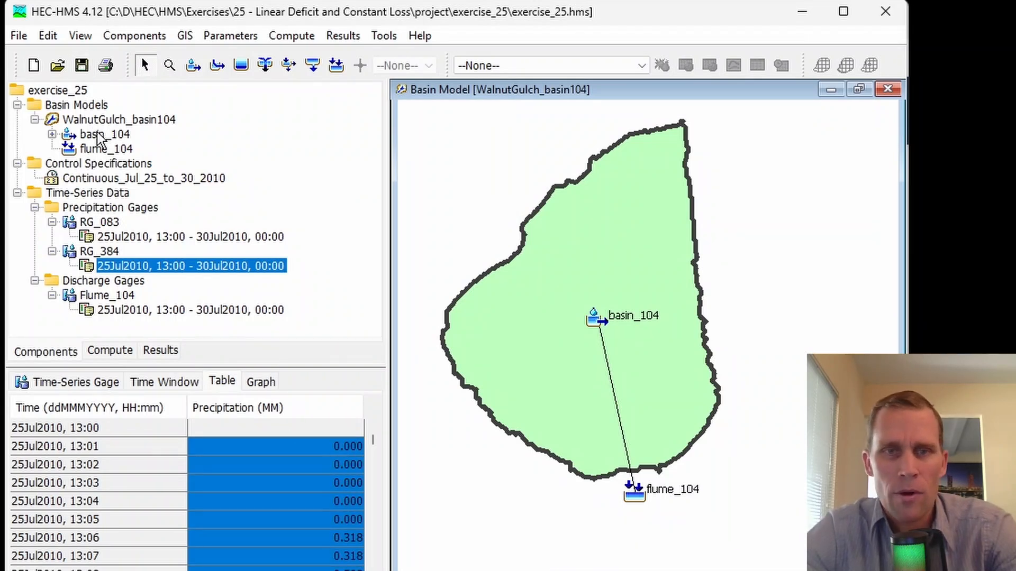
Set the observed flow of the flume_104 sink to the Flume_104 discharge gage.
left_click(634, 495)
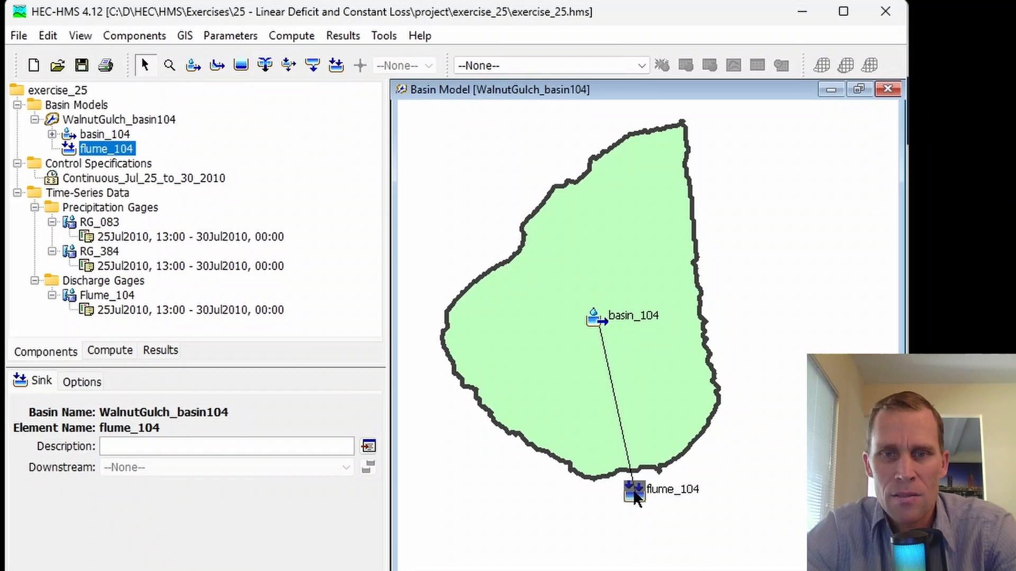
left_click(82, 382)
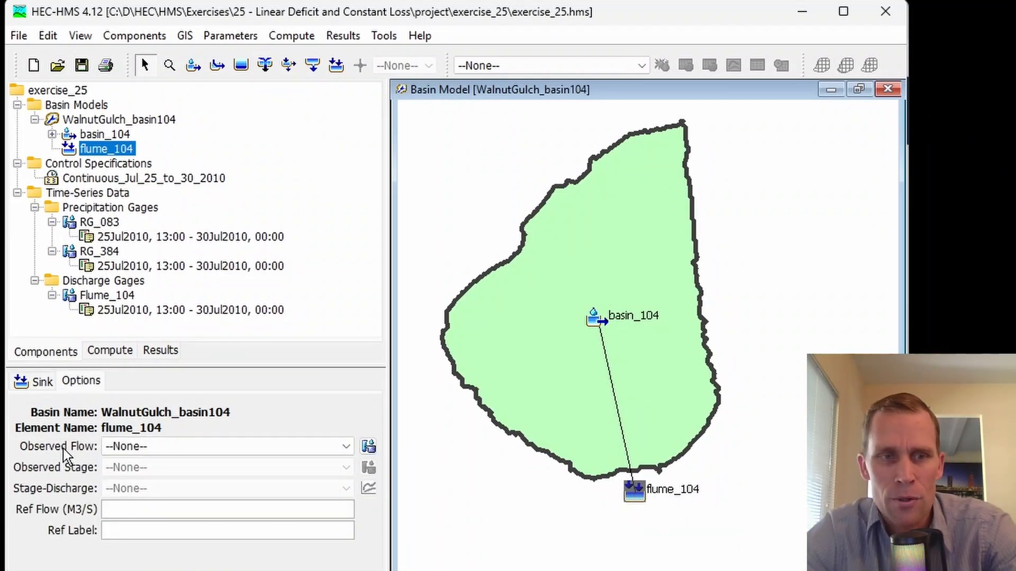
left_click(121, 449)
left_click(148, 479)
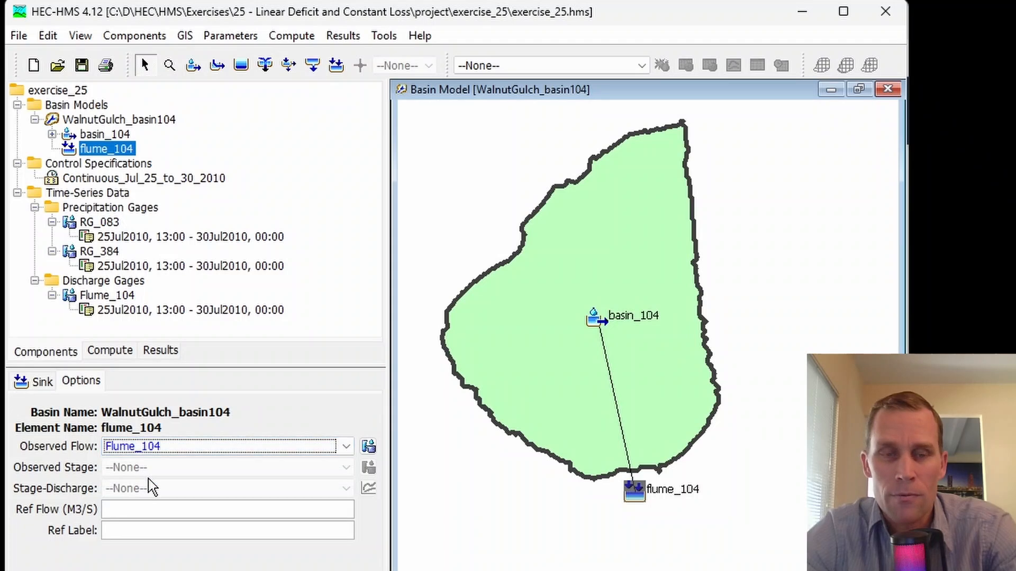
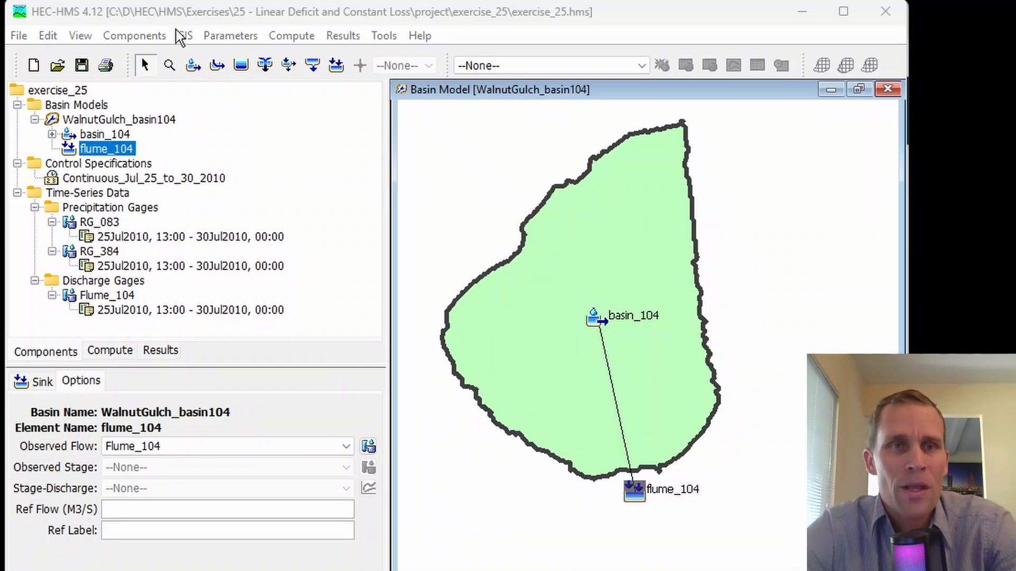
Create a new meteorologic model named Interpolated.
left_click(188, 12)
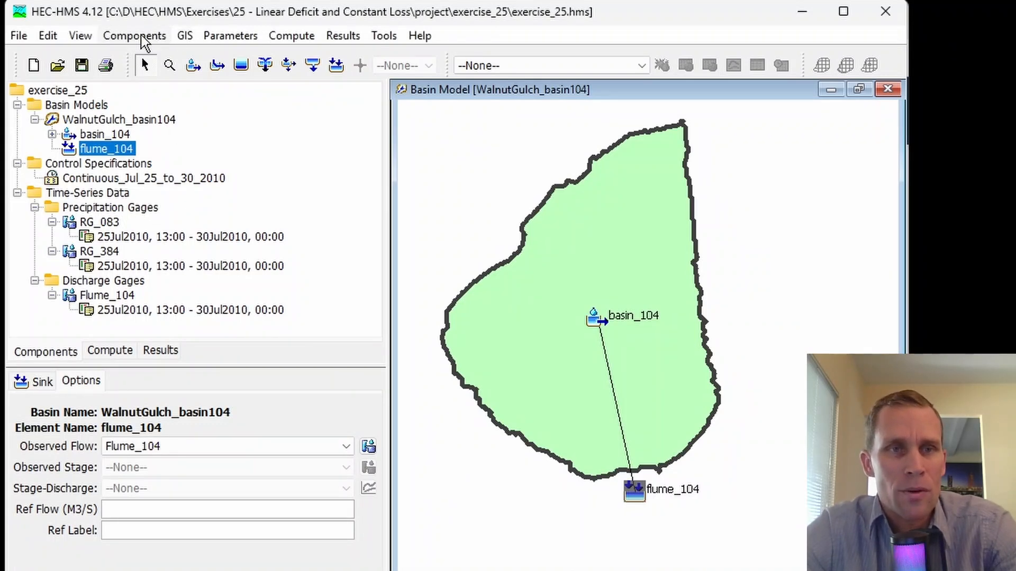
left_click(141, 36)
left_click(196, 116)
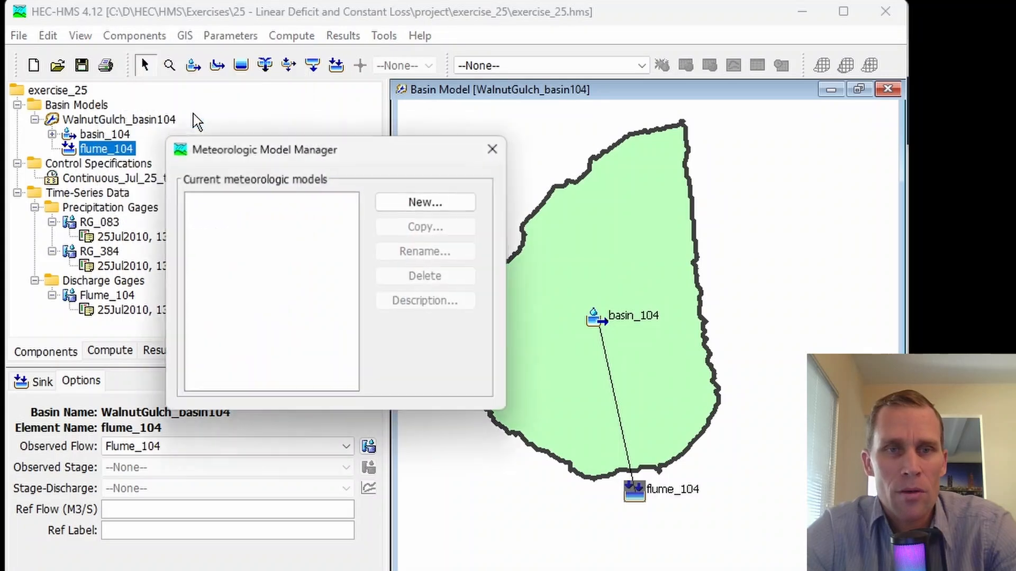
left_click(426, 205)
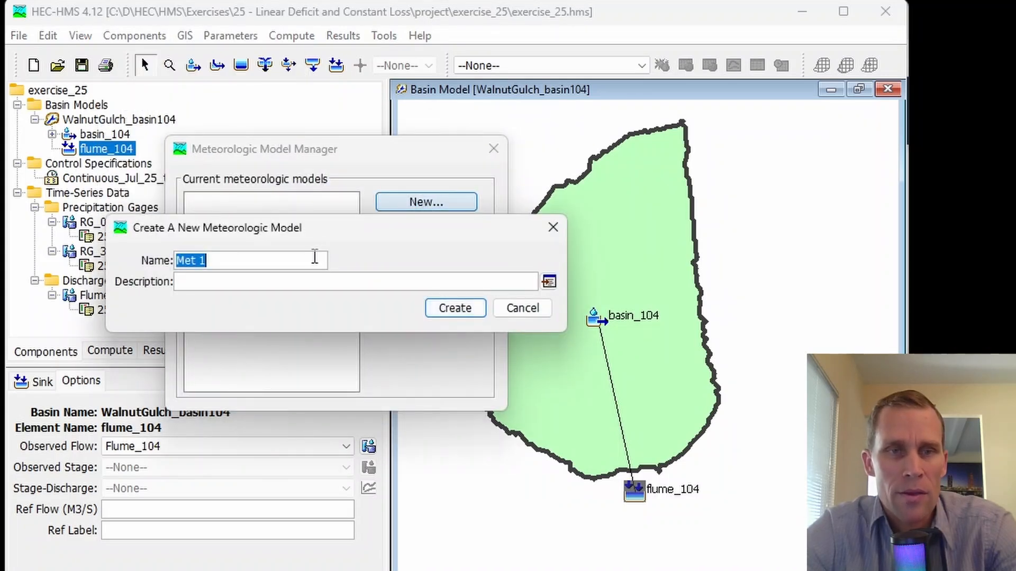
type("Interpolated")
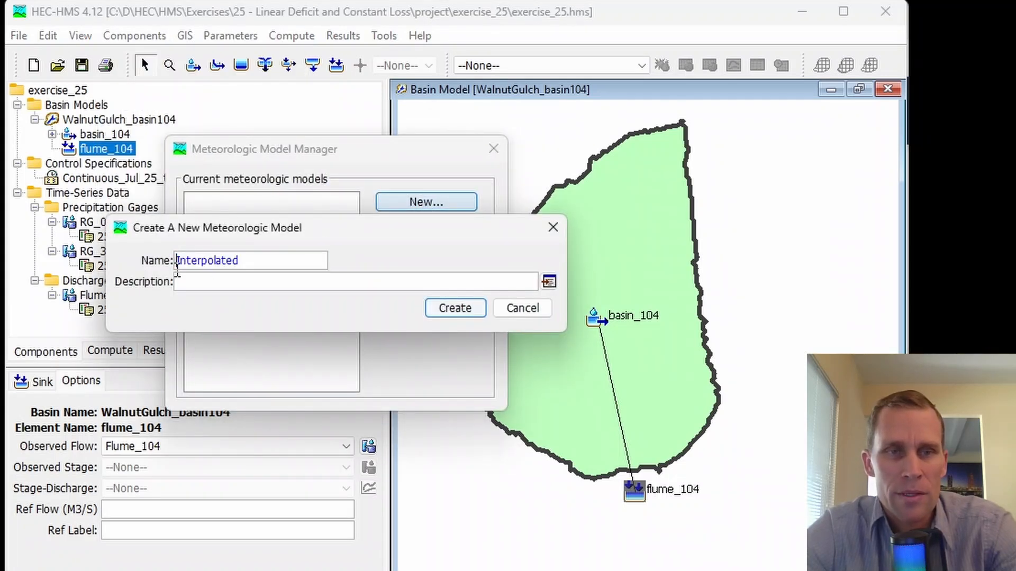
left_click(440, 312)
left_click(492, 149)
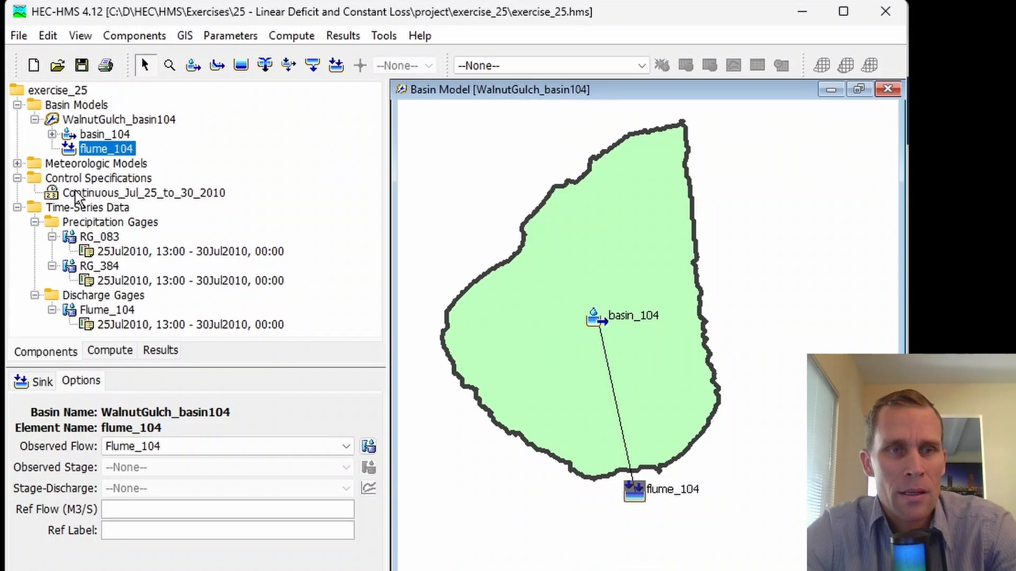
Set the precipitation method of the Interpolated meteorologic model to Interpolated Precipitation.
left_click(18, 164)
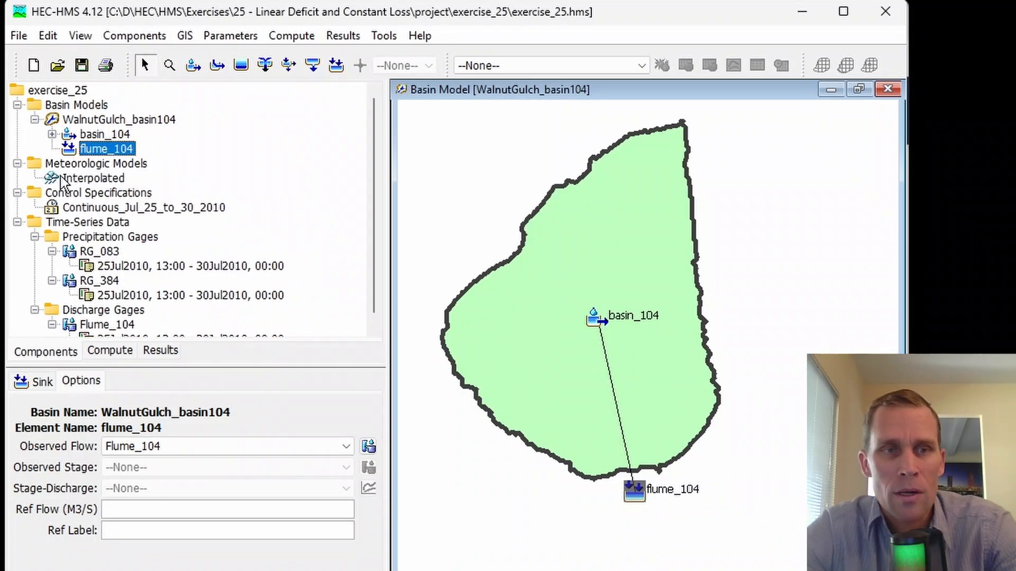
left_click(105, 180)
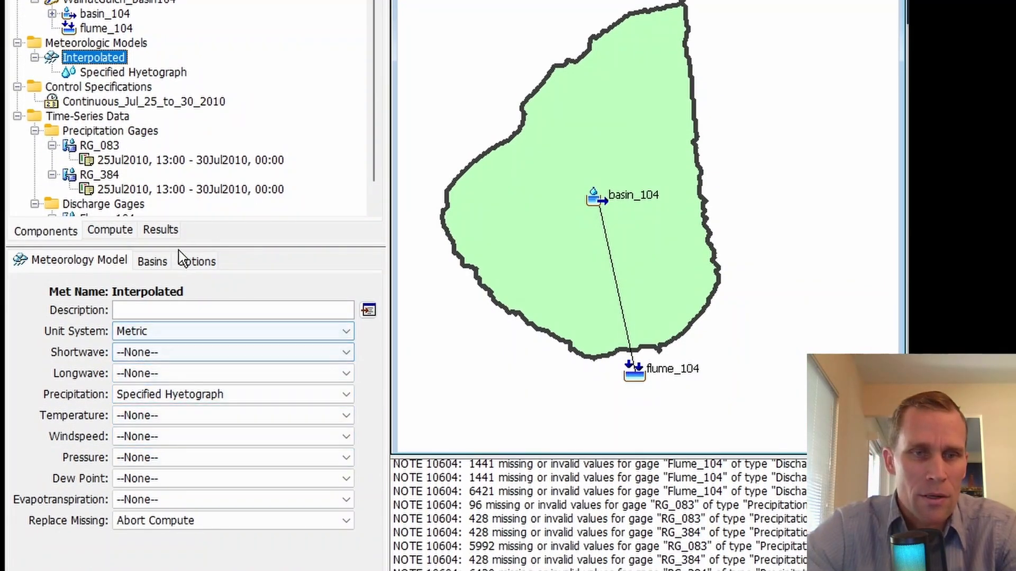
left_click_drag(180, 247, 180, 190)
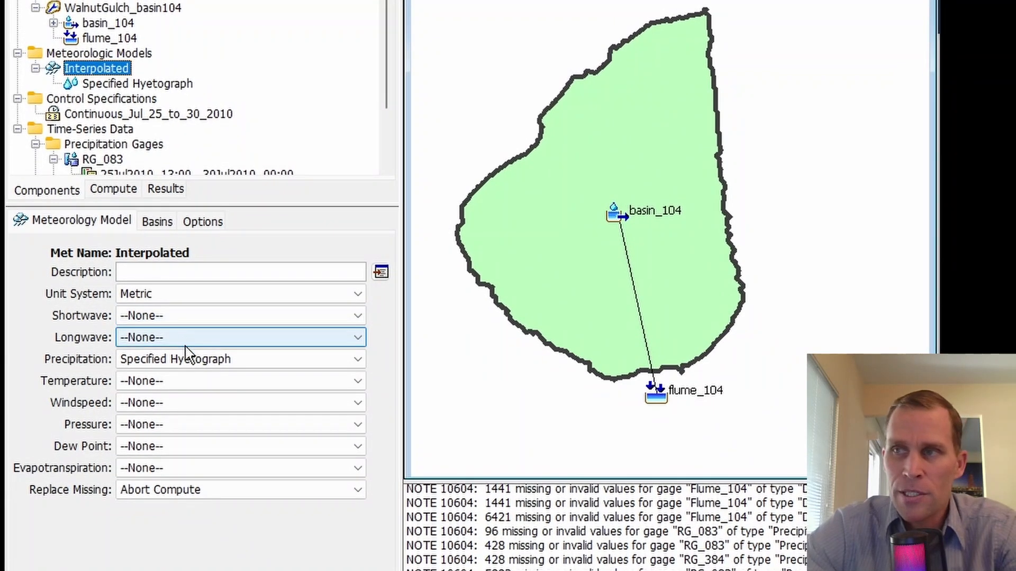
left_click(191, 362)
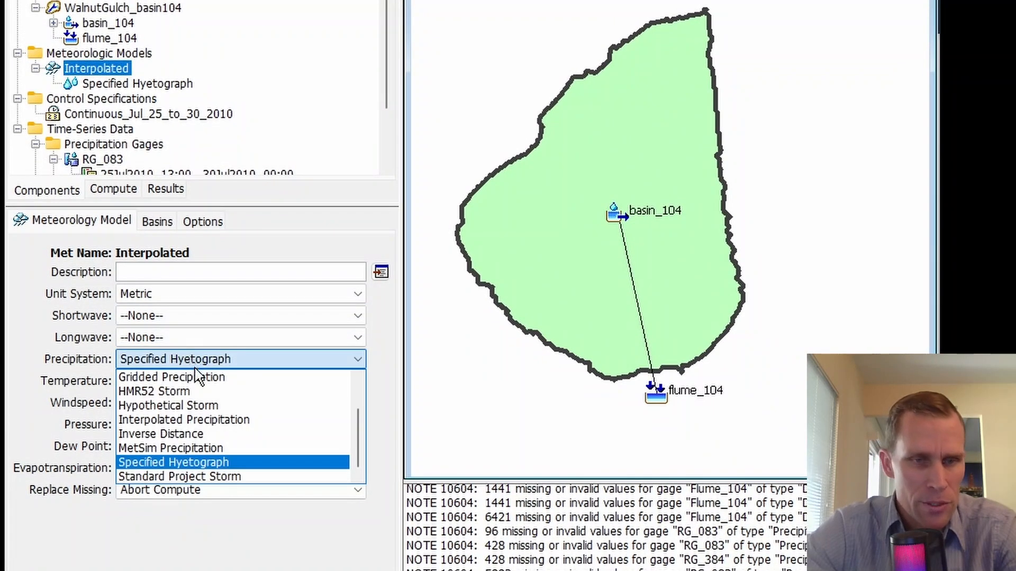
left_click(210, 421)
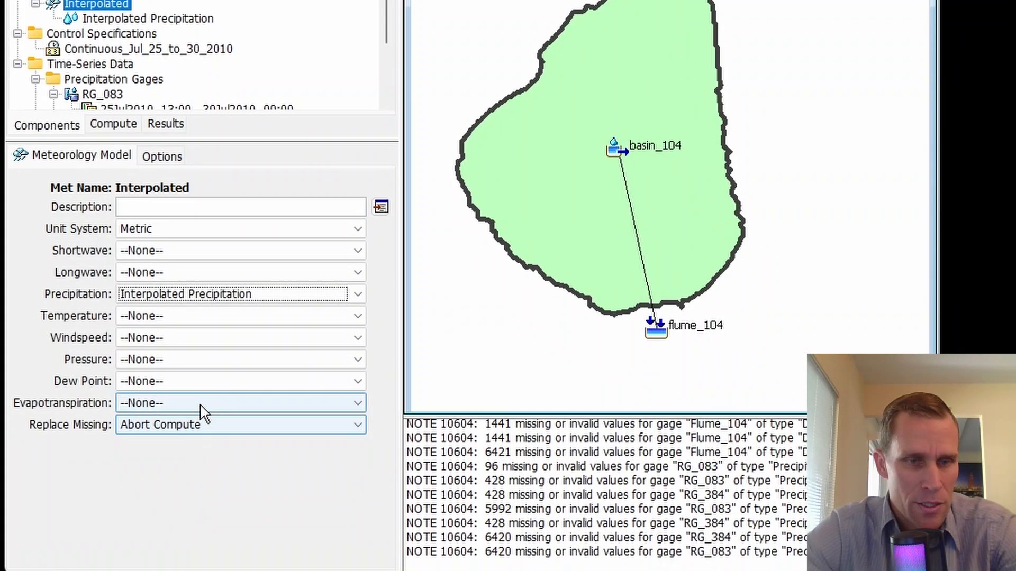
Set the model's evapotranspiration to Monthly Average and Replace Missing to Set To Default, then save the project.
left_click(203, 468)
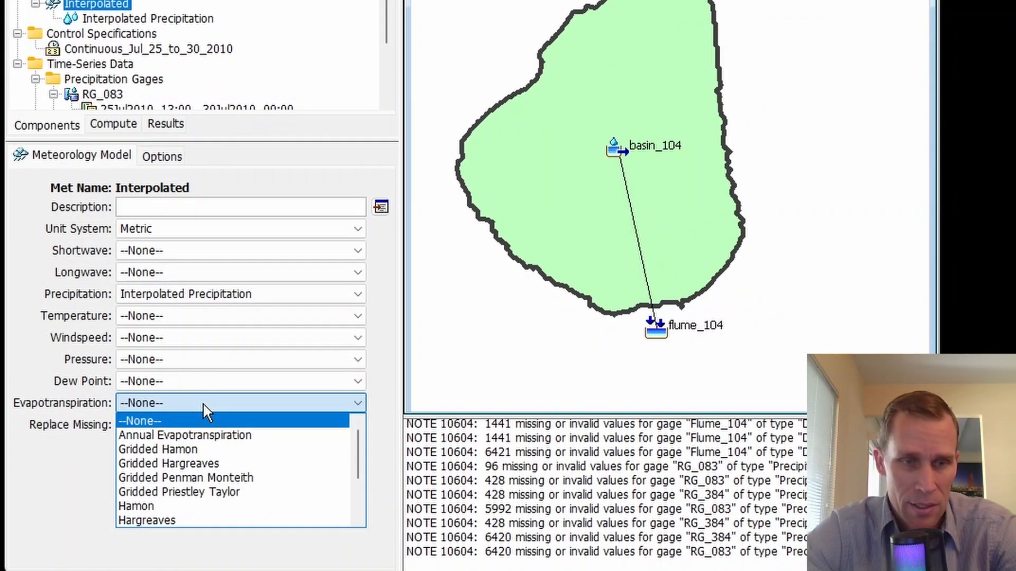
scroll(186, 482, "down", 1)
left_click(186, 503)
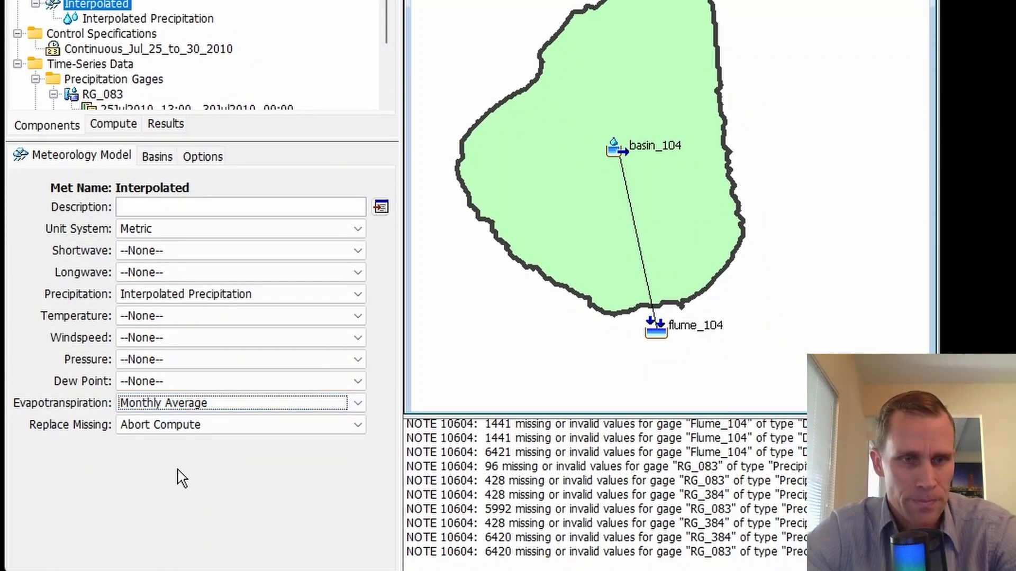
left_click(185, 421)
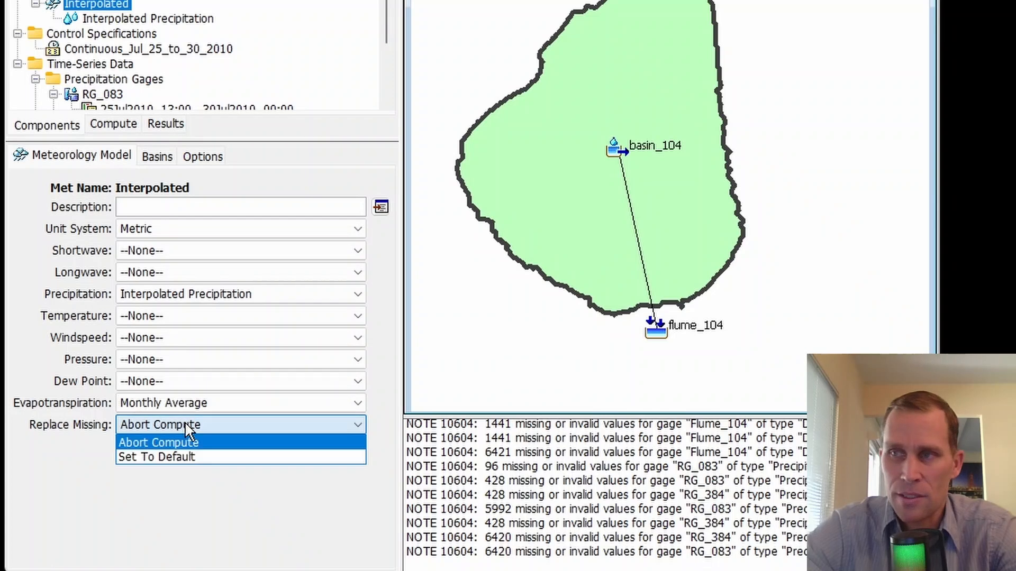
left_click(183, 456)
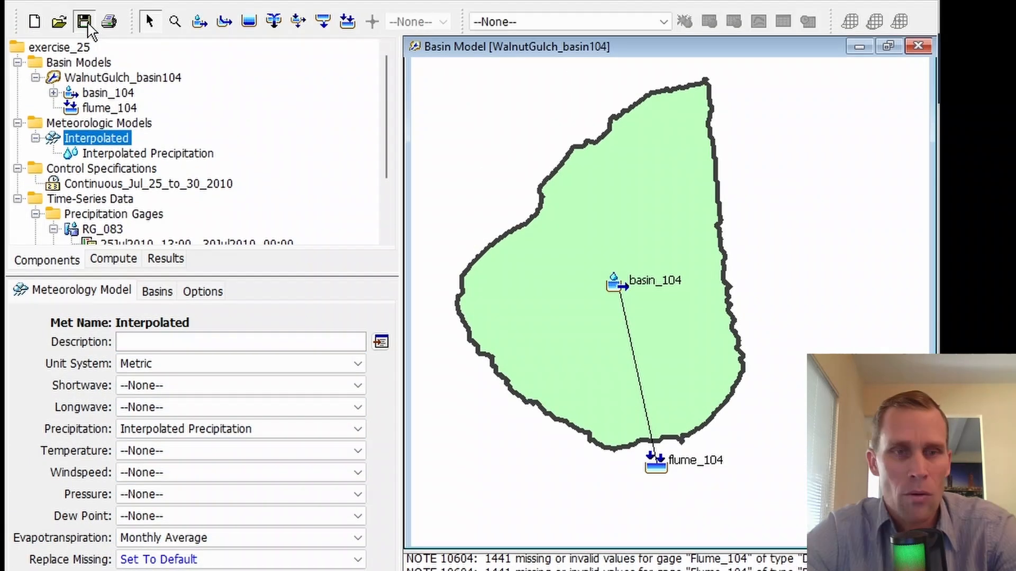
left_click(88, 22)
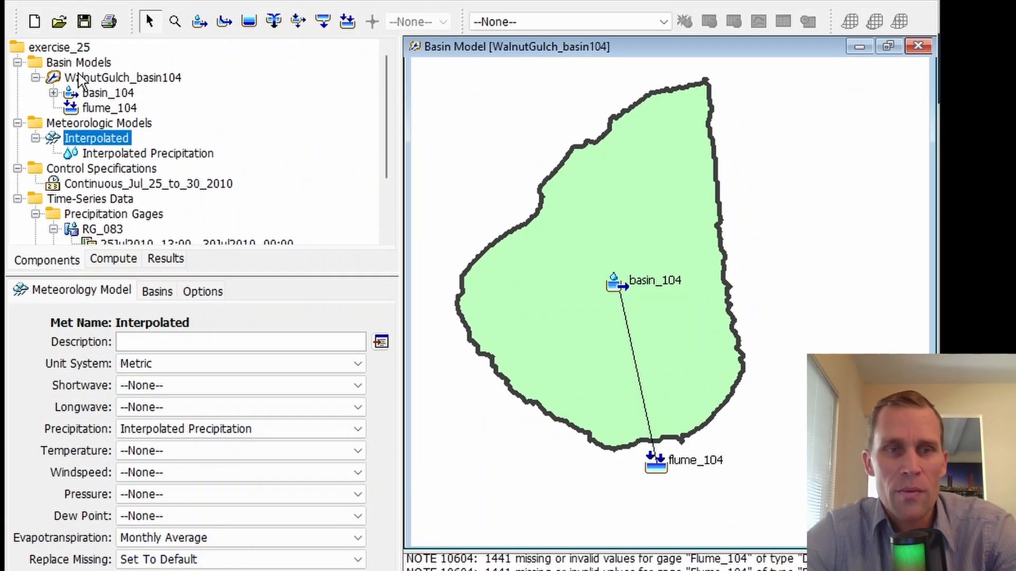
Include the subbasins of WalnutGulch_basin104 in the Interpolated meteorologic model and save the project.
left_click(157, 293)
left_click(256, 359)
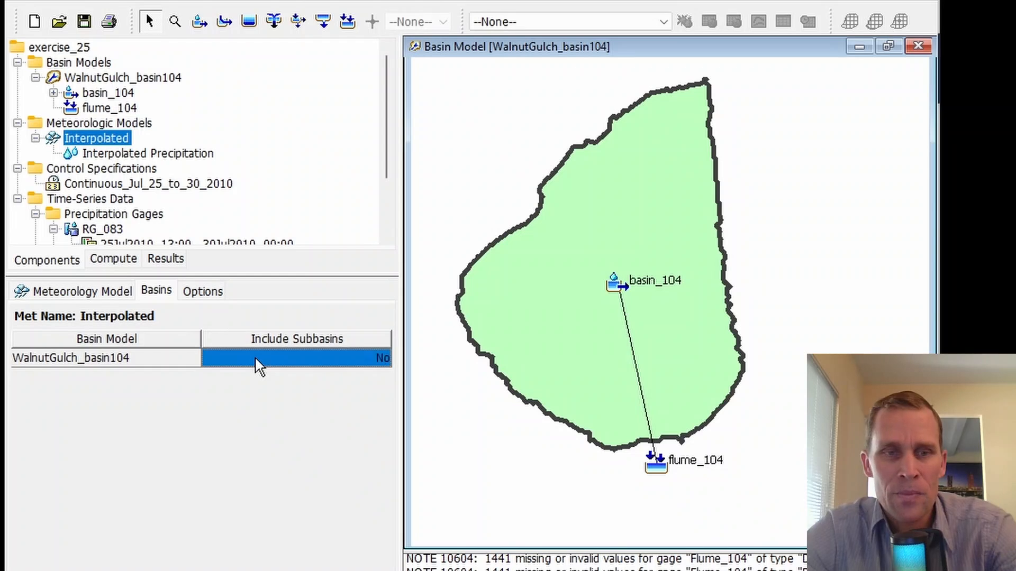
left_click(256, 362)
left_click(250, 376)
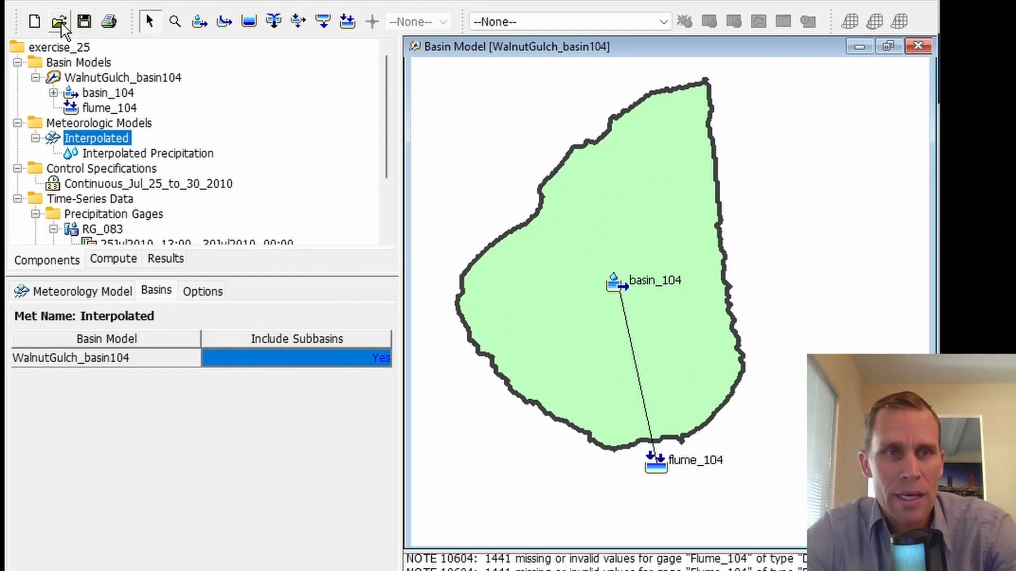
left_click(83, 21)
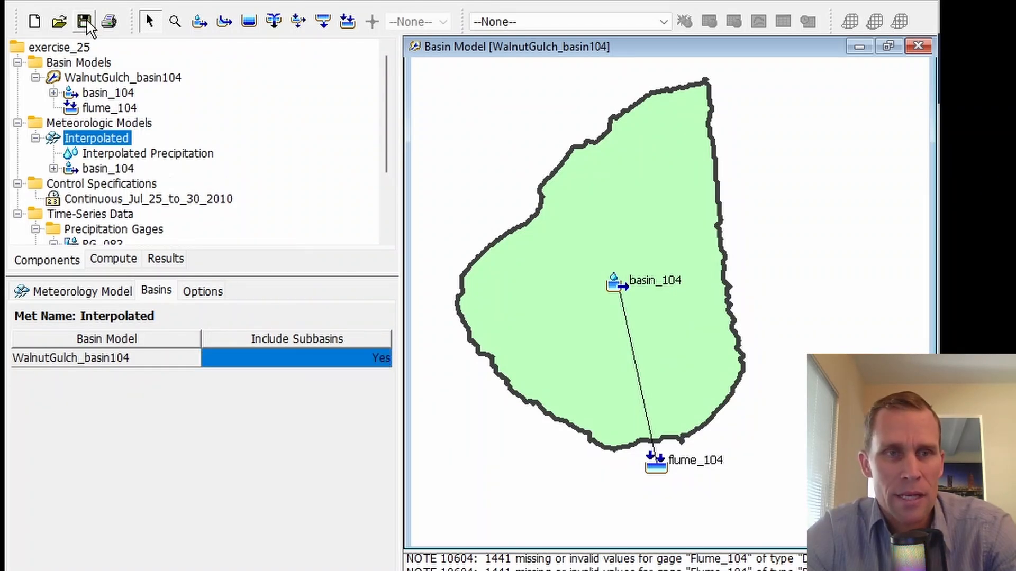
Open basin_104's Monthly Average table in the Interpolated model and copy the twelve monthly rates and coefficients from Excel's ET Data sheet.
left_click(108, 168)
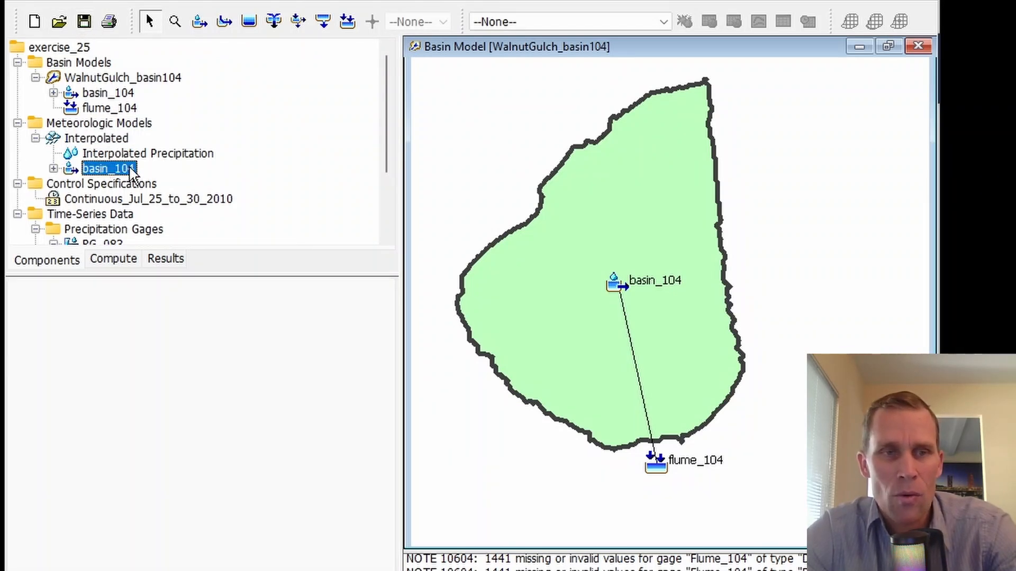
left_click(54, 168)
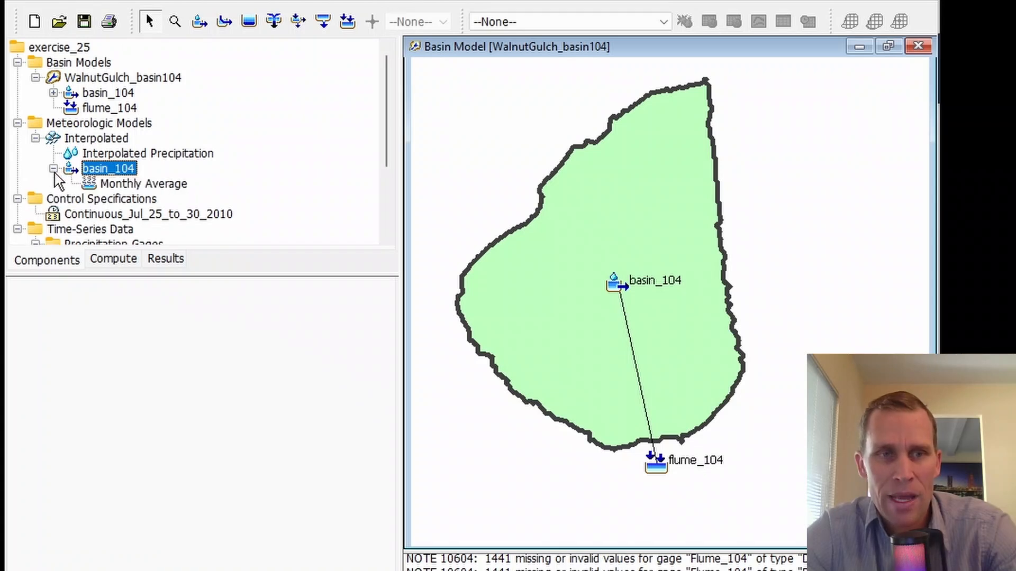
left_click(135, 185)
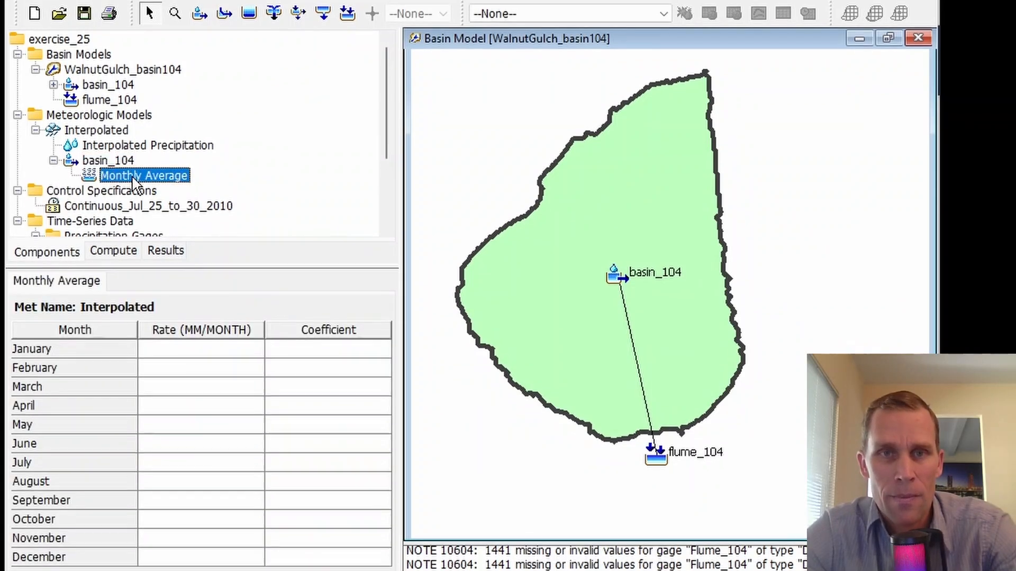
left_click_drag(302, 313, 302, 331)
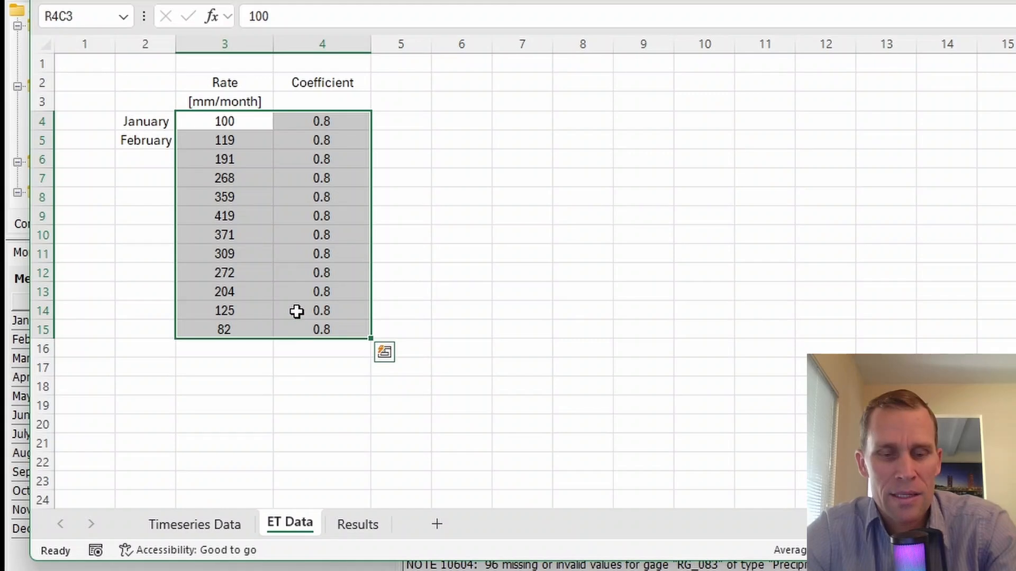
key("ctrl+c")
key("alt+Tab")
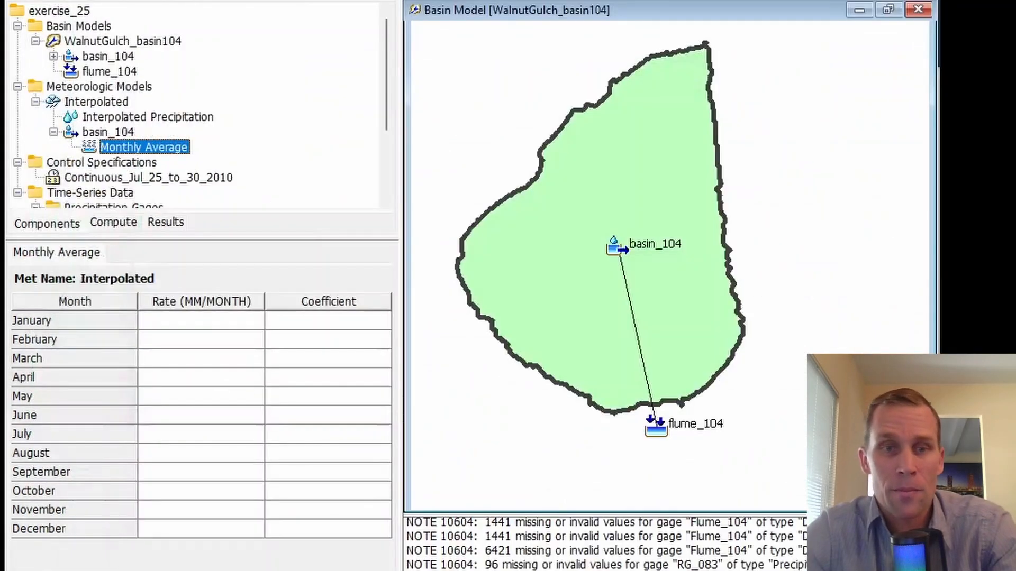
Paste the copied monthly rates and 0.8 coefficients into basin_104's January to December evapotranspiration table and save the project.
left_click(221, 323)
key("ctrl+v")
left_click(212, 415)
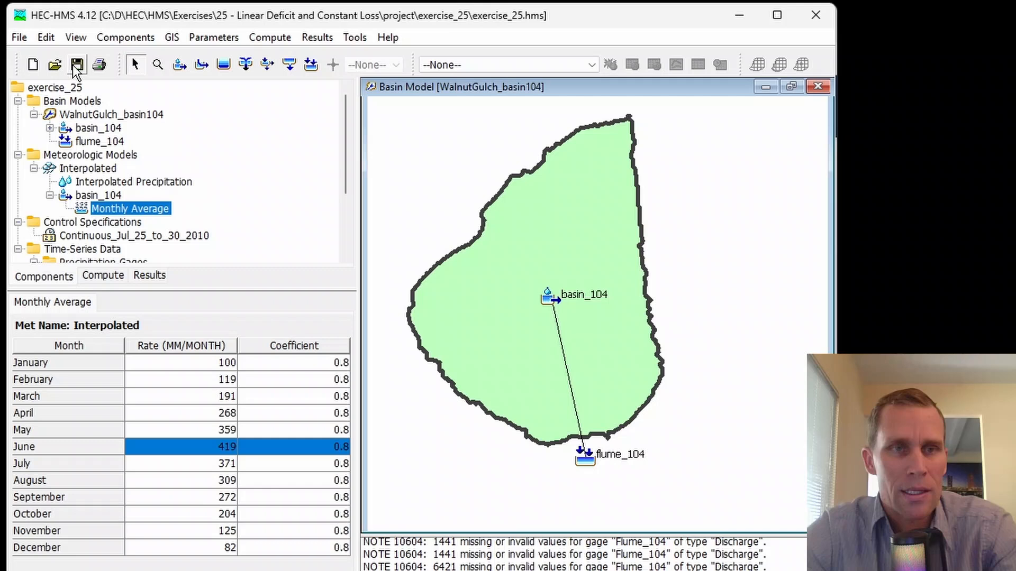
left_click(77, 69)
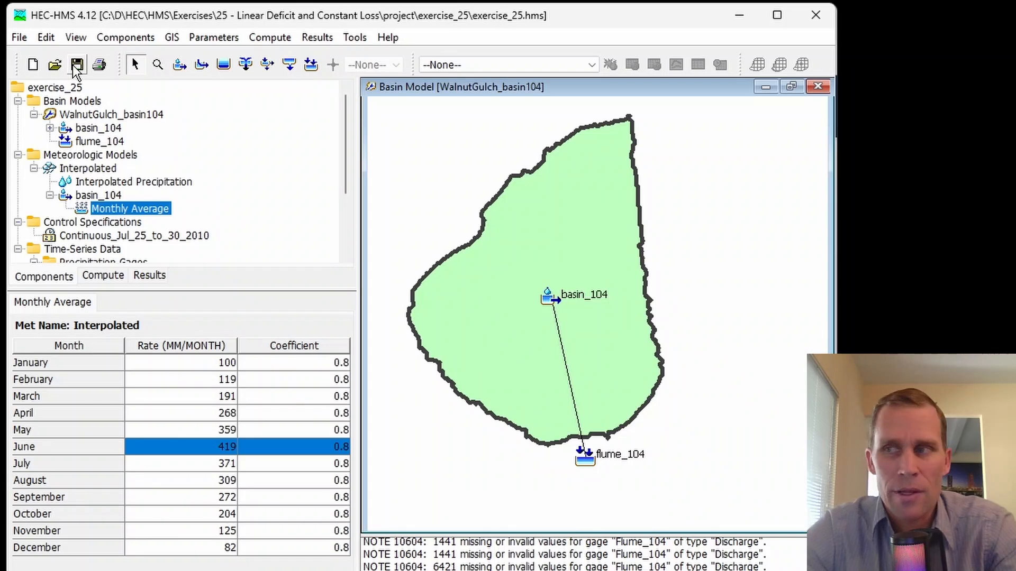
left_click(971, 186)
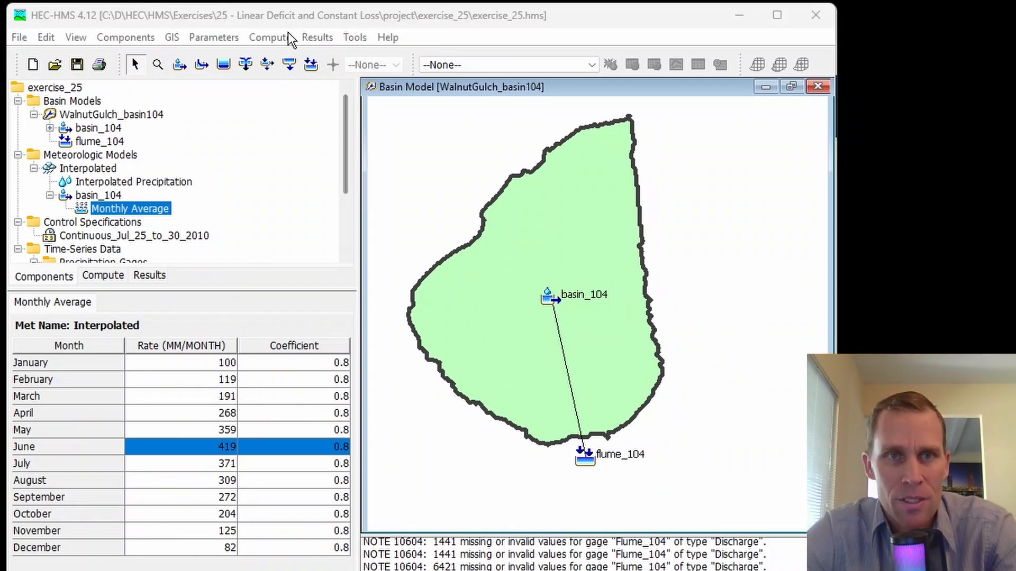
Start a new simulation run and name it Continuous_Jul_25_to_30_2010.
left_click(280, 38)
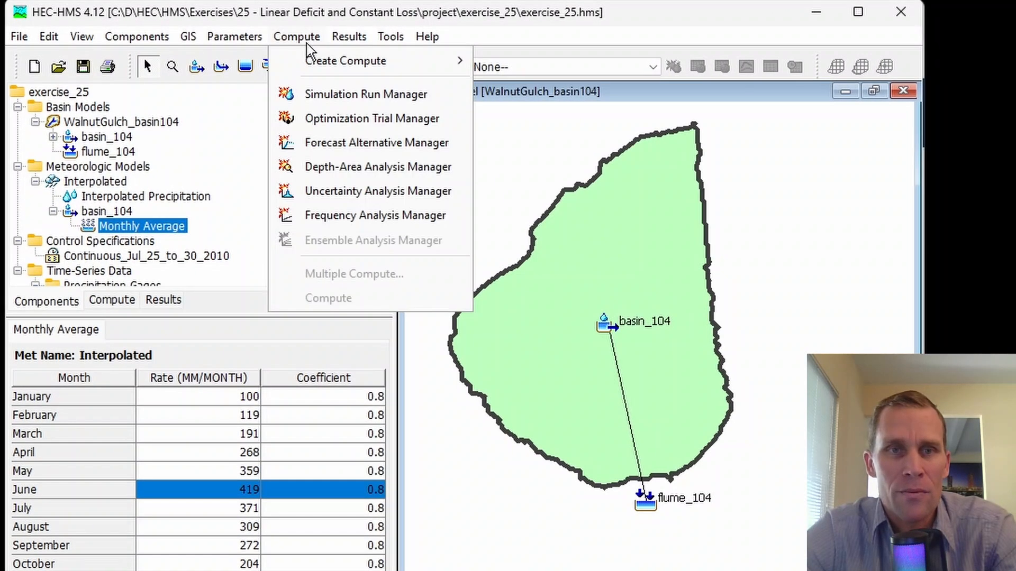
left_click(333, 96)
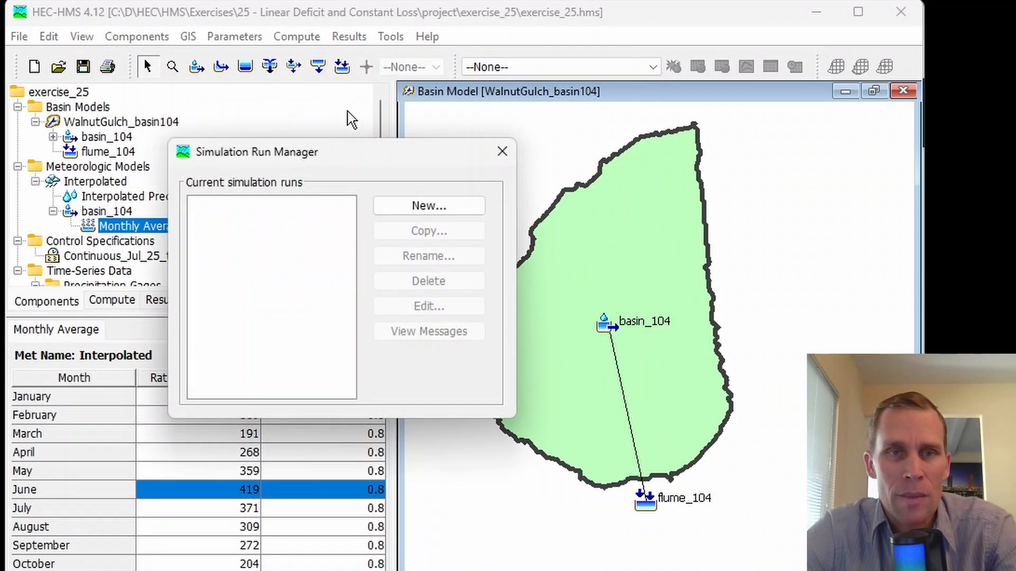
left_click_drag(362, 156, 342, 175)
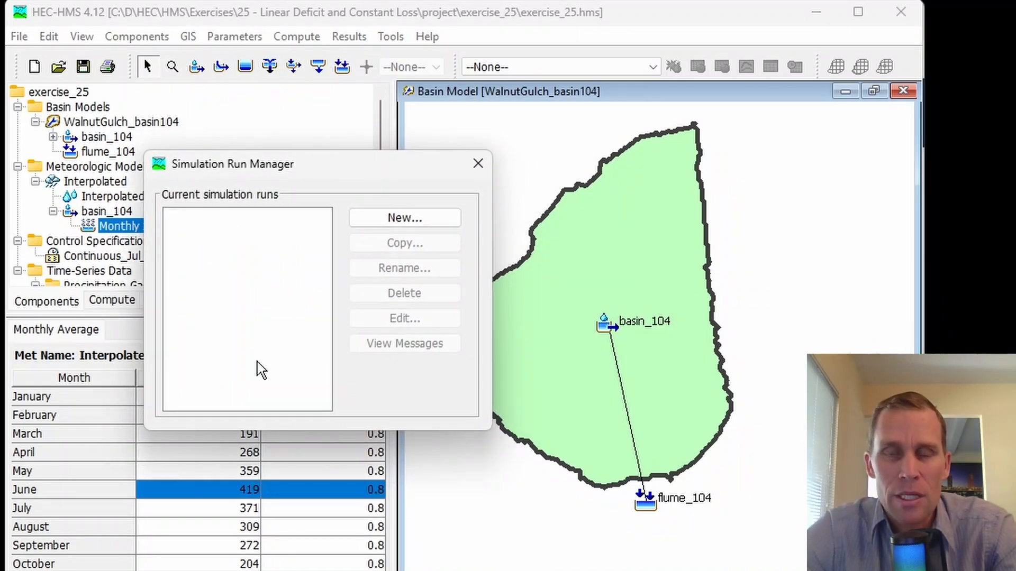
left_click(383, 224)
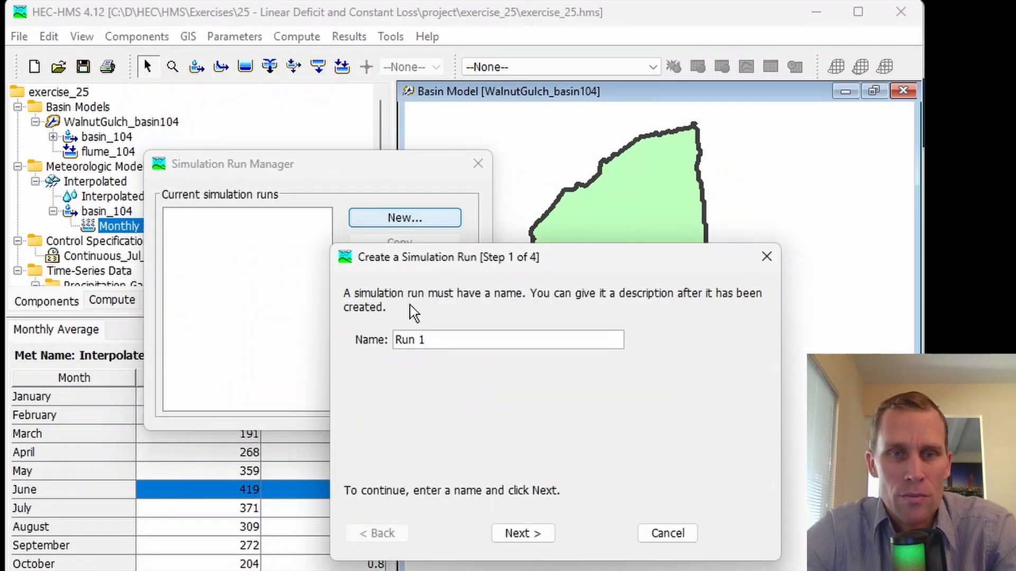
left_click_drag(438, 337, 387, 335)
key("ctrl+v")
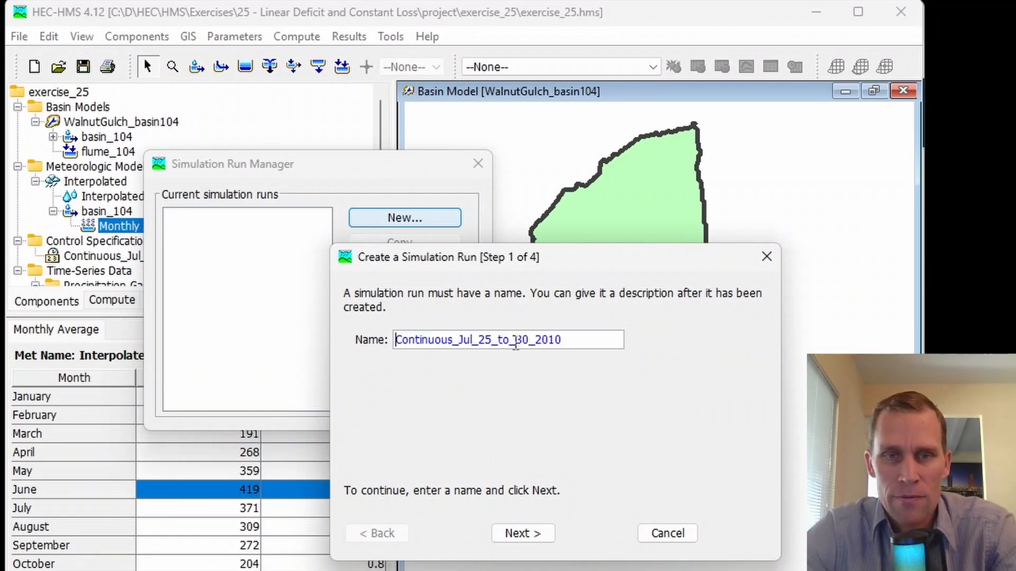
Finish creating the run with basin model WalnutGulch_basin104, meteorologic model Interpolated and control specifications Continuous_Jul_25_to_30_2010.
left_click(520, 534)
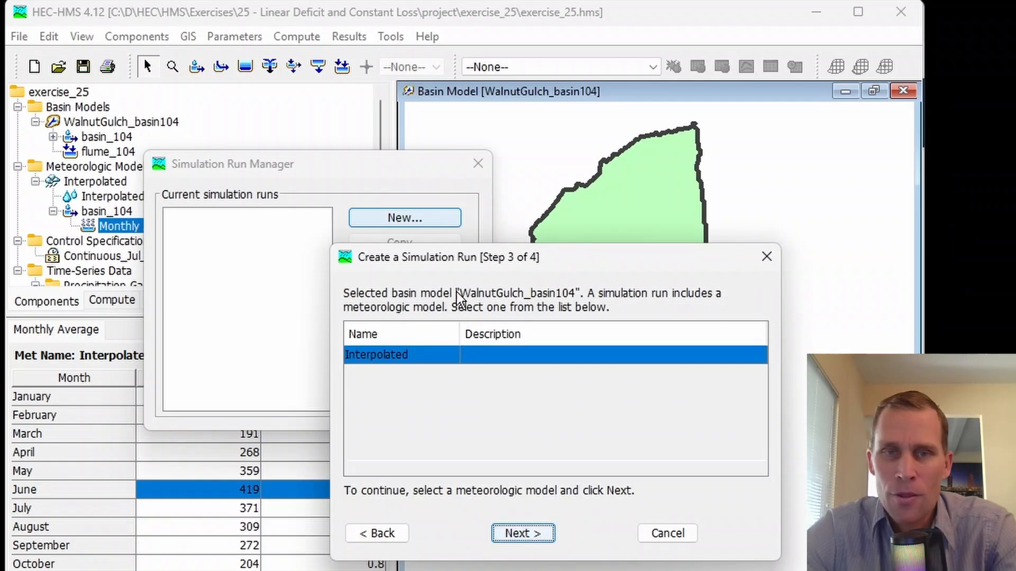
left_click(519, 533)
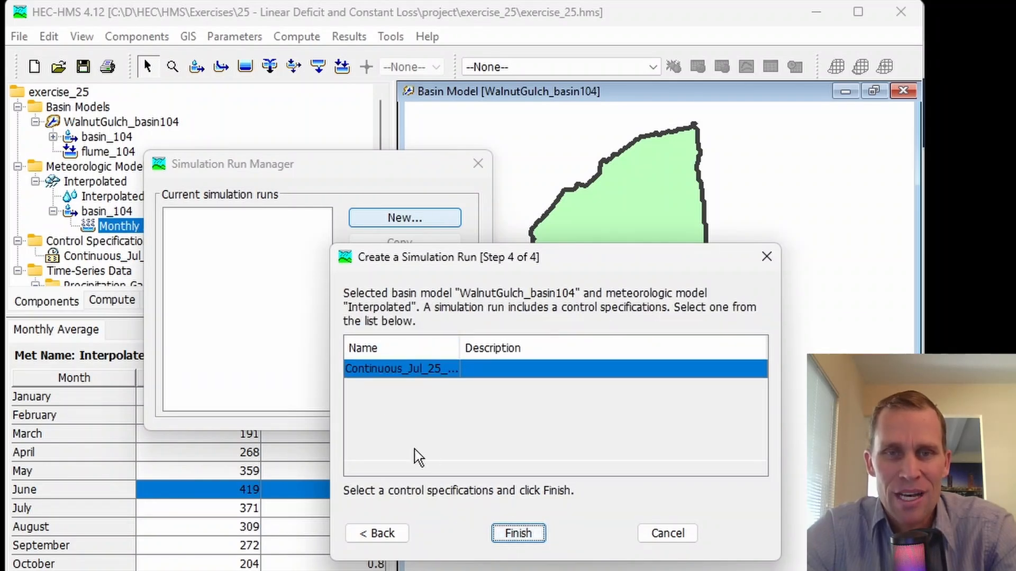
left_click(511, 533)
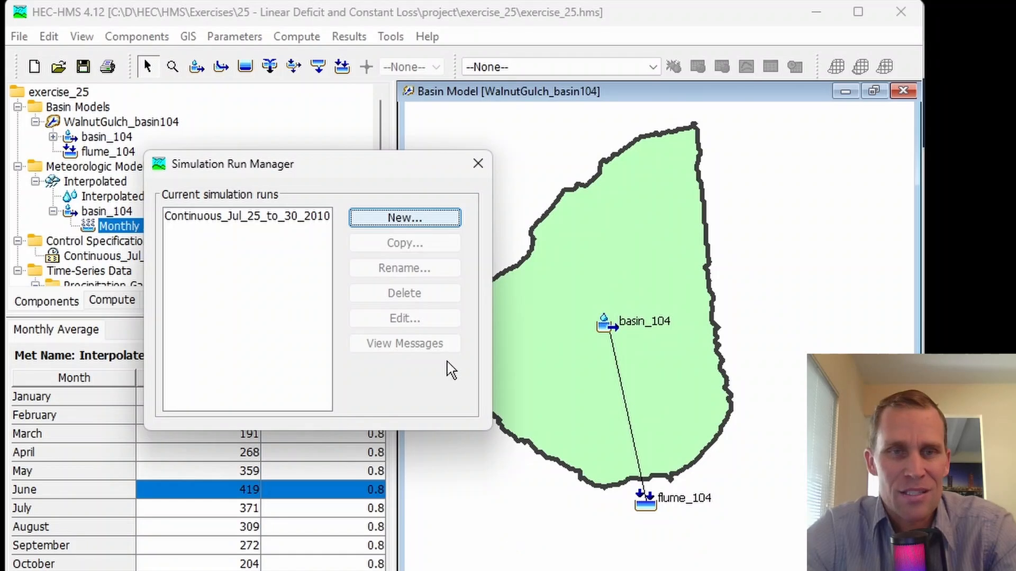
left_click(478, 164)
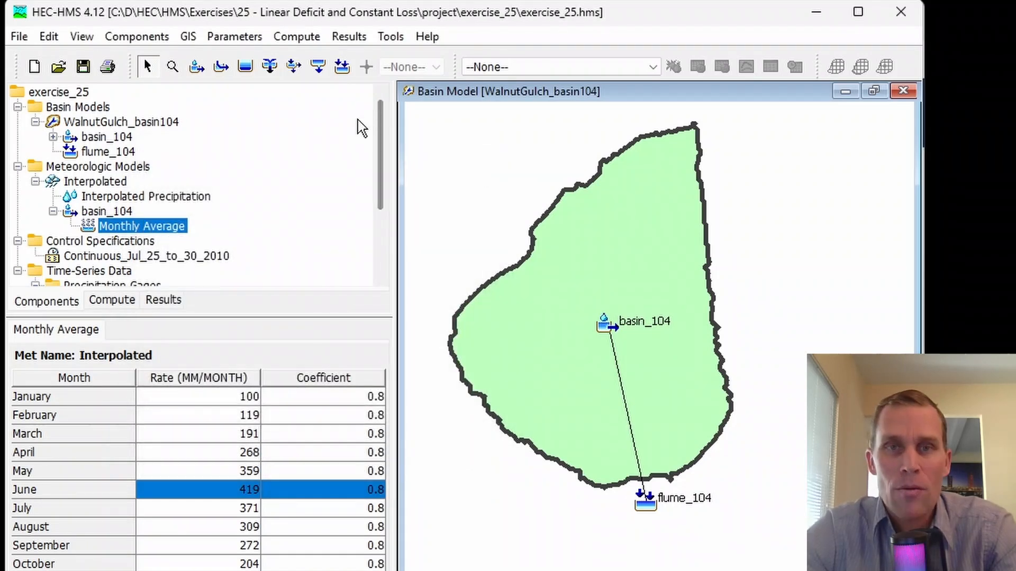
Make Continuous_Jul_25_to_30_2010 the current run and compute it.
left_click(473, 66)
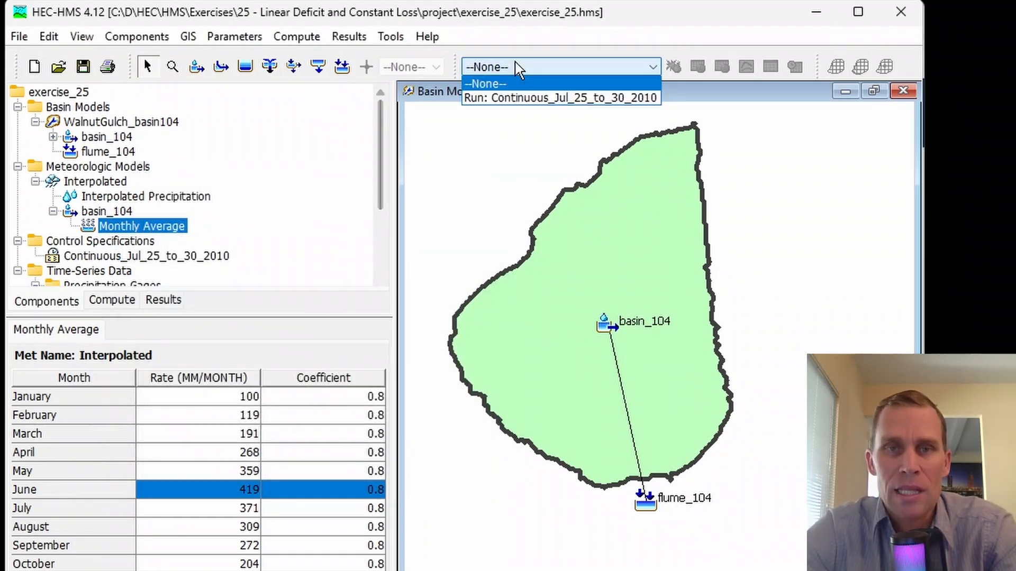
left_click(526, 97)
left_click(672, 67)
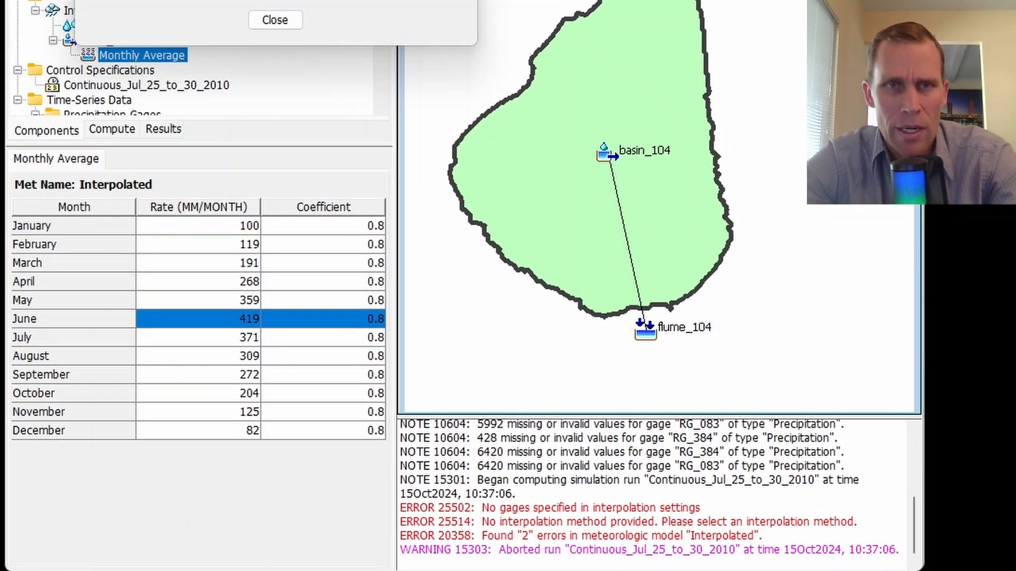
left_click(275, 19)
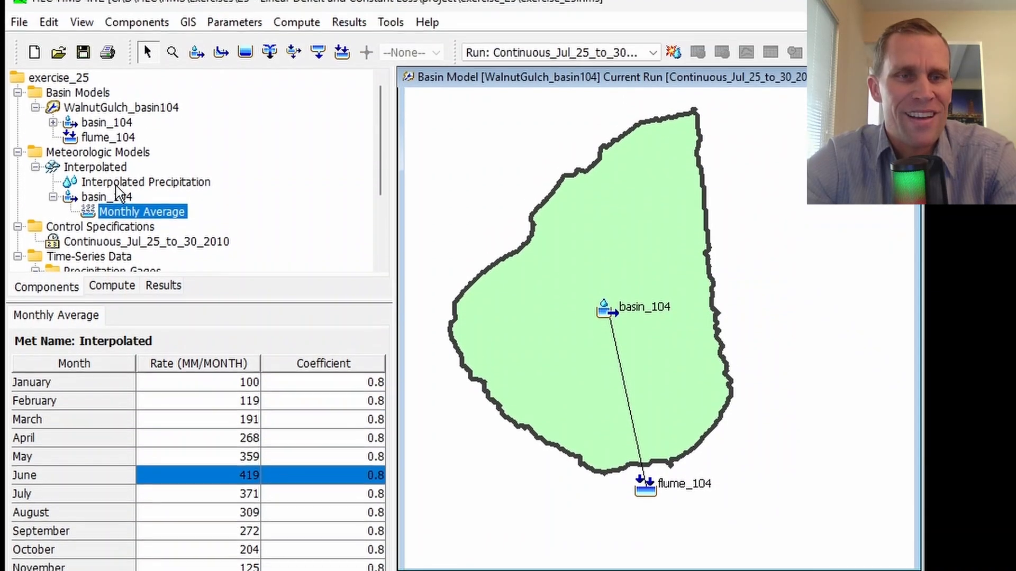
Set the interpolation method of the Interpolated model's precipitation to Inverse Distance.
left_click(116, 41)
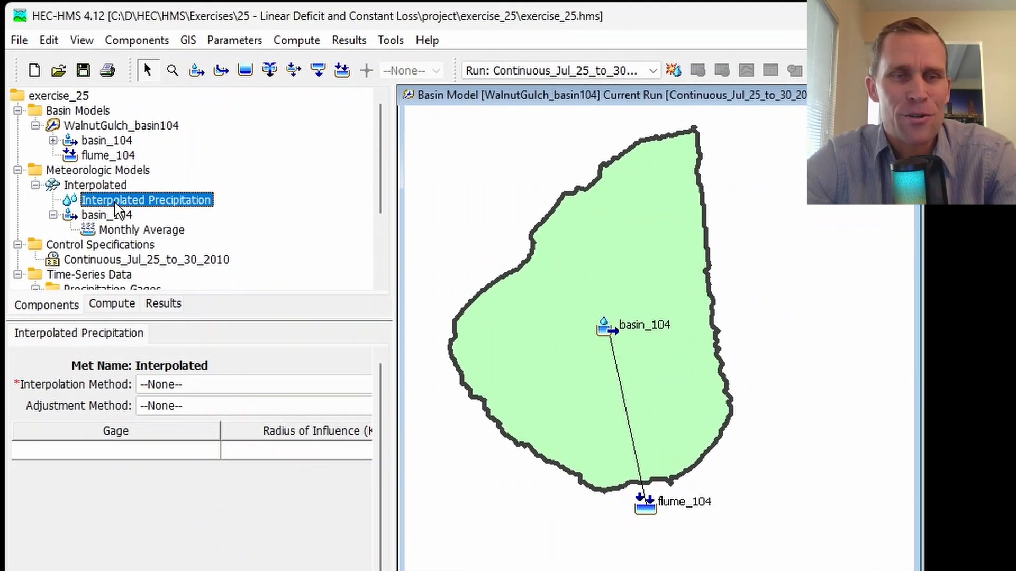
left_click_drag(403, 276, 454, 276)
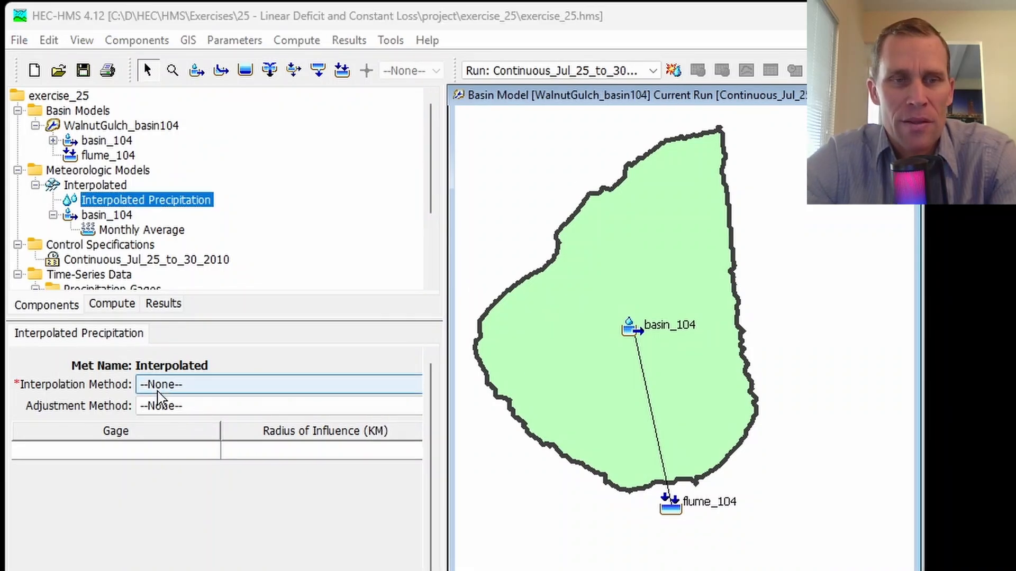
left_click(192, 390)
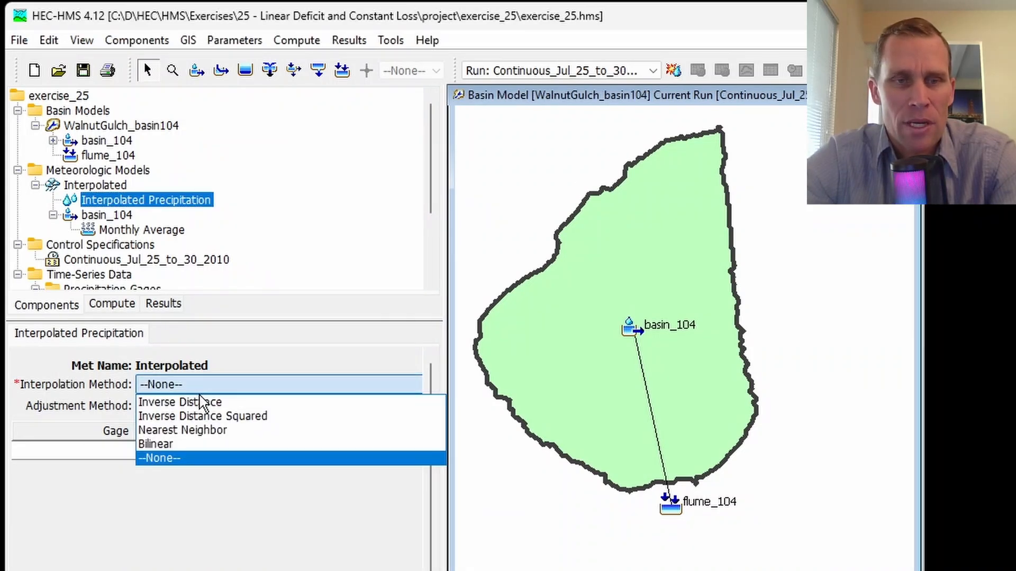
left_click(202, 403)
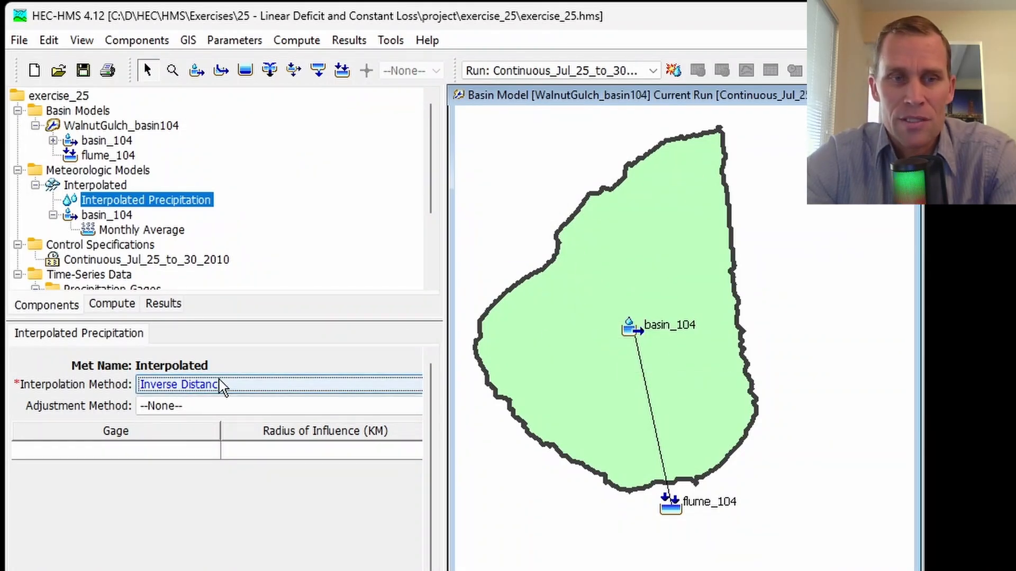
Add RG_083 and RG_384 as the gages for the interpolated precipitation.
left_click(179, 453)
left_click(145, 475)
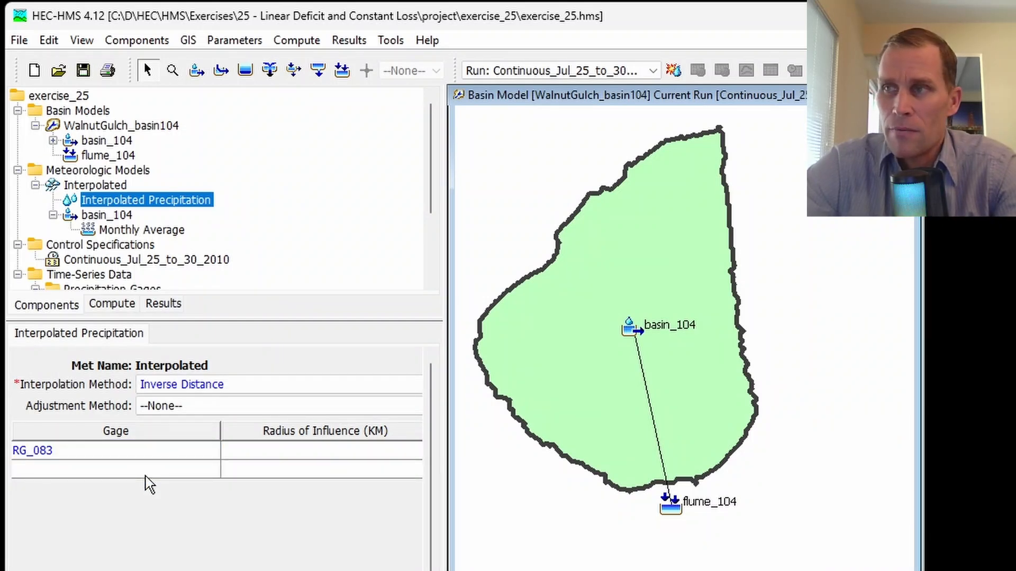
left_click(139, 459)
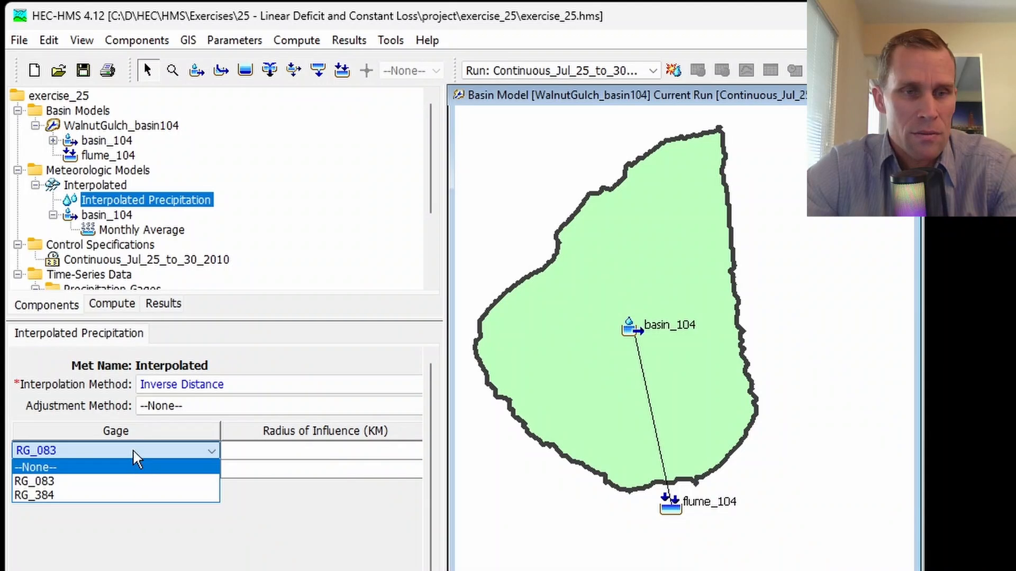
left_click(133, 449)
left_click(130, 469)
left_click(137, 516)
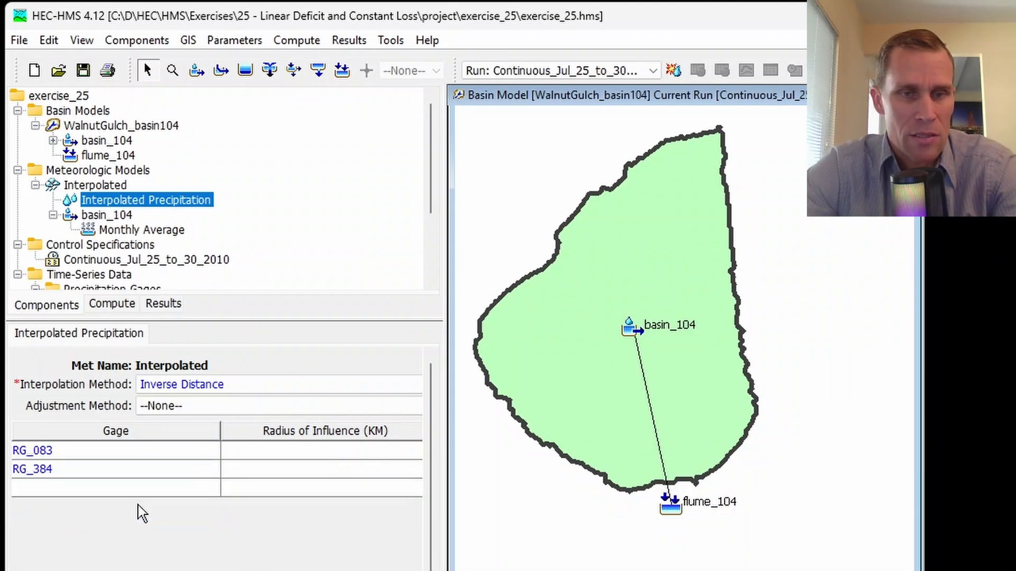
Set the radius of influence to 10 km for RG_083 and RG_384, save the project and recompute the run.
left_click(272, 451)
type("10")
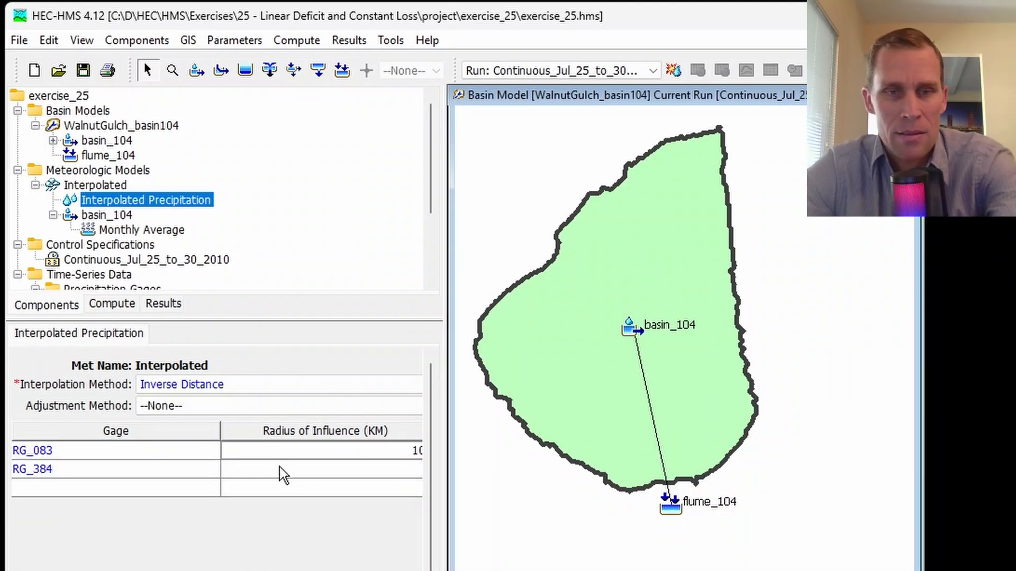
left_click(394, 472)
type("10")
left_click_drag(444, 493, 467, 485)
left_click(347, 487)
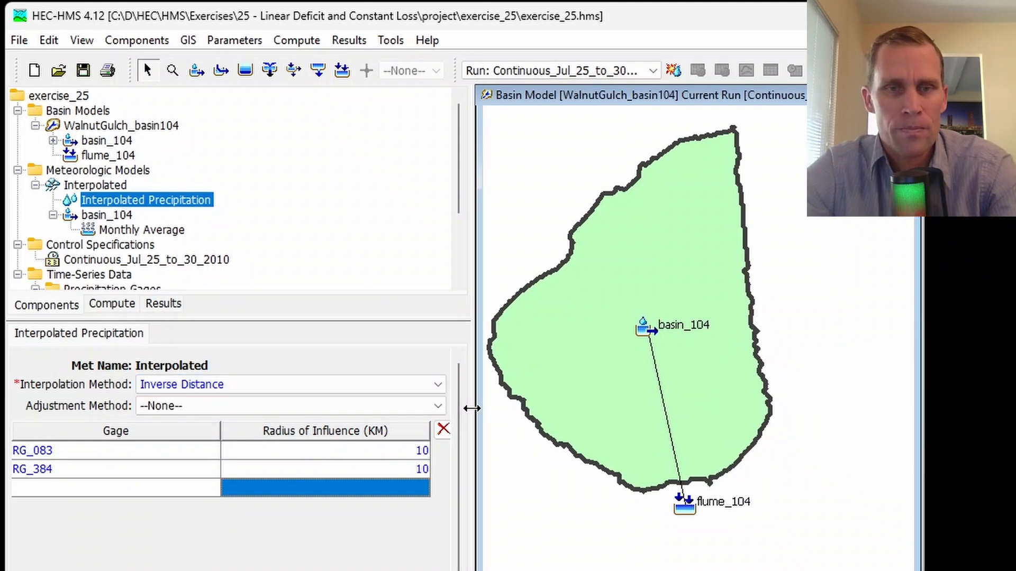
left_click_drag(472, 408, 447, 408)
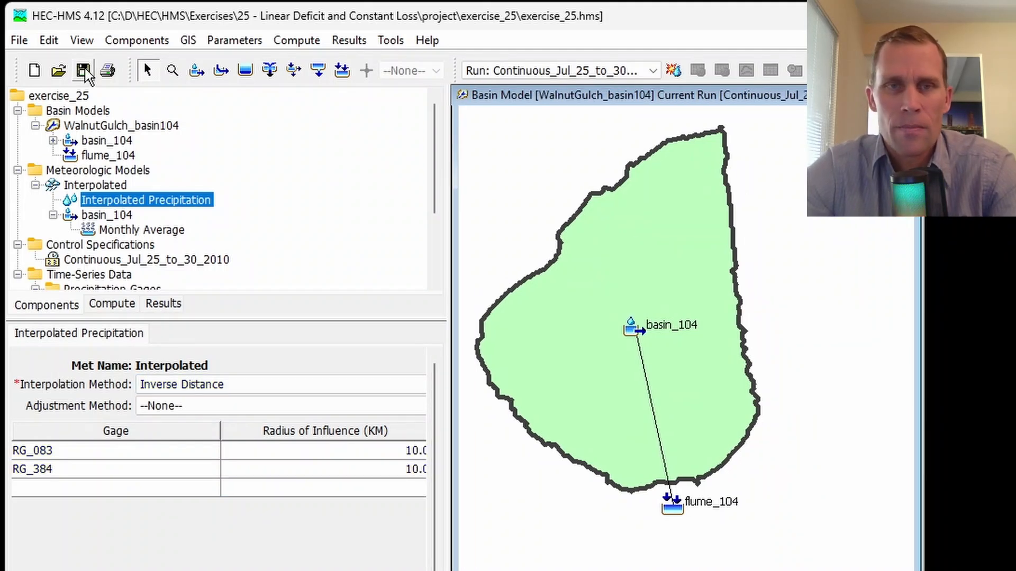
left_click(673, 71)
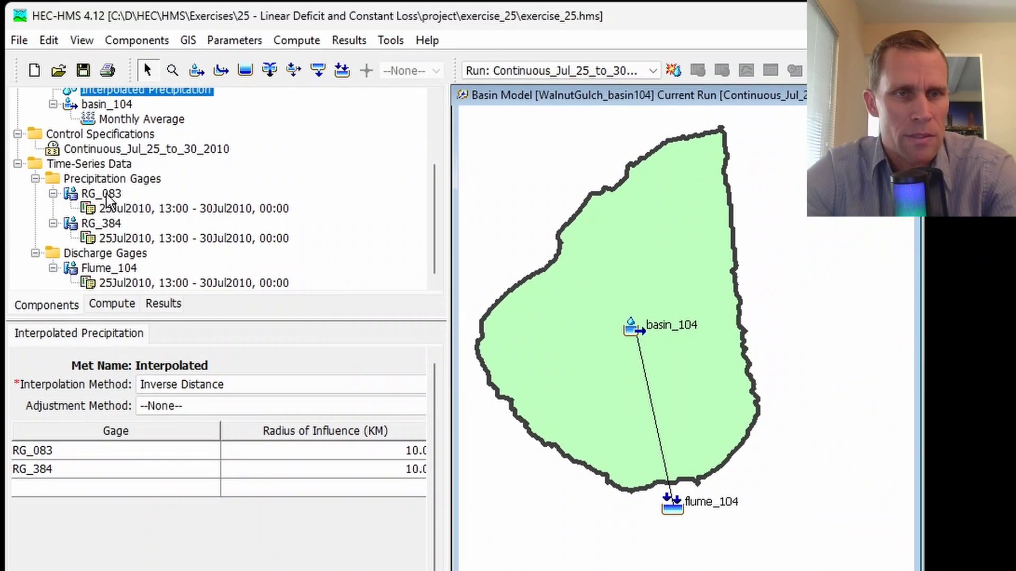
Set precipitation gage RG_083's latitude to 31.74375 and longitude to -110.05299 degrees and save the project.
left_click(107, 19)
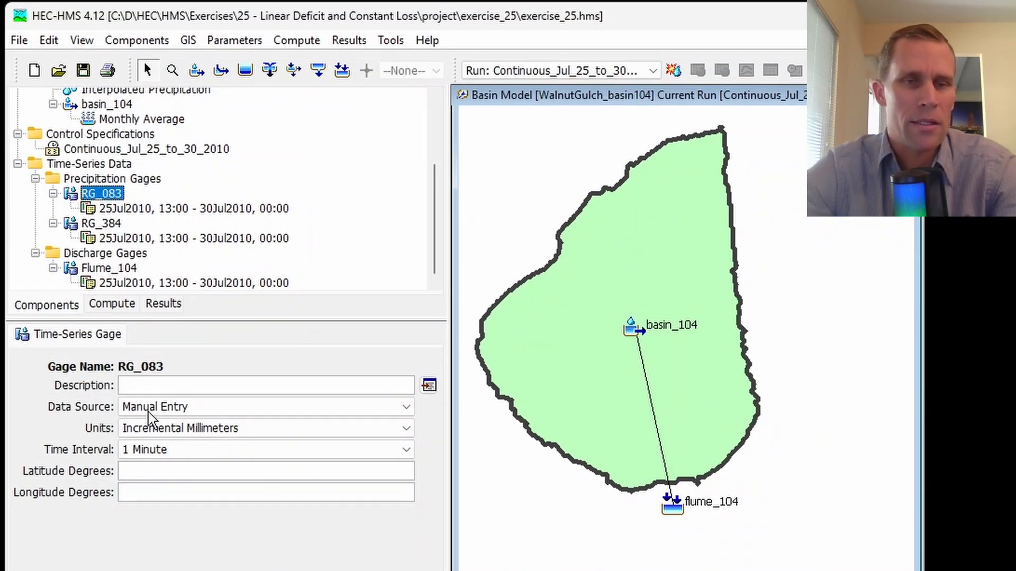
left_click(162, 467)
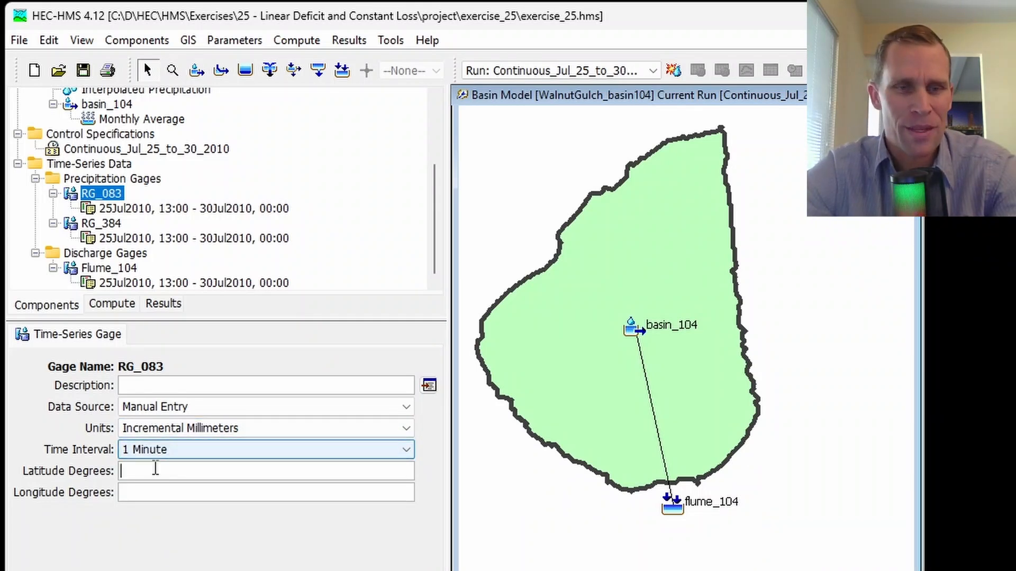
type("31.74375")
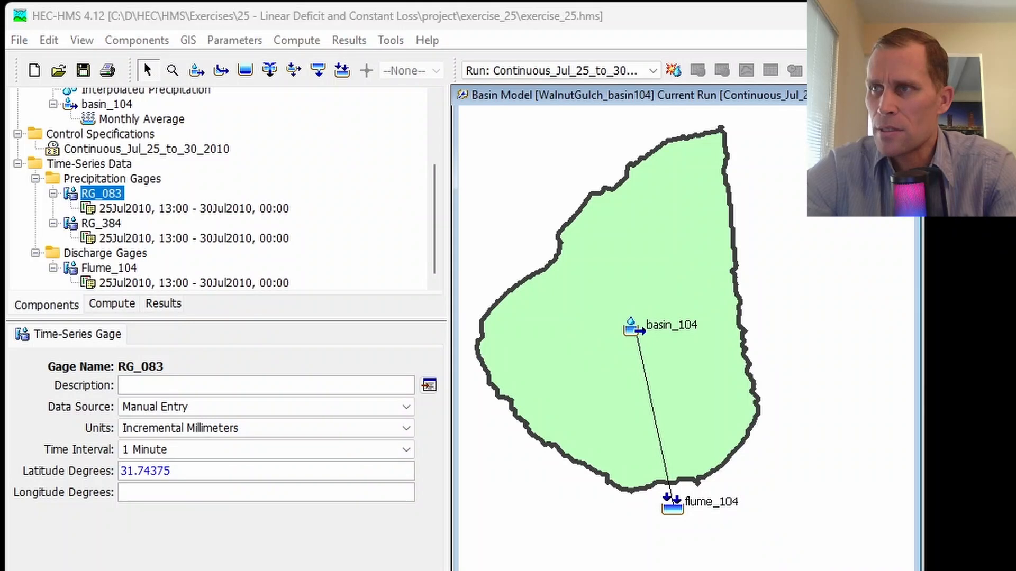
left_click(145, 495)
type("-110.05299")
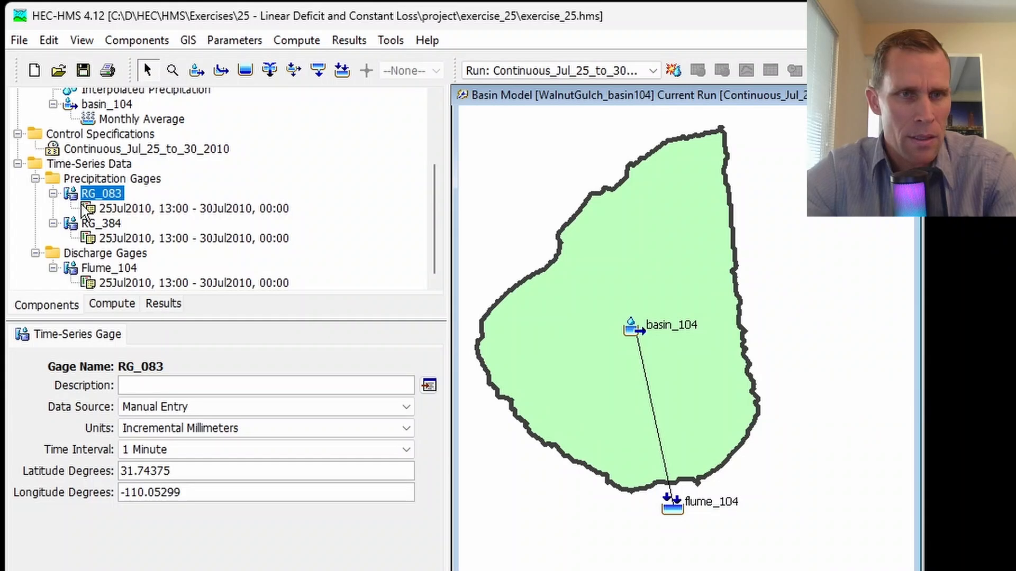
Set precipitation gage RG_384's latitude to 31.74250 and longitude to -110.05353 degrees and save the project.
left_click(110, 224)
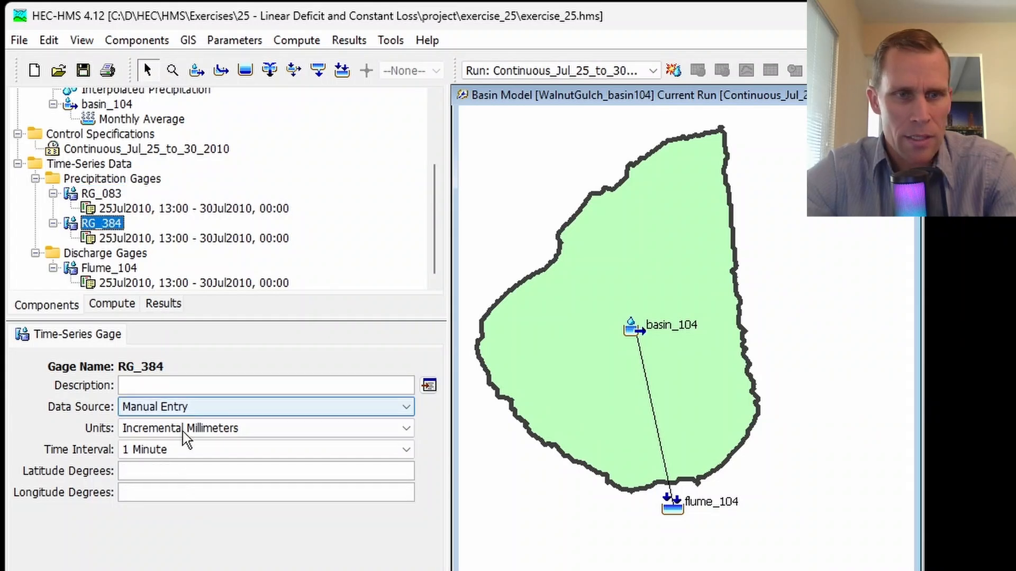
left_click(195, 472)
type("31.74250")
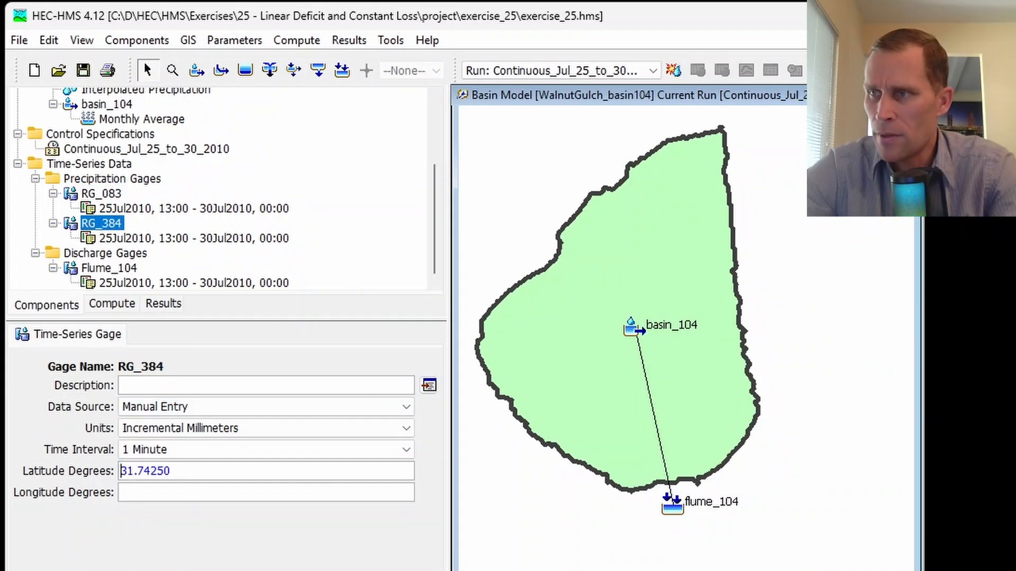
key("alt+Tab")
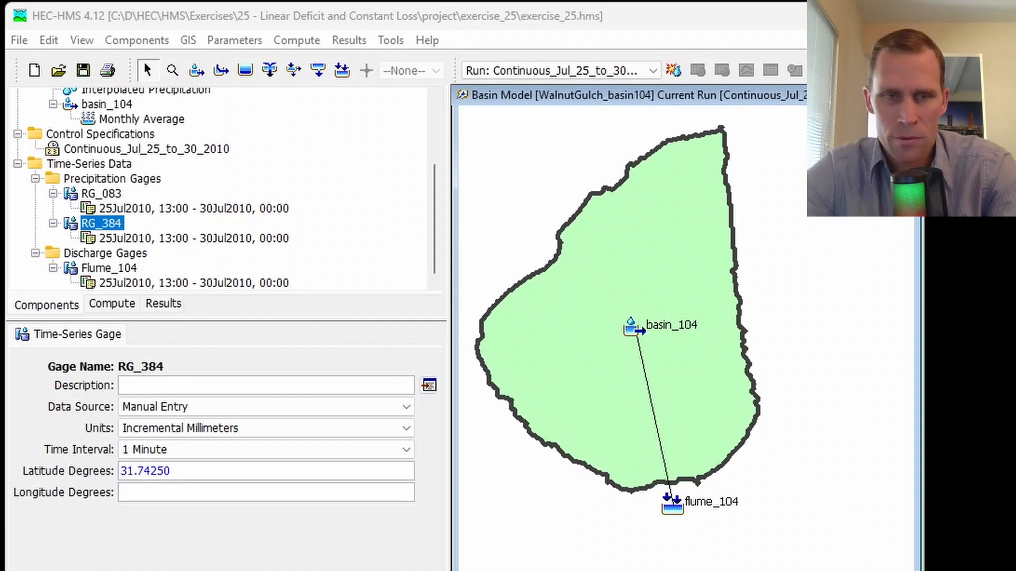
left_click(281, 485)
type("110.05353")
key("Home")
type("-")
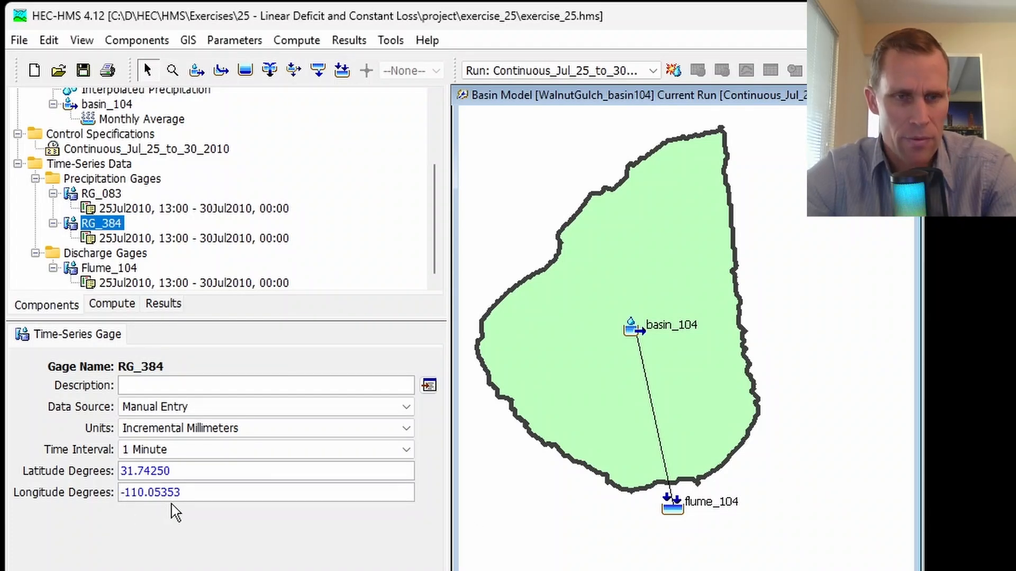
left_click(82, 74)
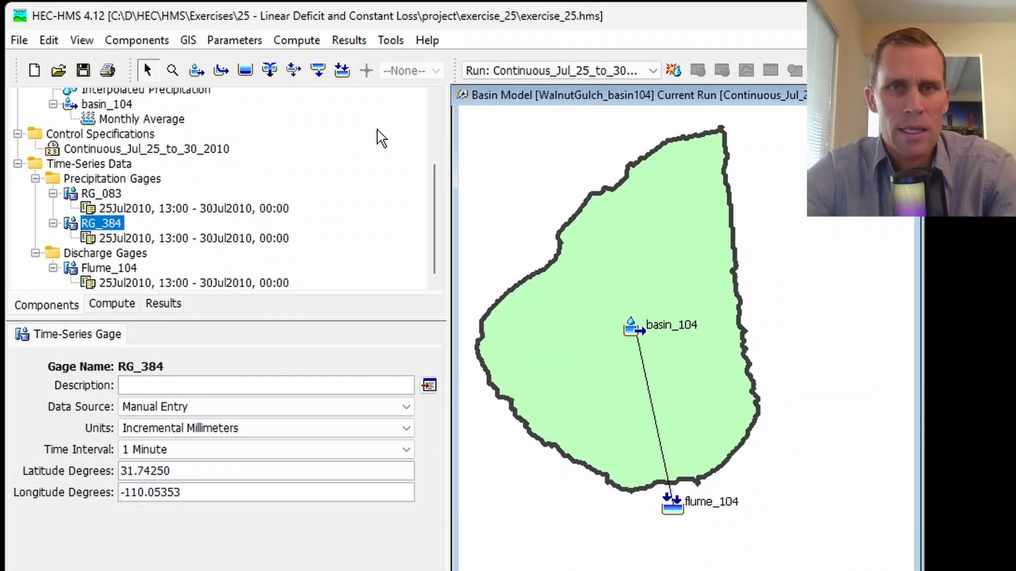
Recompute the Continuous_Jul_25_to_30_2010 run and open an enlarged results graph for subbasin basin_104.
left_click(674, 72)
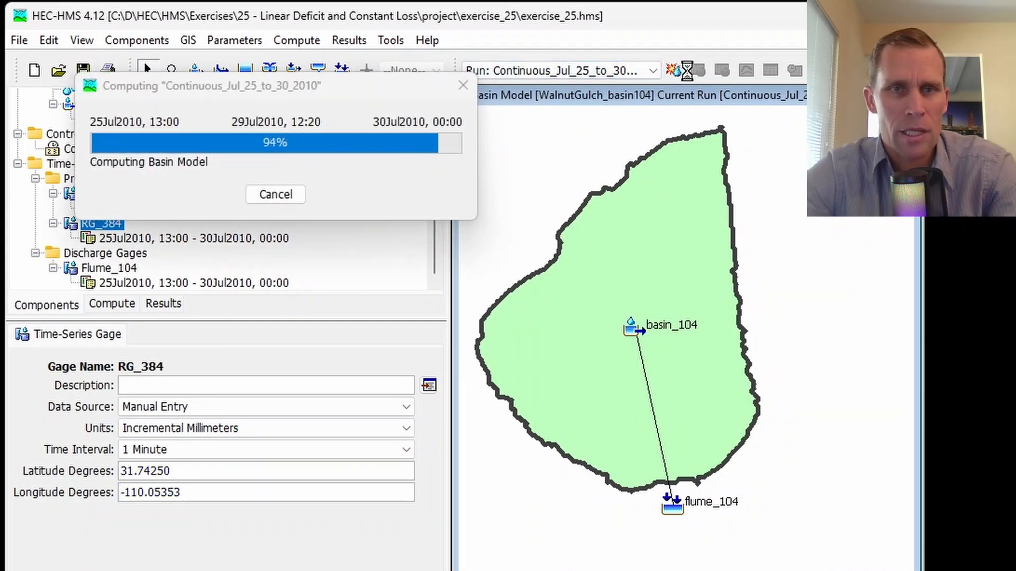
left_click(276, 195)
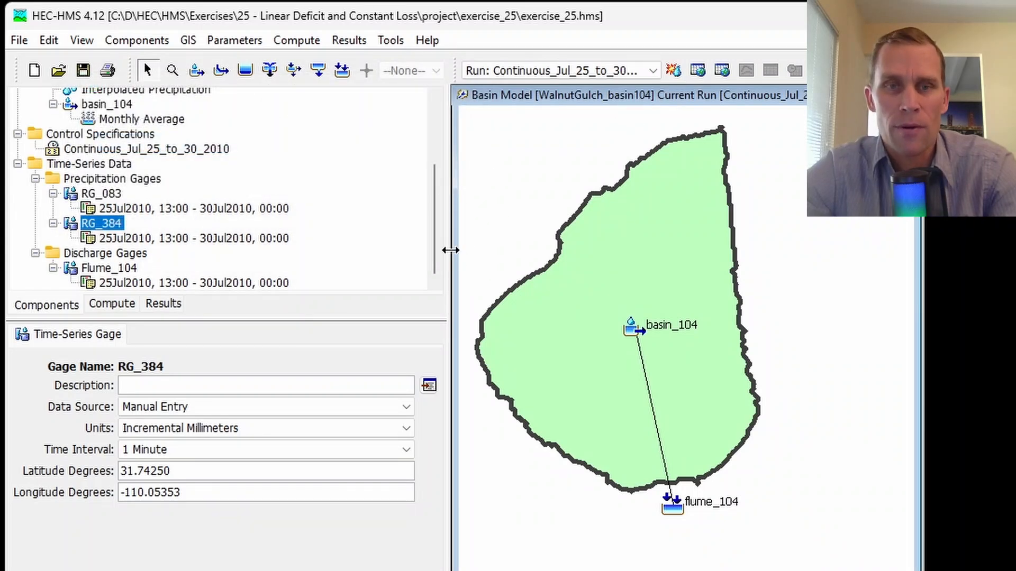
left_click_drag(450, 250, 411, 263)
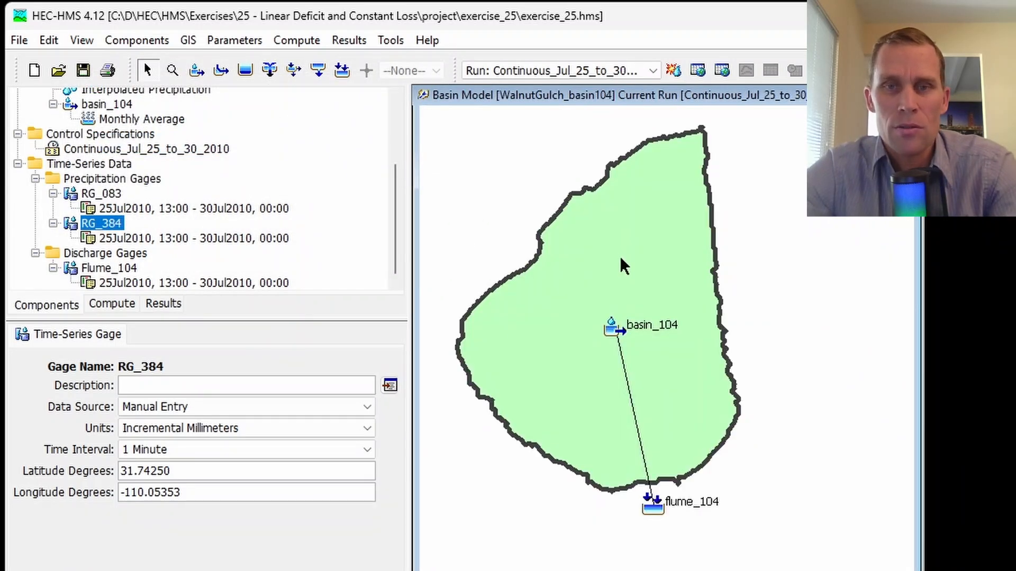
left_click(621, 258)
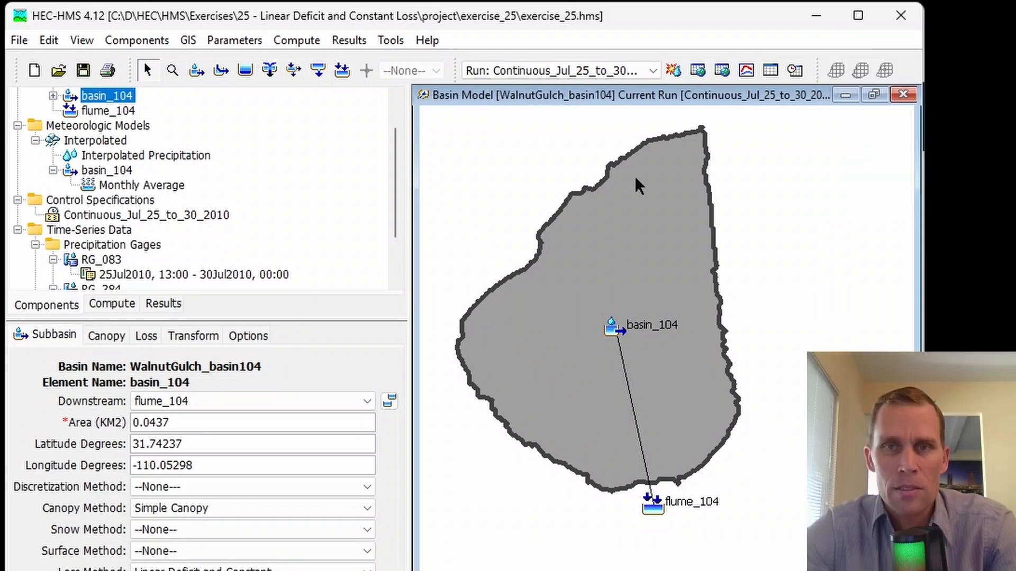
left_click(746, 71)
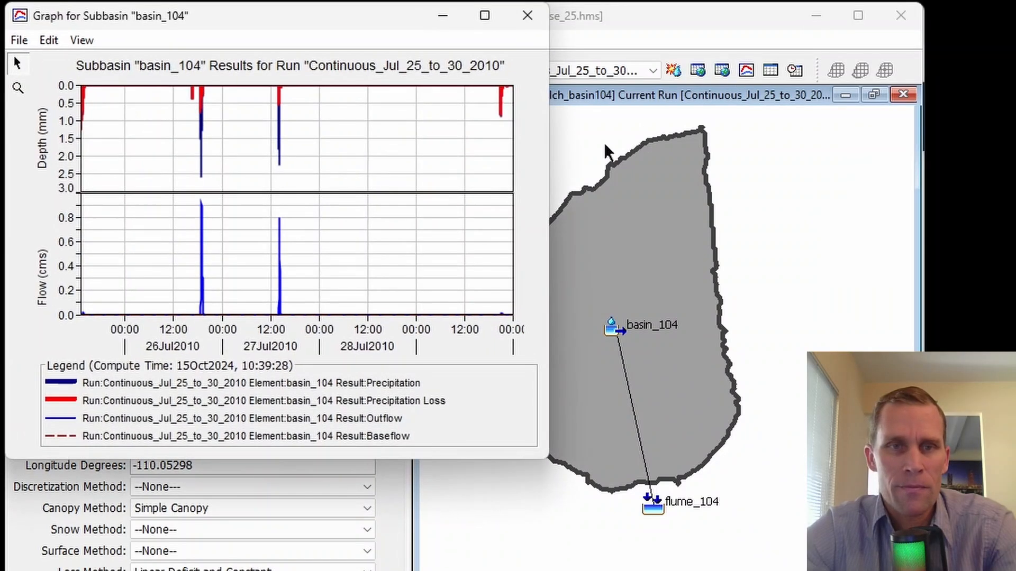
left_click_drag(598, 504, 863, 570)
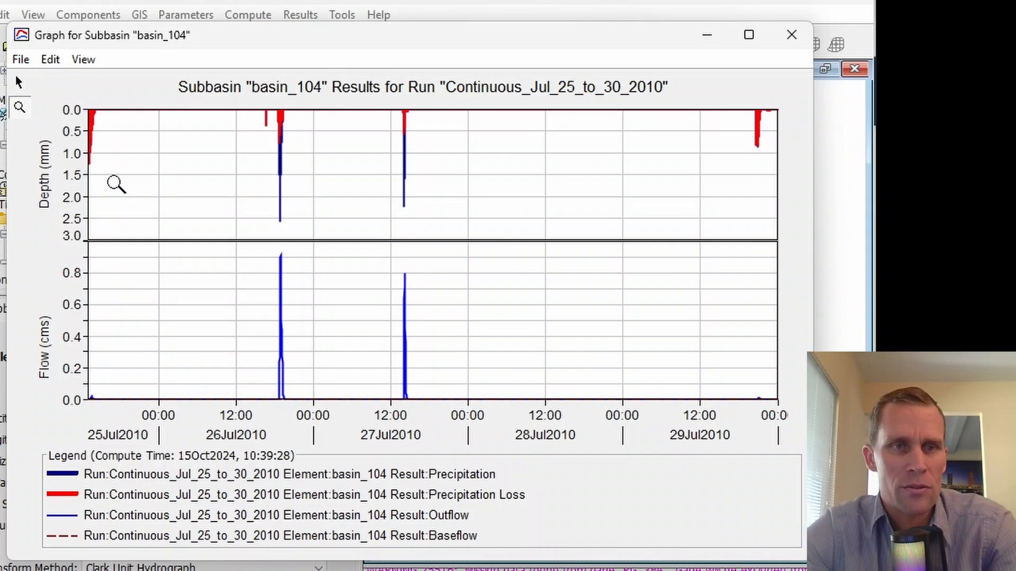
Examine precipitation, precipitation loss and outflow of basin_104 for the 25, 26 and 29 July 2010 events, and close the graph.
left_click_drag(115, 184, 91, 107)
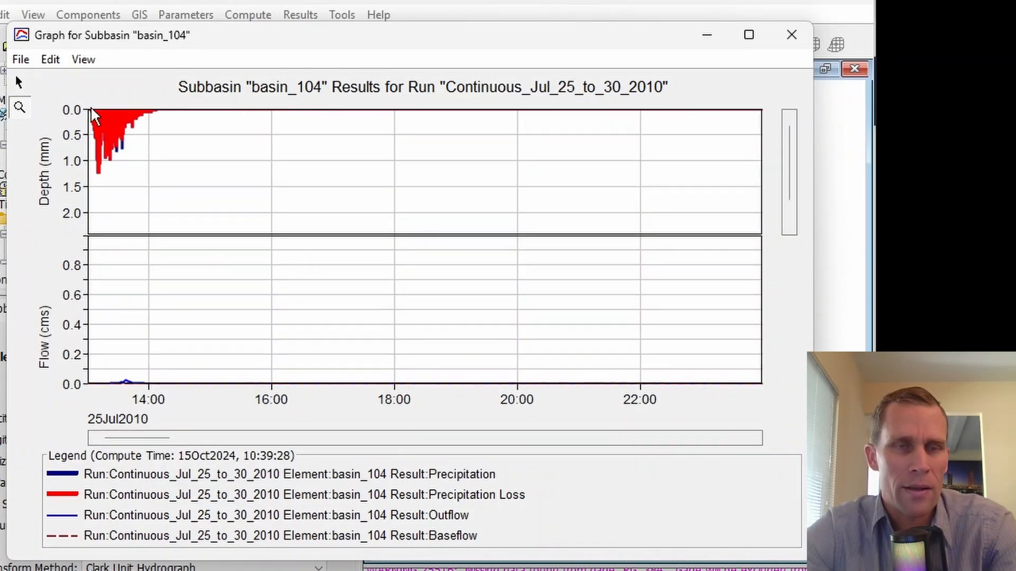
left_click_drag(164, 360, 90, 385)
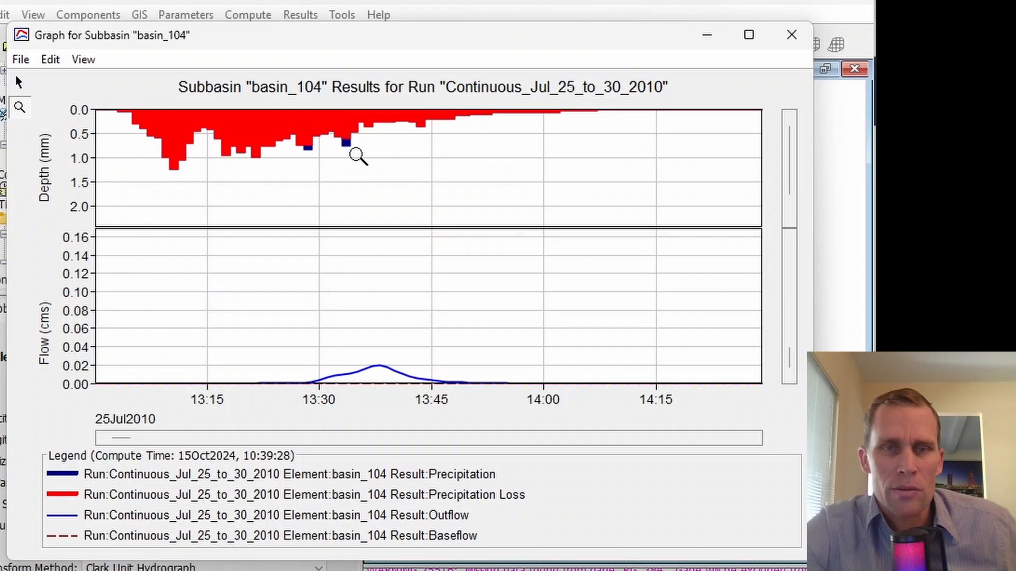
left_click_drag(121, 439, 294, 438)
right_click(362, 287)
right_click(361, 286)
right_click(362, 288)
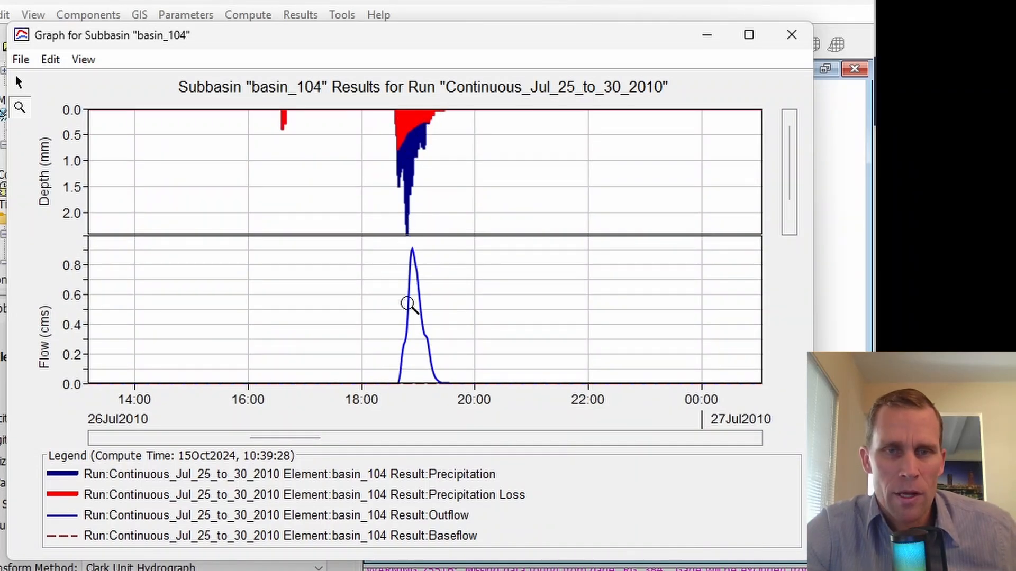
left_click_drag(271, 438, 703, 437)
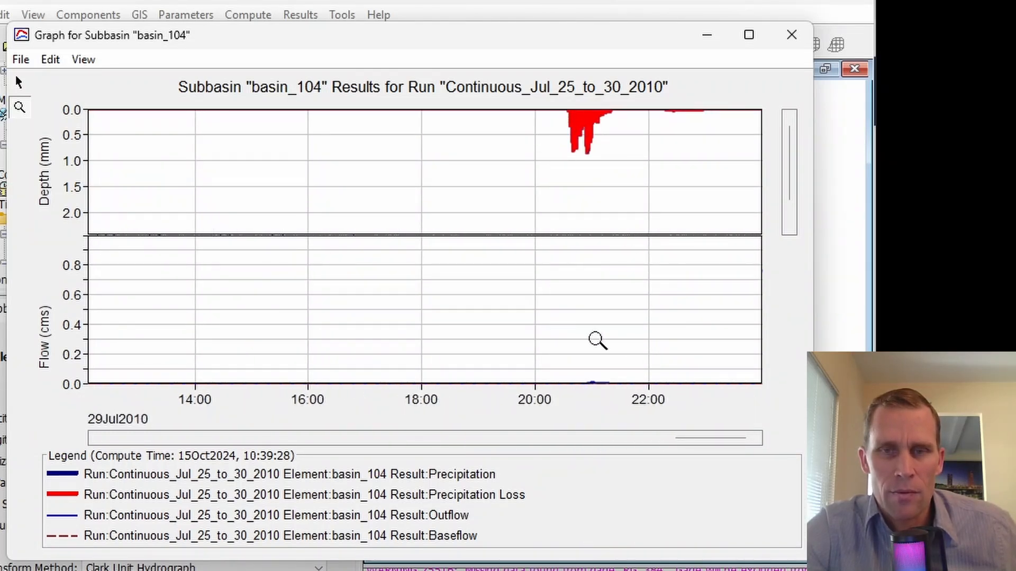
left_click(793, 37)
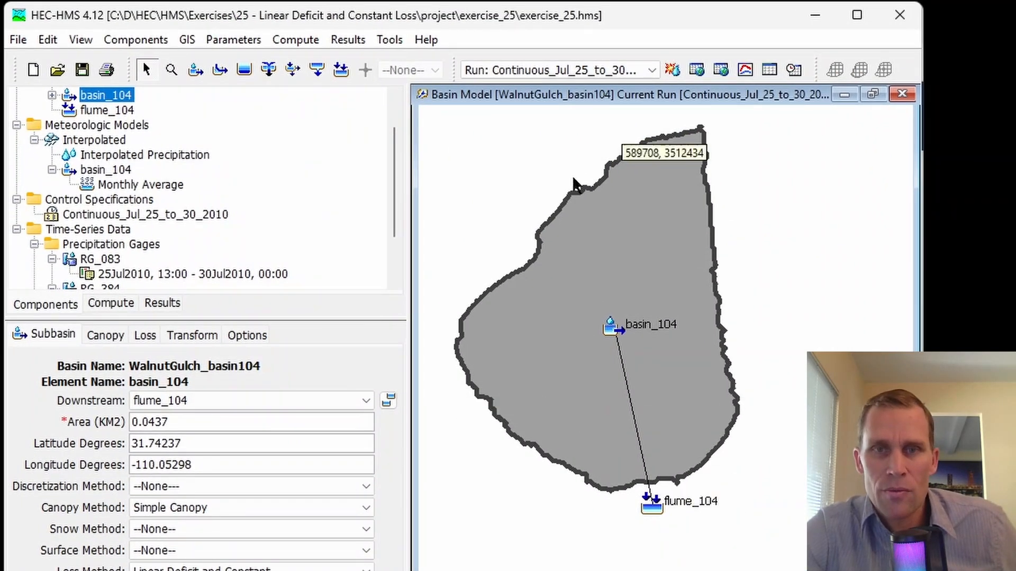
Check which observed flow gage is assigned to sink flume_104 and open an enlarged graph of its results.
left_click_drag(651, 508, 660, 513)
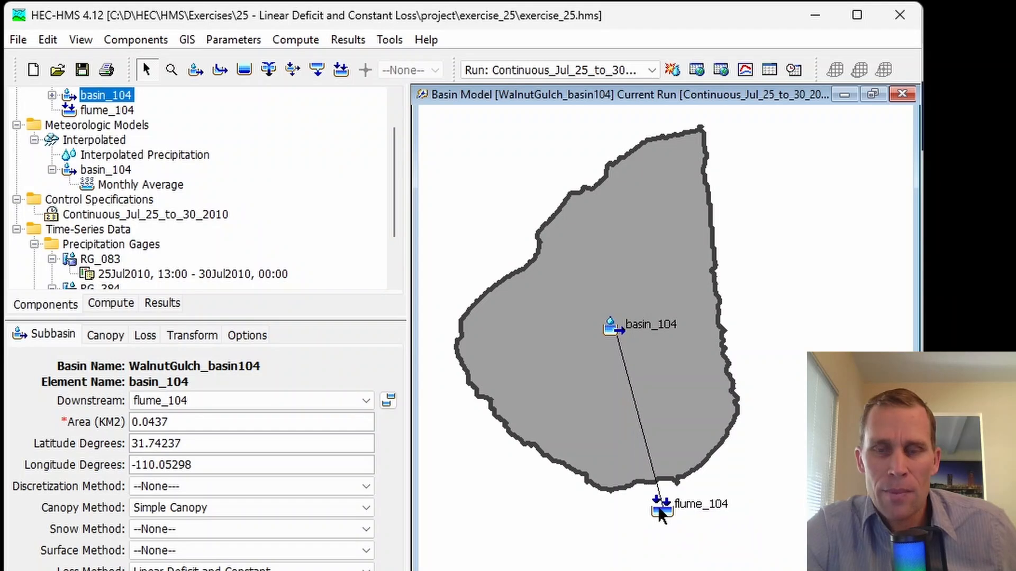
left_click(661, 509)
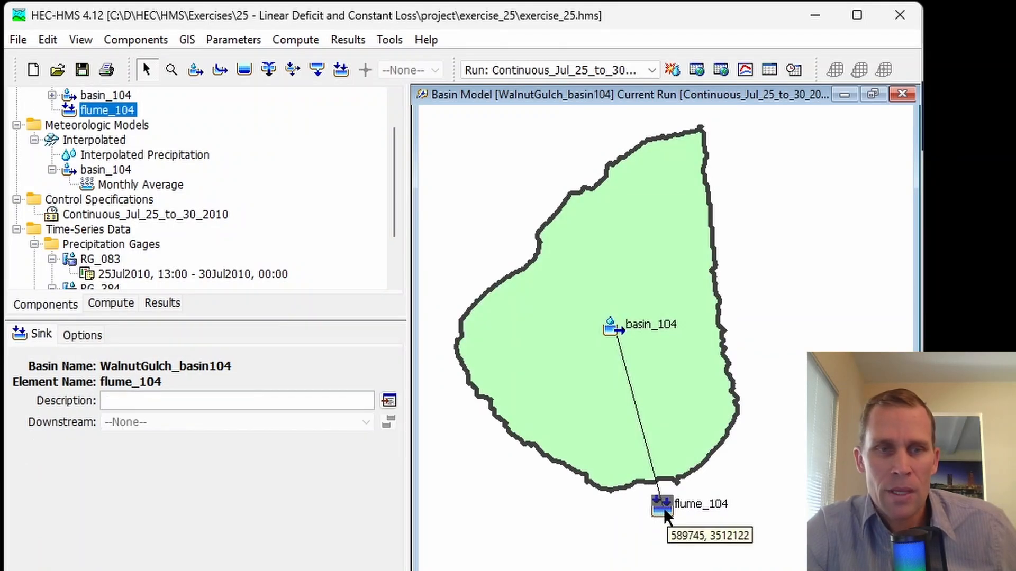
left_click(83, 339)
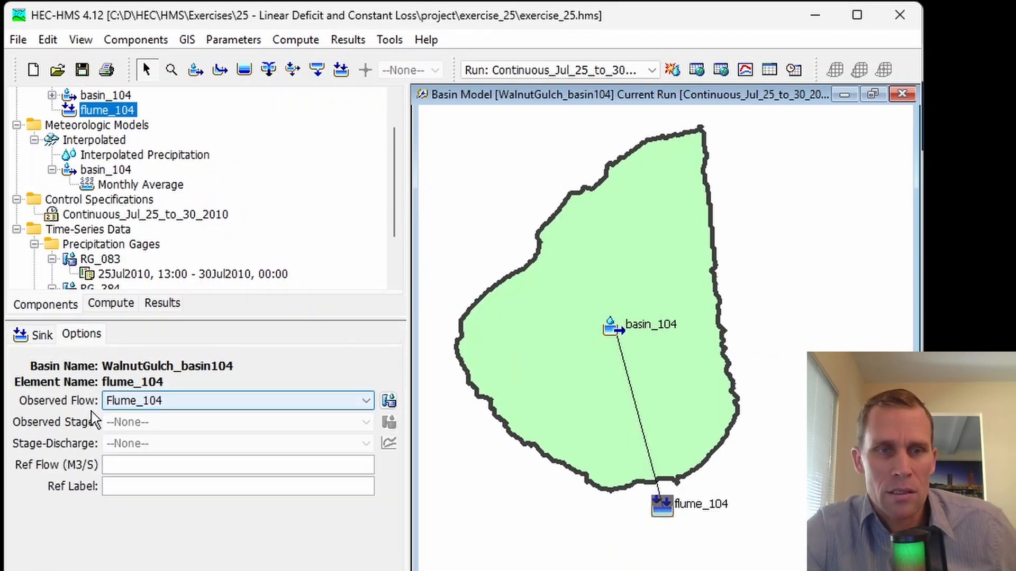
left_click(745, 70)
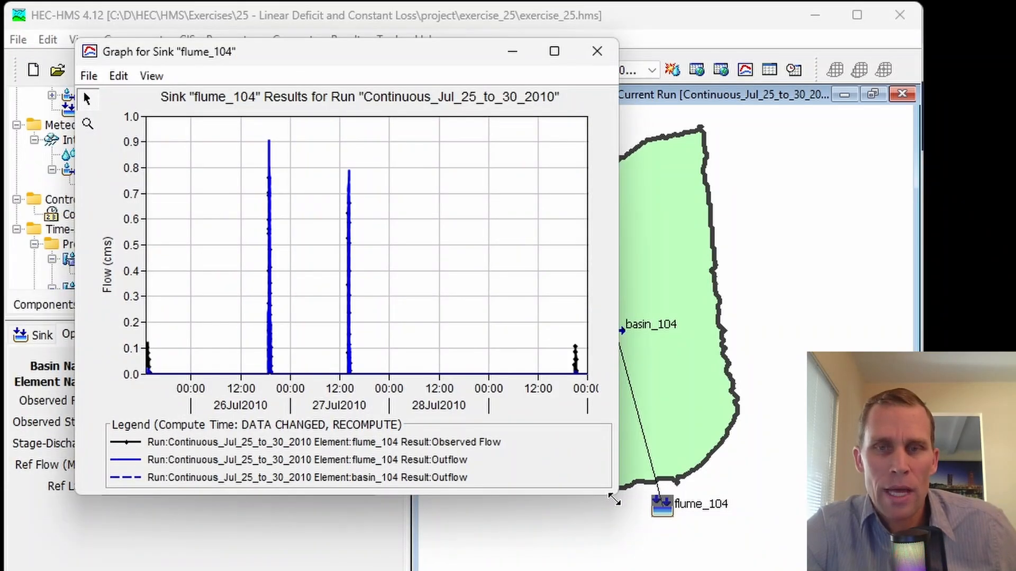
left_click_drag(614, 500, 930, 570)
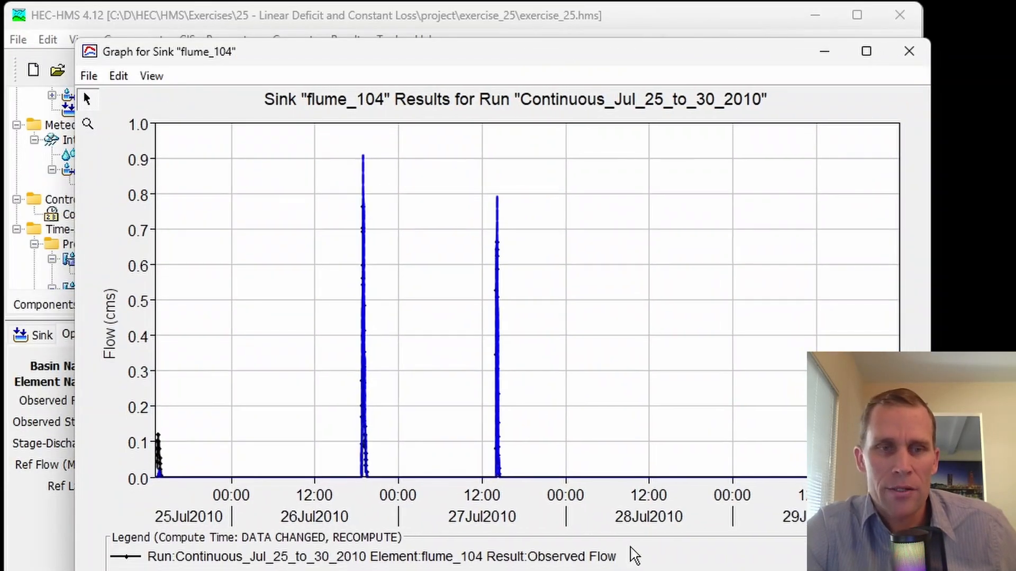
Compare the observed flow with the computed outflow at flume_104 for the 25 July 2010 event.
left_click(88, 124)
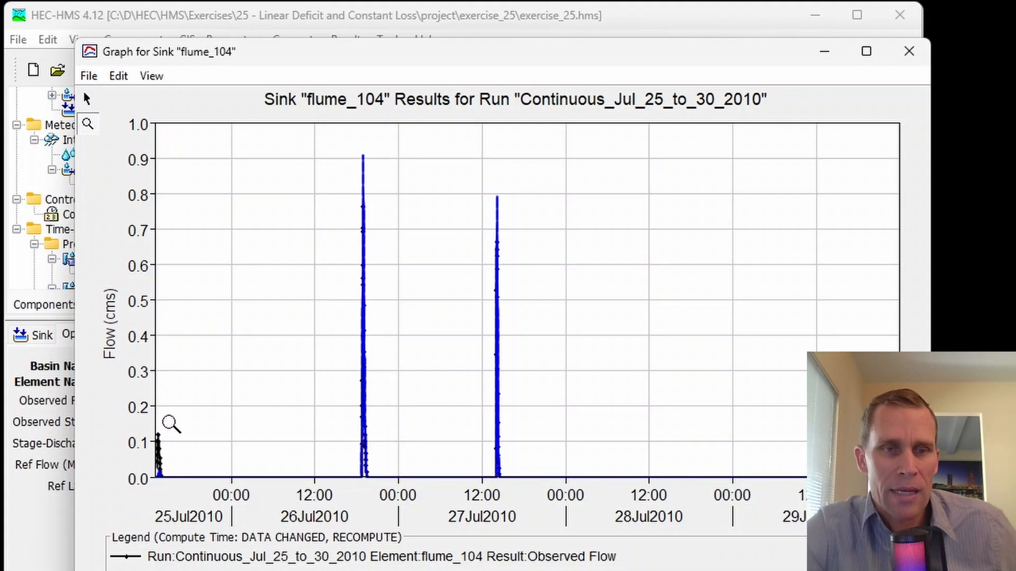
left_click_drag(162, 414, 164, 453)
left_click_drag(146, 504, 145, 504)
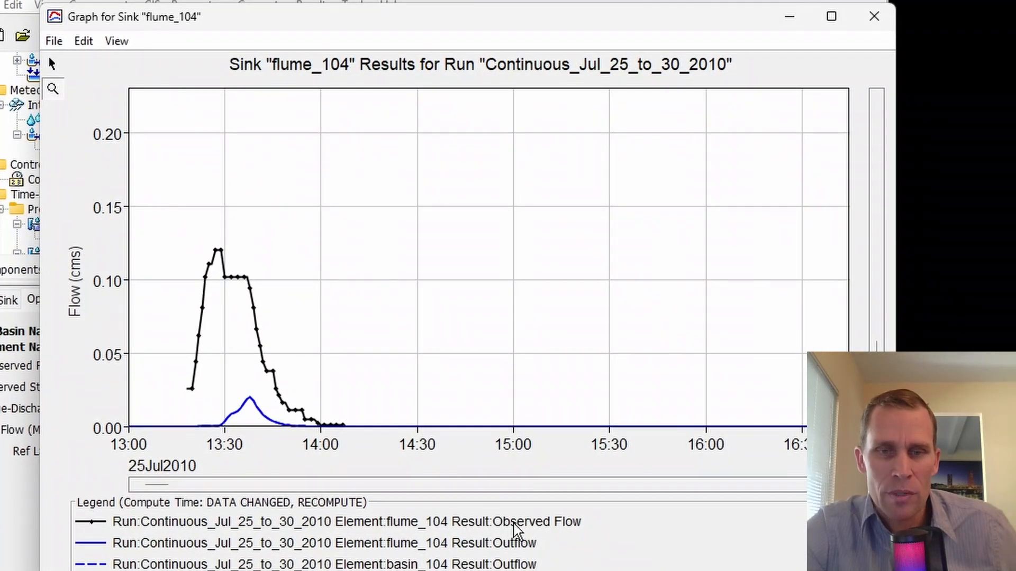
left_click(549, 524)
left_click(503, 545)
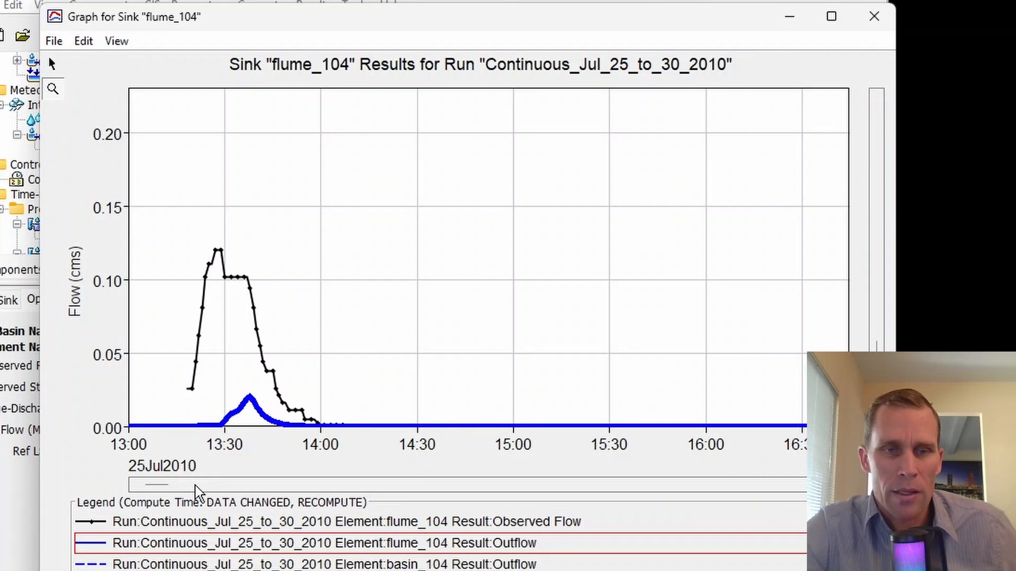
Compare the observed and computed hydrographs at flume_104 for the 26 July 2010 event, highlighting each curve.
left_click_drag(159, 485, 341, 492)
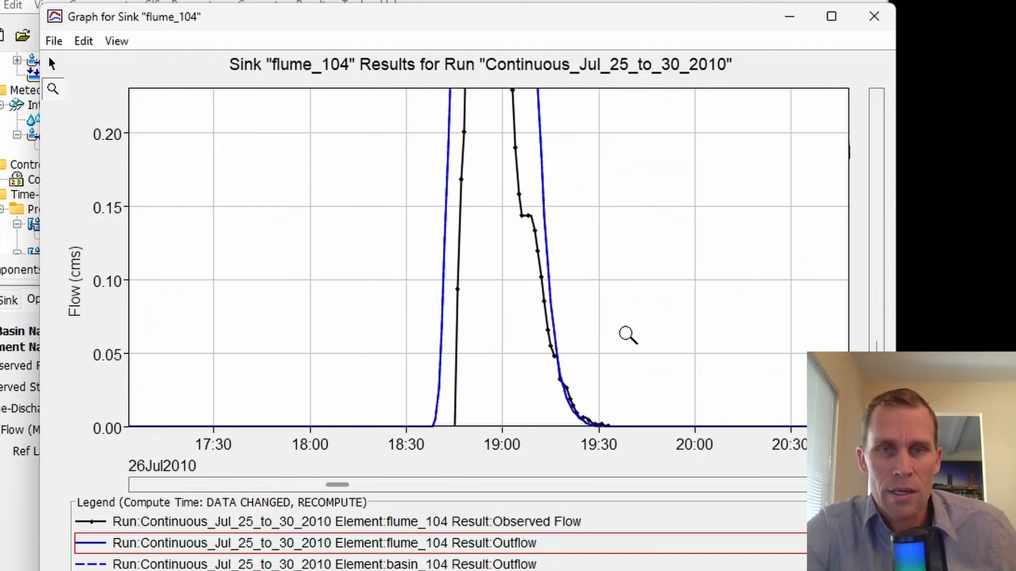
left_click(627, 334)
left_click(626, 333)
left_click_drag(462, 100, 541, 464)
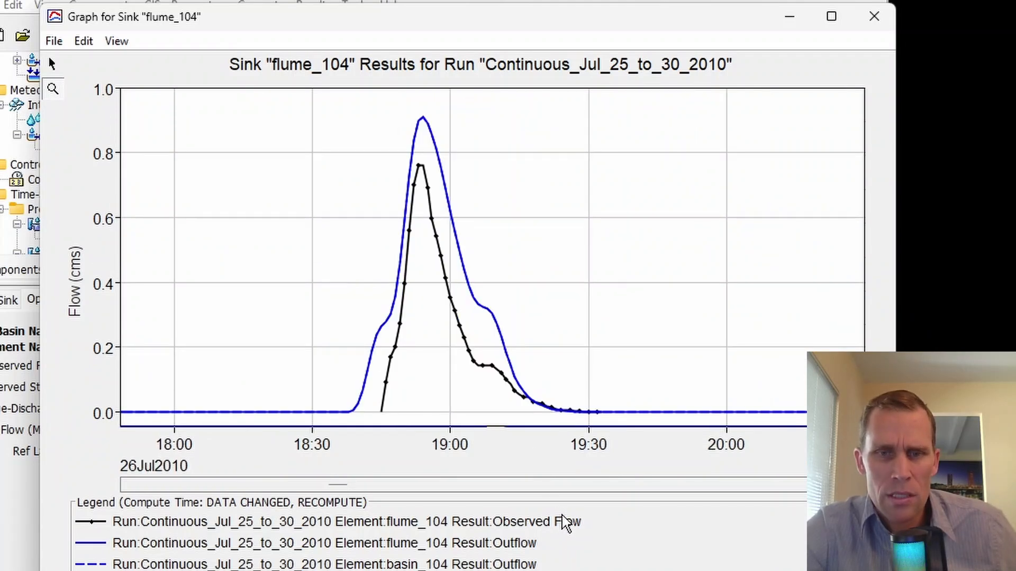
left_click(576, 527)
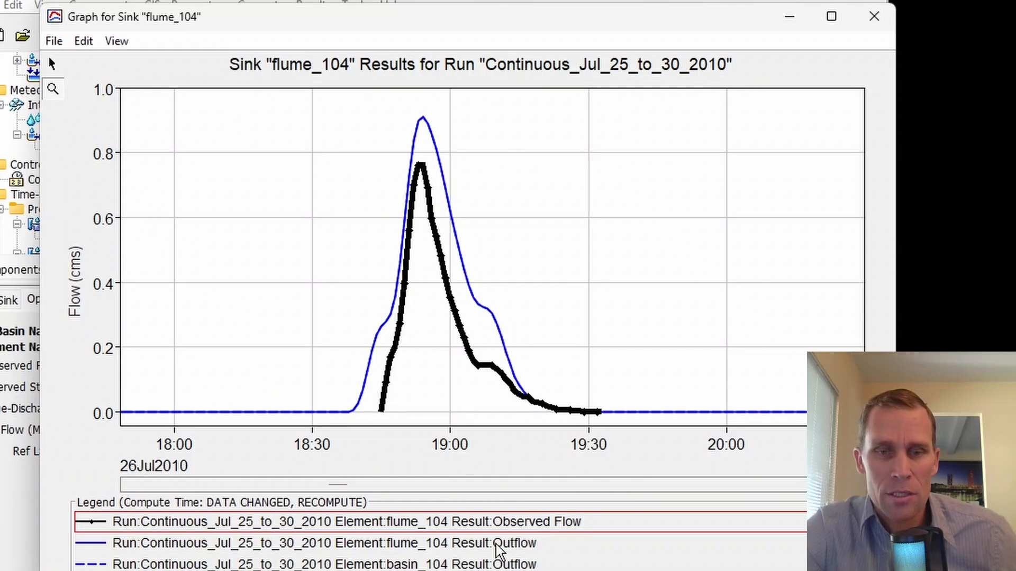
left_click(517, 545)
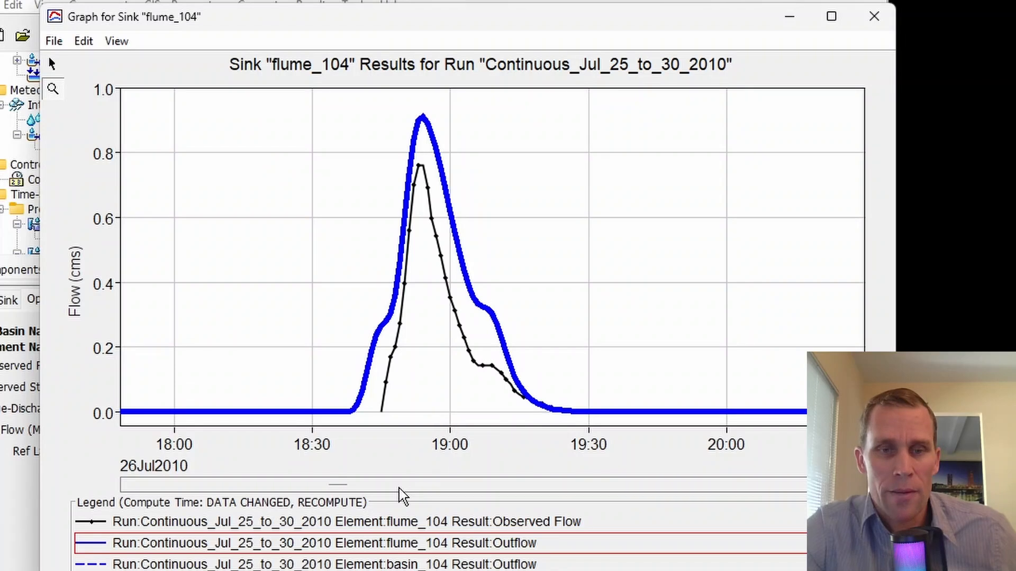
Inspect the 27 July 2010 event at flume_104, highlighting the computed outflow against the observed flow.
left_click_drag(335, 486, 470, 486)
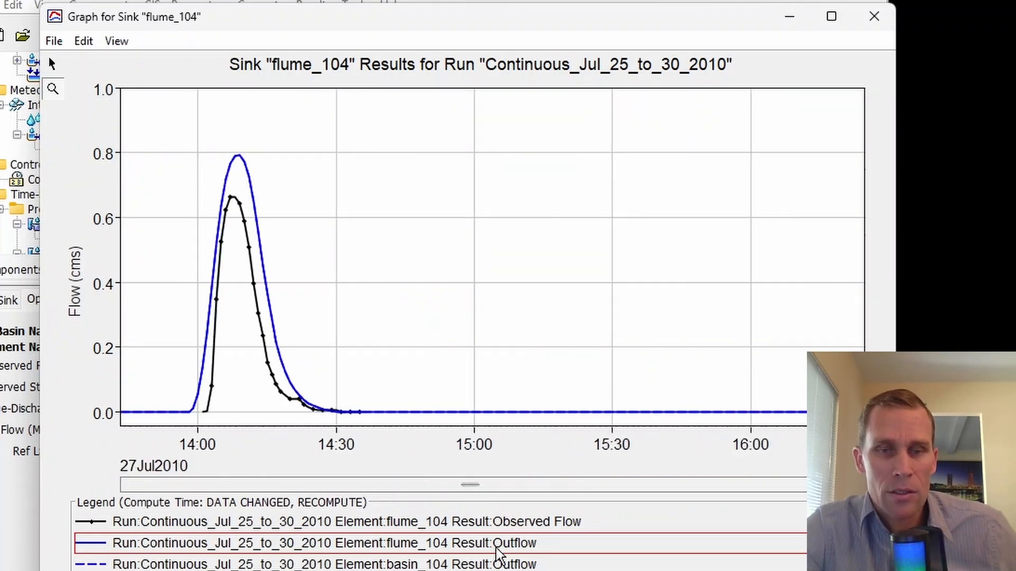
left_click(526, 553)
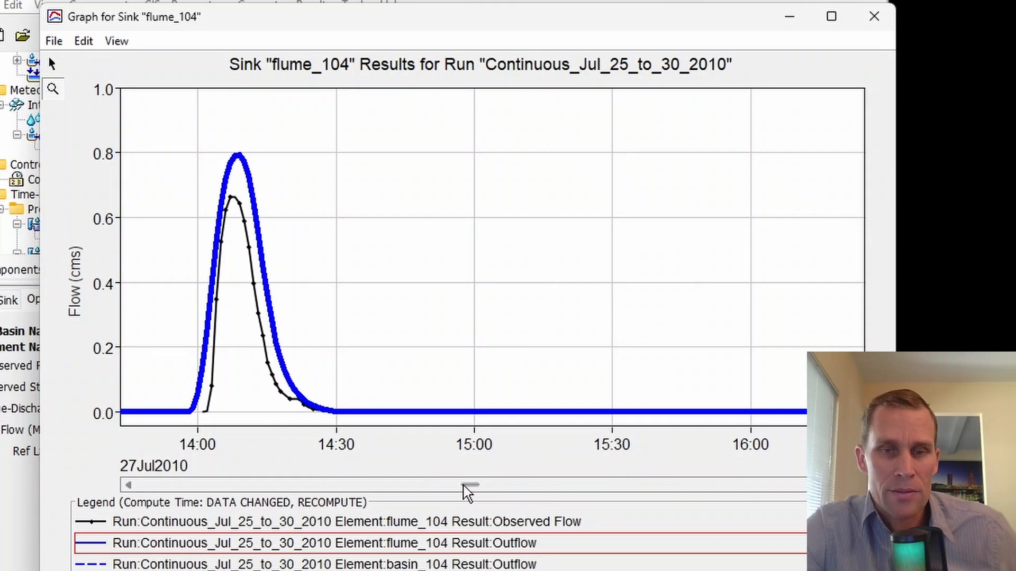
left_click_drag(465, 486, 463, 486)
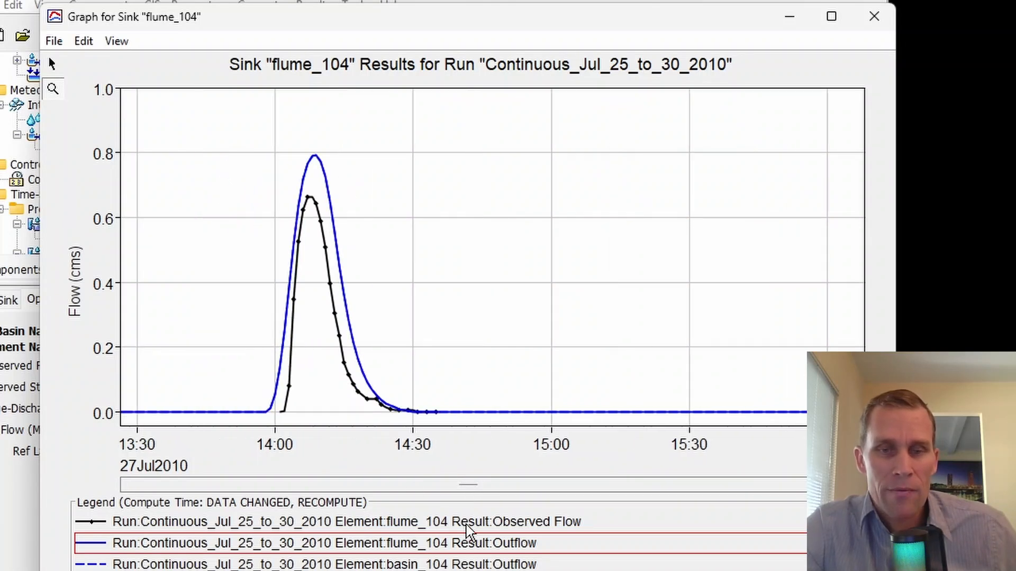
left_click(498, 543)
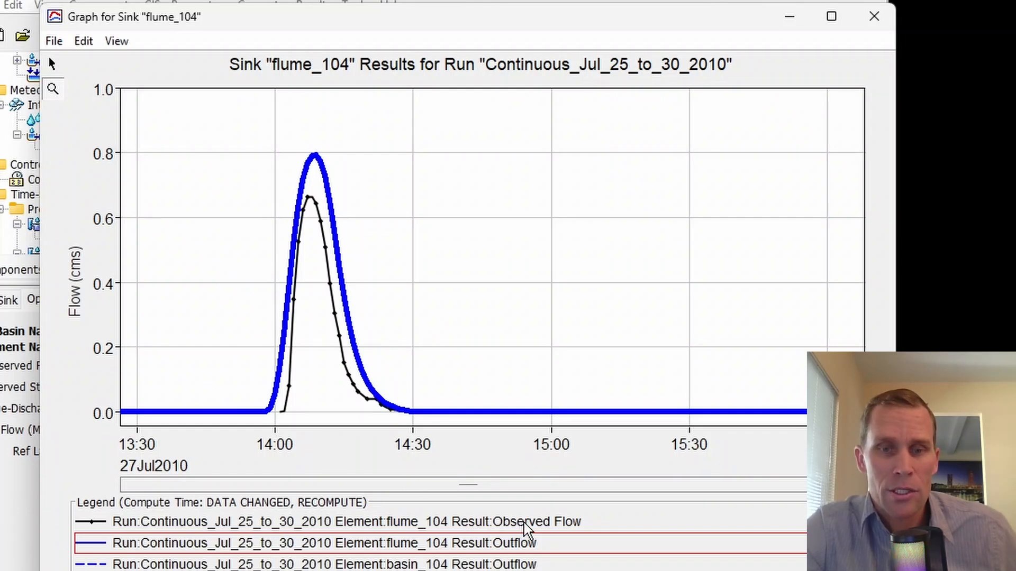
Examine the observed and computed flows at flume_104 for the 29 July 2010 event and close the graph.
left_click_drag(468, 485, 789, 489)
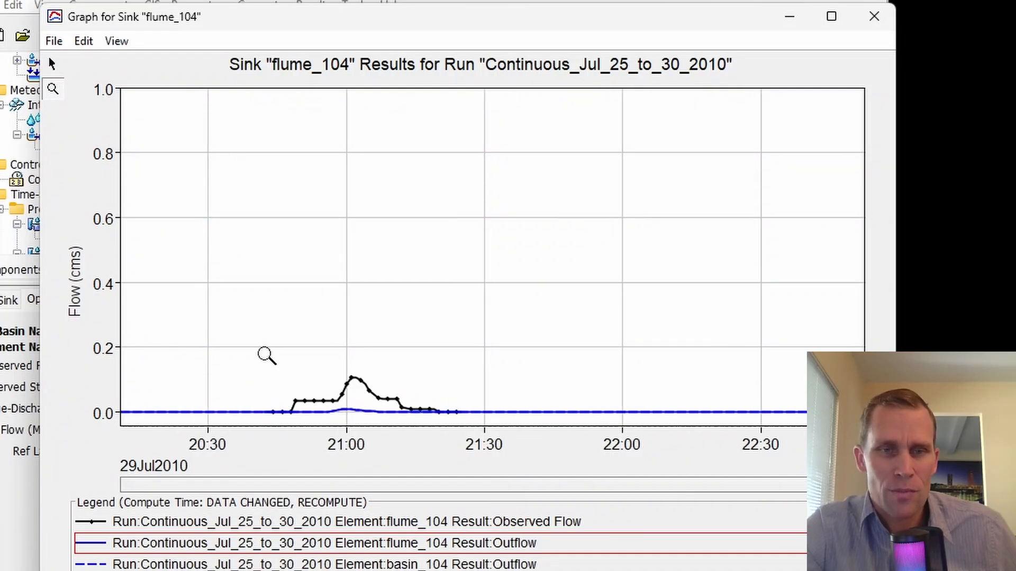
left_click_drag(248, 346, 477, 429)
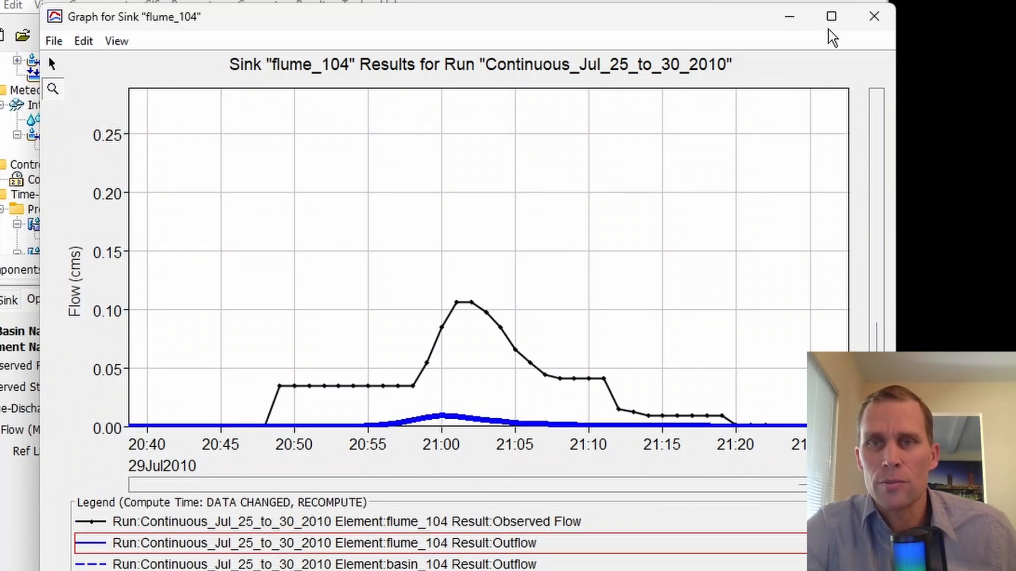
left_click(874, 16)
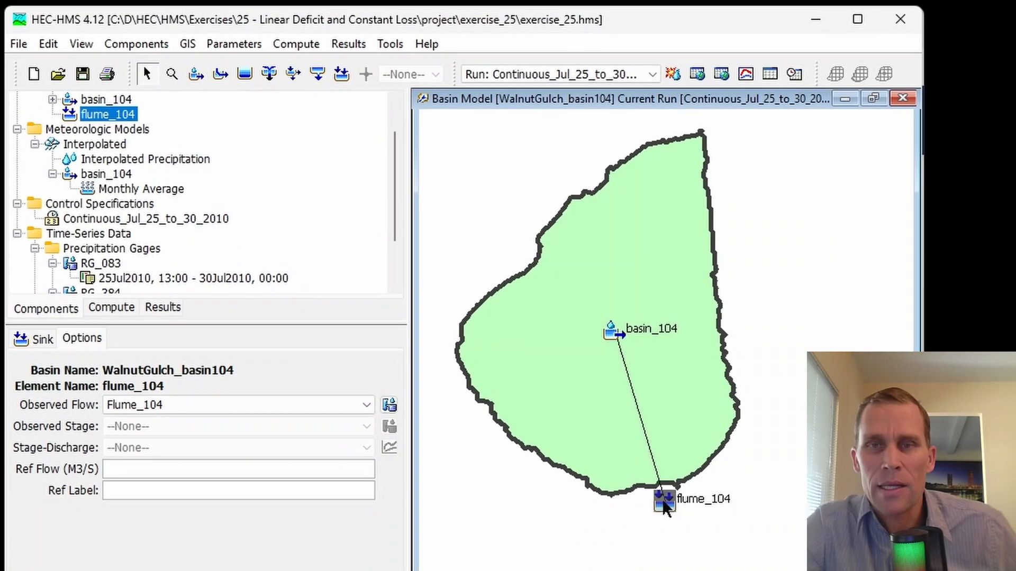
Review the summary results for flume_104, comparing computed and observed peak discharge, volume and Nash-Sutcliffe, and close the summary.
left_click(771, 75)
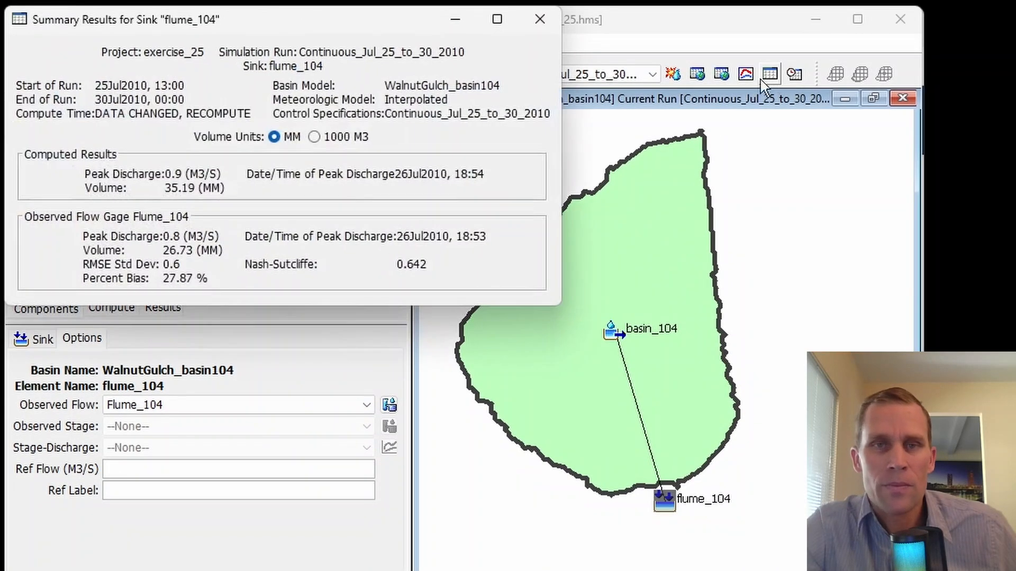
left_click(545, 17)
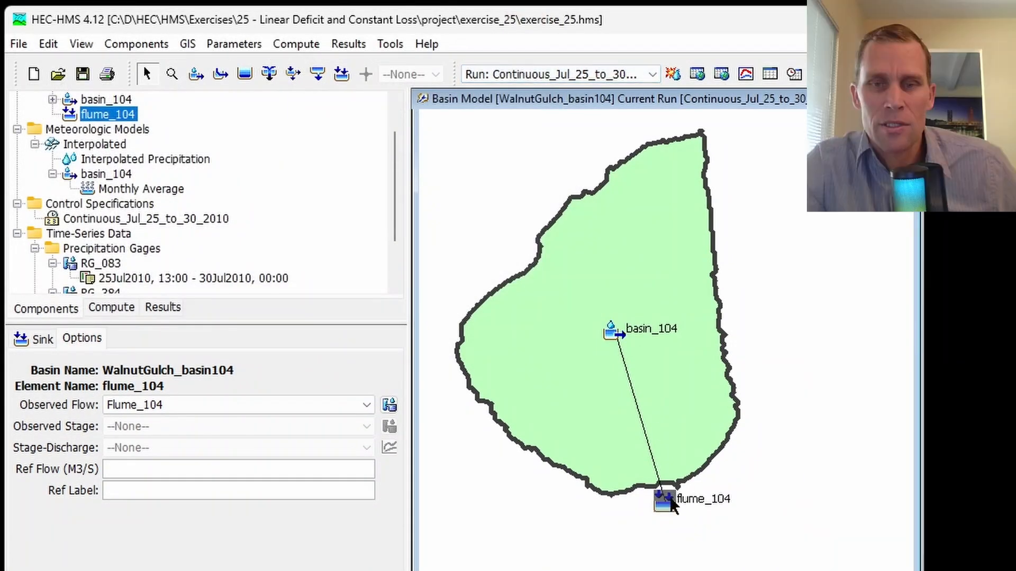
right_click(670, 498)
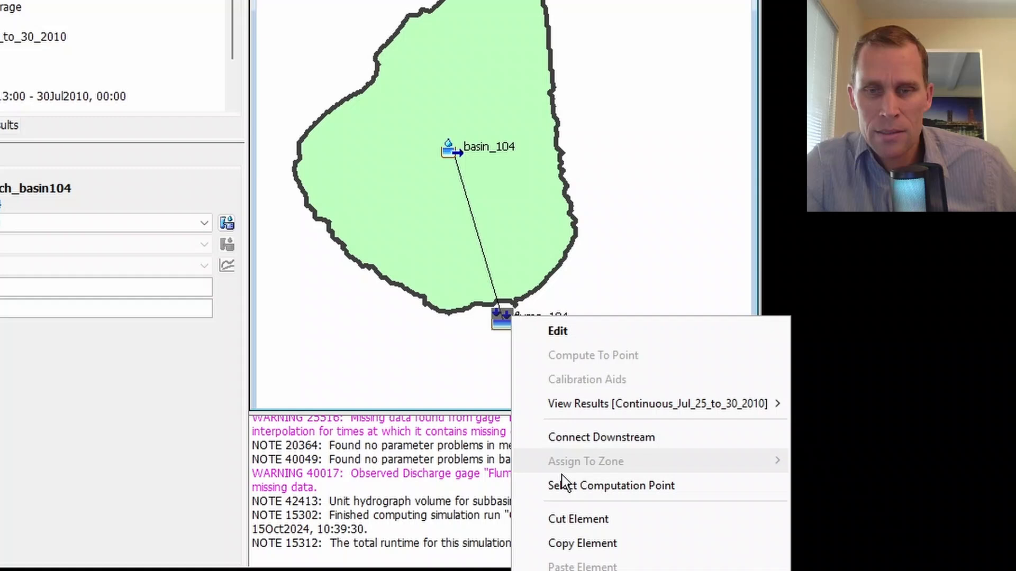
mouse_move(572, 407)
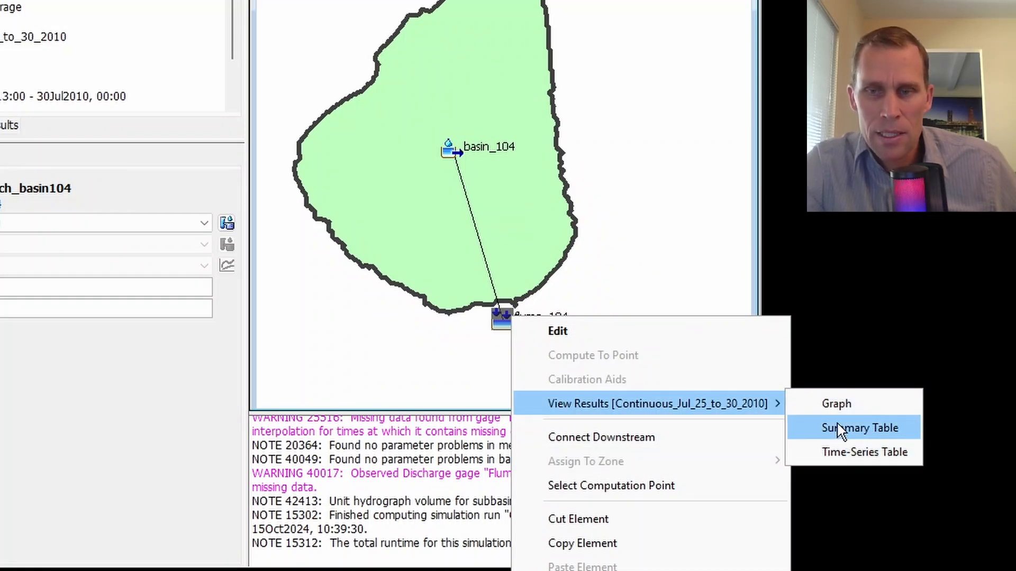
left_click(842, 437)
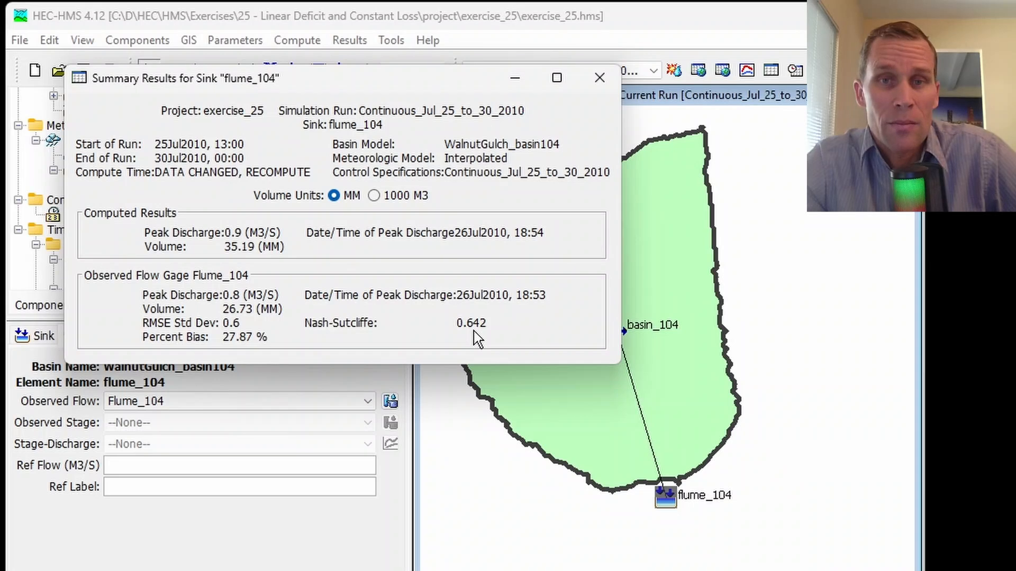
left_click(598, 78)
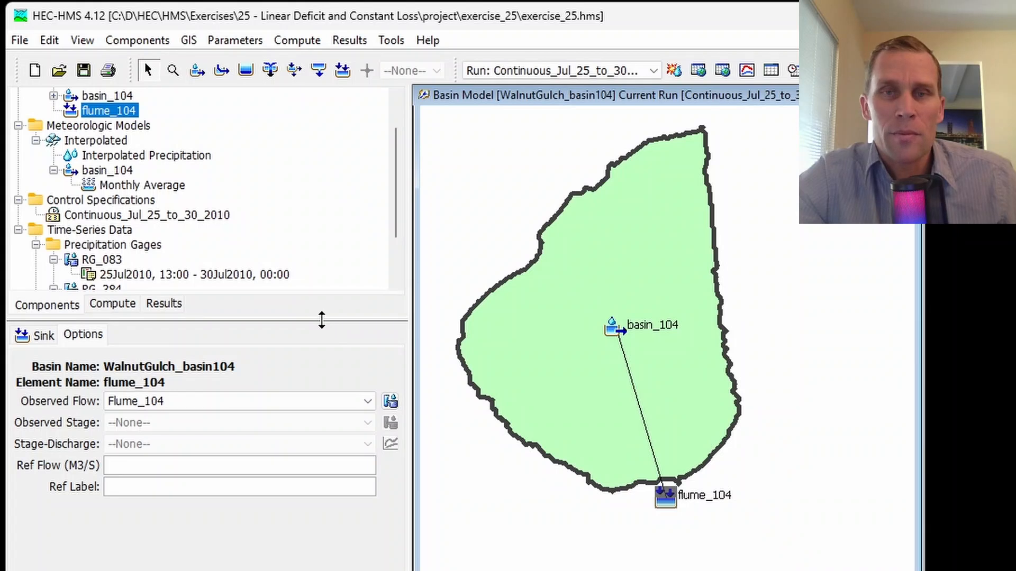
Enlarge the project tree area and look through the simulation runs listed under the project's computes and results.
left_click_drag(322, 320, 323, 405)
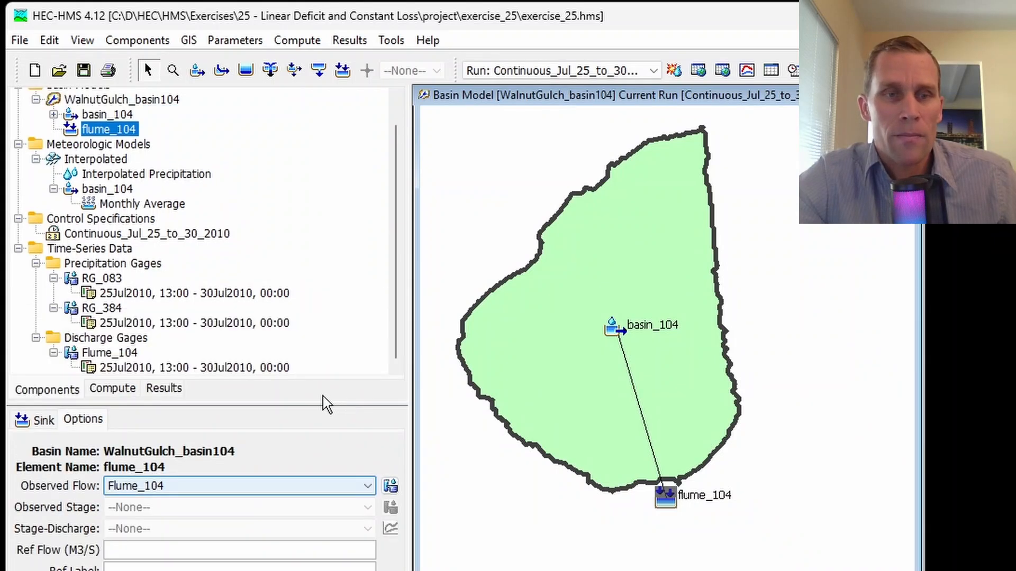
left_click(111, 390)
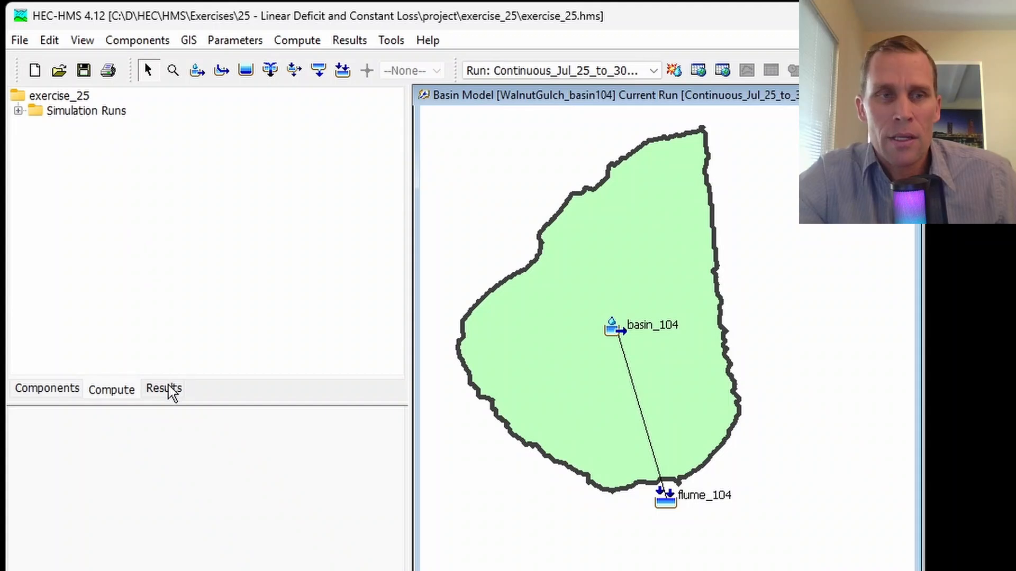
left_click(19, 111)
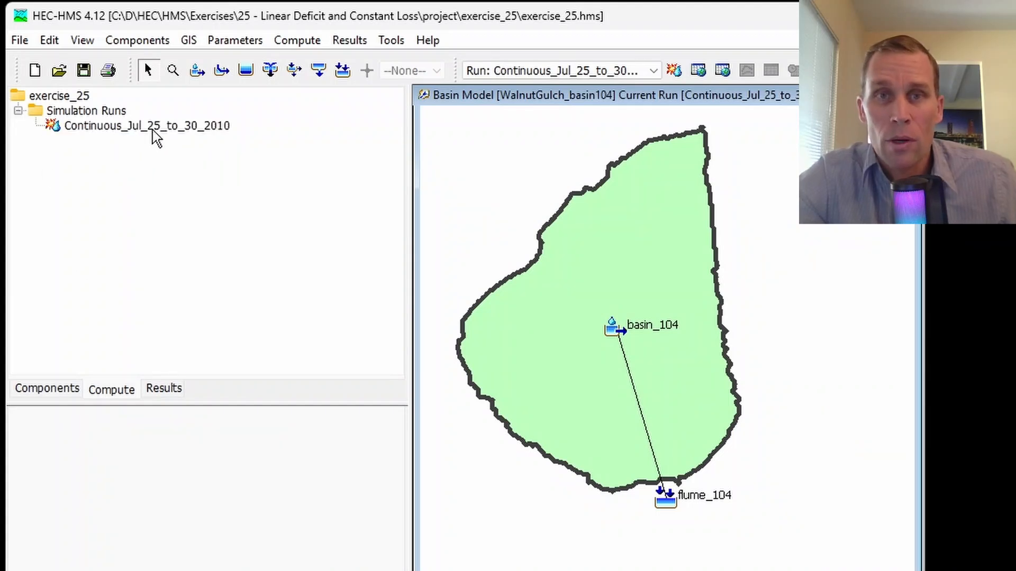
left_click(173, 390)
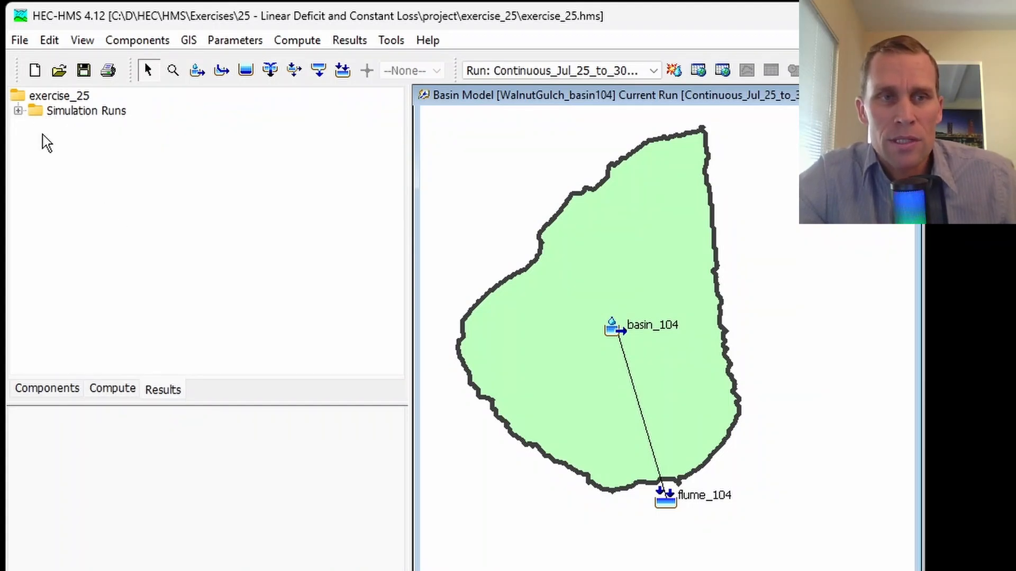
left_click(19, 111)
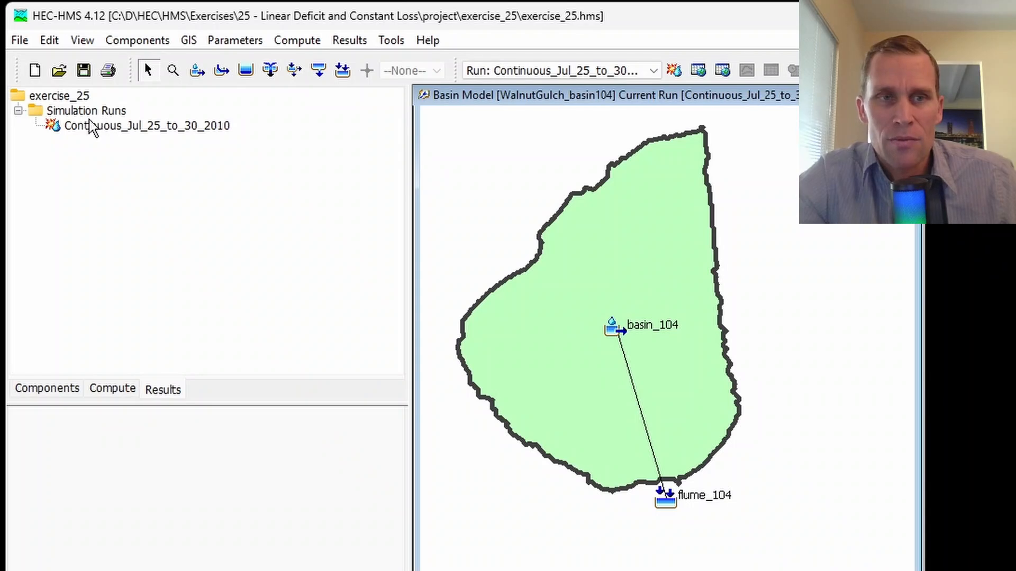
left_click(117, 391)
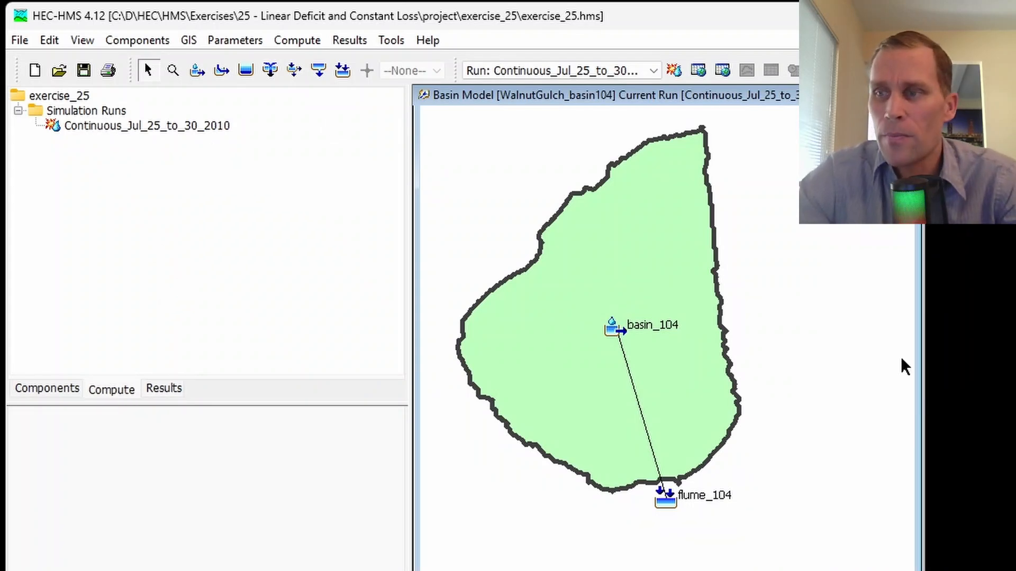
Create an optimization trial named Continuous_optimization using the WalnutGulch_basin104 basin model, and close the Optimization Trial Manager.
left_click(294, 42)
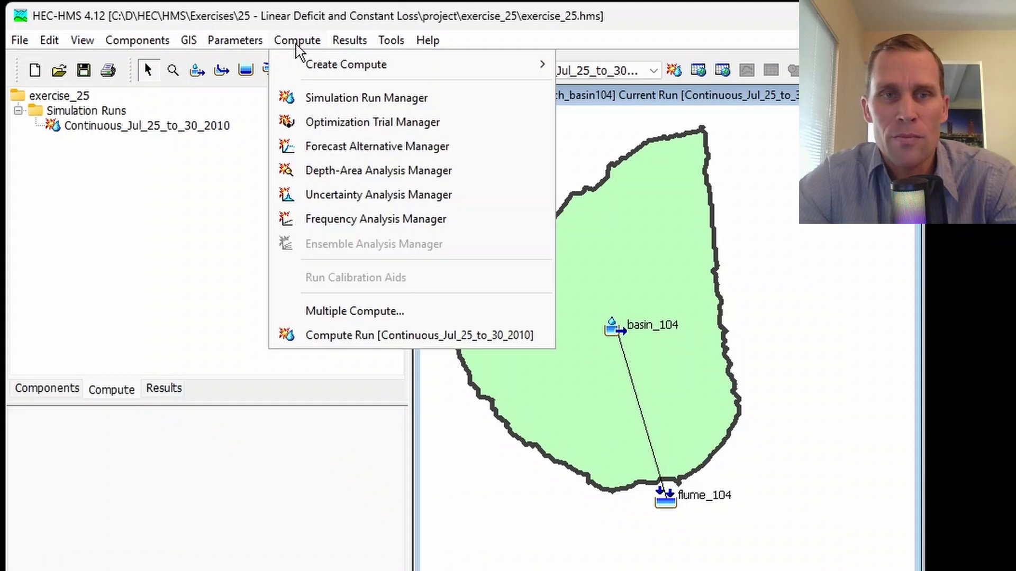
left_click(334, 123)
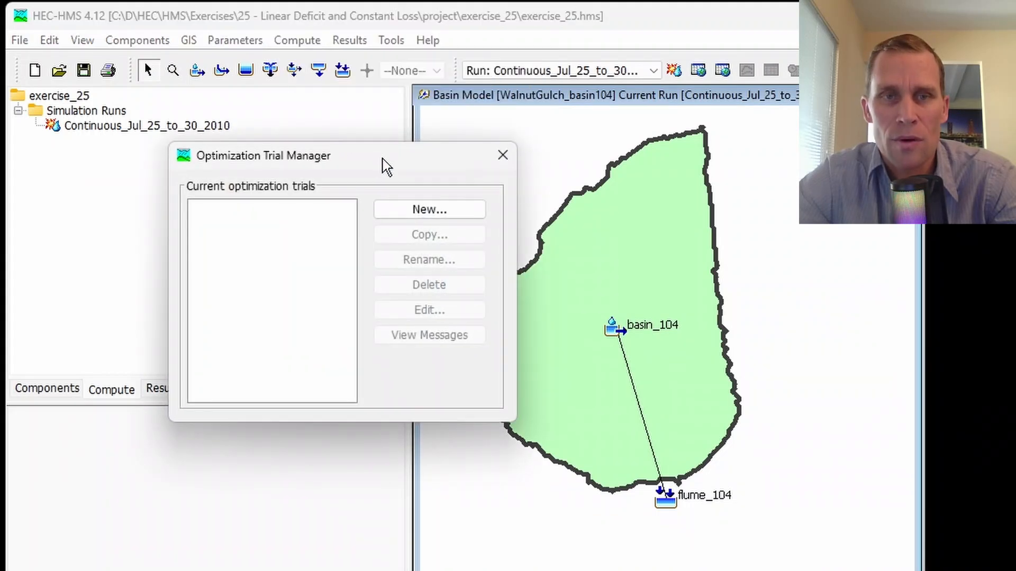
left_click(424, 209)
left_click_drag(515, 332, 399, 340)
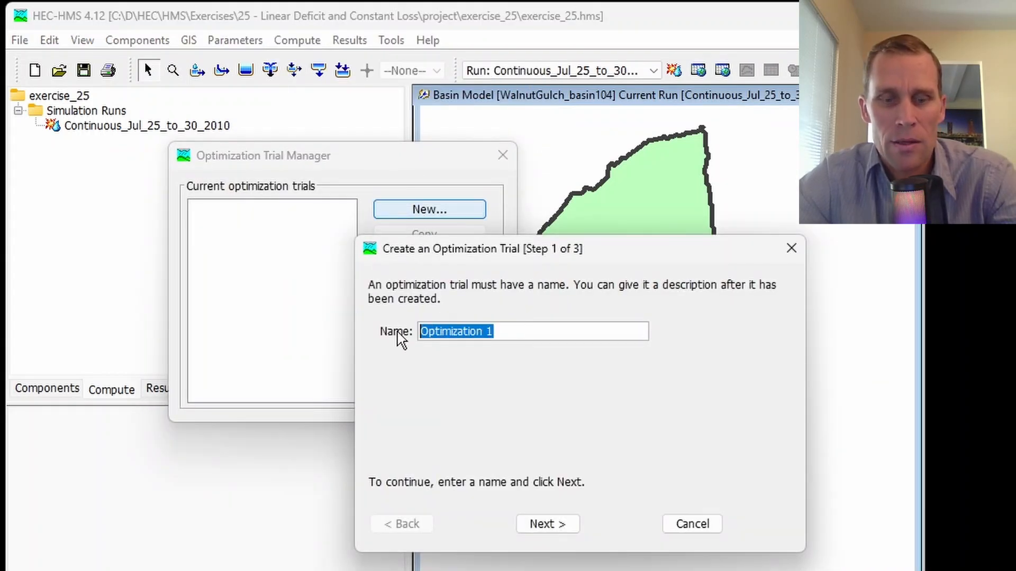
type("Continuous_optimization")
left_click(542, 525)
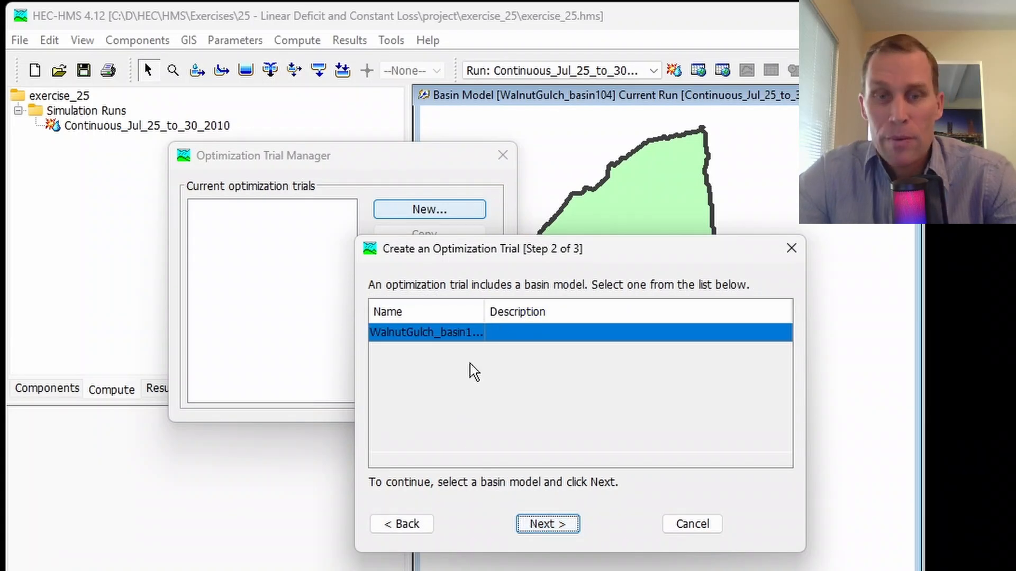
left_click(537, 526)
left_click(535, 526)
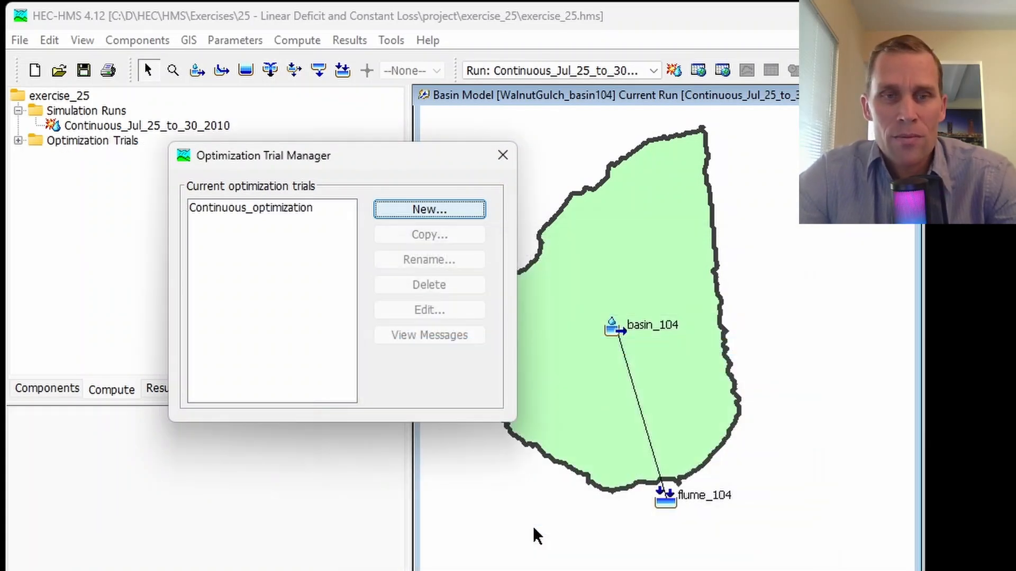
left_click(503, 164)
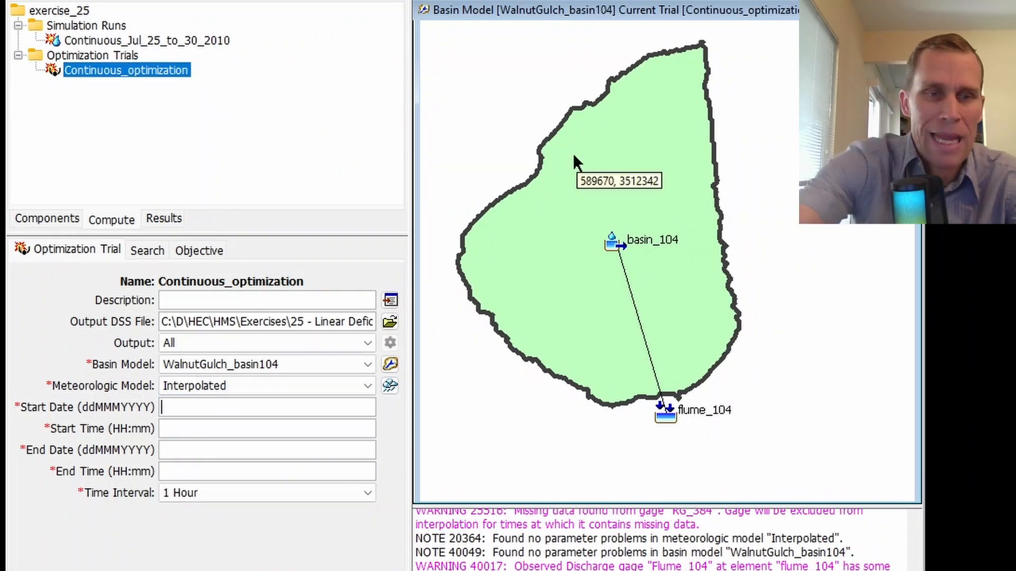
Set the Continuous_optimization trial's time window from 25Jul2010 13:00 to 30Jul2010 00:00.
type("25Jul2010")
key("Tab")
type("13:00")
key("Tab")
type("30Jul2010")
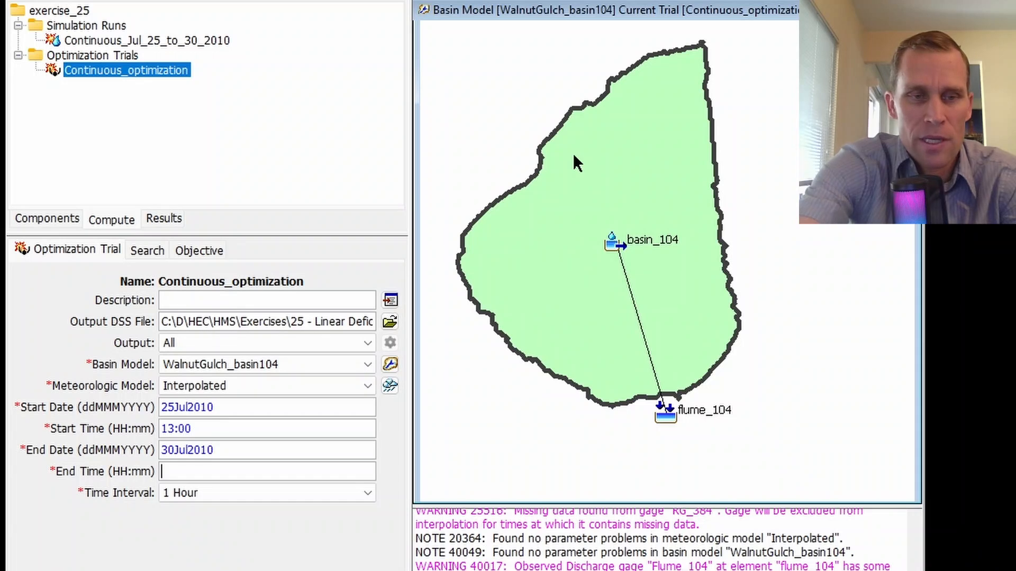
type("0:00")
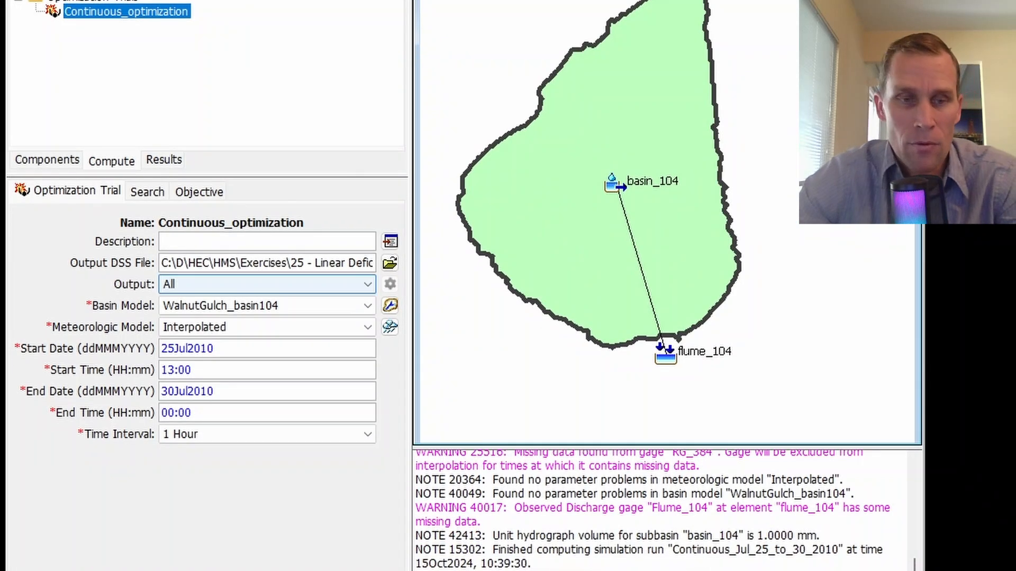
Set the optimization trial's time interval to 1 Minute and save the project.
left_click(243, 439)
scroll(217, 476, "up", 4)
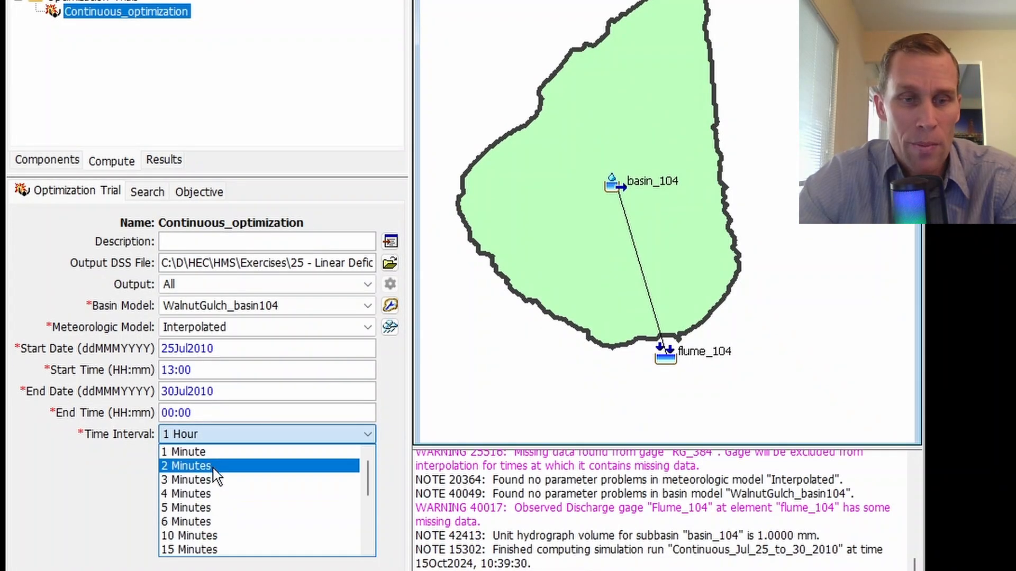
left_click(204, 451)
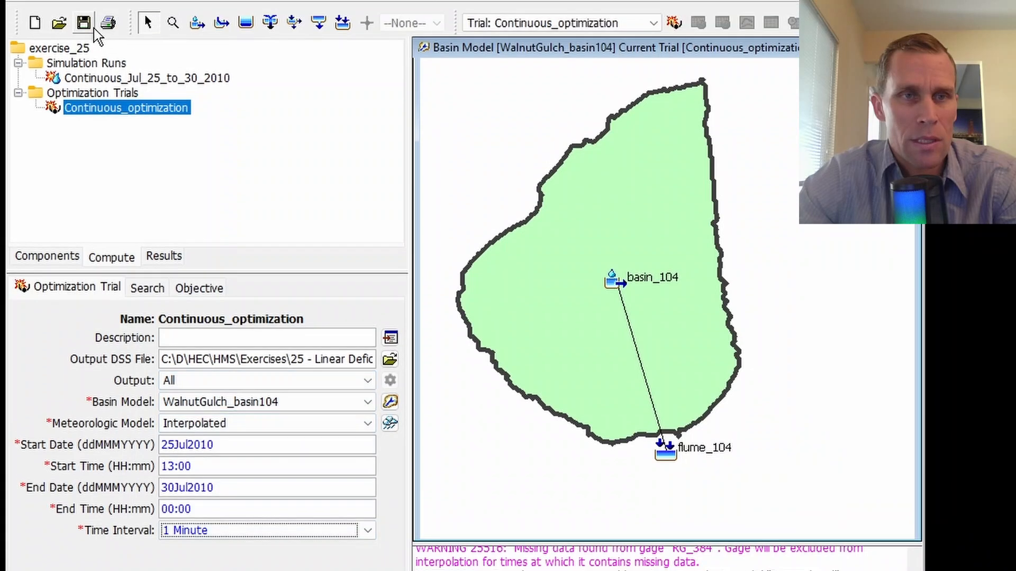
left_click(85, 24)
left_click(61, 291)
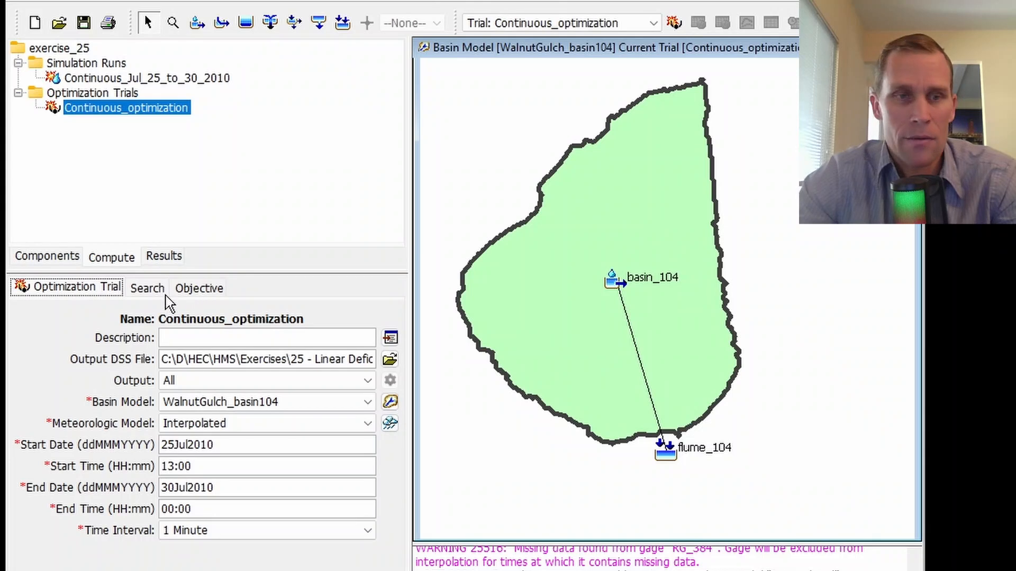
Set the trial's search tolerance to 0.0001, keep the Absolute tolerance criterion, and save the project.
left_click(151, 291)
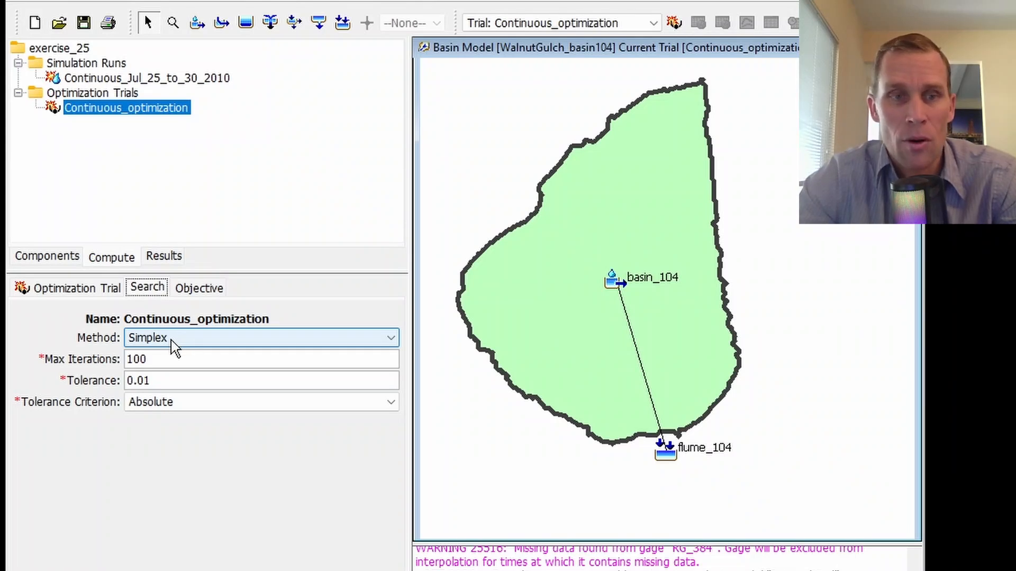
left_click(159, 360)
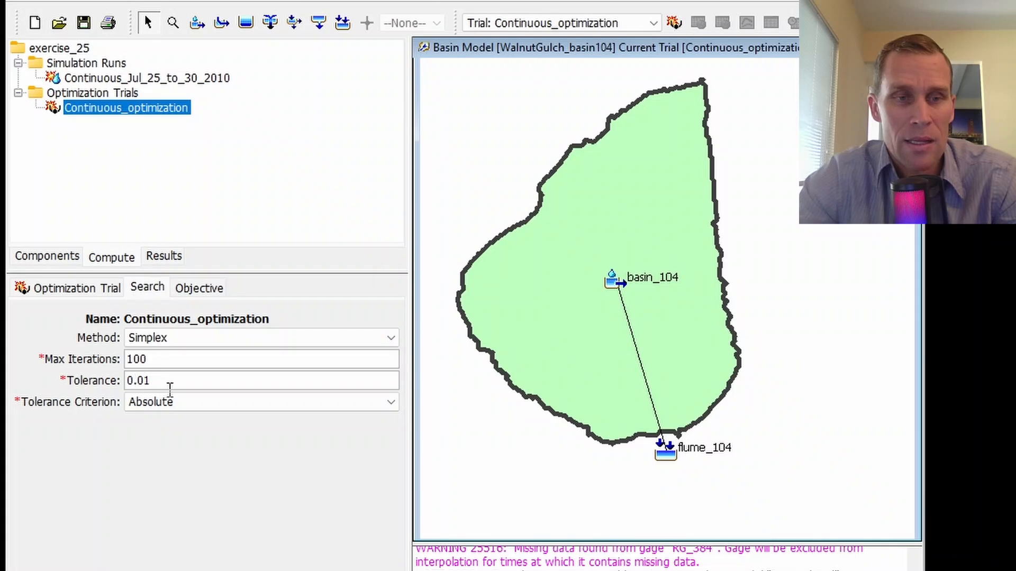
left_click(137, 381)
type("00")
key("Tab")
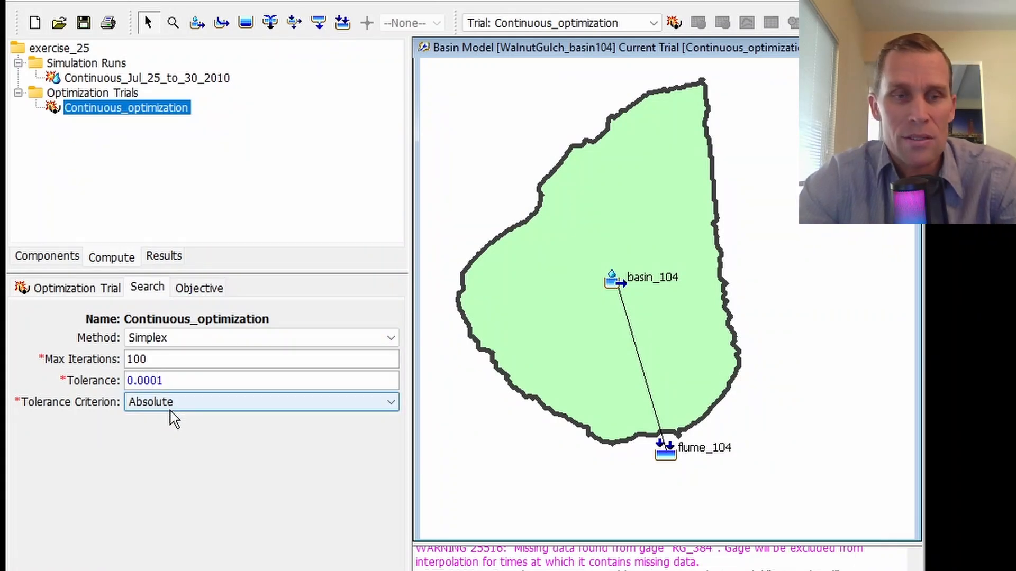
left_click(183, 407)
left_click(186, 408)
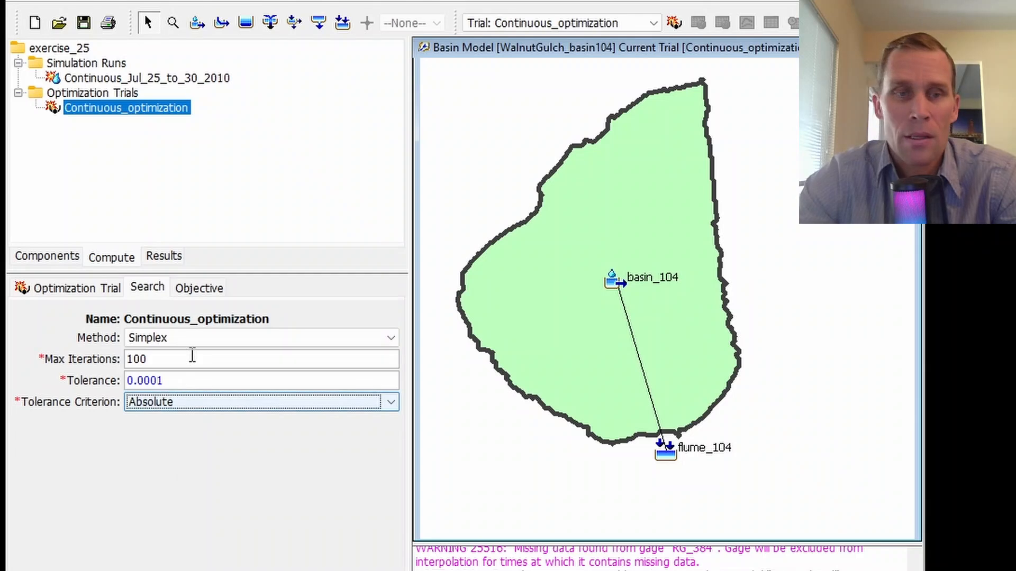
left_click(84, 23)
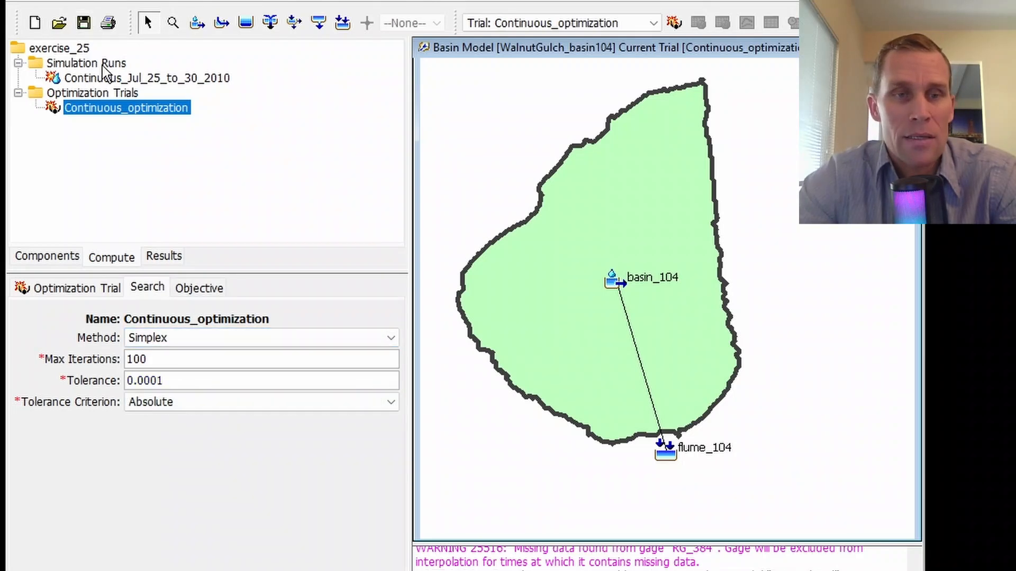
Define the trial's objective at location flume_104 with a time window from 25Jul2010 13:00 to 30Jul2010 00:00.
left_click(198, 295)
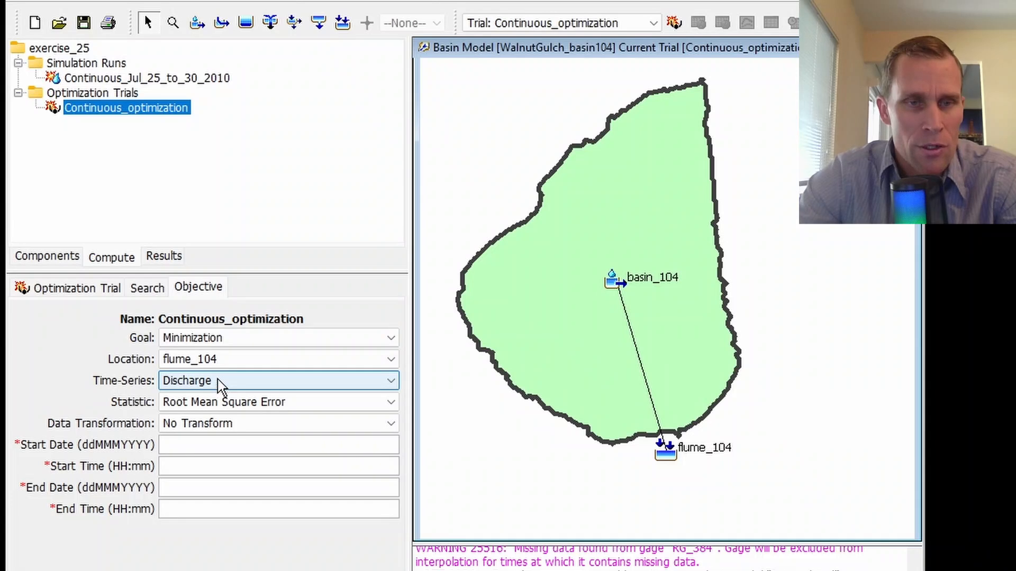
left_click(234, 369)
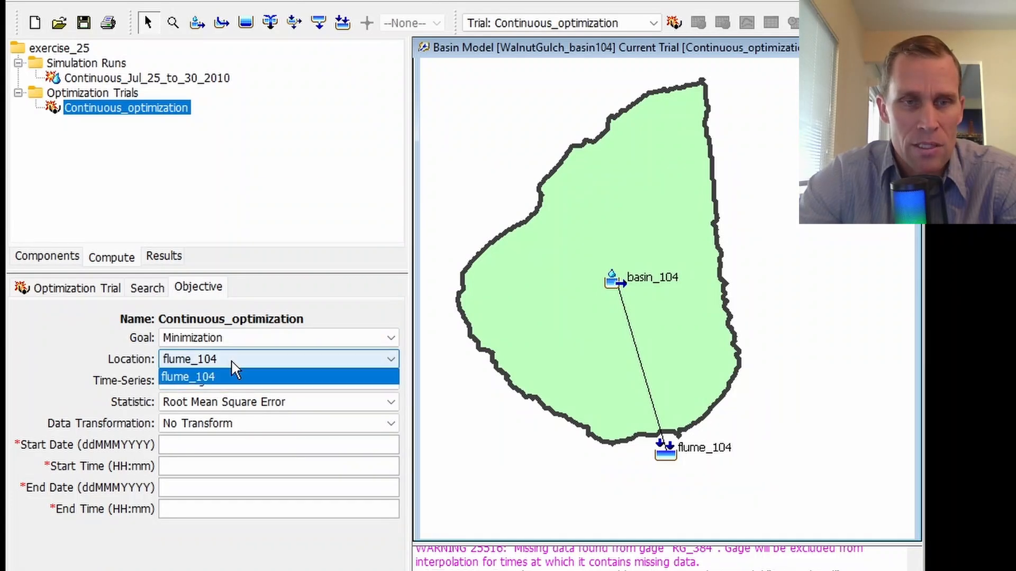
left_click(234, 371)
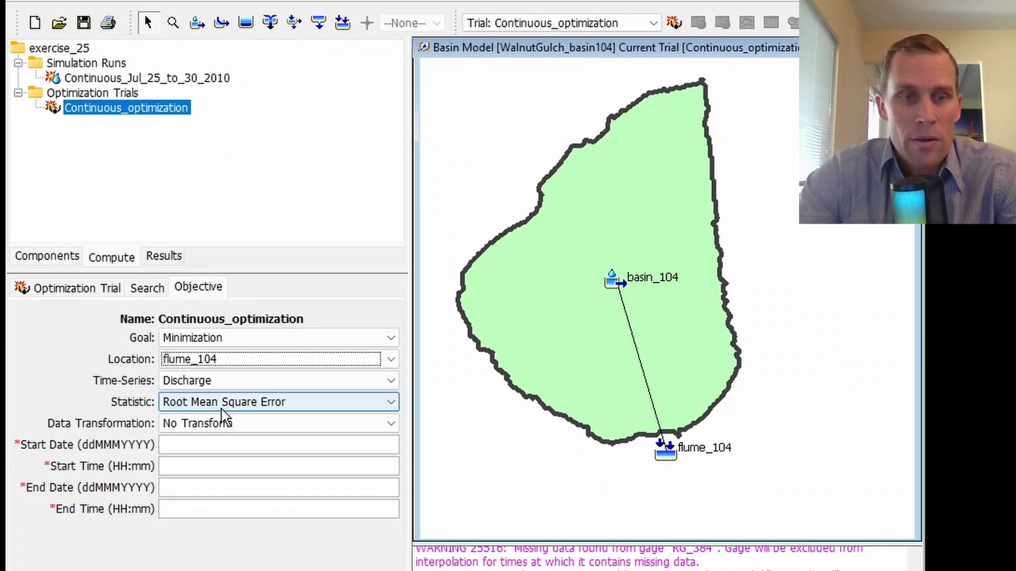
left_click(222, 443)
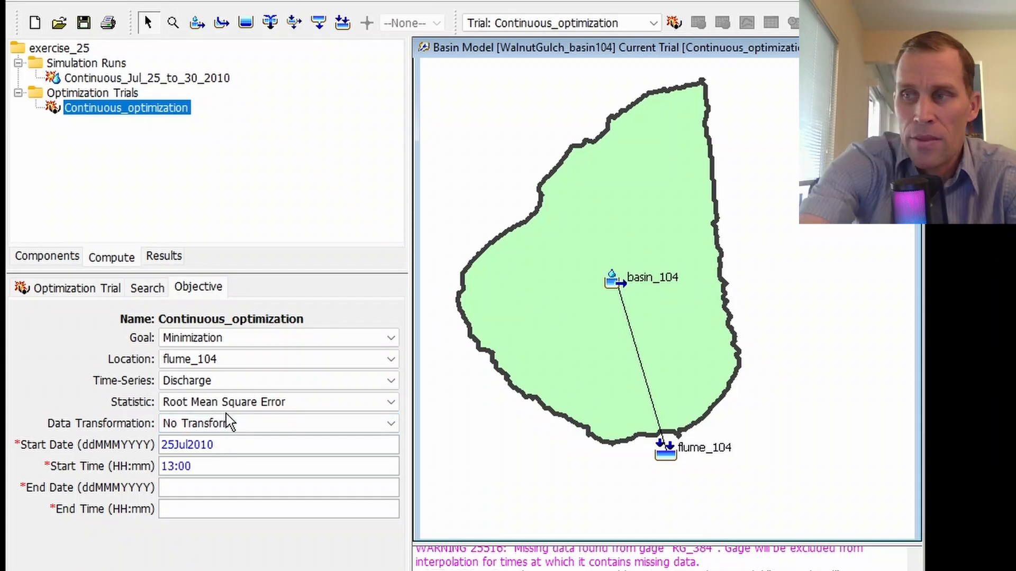
type("30")
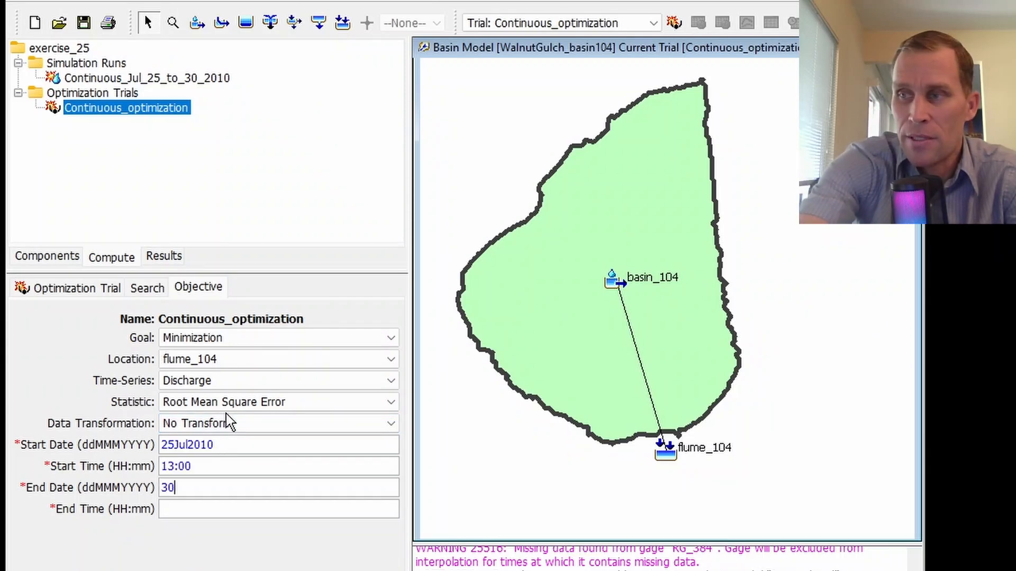
type("Jul2010")
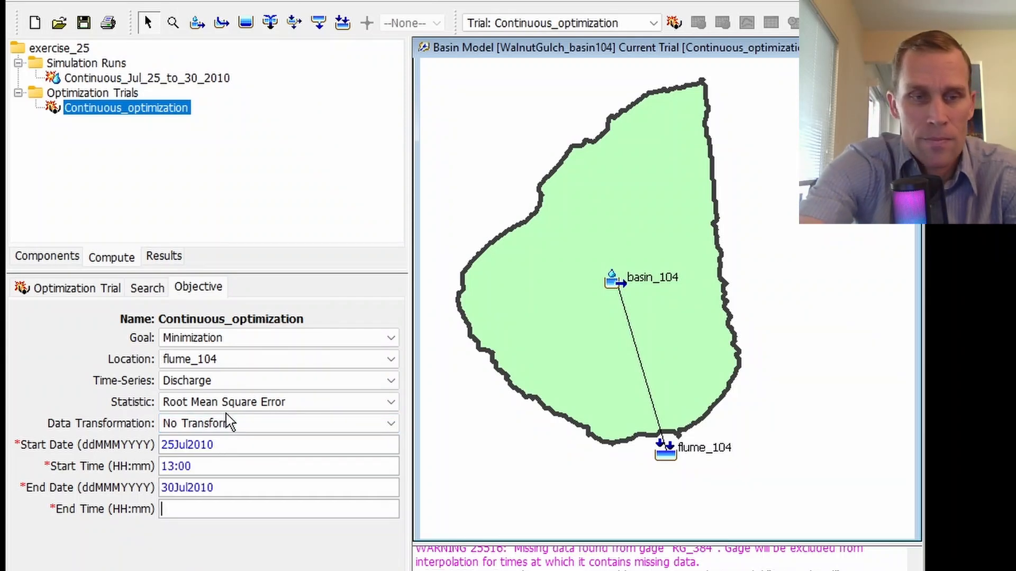
type("0:00")
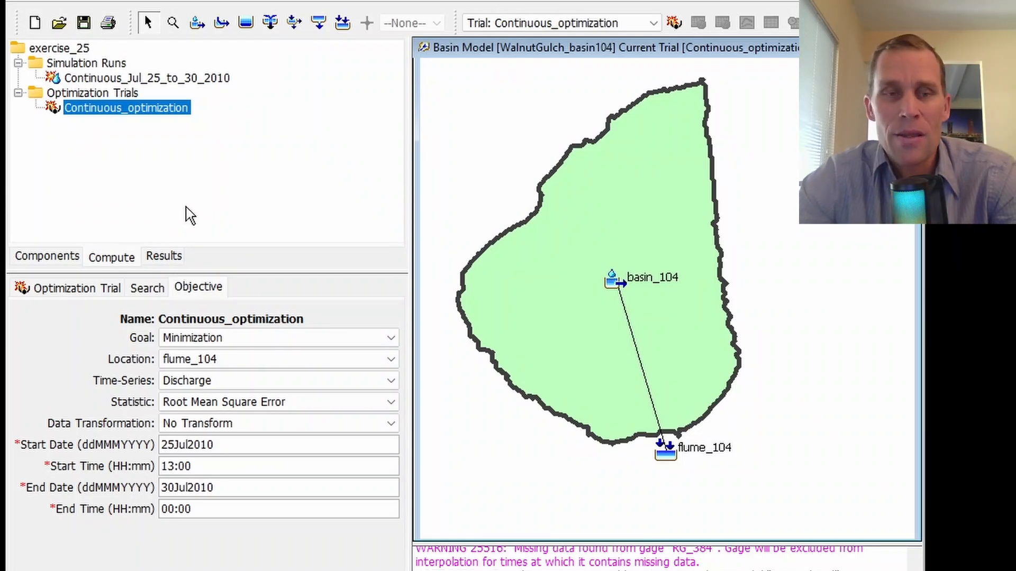
Review the Linear Deficit and Constant loss values of subbasin basin_104.
left_click(595, 233)
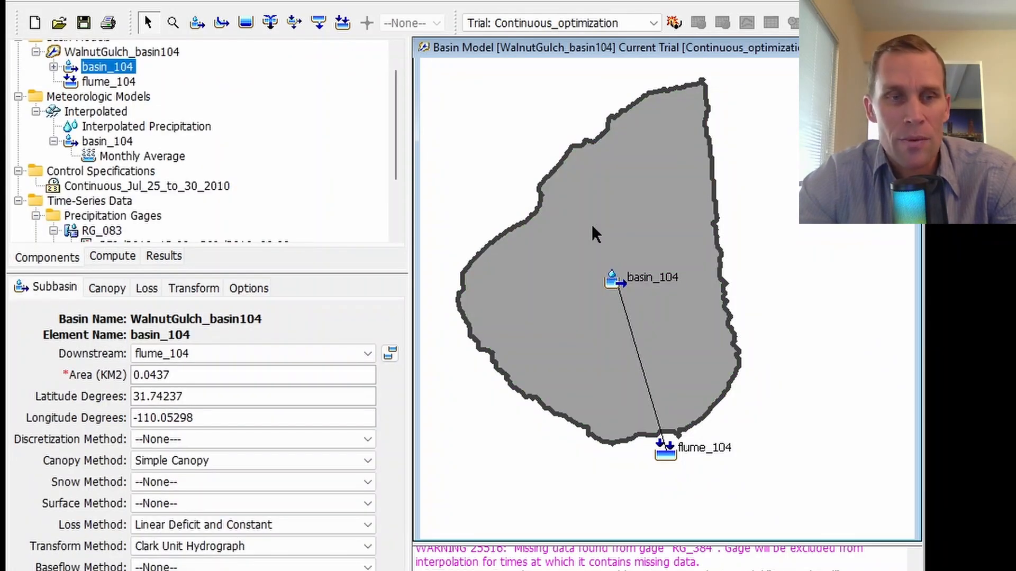
left_click(147, 291)
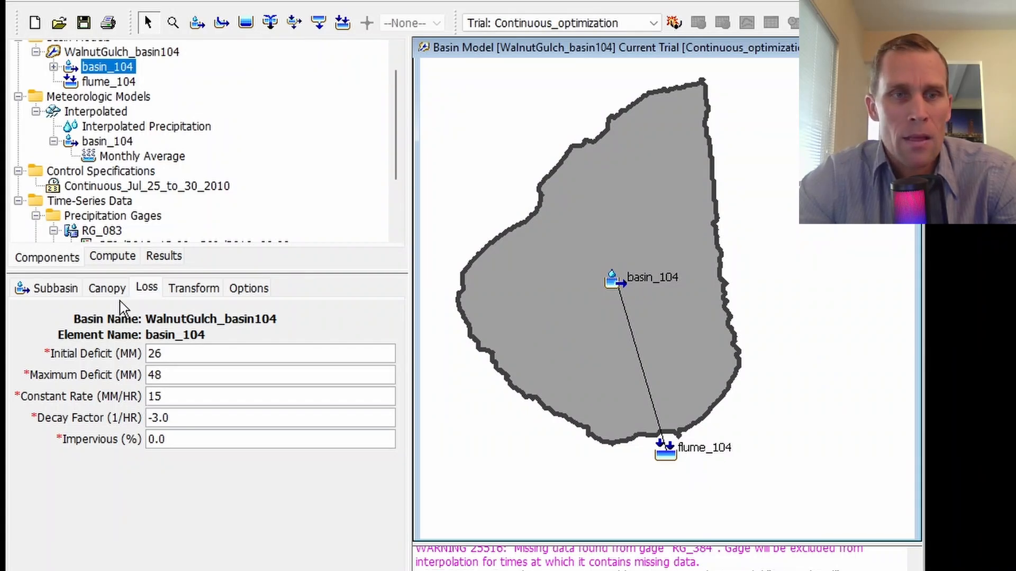
left_click(111, 259)
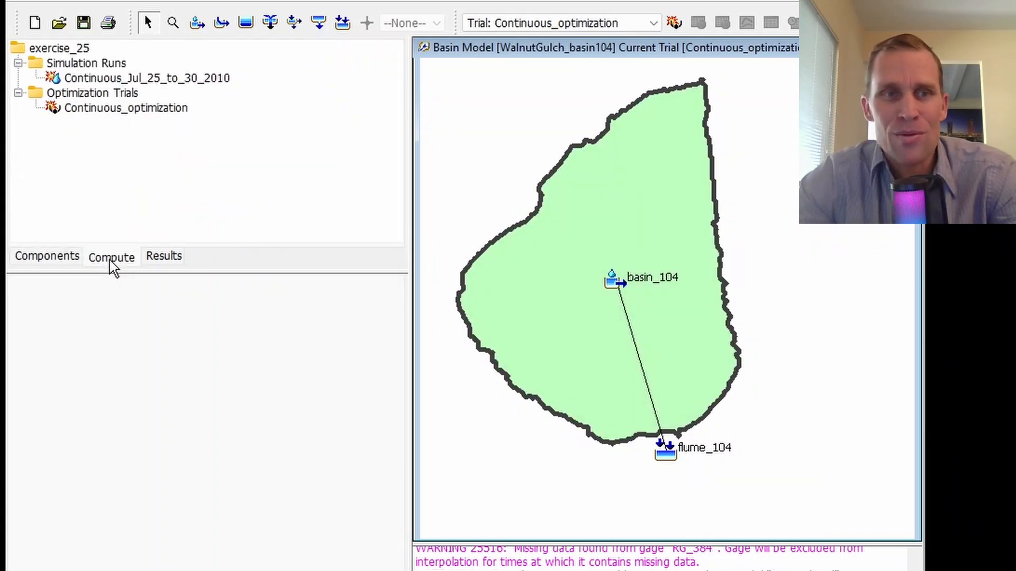
Add three parameters to the Continuous_optimization trial.
left_click(87, 108)
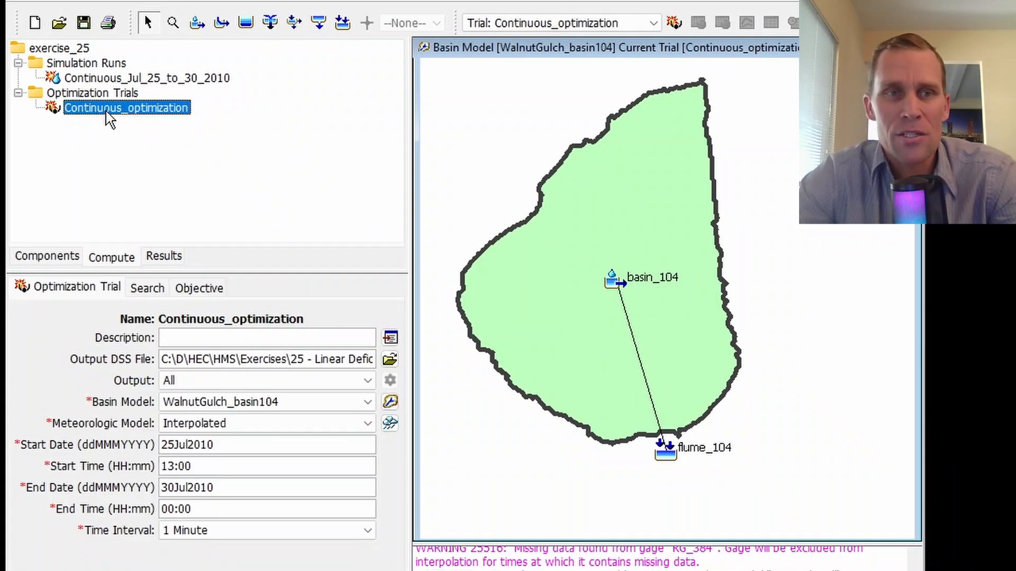
right_click(110, 116)
left_click(154, 239)
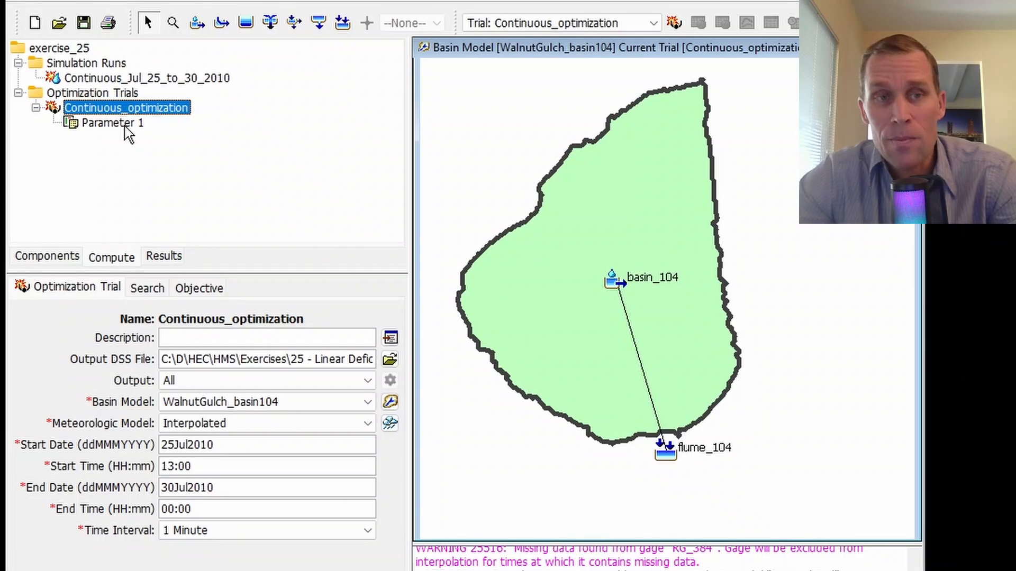
right_click(115, 110)
left_click(165, 238)
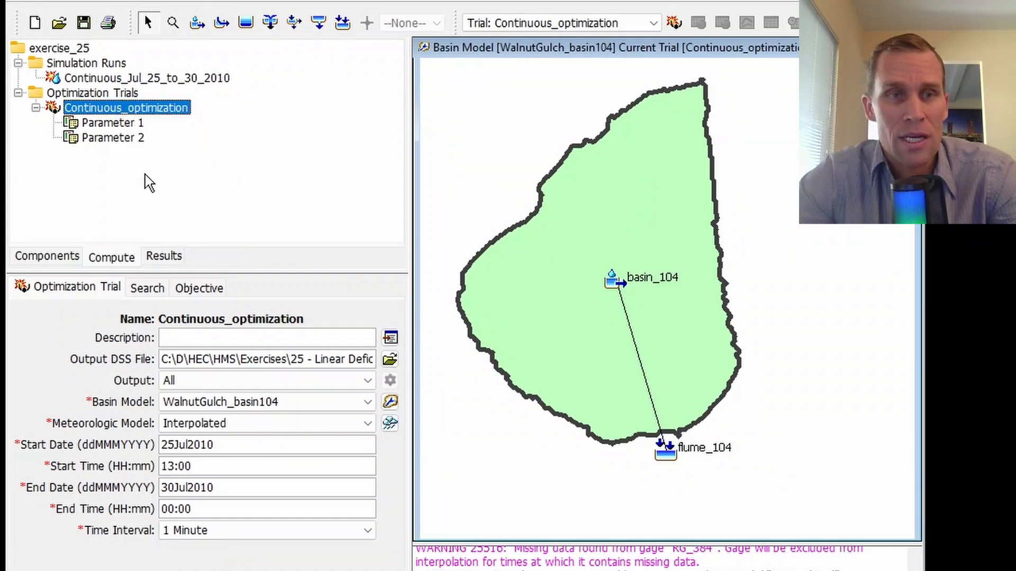
right_click(115, 113)
left_click(164, 239)
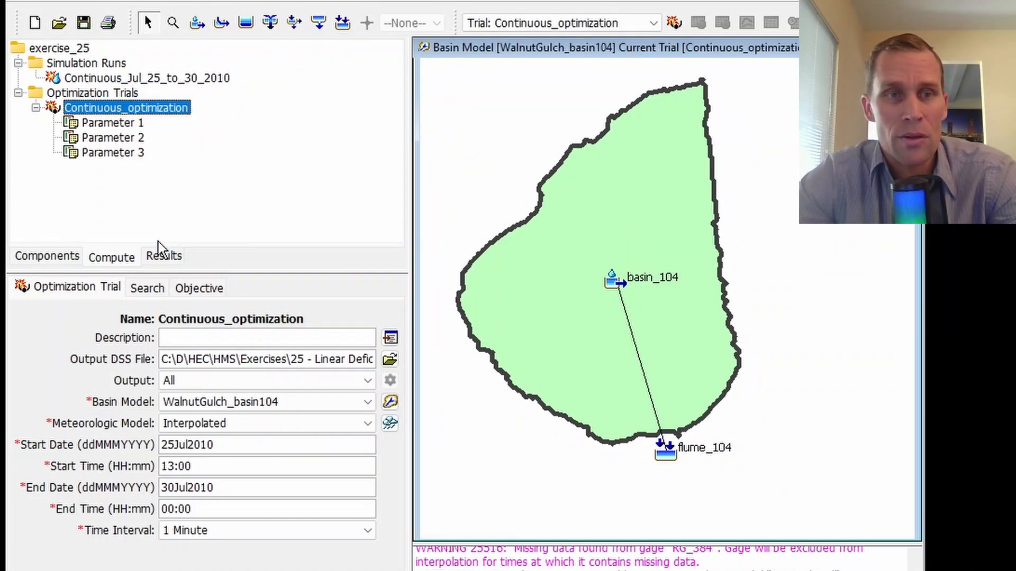
Assign Parameter 1 to element basin_104 as Linear Deficit and Constant - Initial Deficit.
left_click(111, 124)
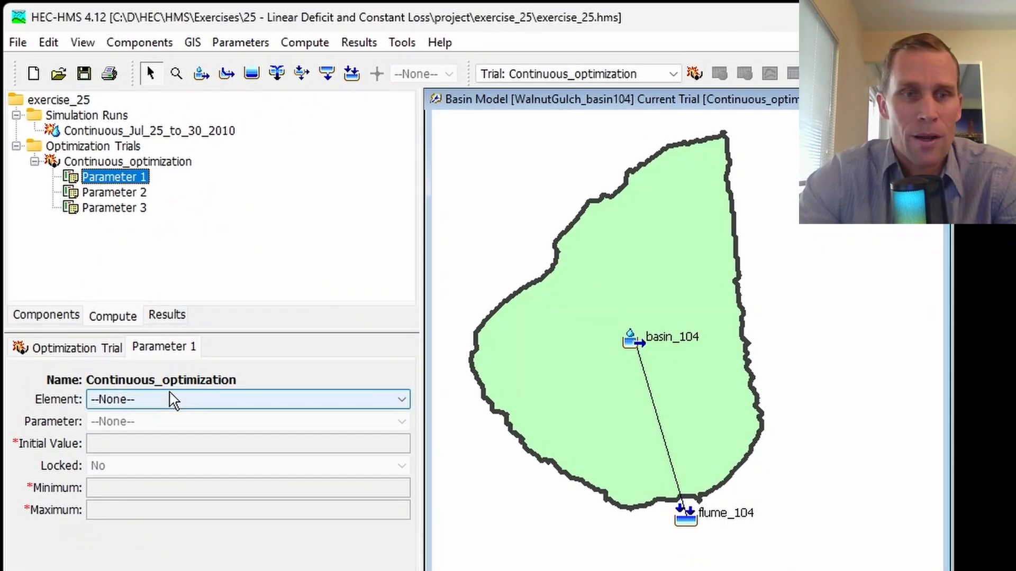
left_click(169, 410)
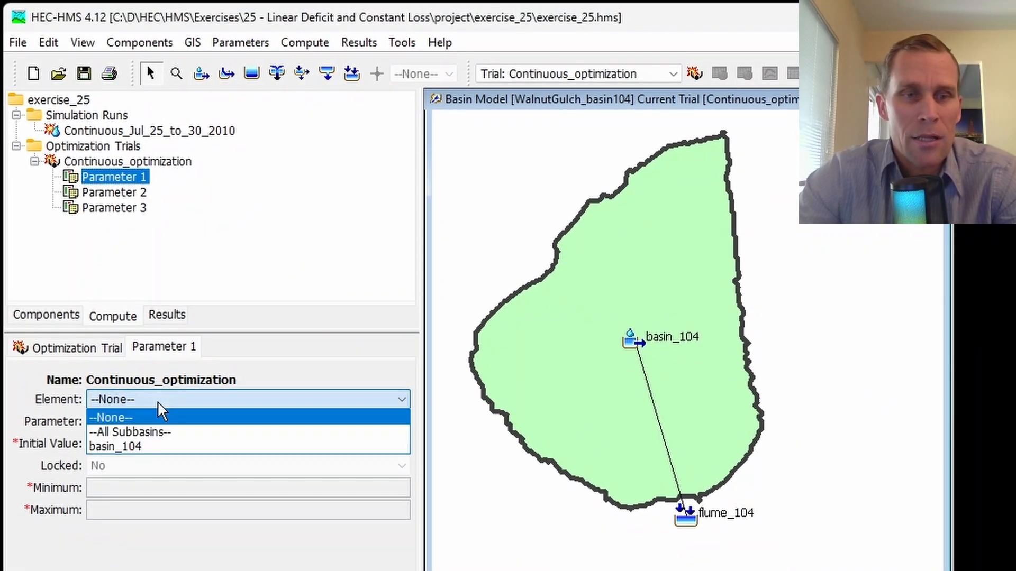
left_click(139, 449)
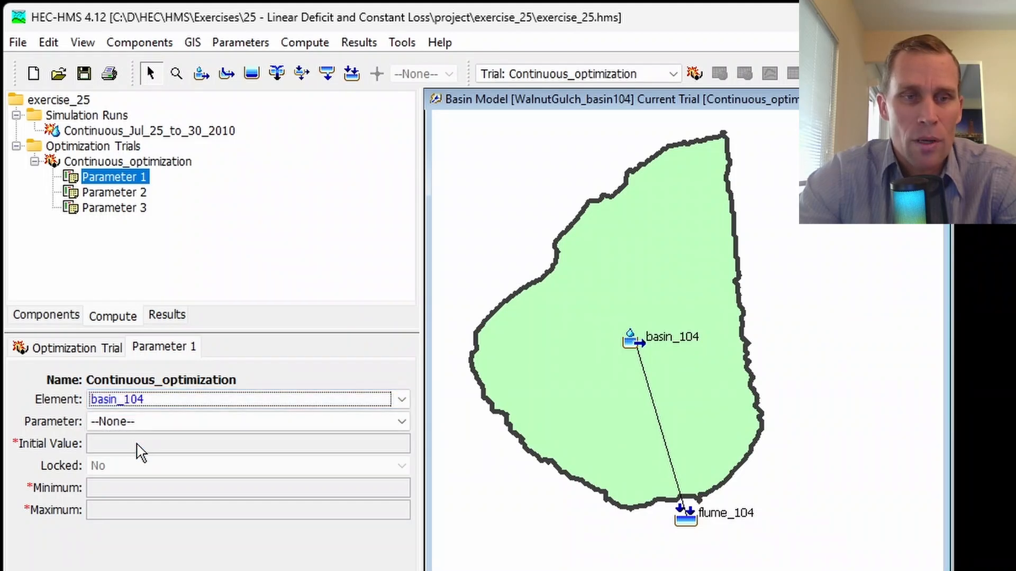
left_click(164, 433)
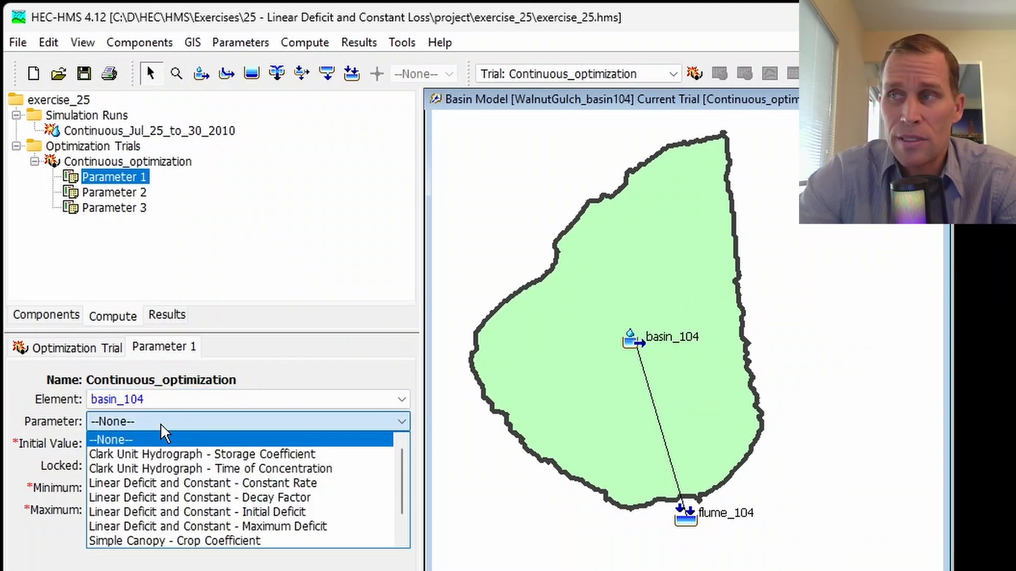
left_click(199, 513)
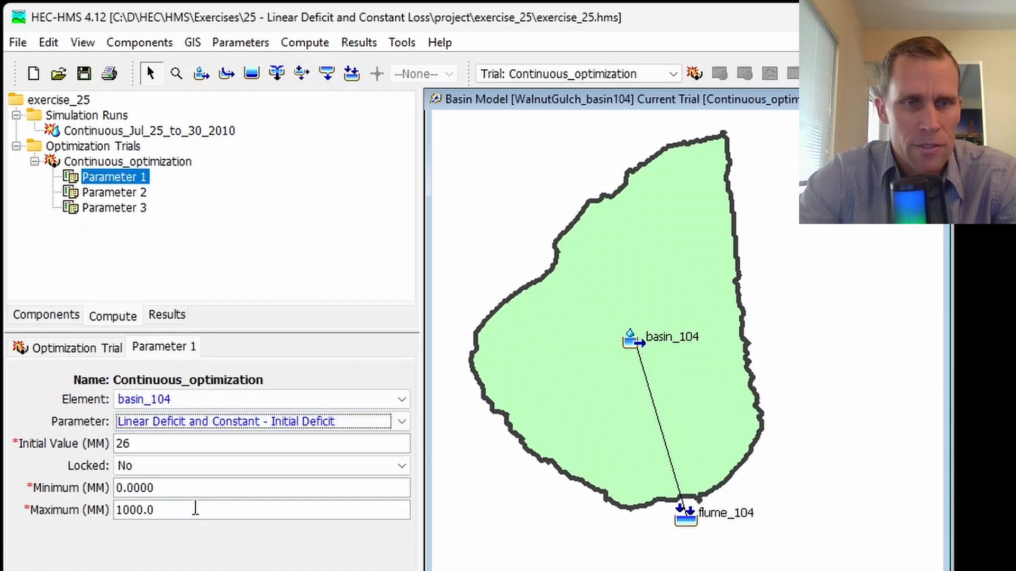
Keep Parameter 1 unlocked and set its minimum to 13 mm and maximum to 57 mm.
left_click(144, 445)
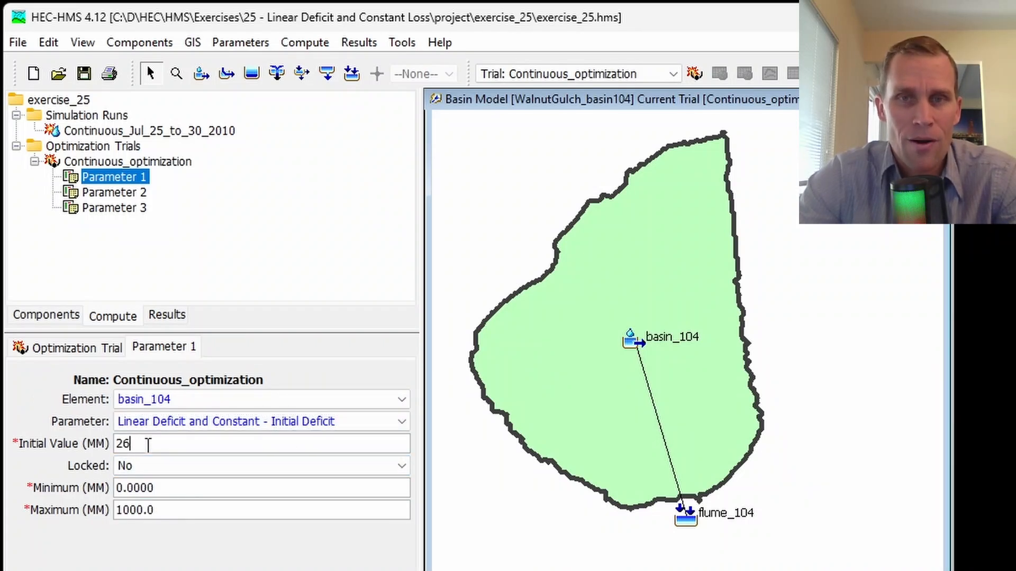
left_click(144, 473)
left_click(163, 480)
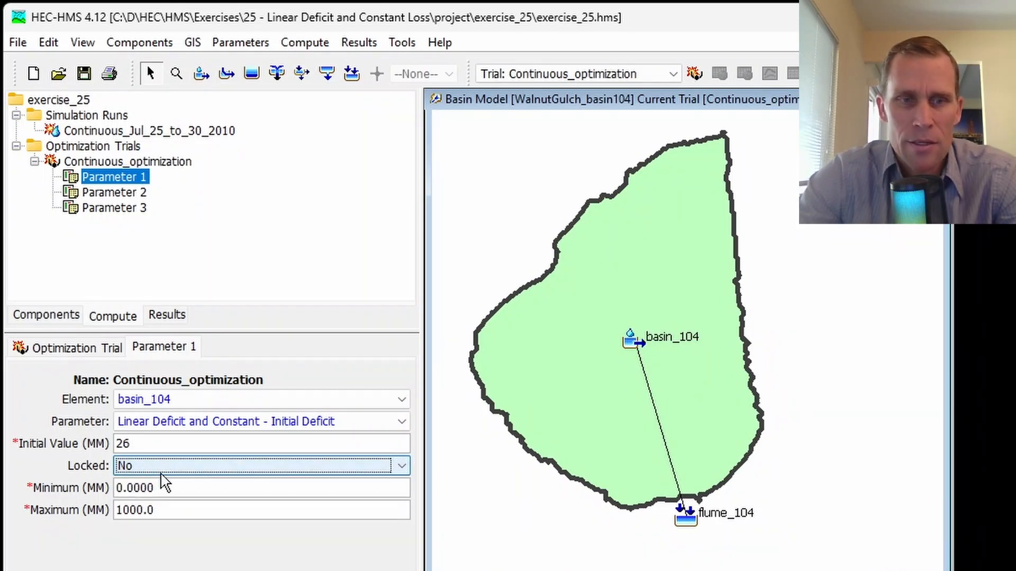
key("Tab")
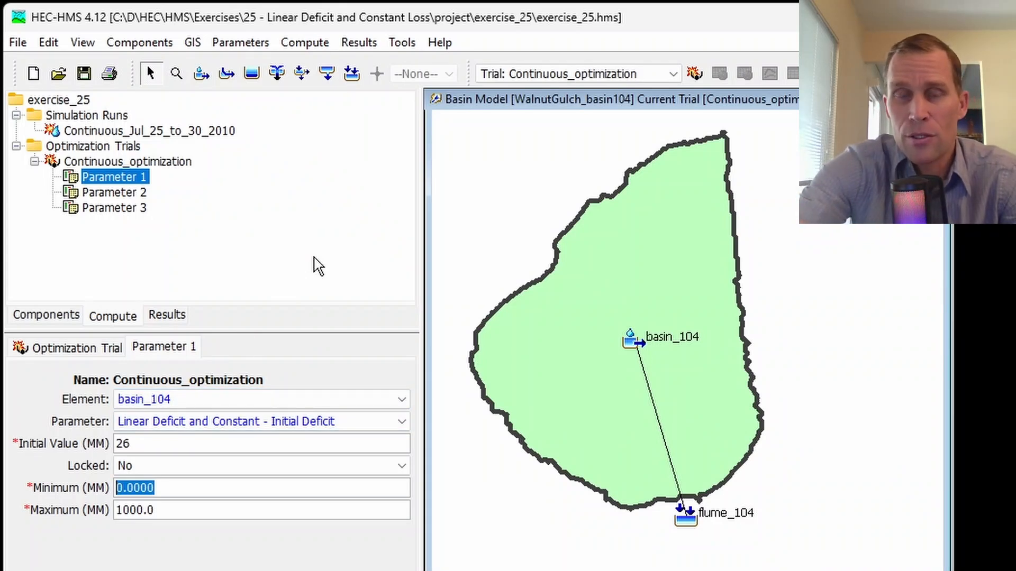
type("13")
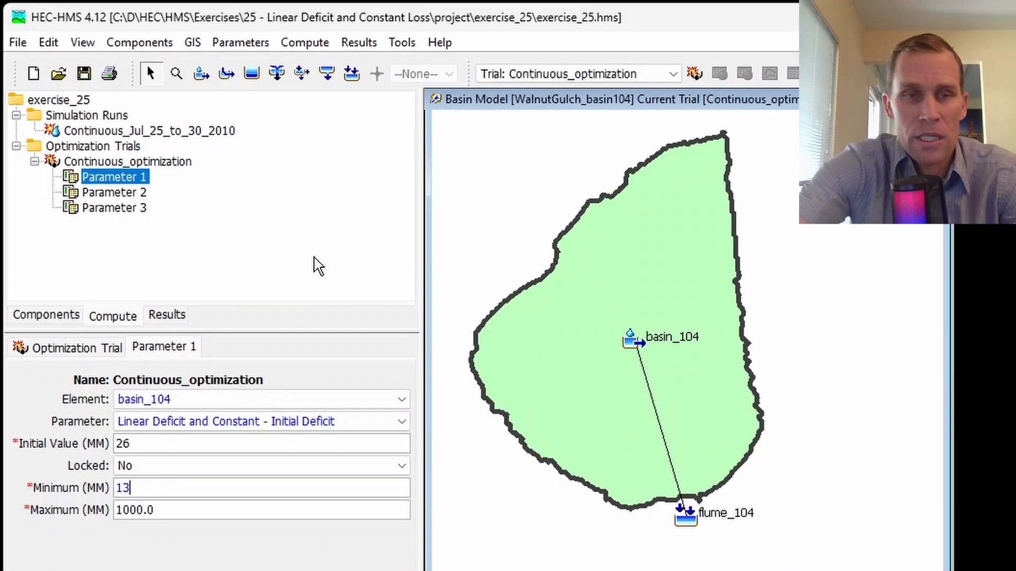
type("57")
key("shift+End")
key("Delete")
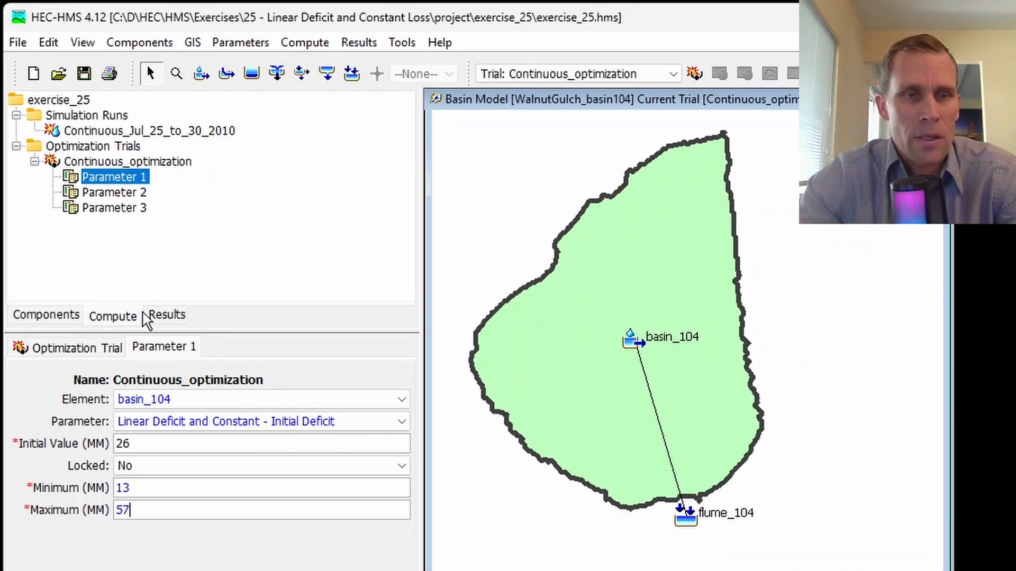
Assign Parameter 2 to element basin_104 as Linear Deficit and Constant - Maximum Deficit.
left_click(126, 194)
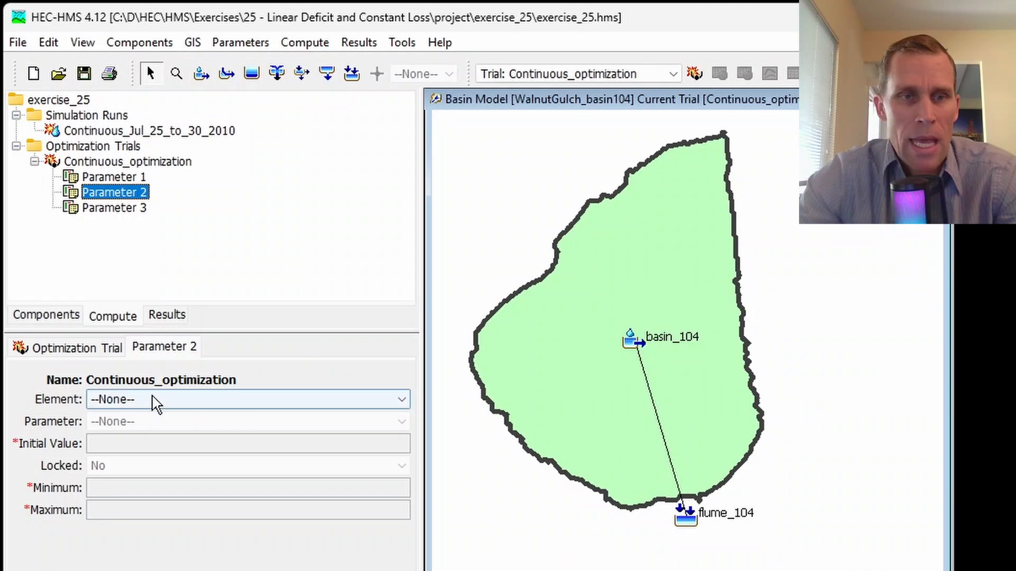
left_click(156, 401)
left_click(136, 447)
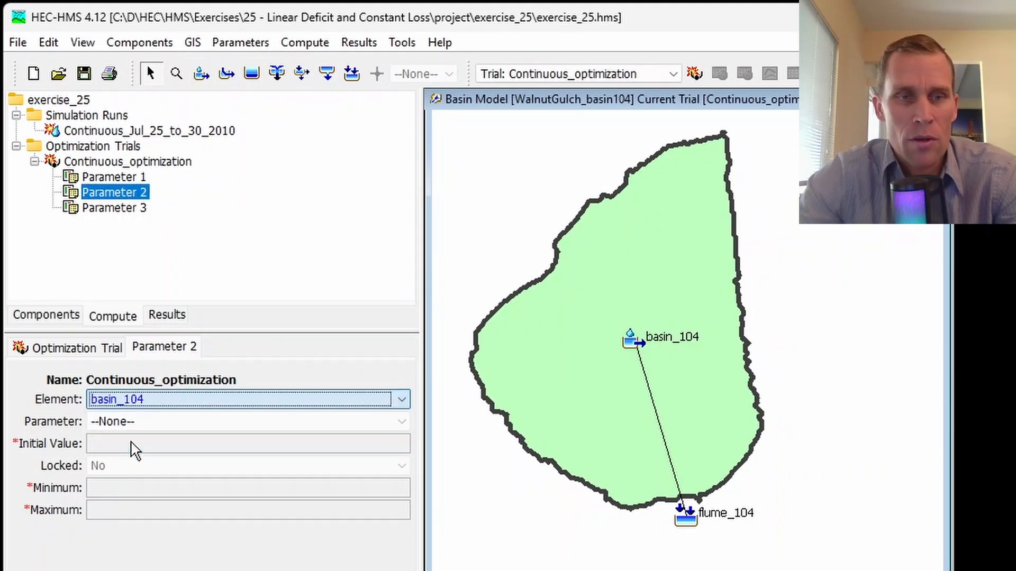
left_click(158, 422)
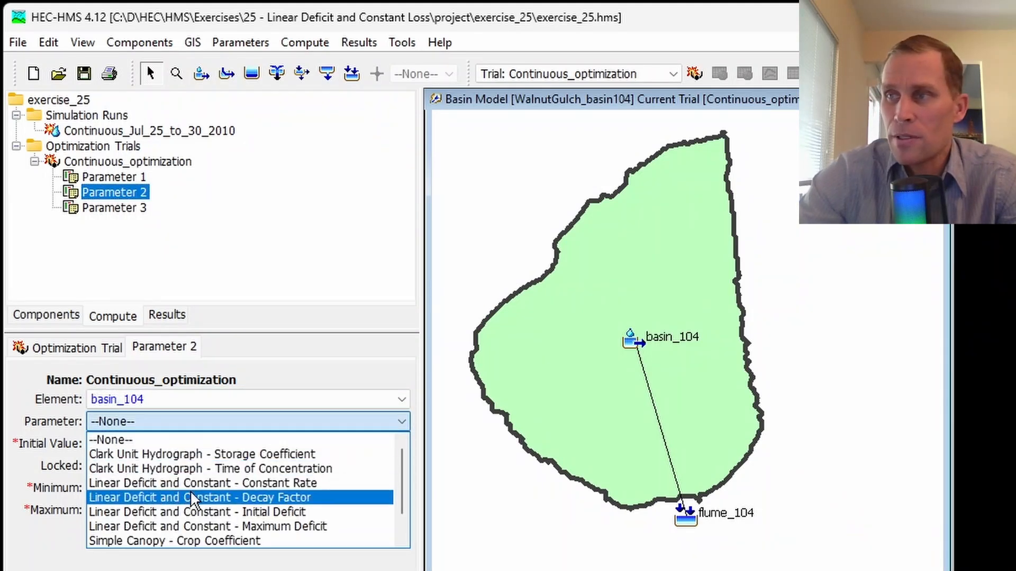
left_click(215, 527)
left_click(169, 445)
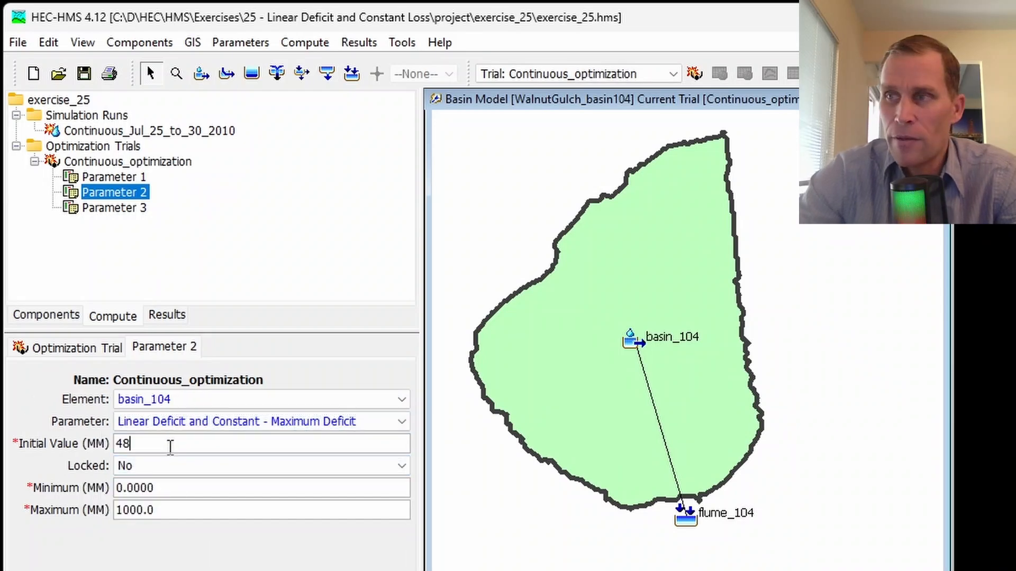
Set Parameter 2's minimum to 36 mm and maximum to 72 mm, and save the project.
left_click_drag(166, 487, 115, 488)
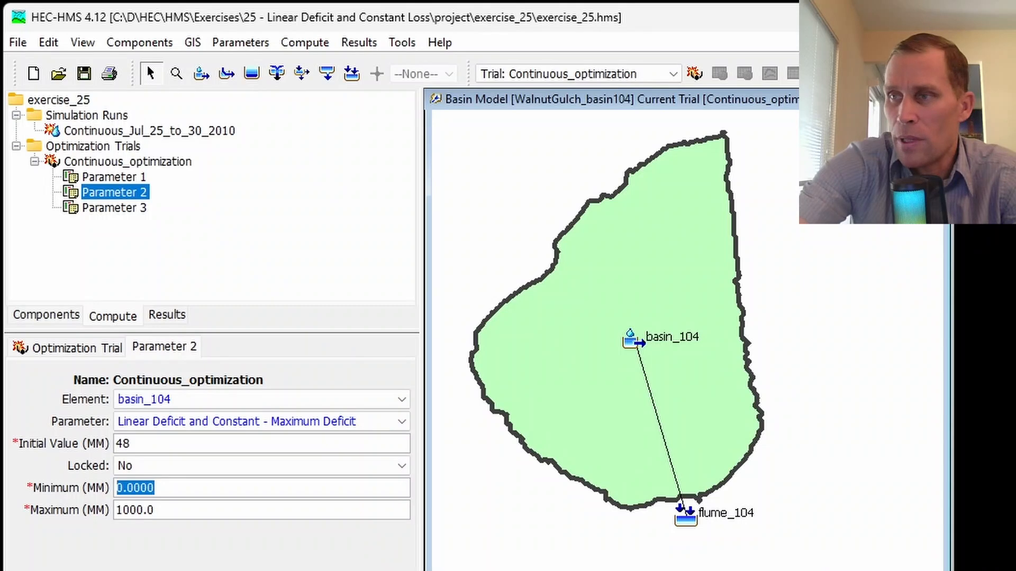
type("36")
key("Tab")
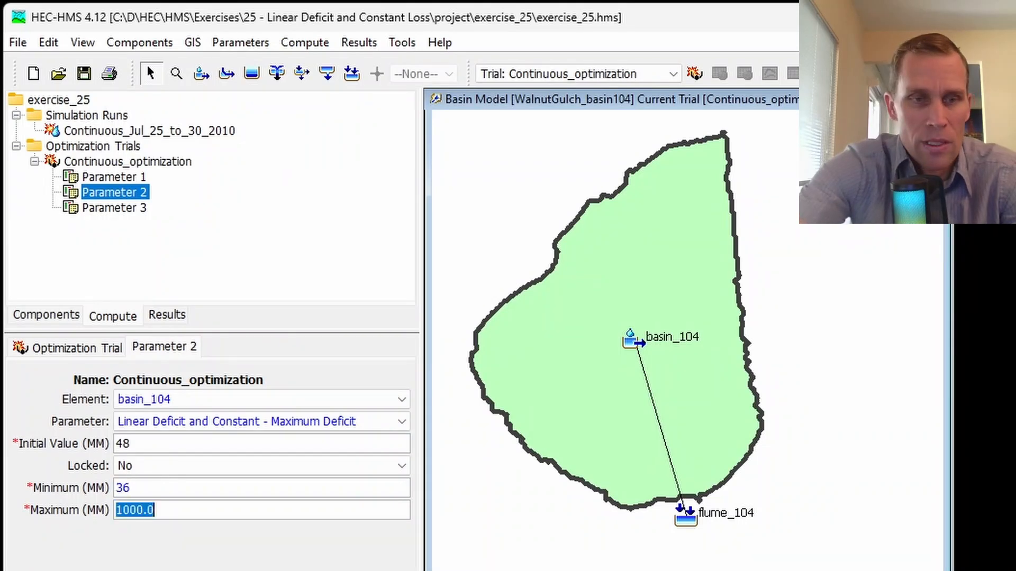
type("72")
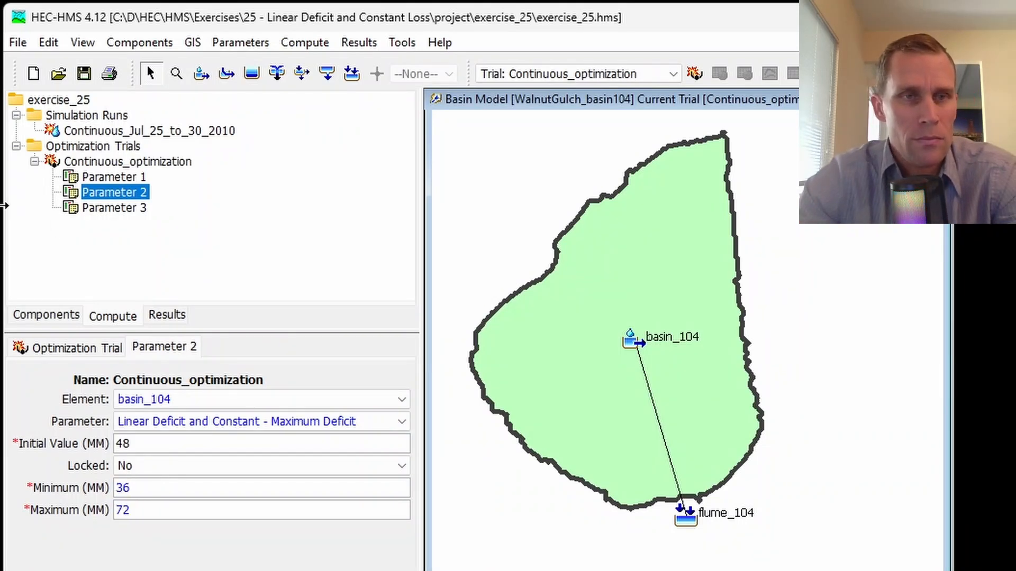
left_click(84, 75)
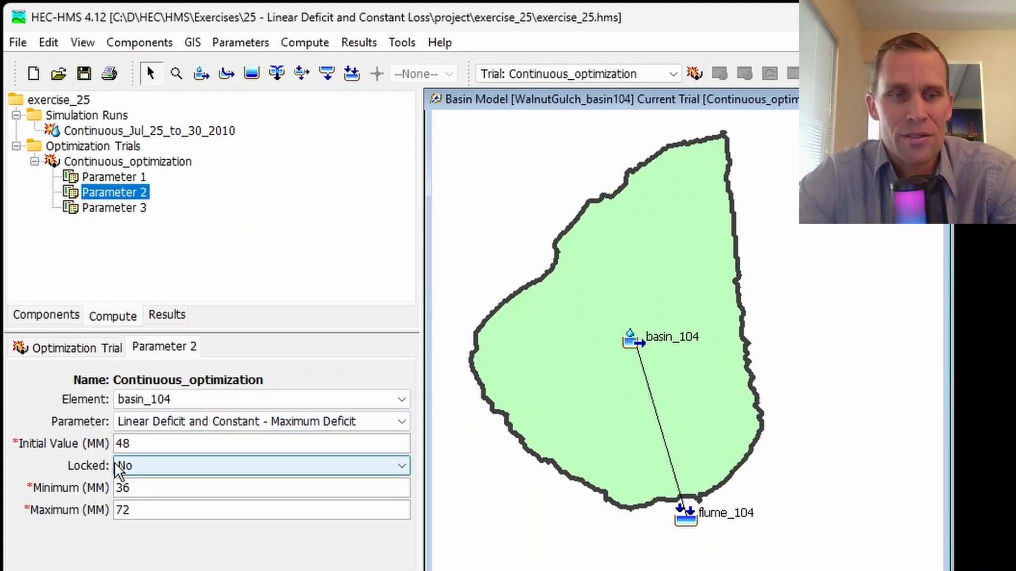
Assign Parameter 3 to element basin_104 as Linear Deficit and Constant - Constant Rate.
left_click(115, 208)
left_click(270, 401)
left_click(144, 447)
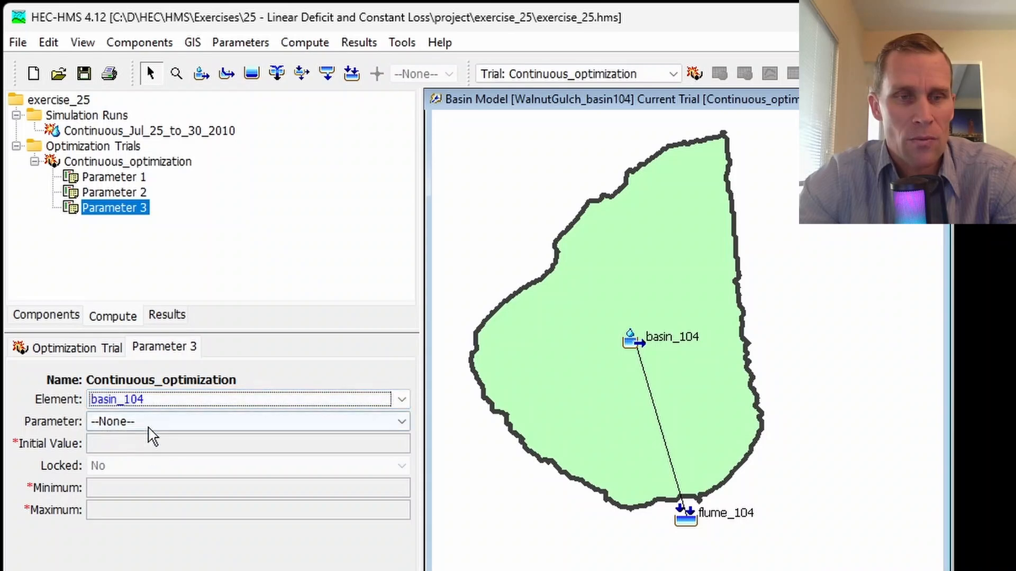
left_click(157, 431)
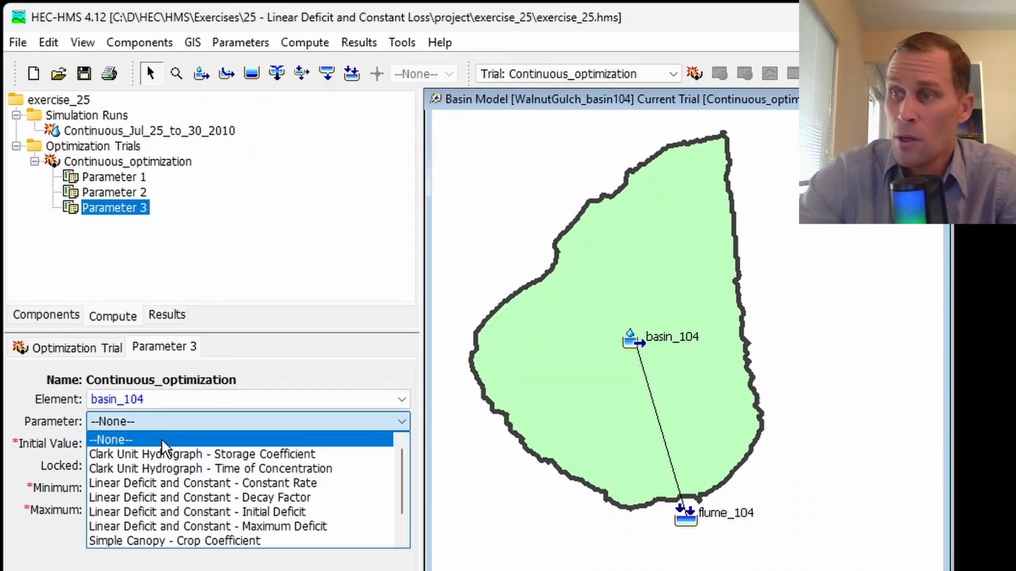
left_click(199, 483)
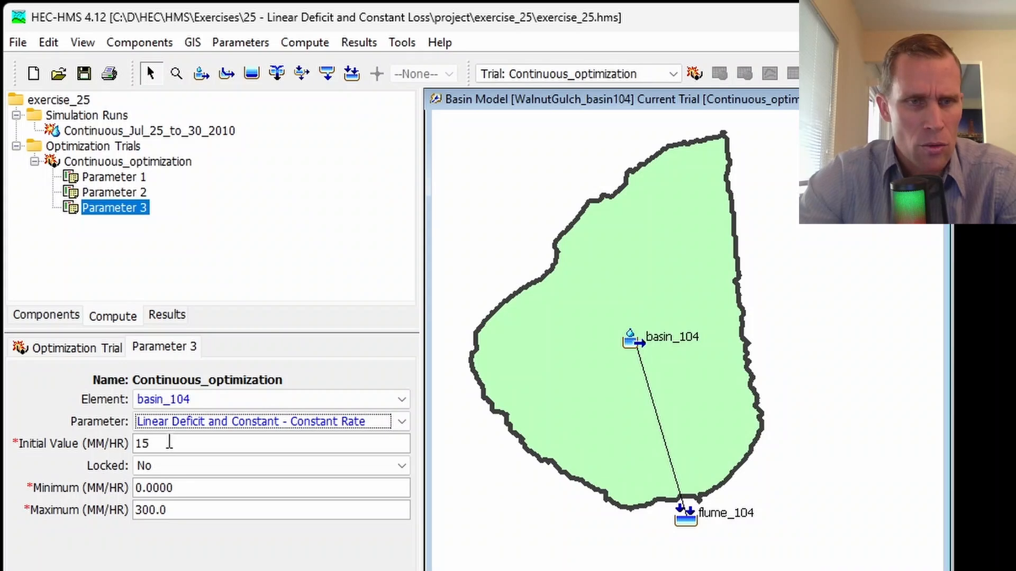
left_click(169, 442)
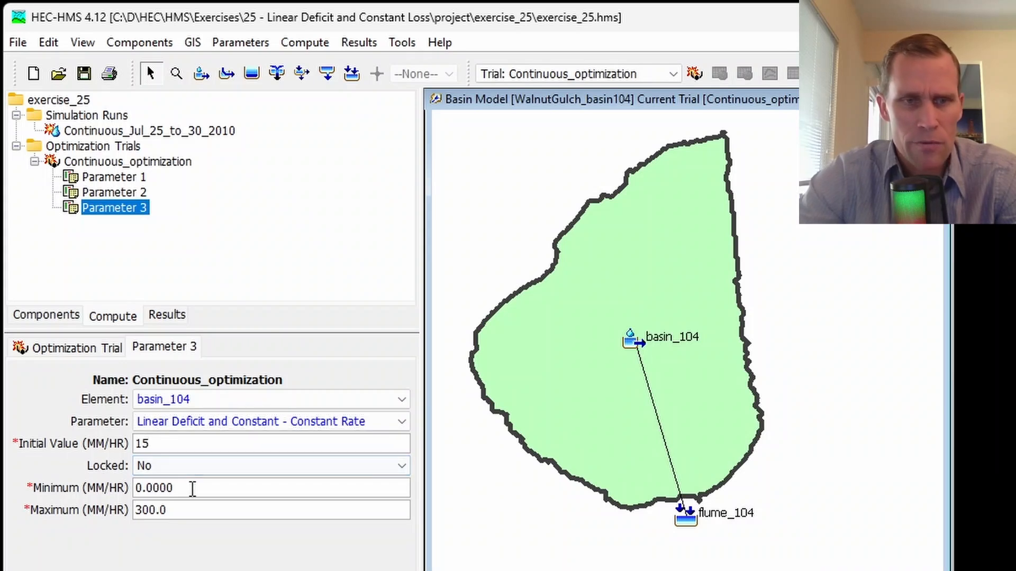
Set Parameter 3's minimum to 11 mm/hr and maximum to 22 mm/hr, and save the project.
left_click_drag(191, 487, 108, 487)
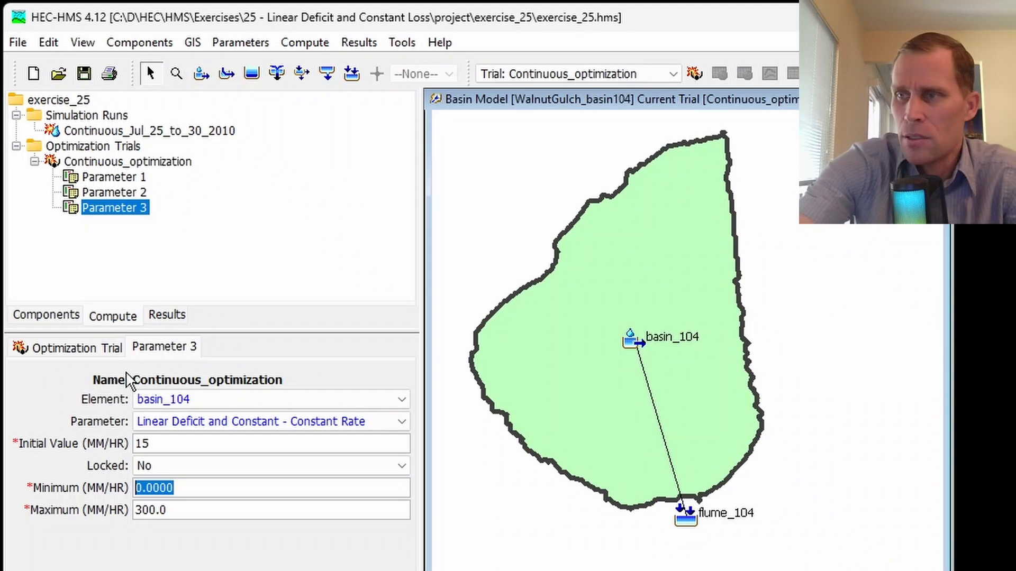
type("11")
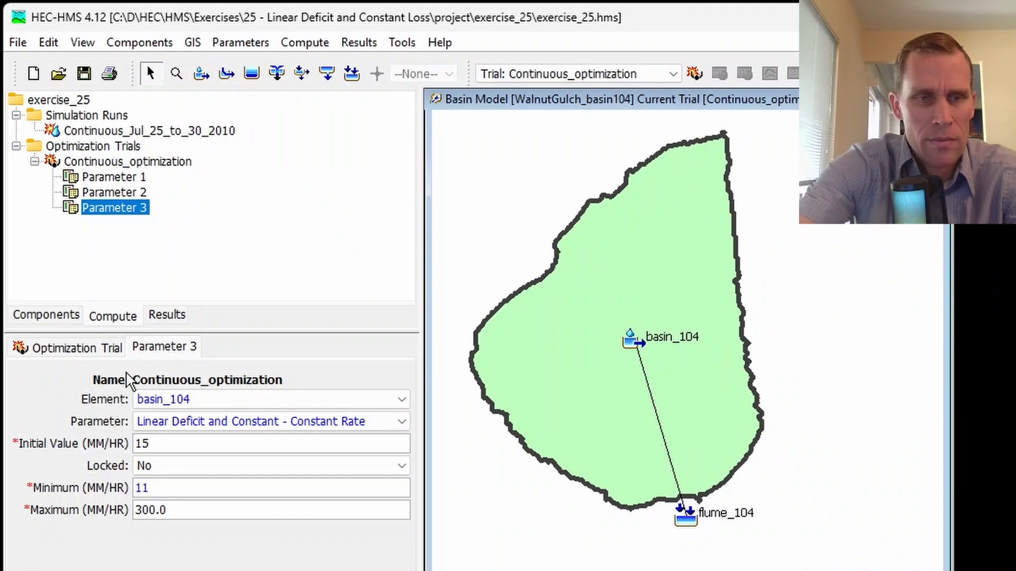
key("ctrl+a")
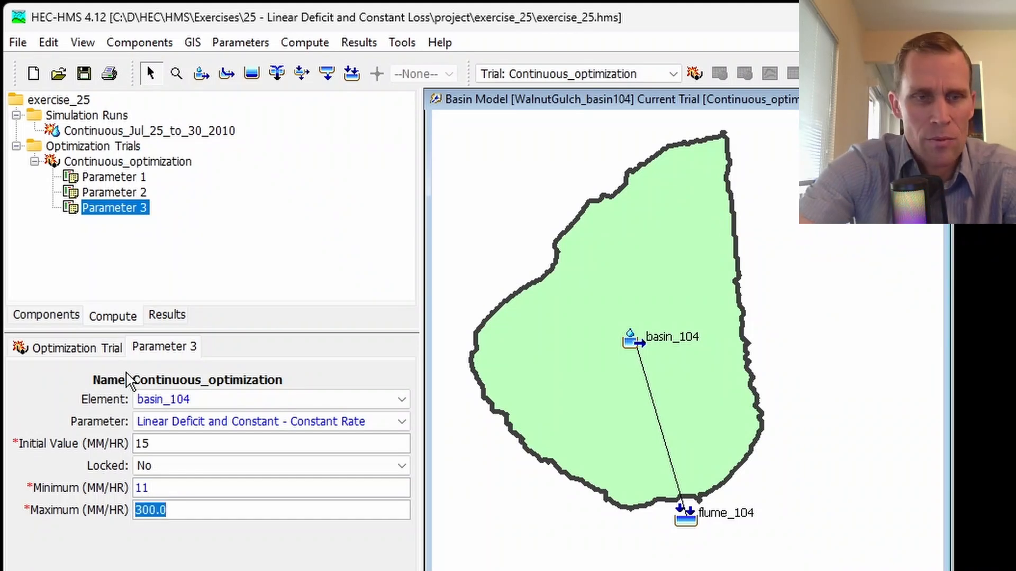
type("22")
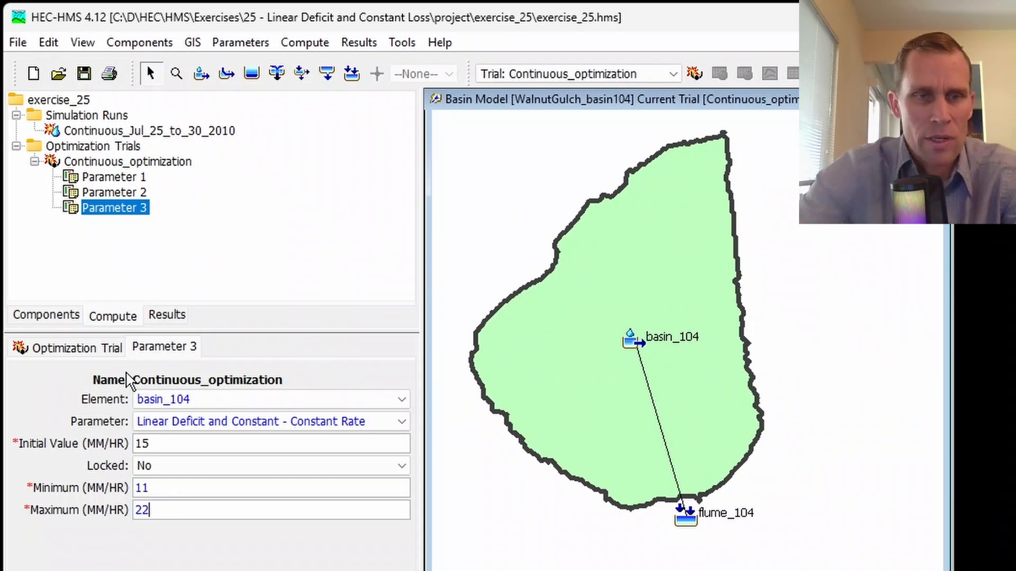
left_click(82, 76)
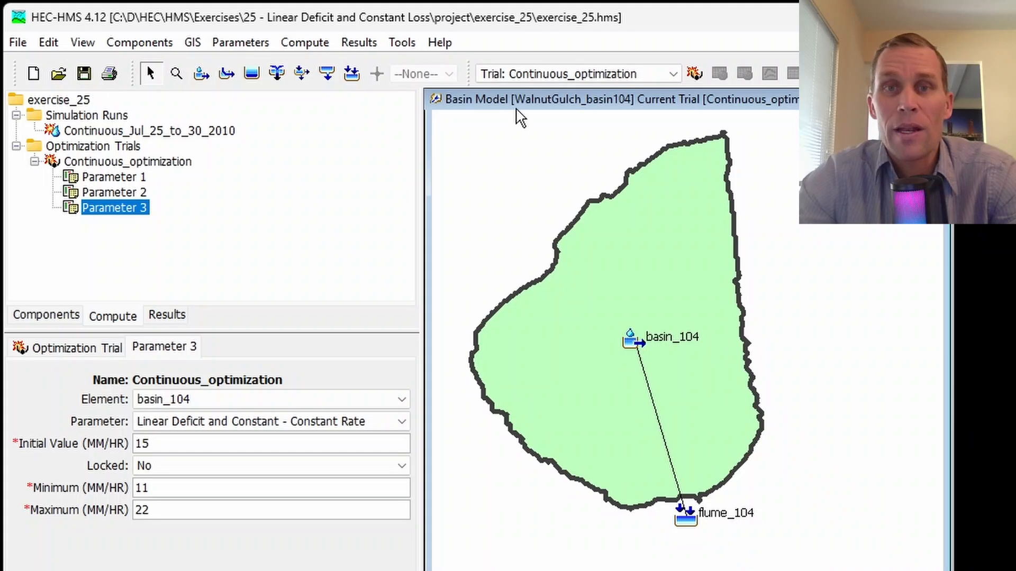
Select the Continuous_optimization trial as the current compute and run it.
left_click(606, 77)
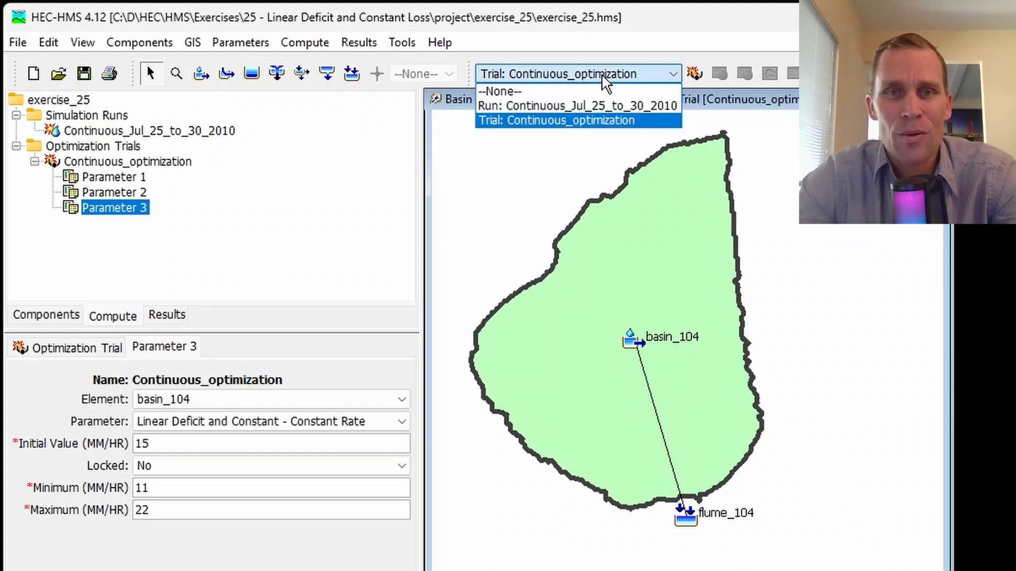
left_click(597, 121)
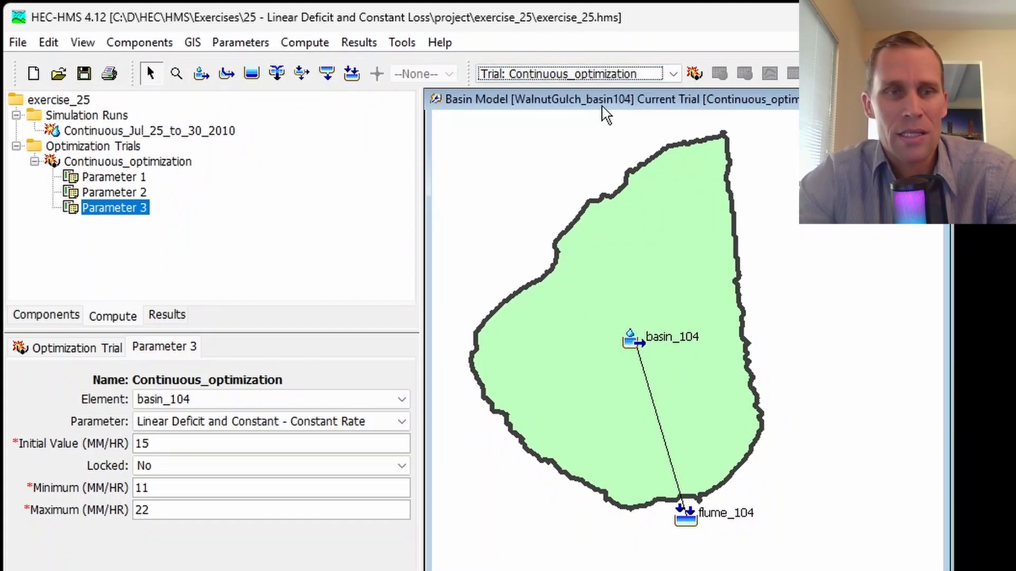
left_click(693, 73)
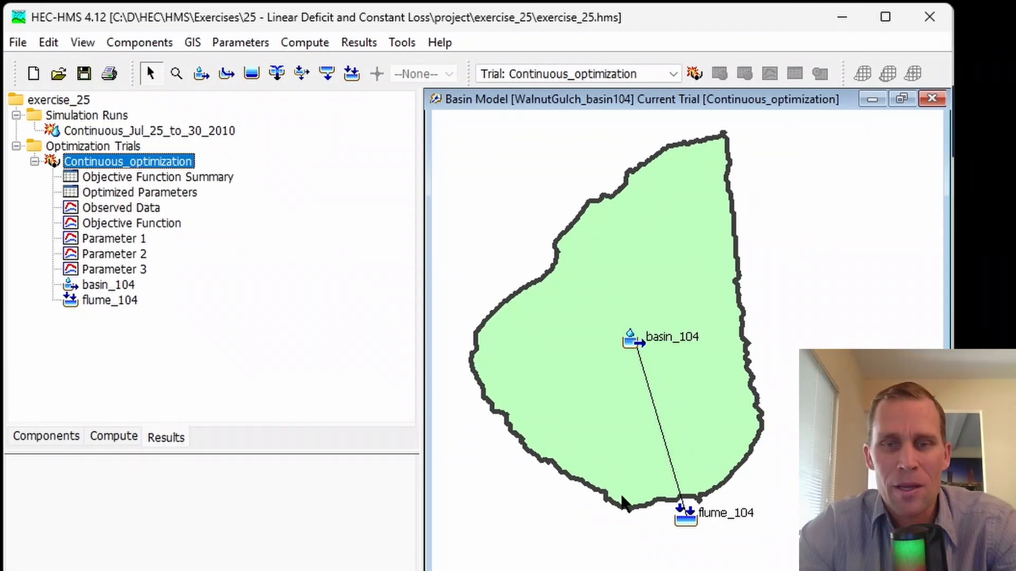
Open the Continuous_optimization results graph for sink flume_104 and enlarge its window.
left_click(688, 522)
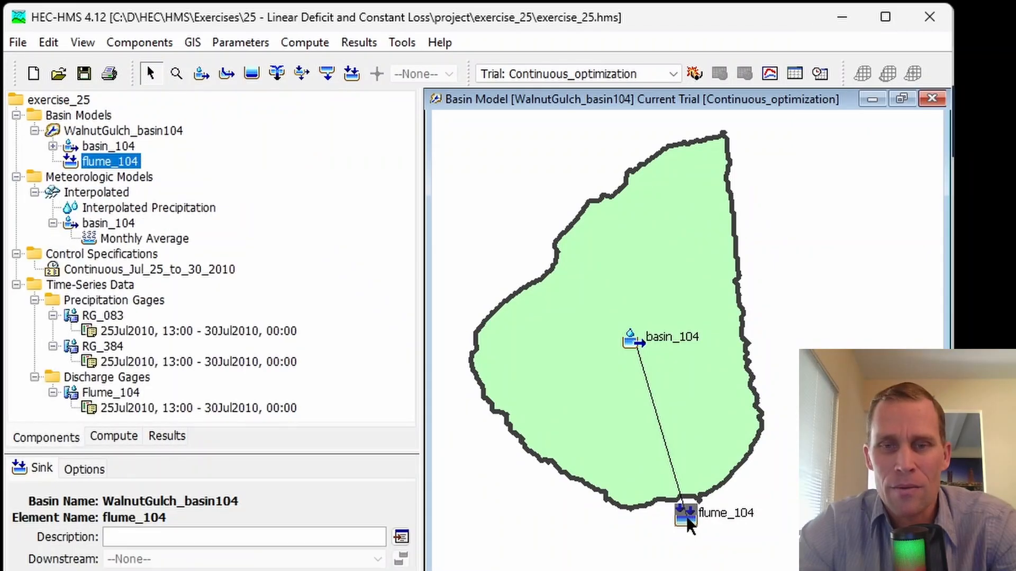
left_click(770, 75)
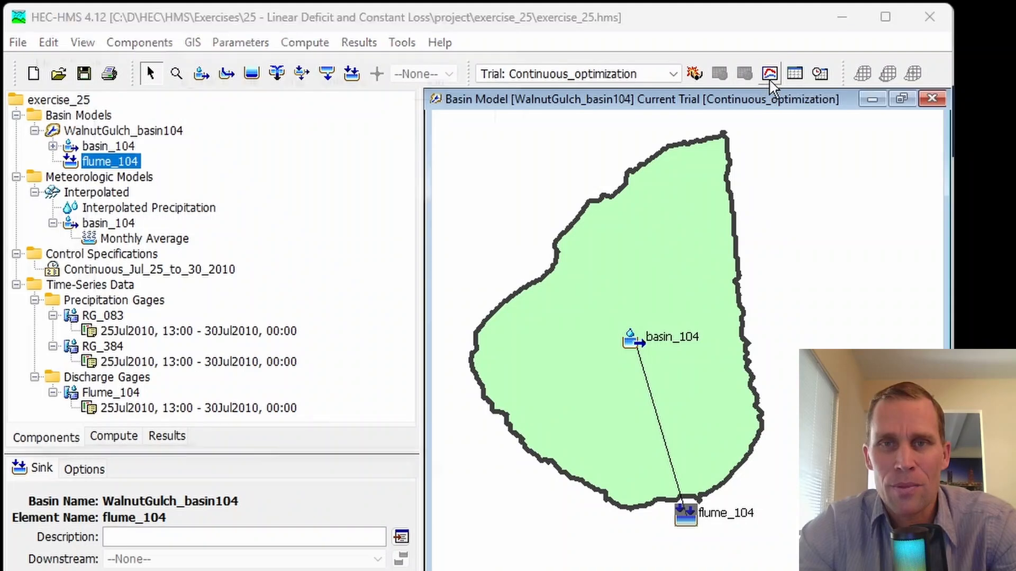
left_click_drag(411, 27, 445, 77)
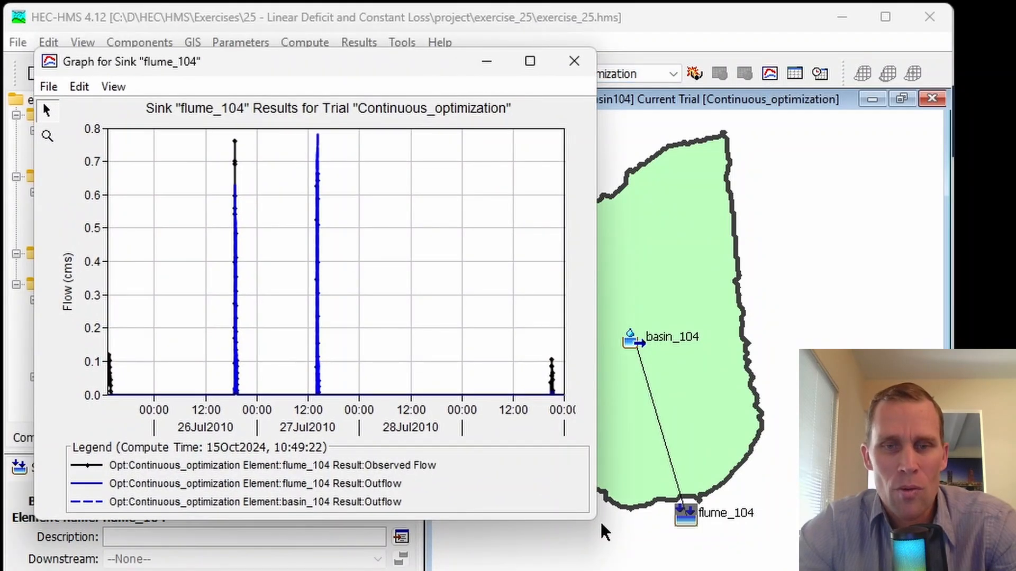
left_click_drag(595, 519, 902, 569)
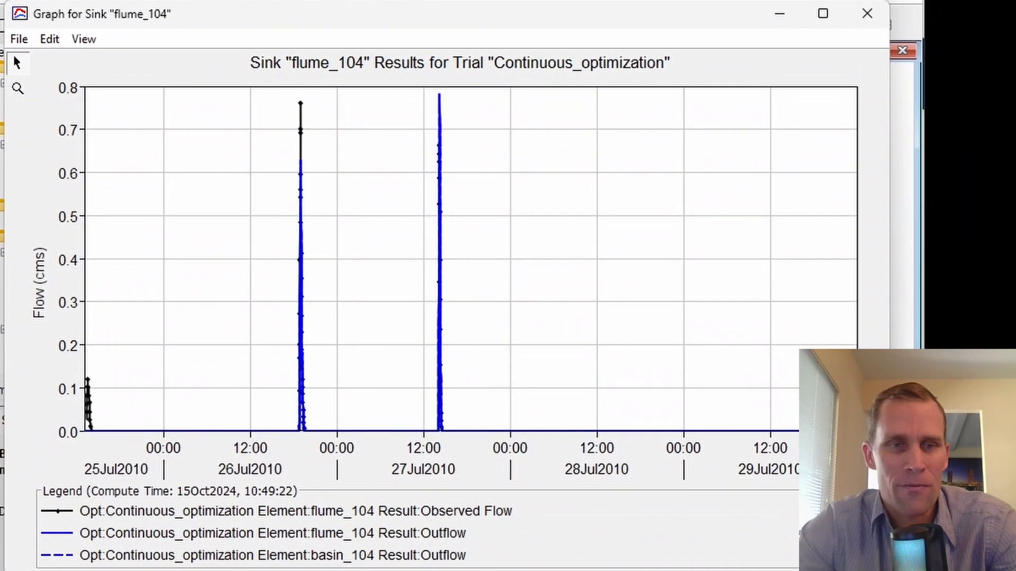
Zoom in on the 25Jul2010 event in the graph and examine flume_104's observed flow against its computed outflow.
left_click(18, 88)
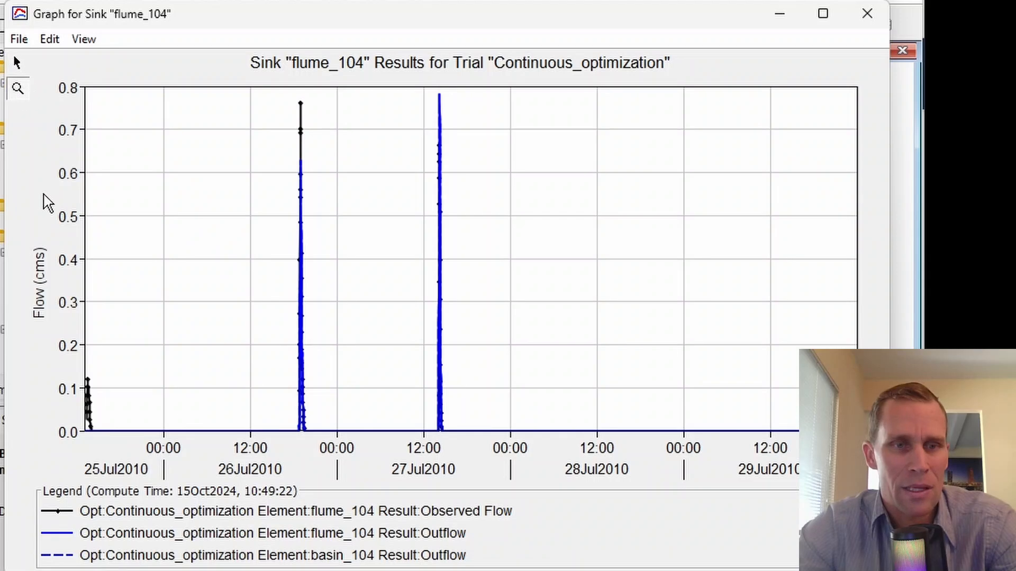
left_click_drag(101, 354, 85, 439)
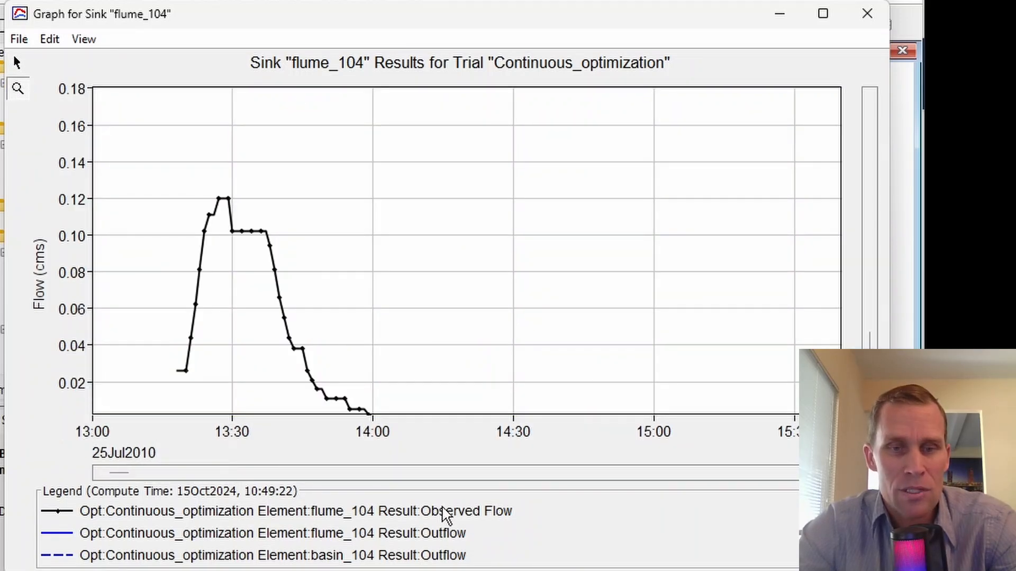
left_click(479, 517)
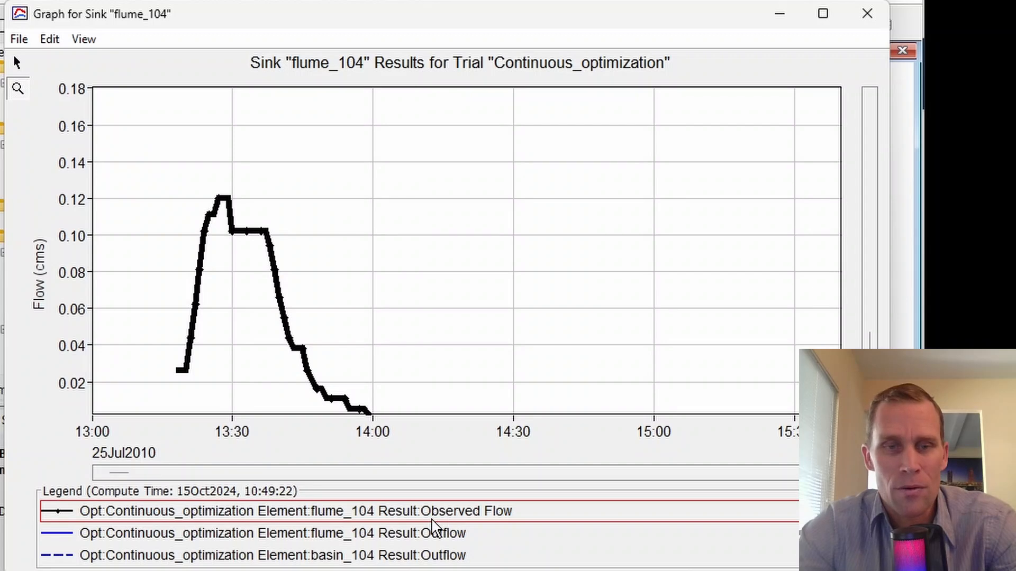
left_click(432, 534)
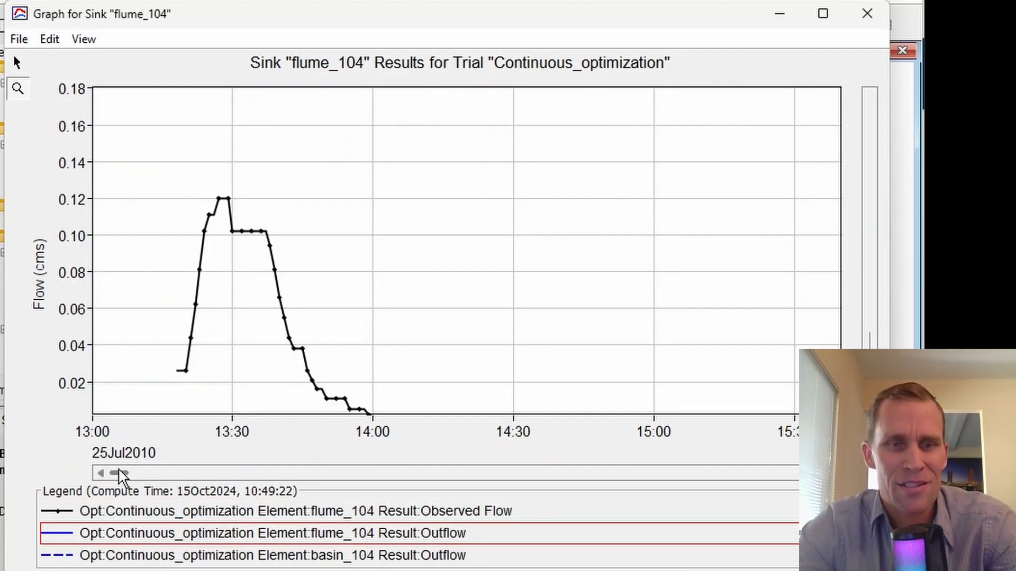
Show the 26Jul2010 event at full flow scale and compare flume_104's computed outflow with the observed flow.
left_click_drag(120, 479, 311, 480)
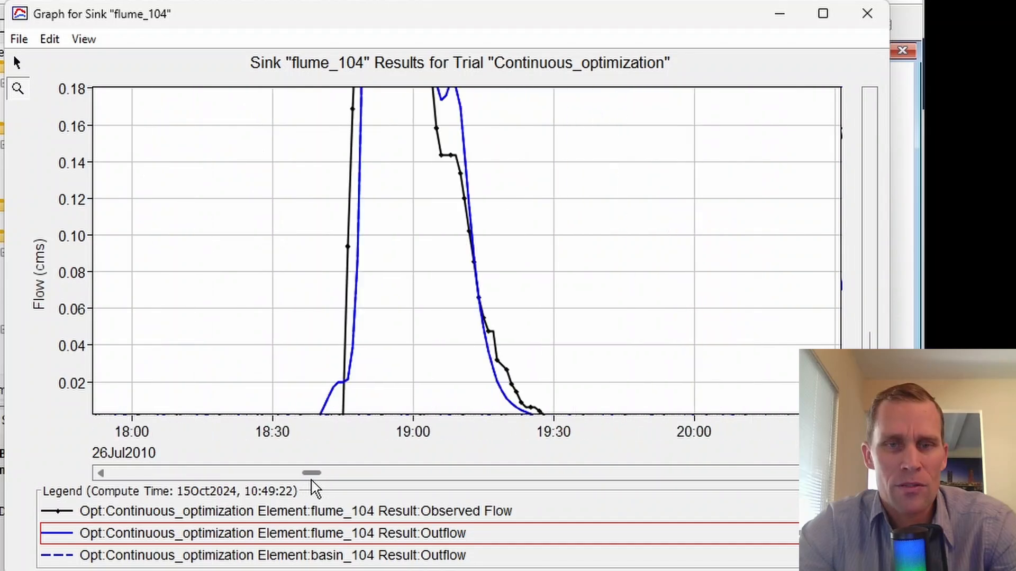
right_click(563, 316)
right_click(563, 316)
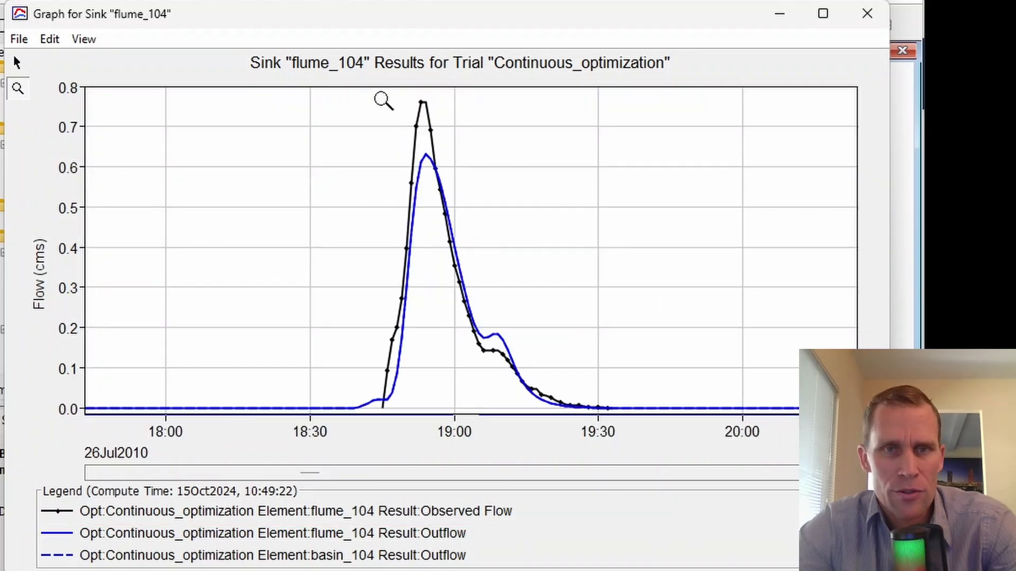
left_click(460, 534)
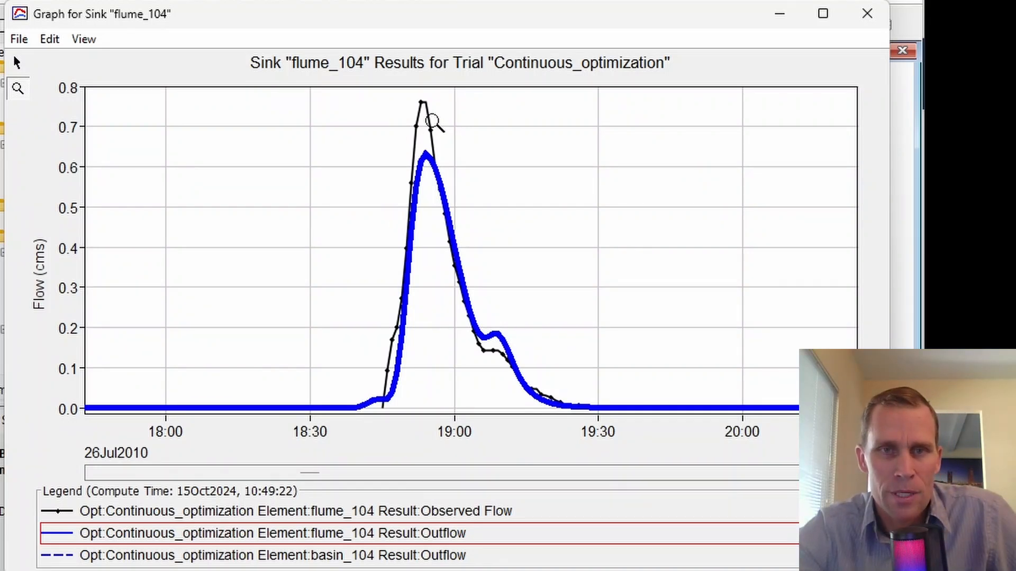
left_click(496, 512)
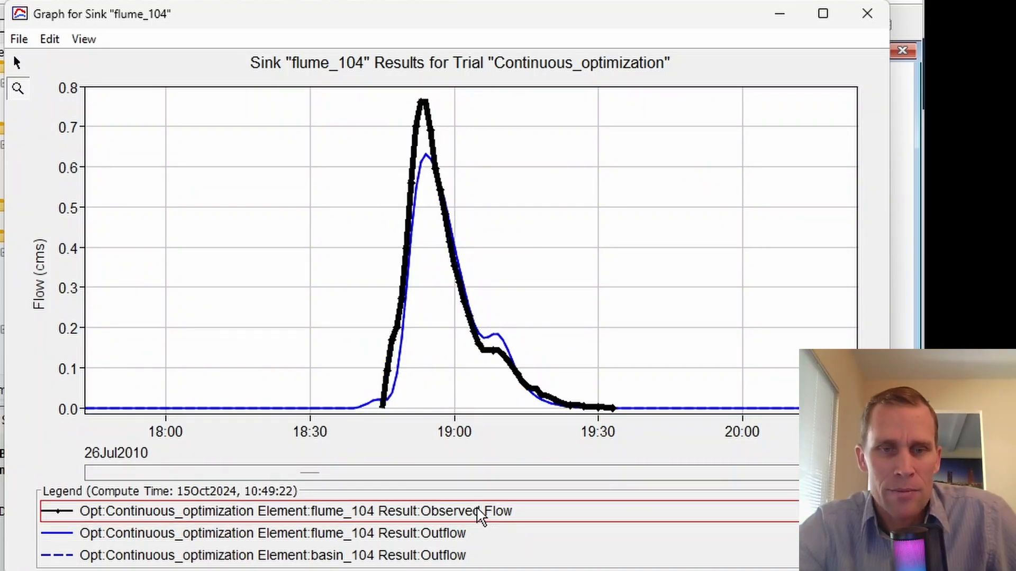
left_click(445, 537)
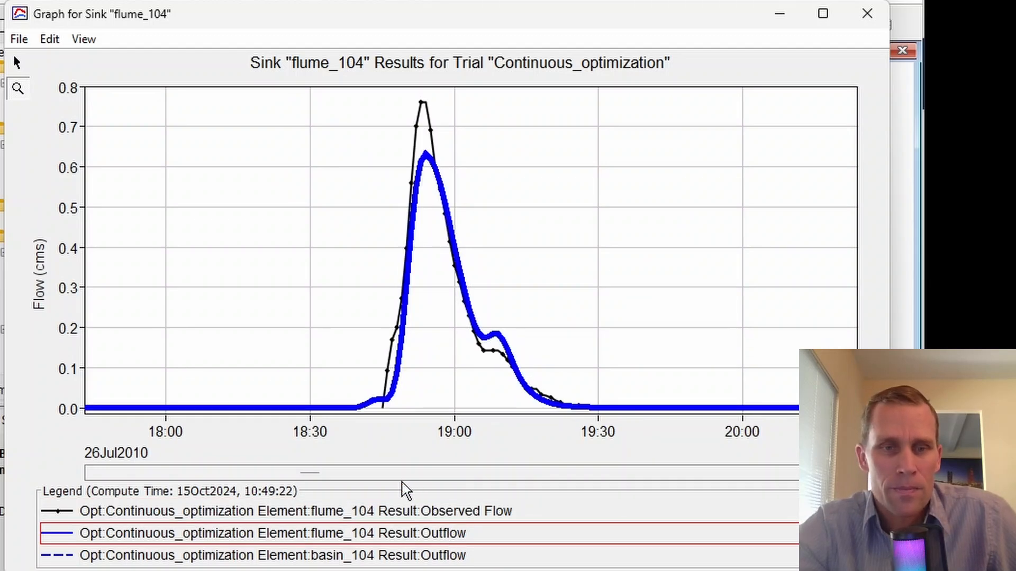
Bring the 27Jul2010 event into the graph and compare its computed outflow and observed flow curves.
left_click_drag(311, 473, 445, 474)
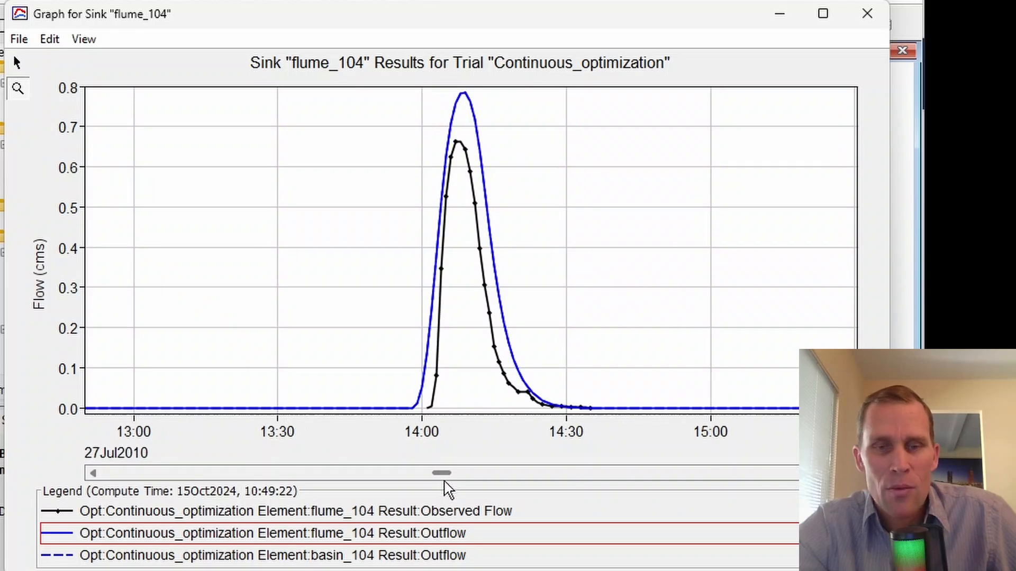
left_click(433, 538)
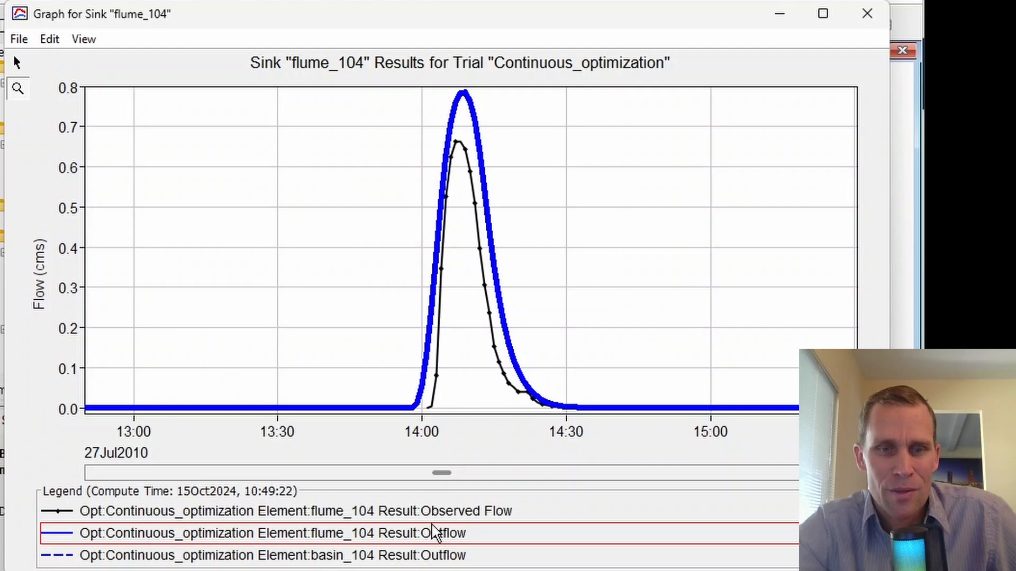
left_click(499, 519)
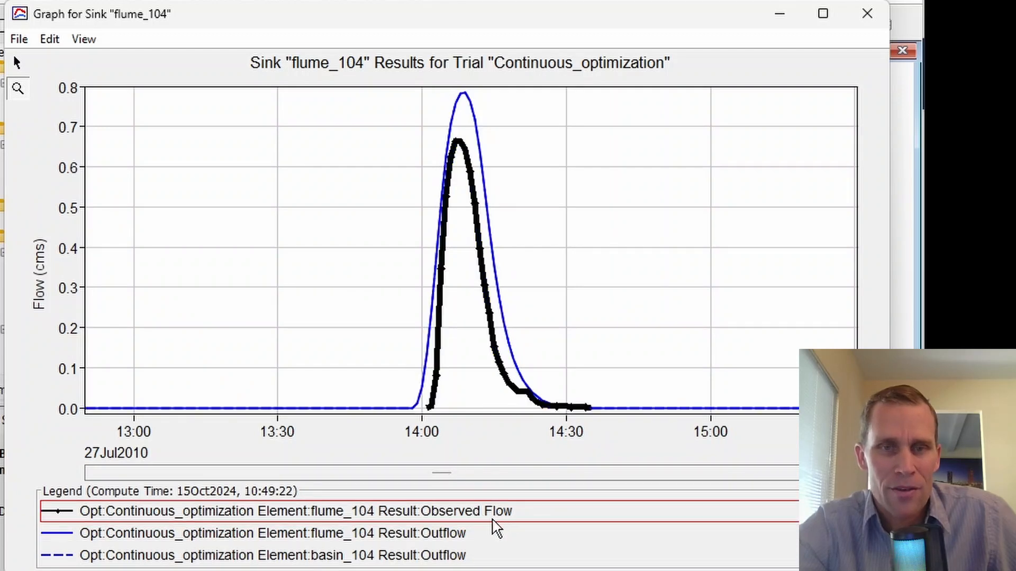
Zoom in on the 29Jul2010 event, compare its computed outflow with the observed flow, and close the graph.
left_click_drag(441, 473, 814, 476)
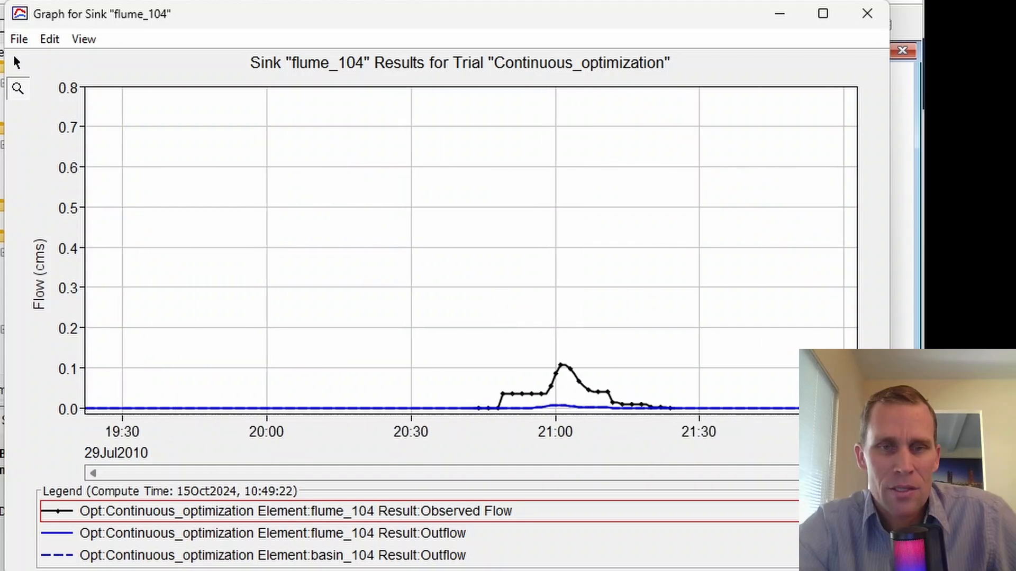
left_click_drag(449, 340, 716, 416)
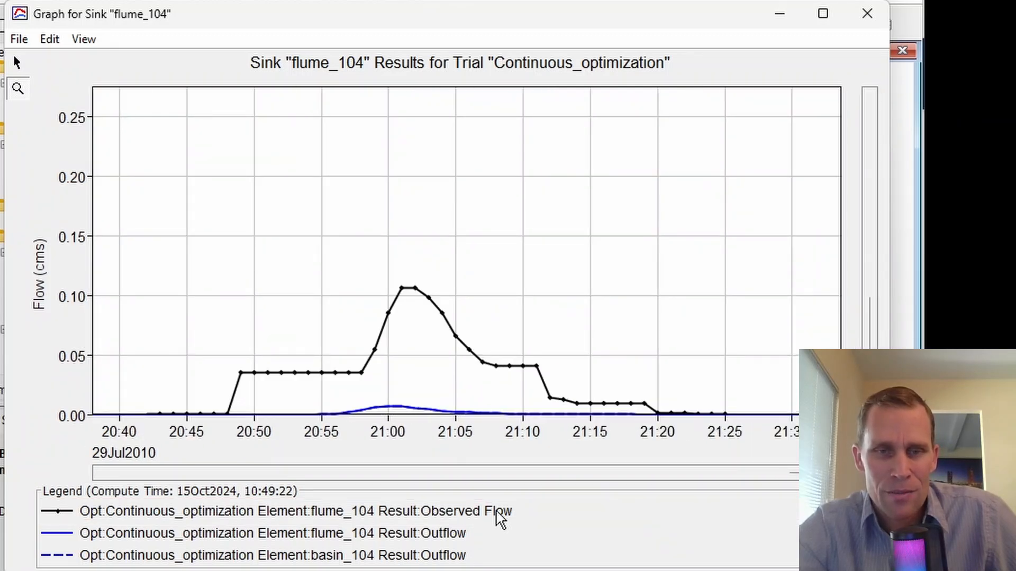
left_click(457, 534)
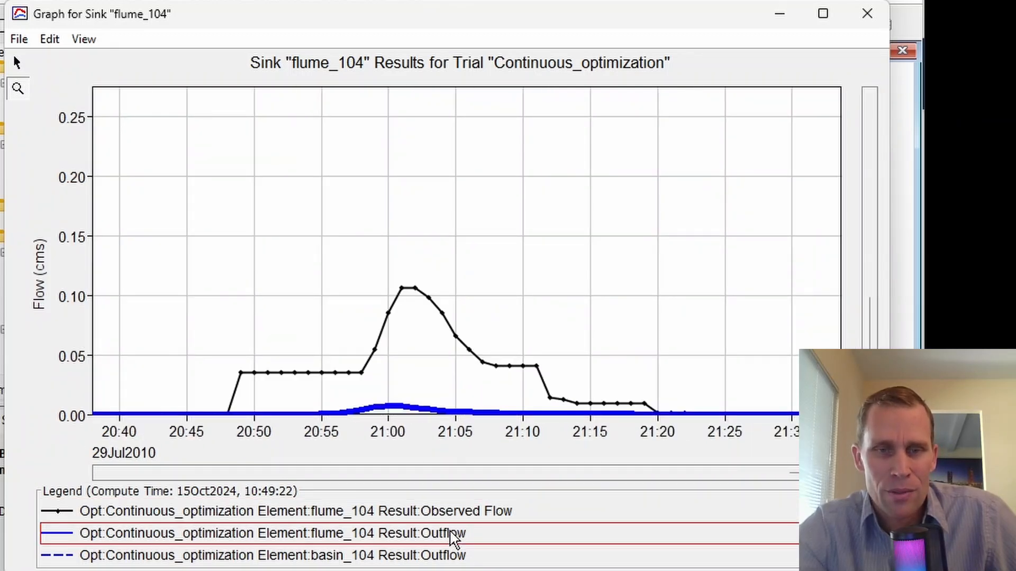
left_click(481, 516)
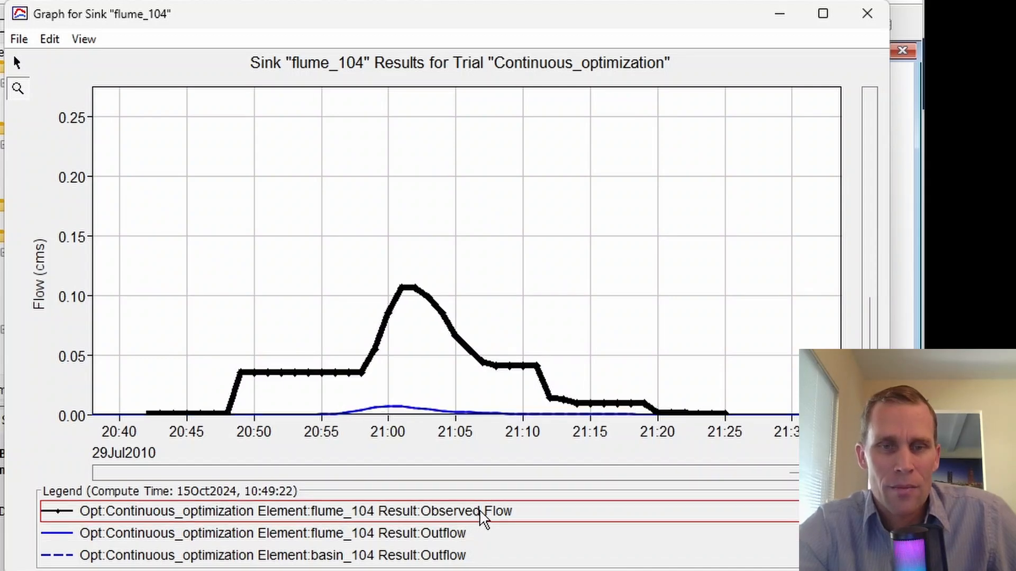
left_click(862, 16)
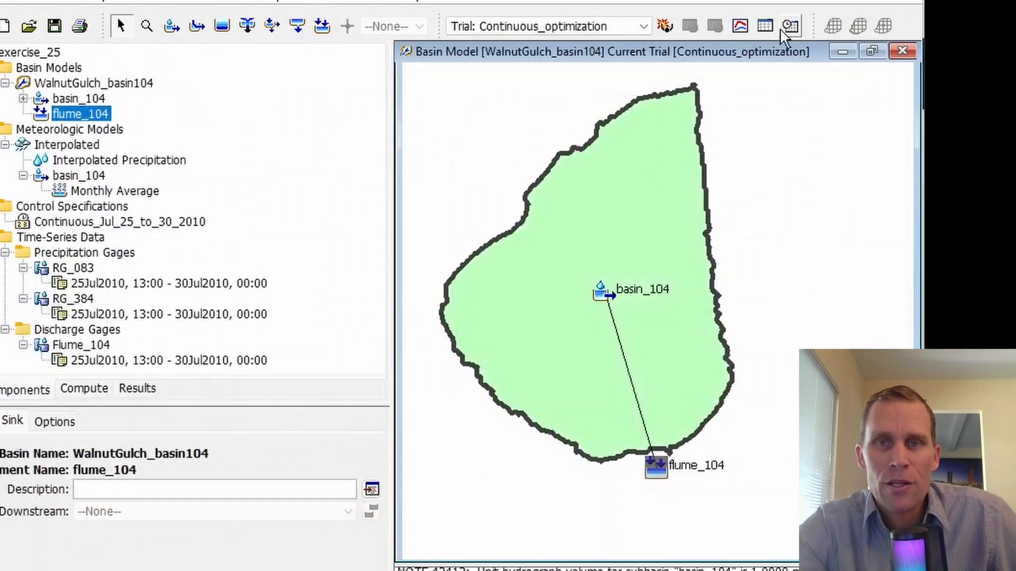
Open the summary results for sink flume_104 to review the optimization trial's peak discharge, volume and fit statistics.
left_click(765, 28)
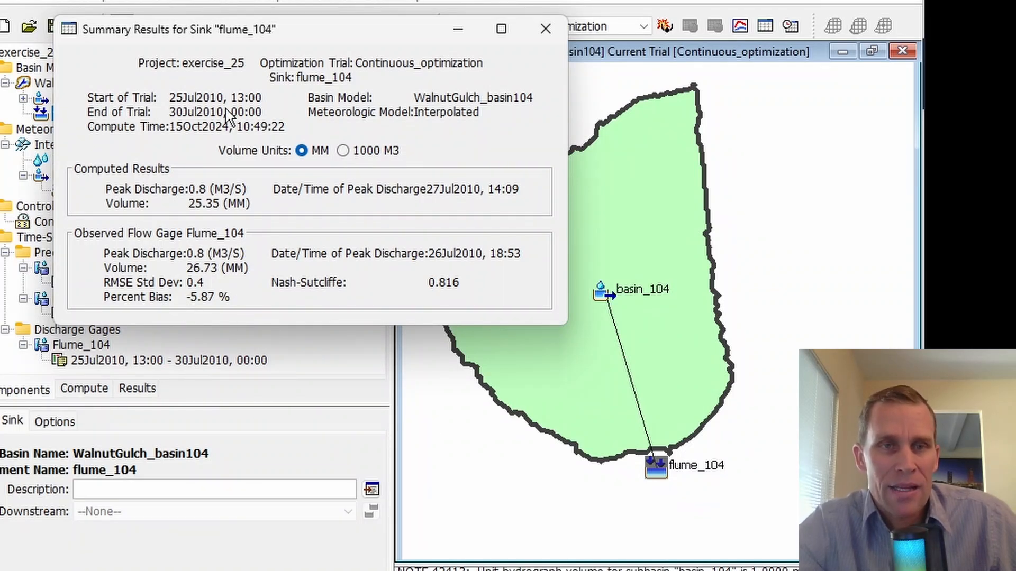
left_click_drag(251, 31, 263, 58)
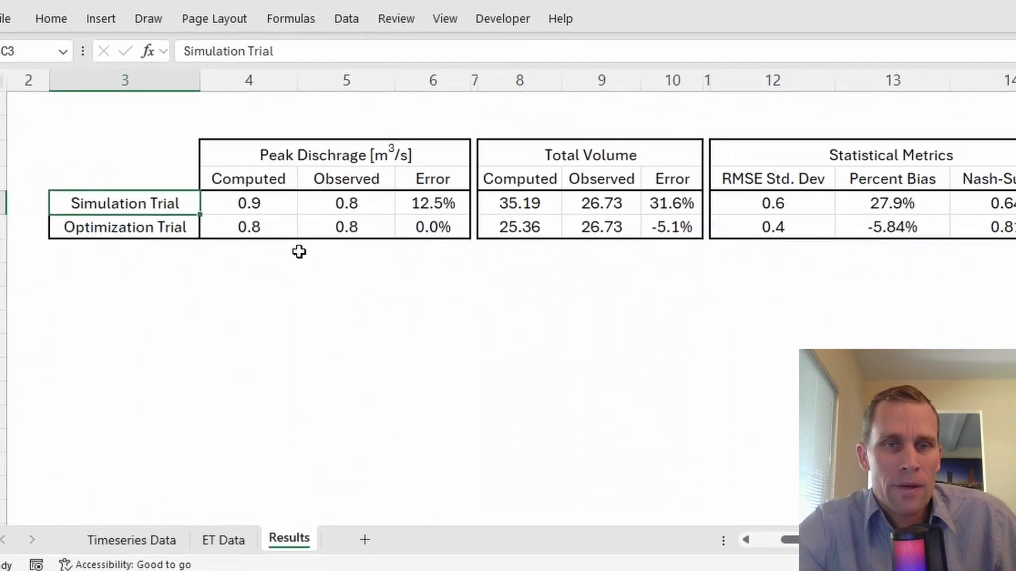
Switch to the Excel Results sheet and review the peak discharge, total volume and statistical metrics of the simulation and optimization trials.
left_click(257, 239)
left_click(82, 194)
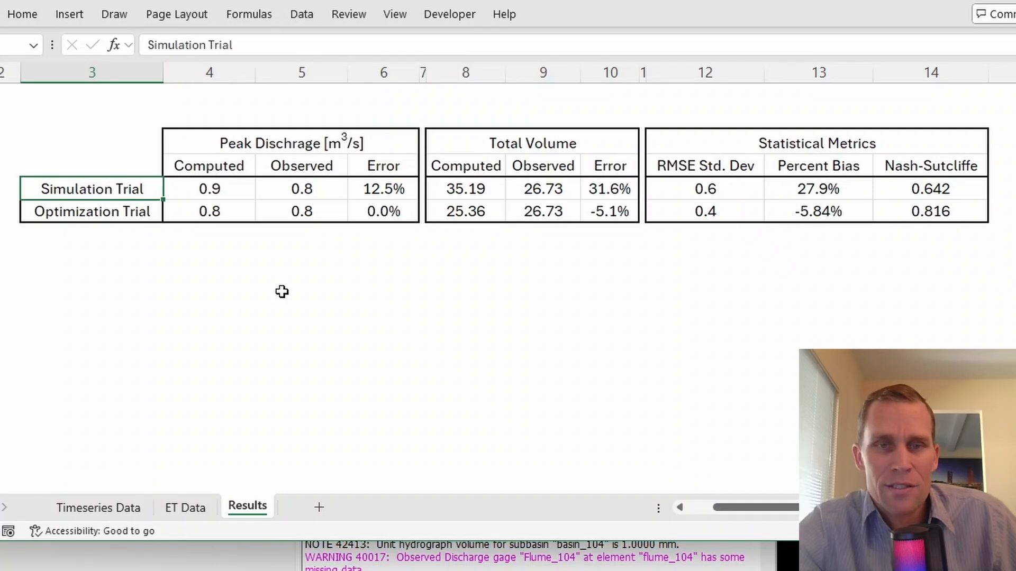
left_click_drag(270, 150, 299, 209)
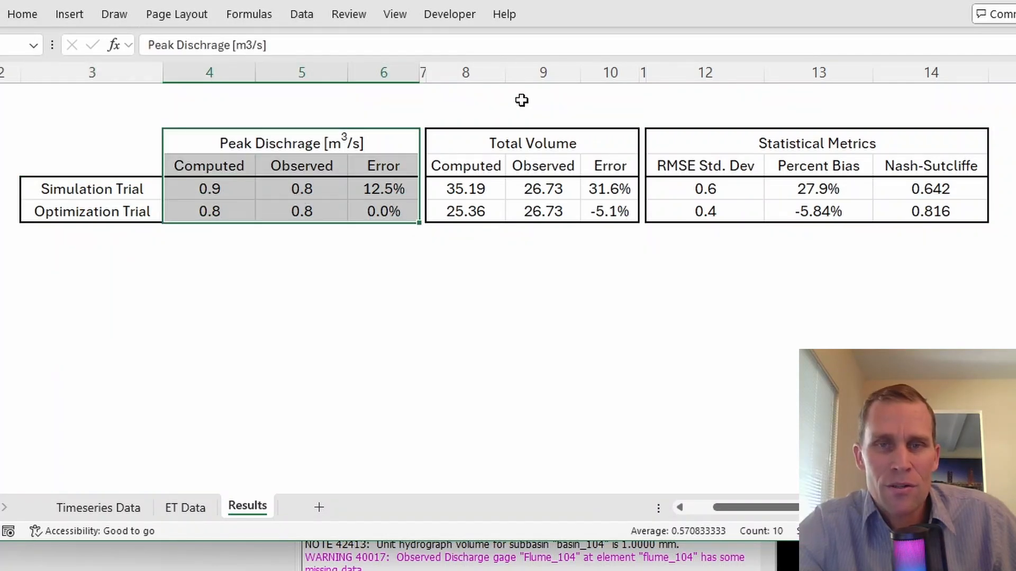
left_click(522, 145)
left_click_drag(523, 146, 534, 199)
left_click_drag(729, 143, 732, 211)
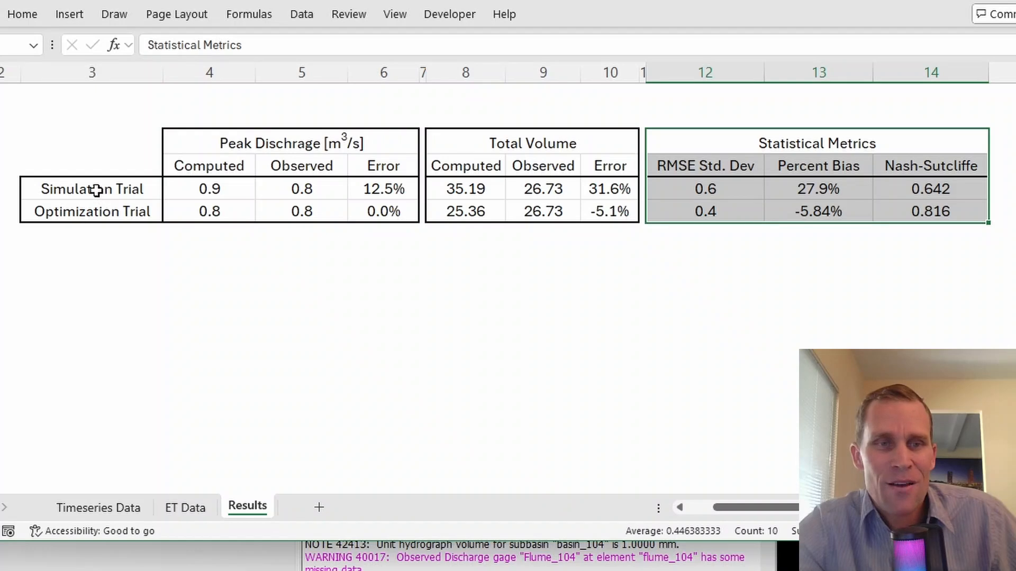
left_click_drag(96, 190, 847, 191)
left_click_drag(68, 211, 857, 208)
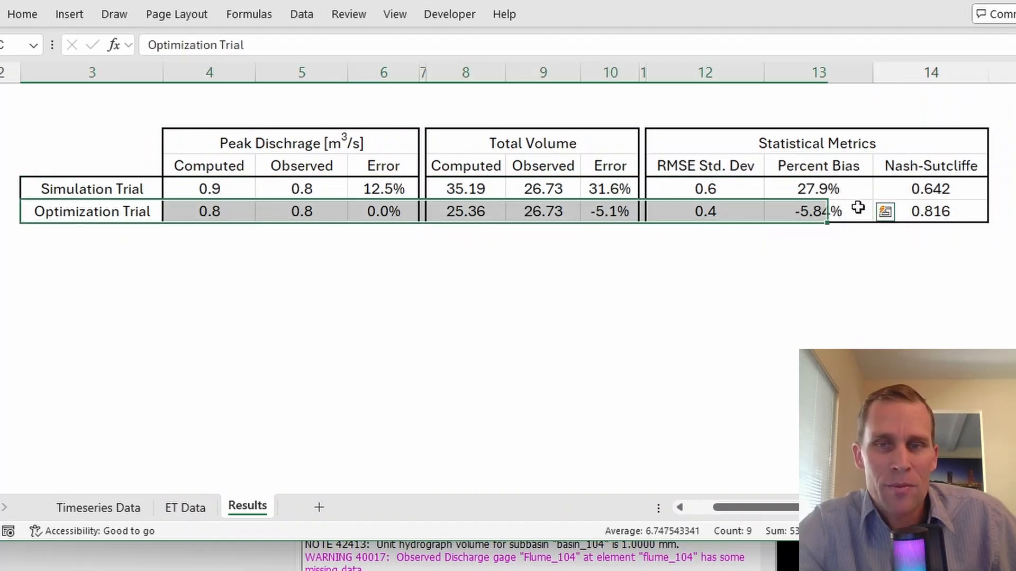
left_click(310, 262)
Compare the peak discharge and total volume errors of the simulation trial with those of the optimization trial.
left_click(114, 190)
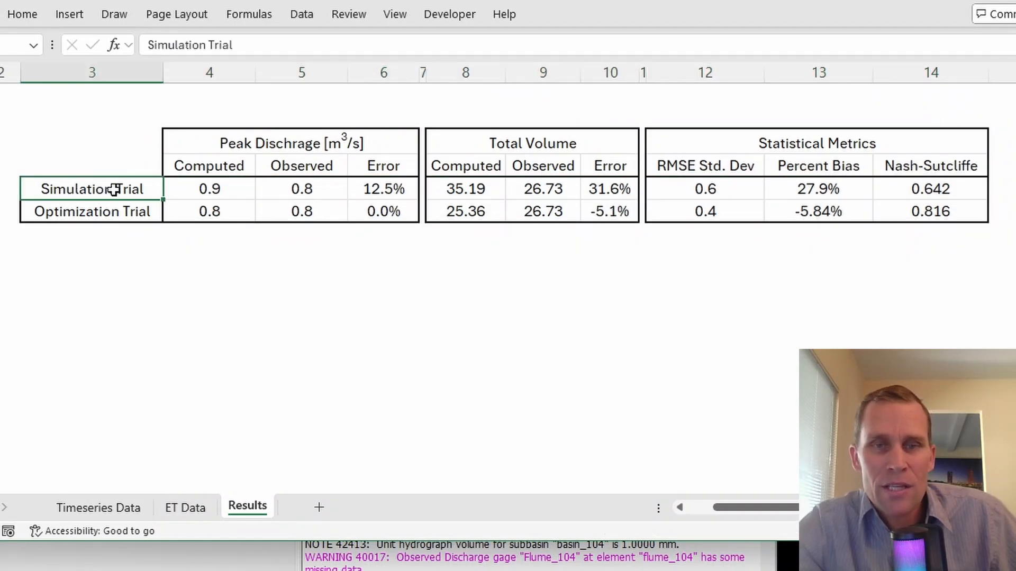
left_click(369, 195)
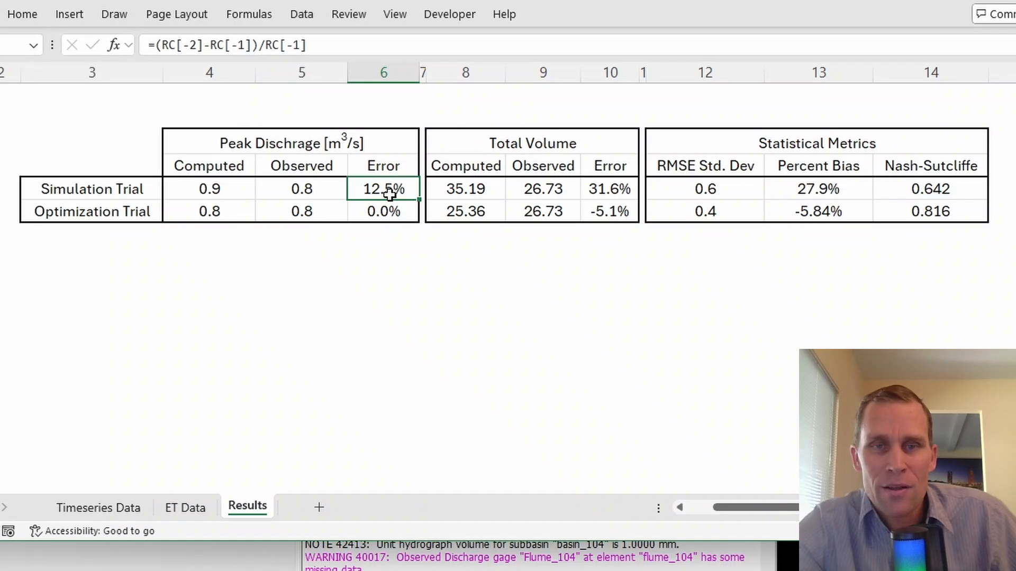
left_click(595, 191)
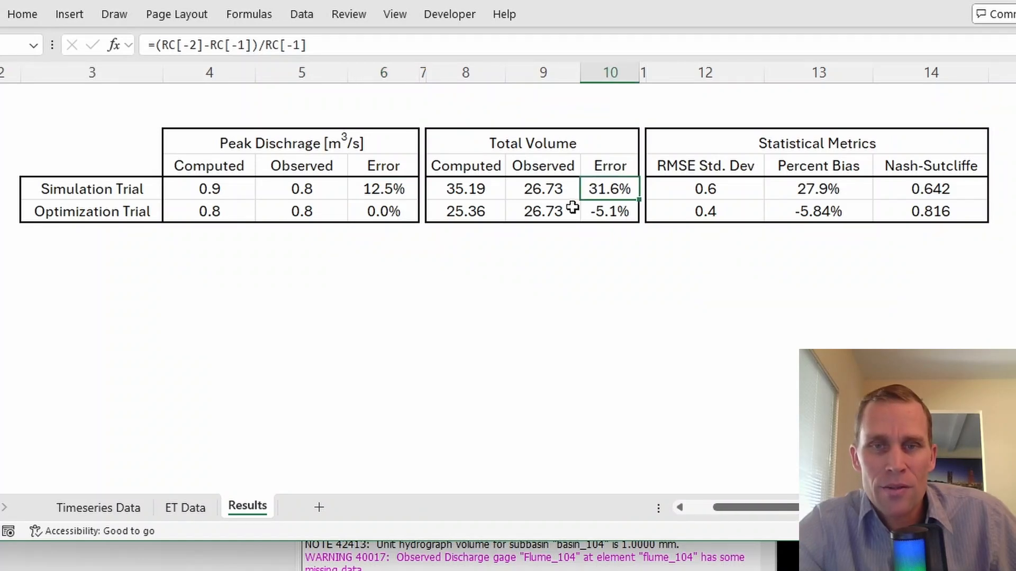
left_click(142, 215)
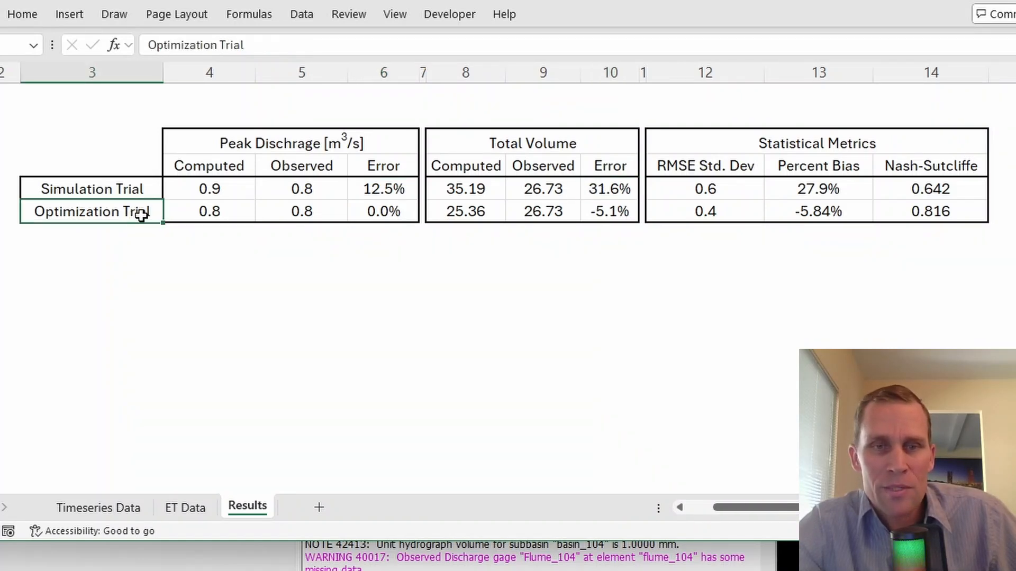
left_click(383, 212)
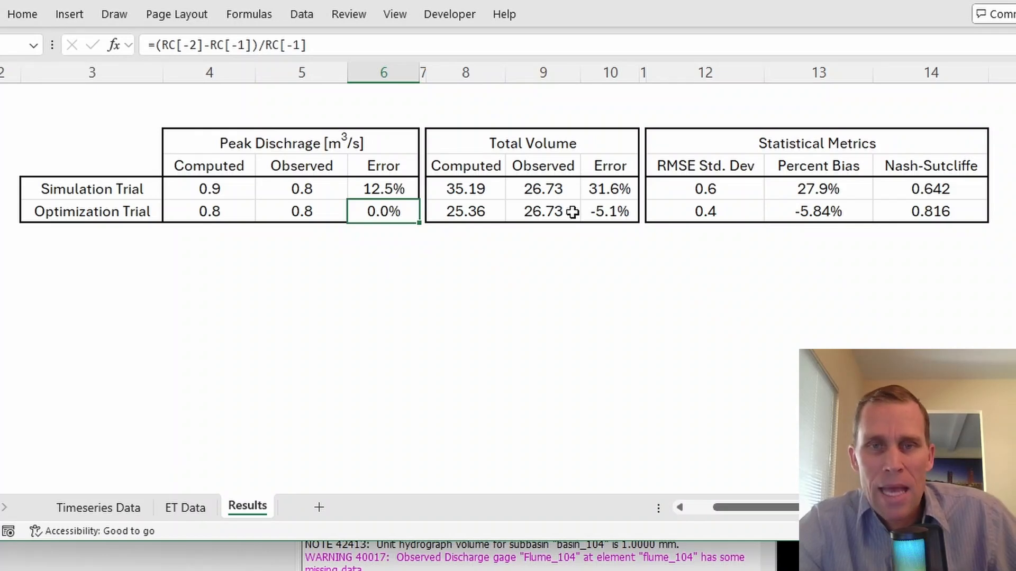
left_click(613, 210)
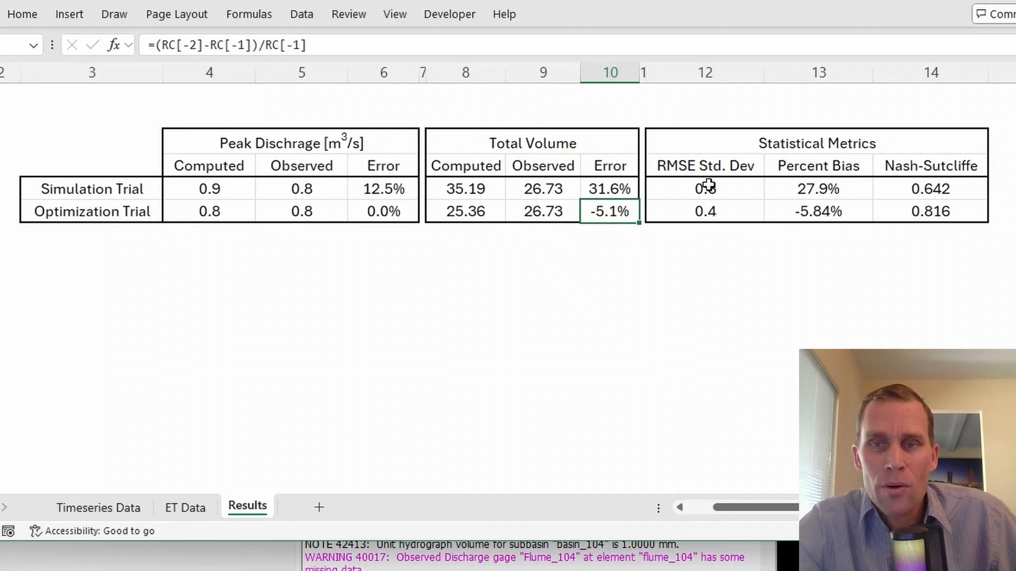
Compare the RMSE Std. Dev, Percent Bias and Nash-Sutcliffe metrics of the simulation and optimization trials.
left_click_drag(705, 188, 896, 185)
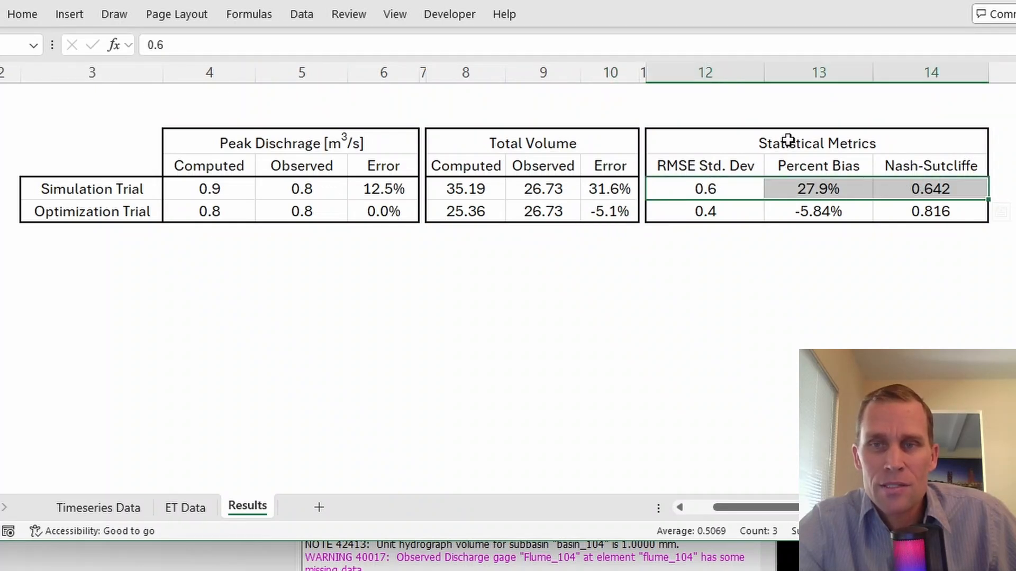
left_click_drag(736, 212, 902, 215)
left_click(906, 234)
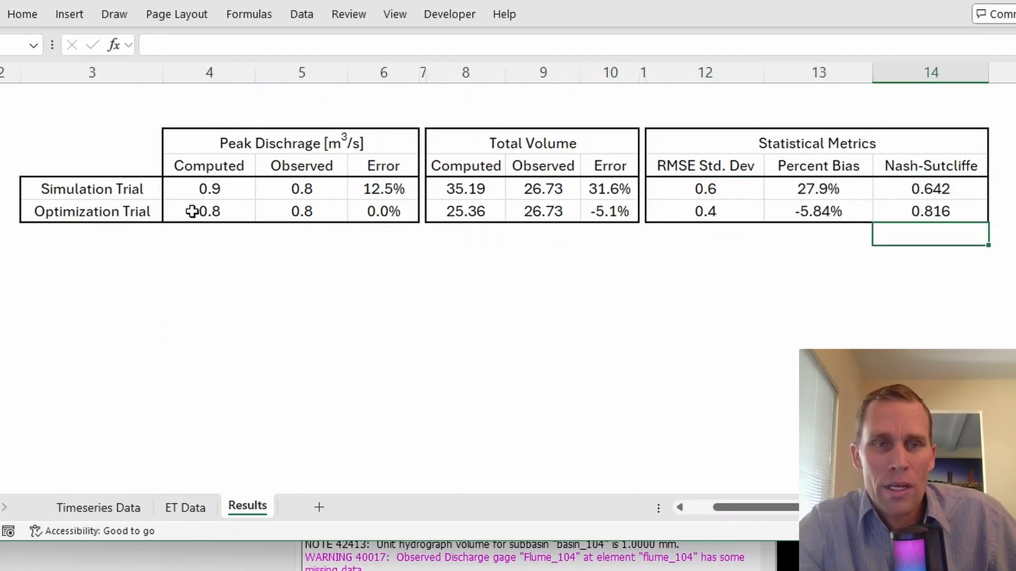
left_click(114, 211)
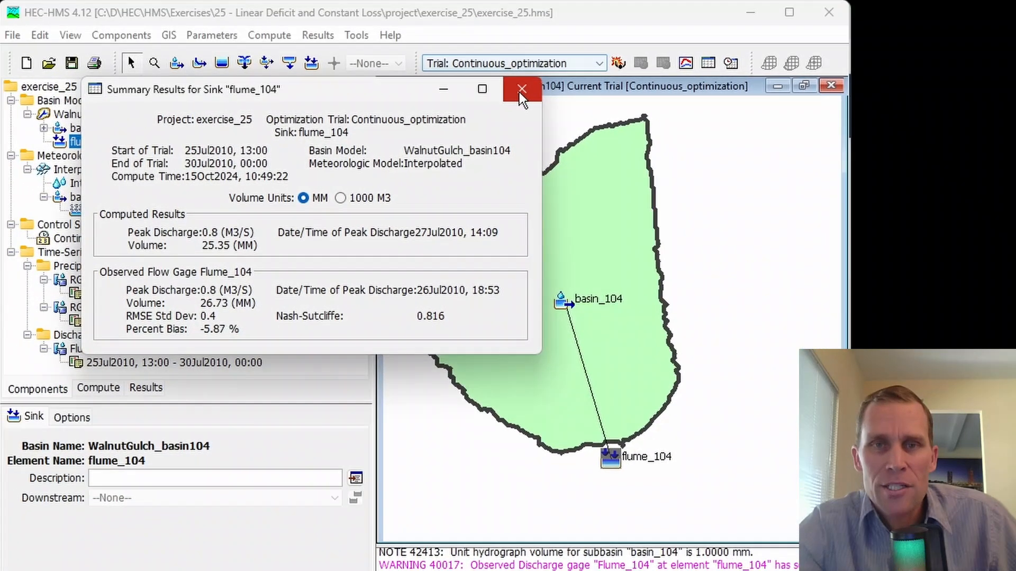
Return to HEC-HMS, close the flume_104 summary, and review the objective function summary of the Continuous_optimization trial.
left_click(519, 91)
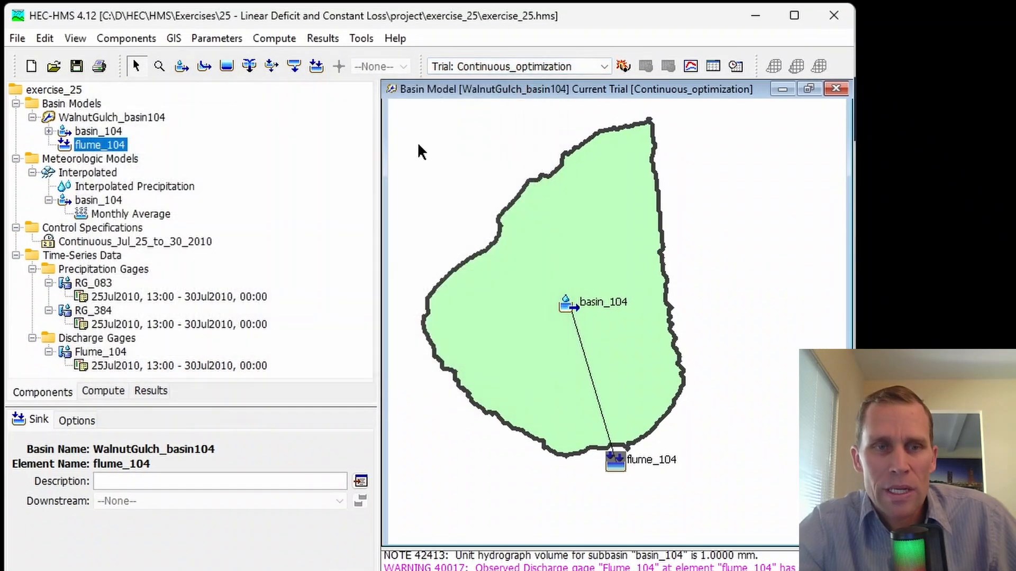
left_click(158, 393)
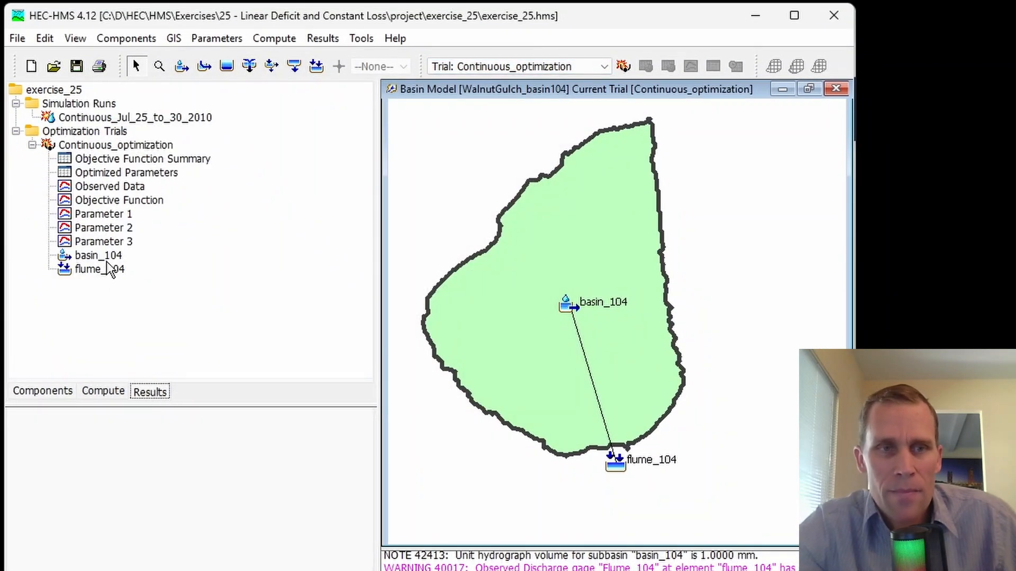
left_click(131, 160)
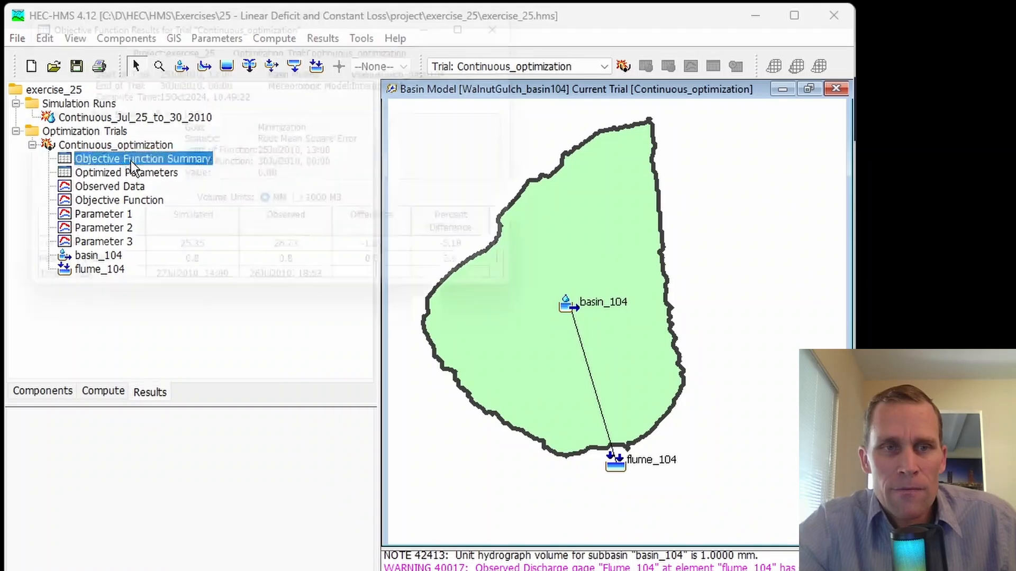
left_click_drag(334, 21, 403, 76)
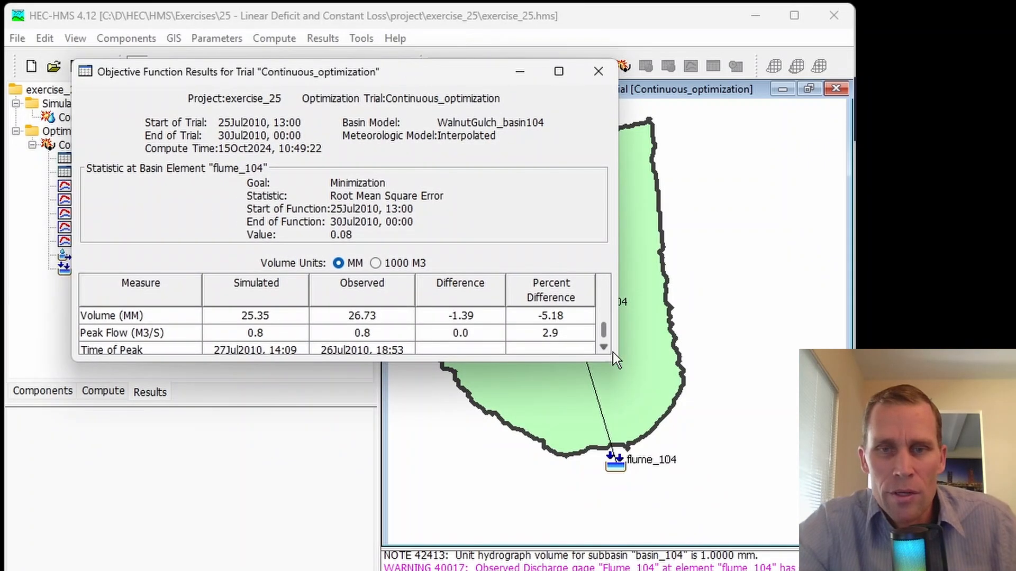
left_click_drag(619, 363, 662, 421)
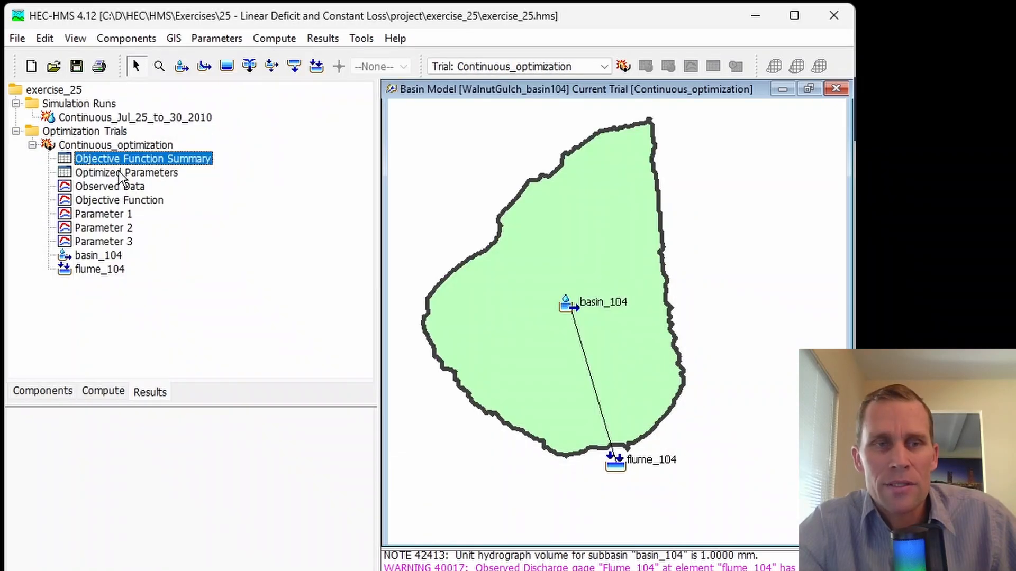
Review the initial and optimized values of the initial deficit, maximum deficit and constant rate in the Optimized Parameters results, and close the table.
left_click(118, 171)
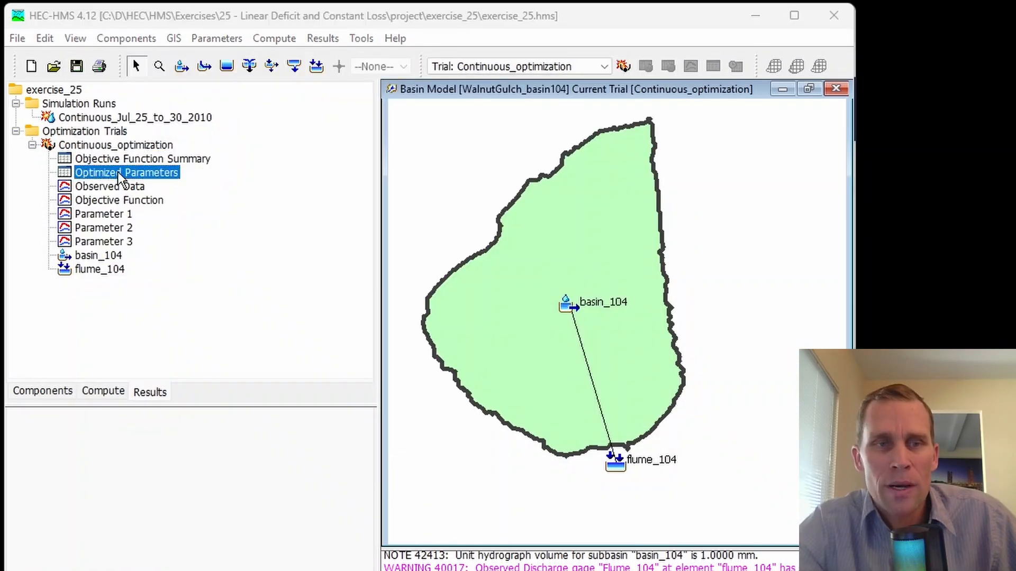
left_click_drag(290, 18, 372, 86)
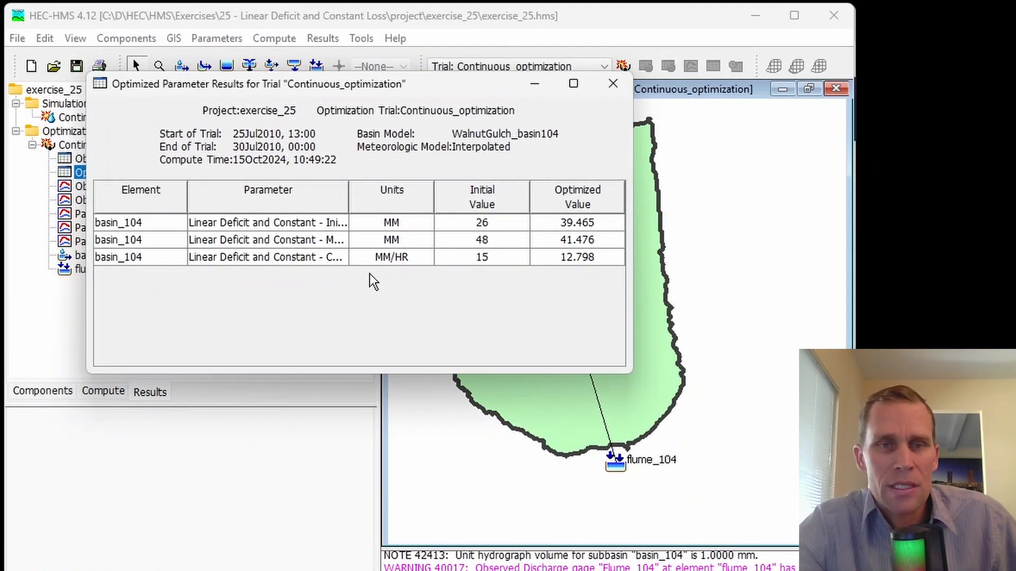
left_click_drag(633, 377, 737, 381)
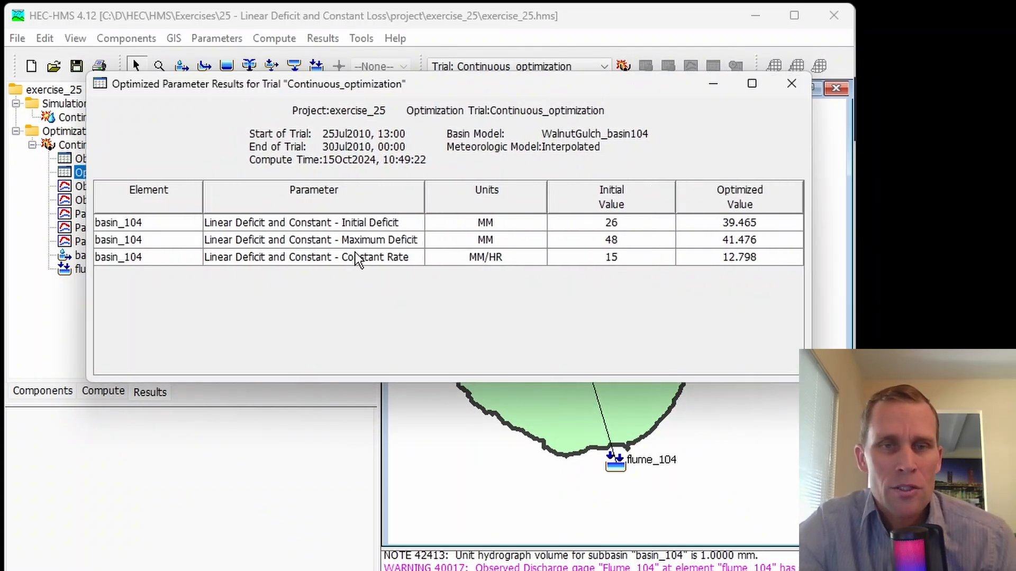
left_click(356, 225)
left_click(370, 241)
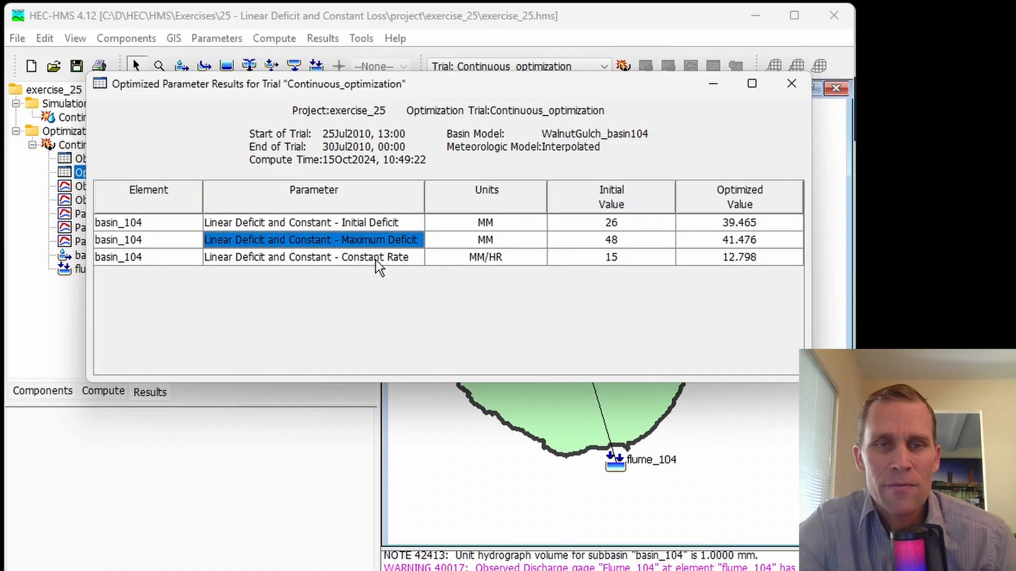
left_click(376, 259)
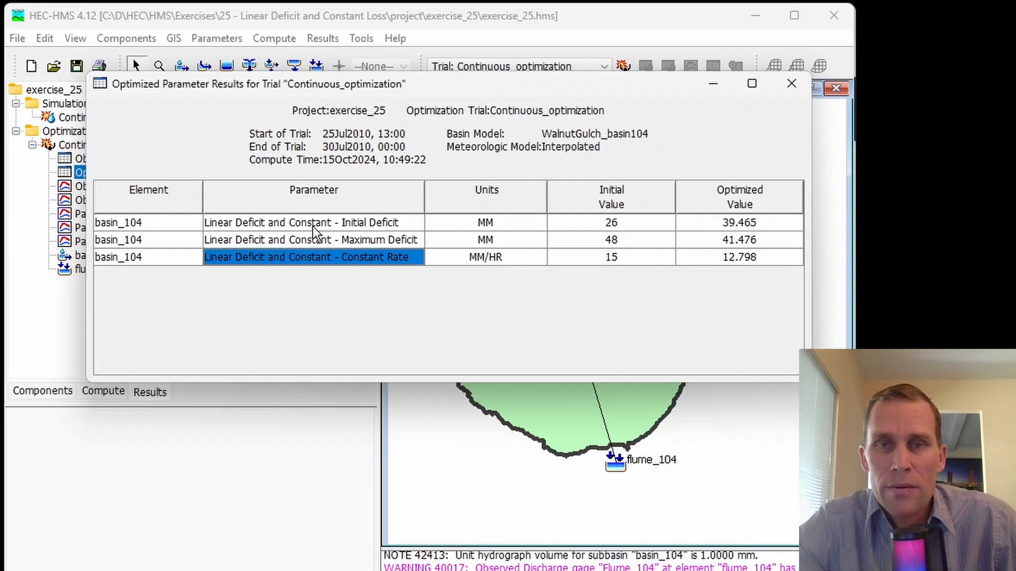
left_click(789, 85)
View the evaluation plots of Parameter 1 (initial deficit) and Parameter 2 (maximum deficit), closing each one.
left_click(112, 203)
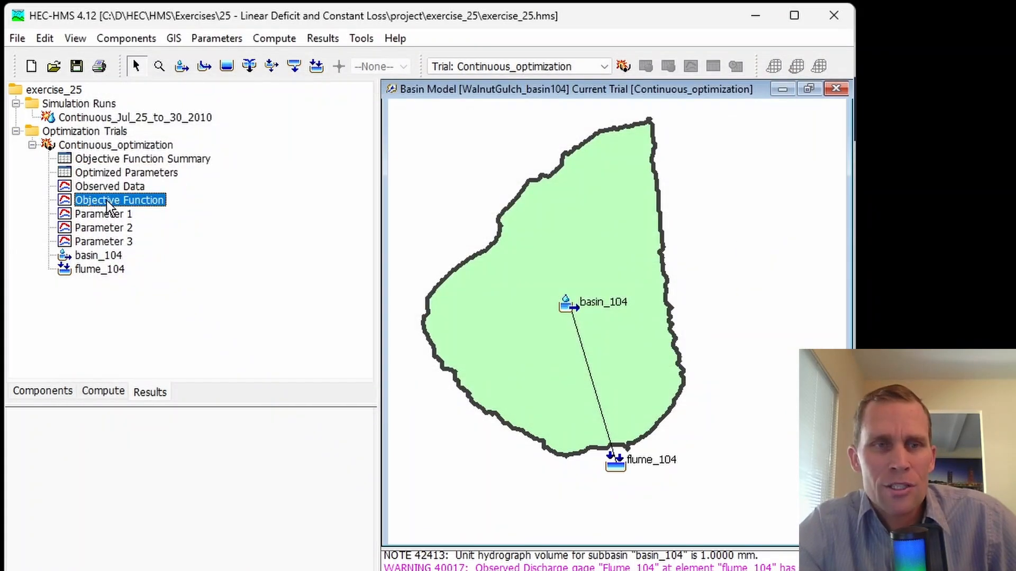
left_click(103, 216)
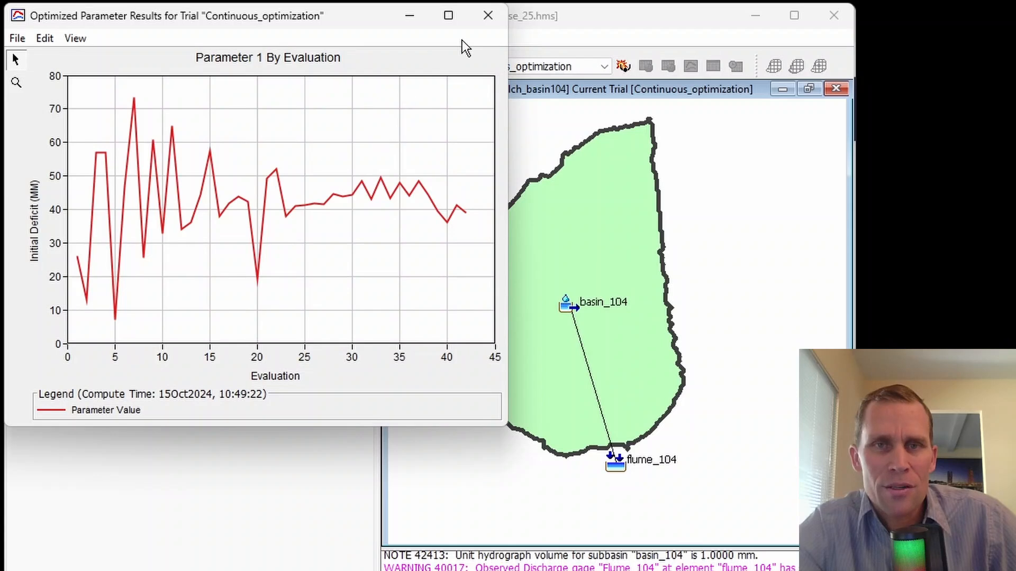
left_click(484, 15)
left_click(101, 228)
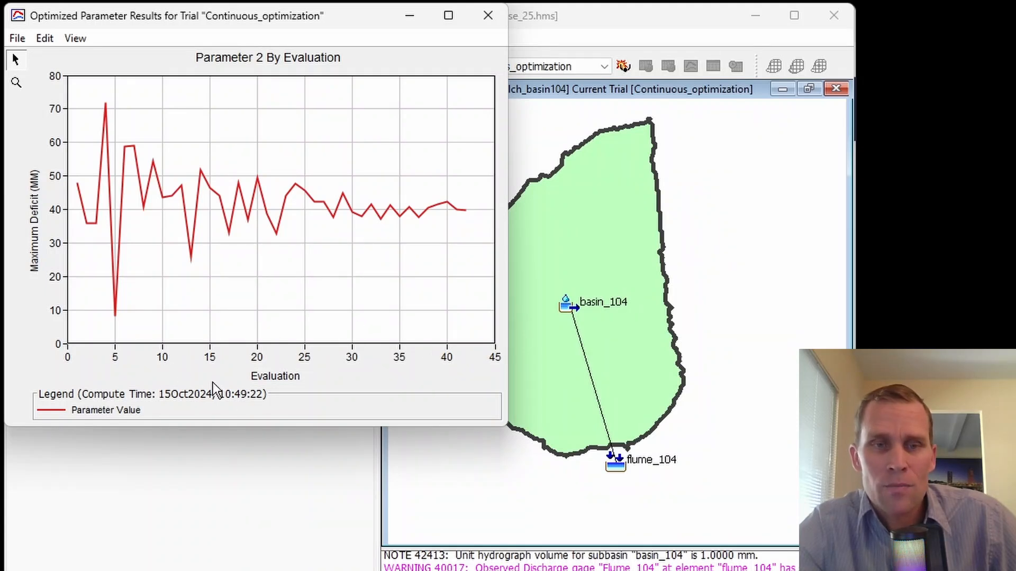
left_click(488, 15)
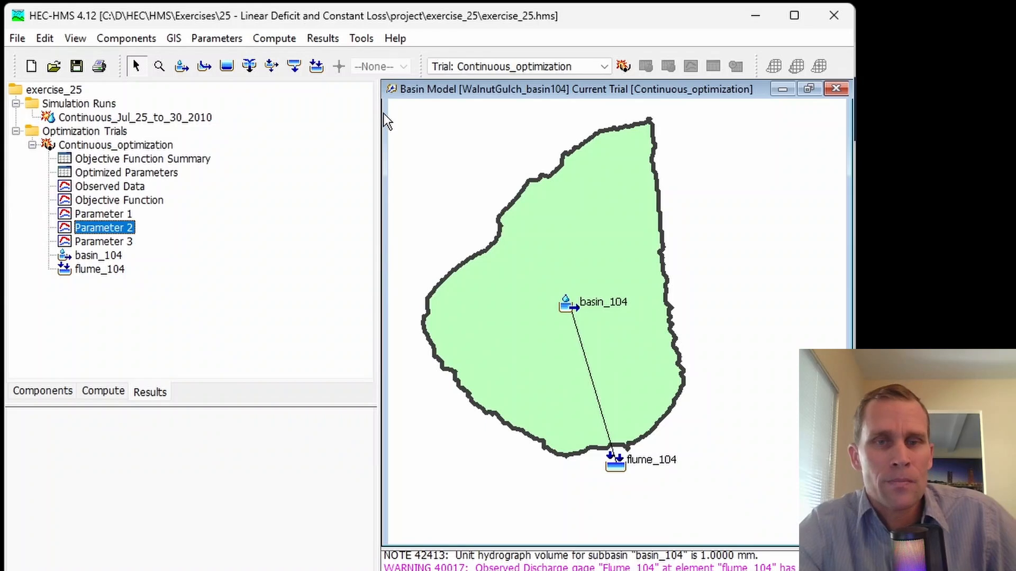